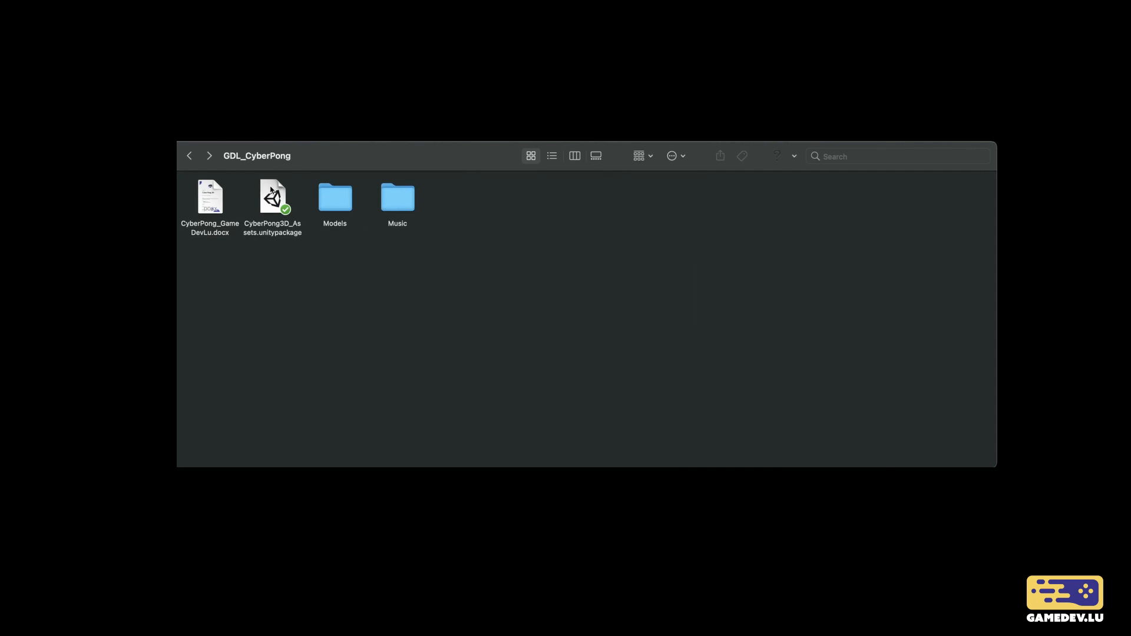
Step: Import all items of CyberPong3D_Assets.unitypackage into the Unity project
left_click_drag(271, 191, 538, 522)
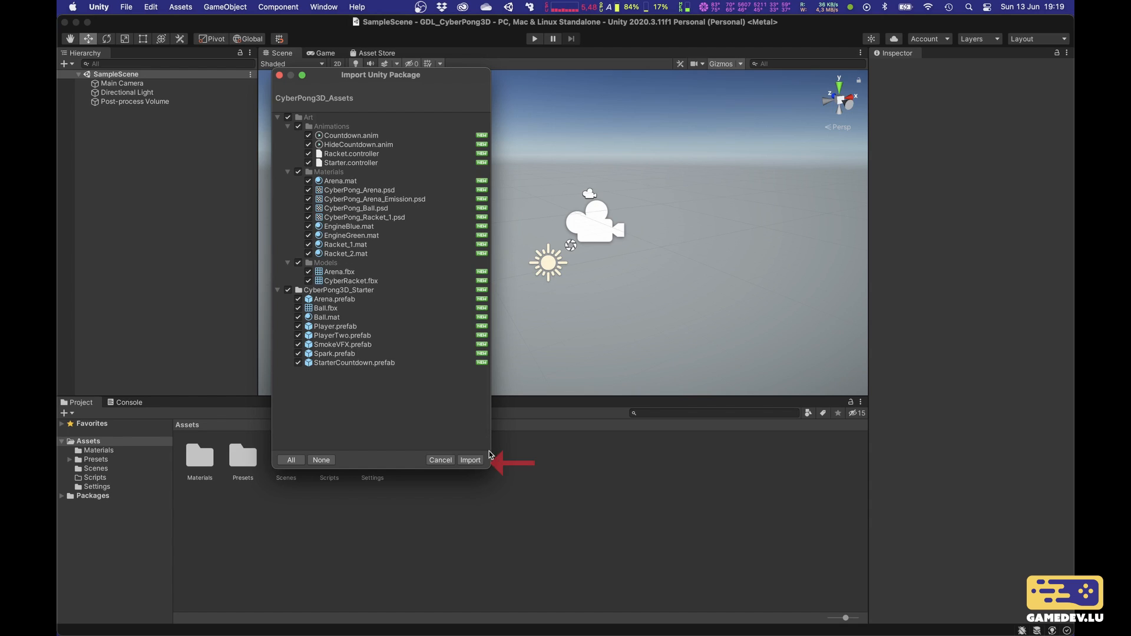
left_click(470, 460)
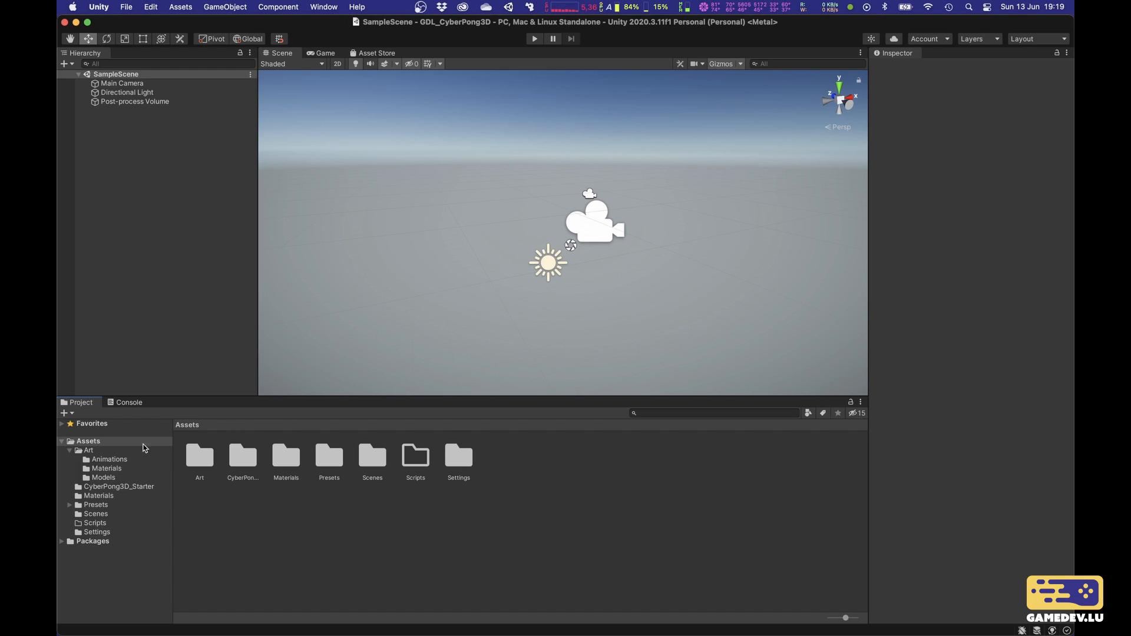
Step: Look through the imported Animations, Materials, Models and CyberPong3D_Starter folders and inspect the Arena model
left_click(130, 459)
left_click(119, 469)
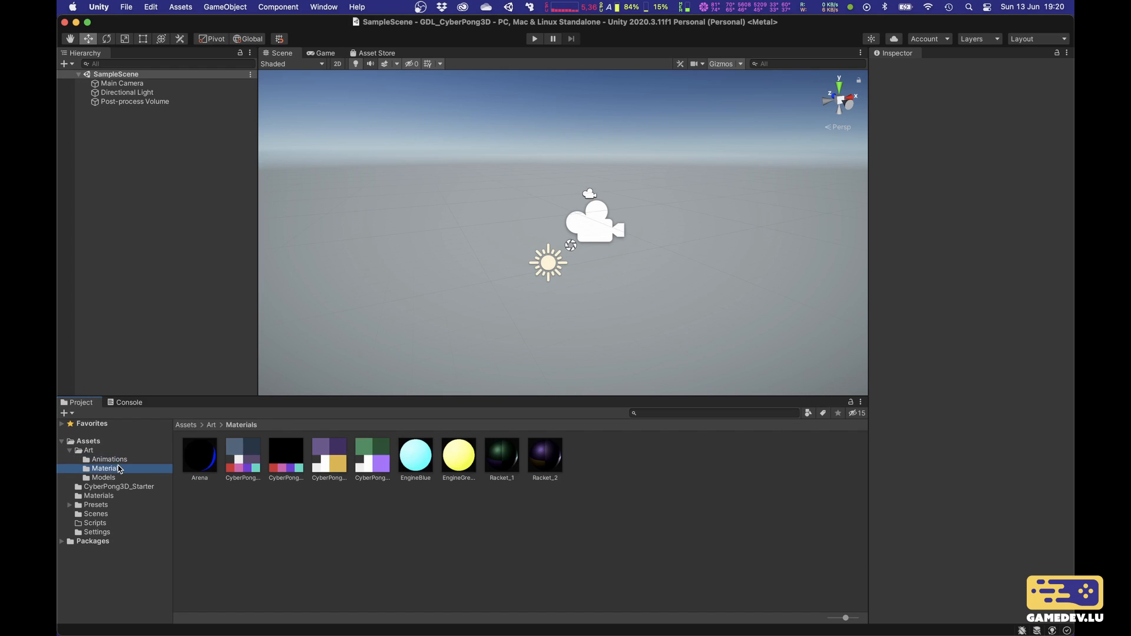
left_click(112, 478)
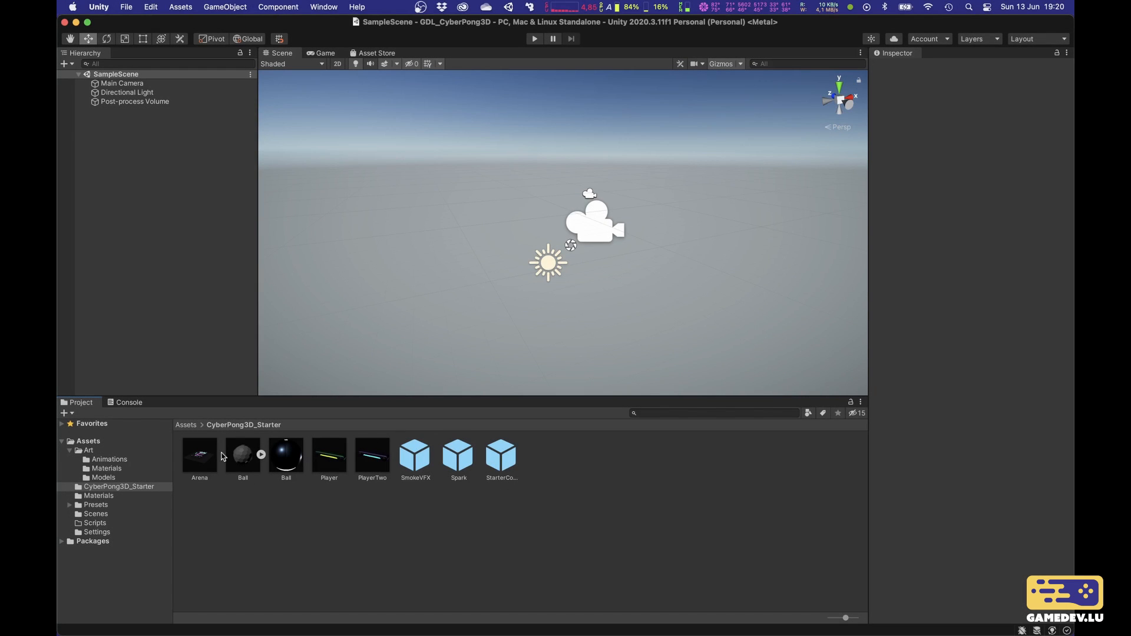
left_click(109, 486)
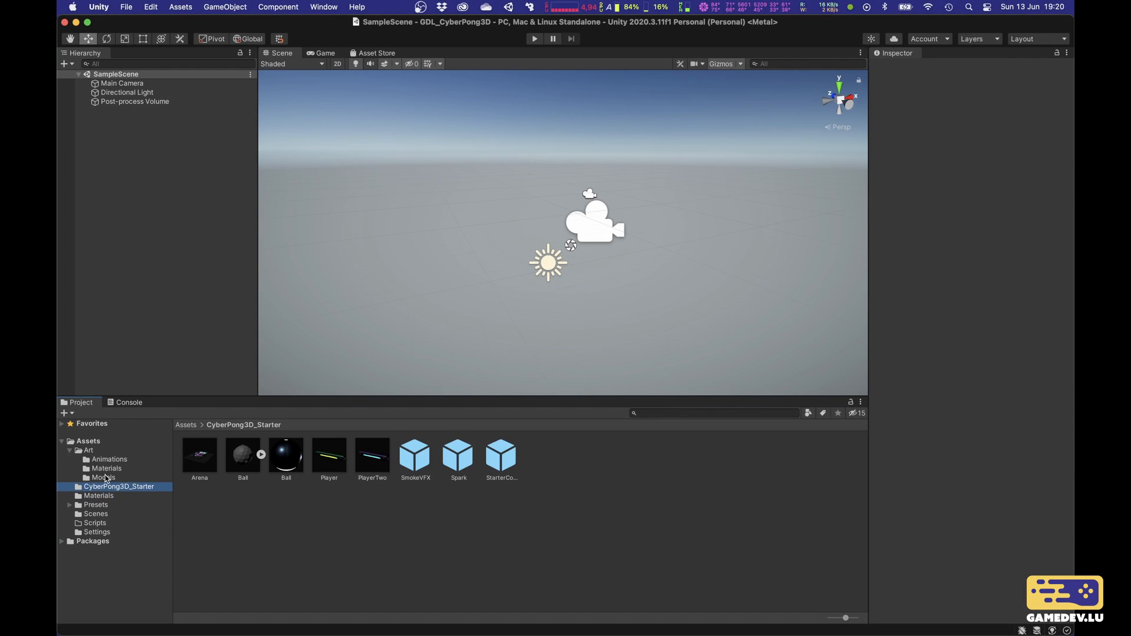
left_click(108, 477)
left_click(199, 450)
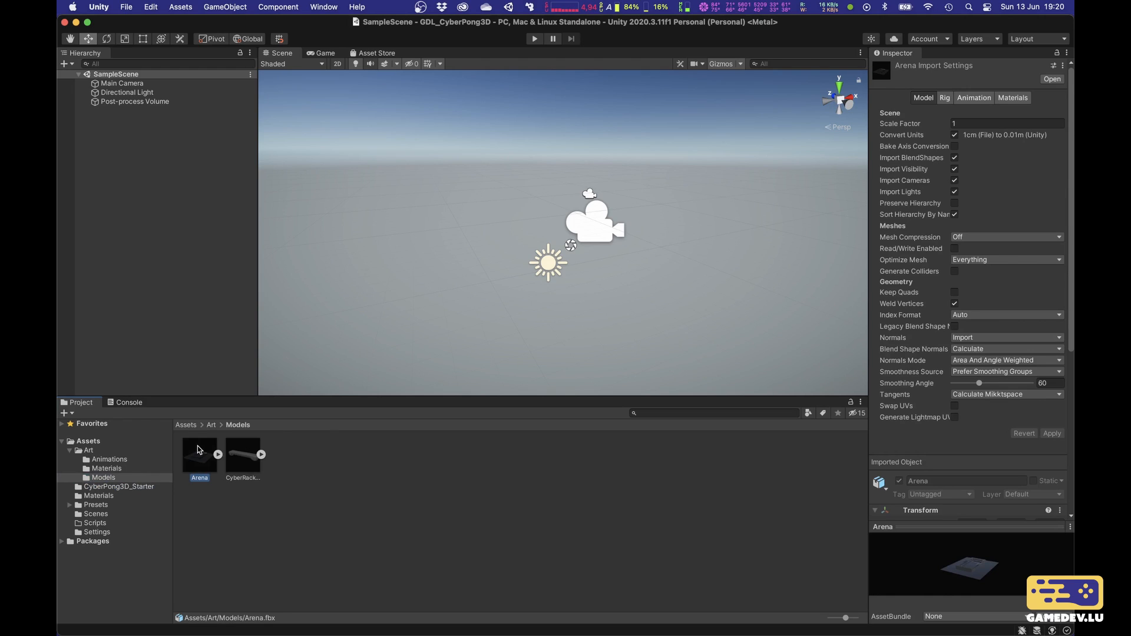
Step: Place the Arena prefab from the CyberPong3D_Starter folder in the scene and reset its position to the origin
left_click(117, 486)
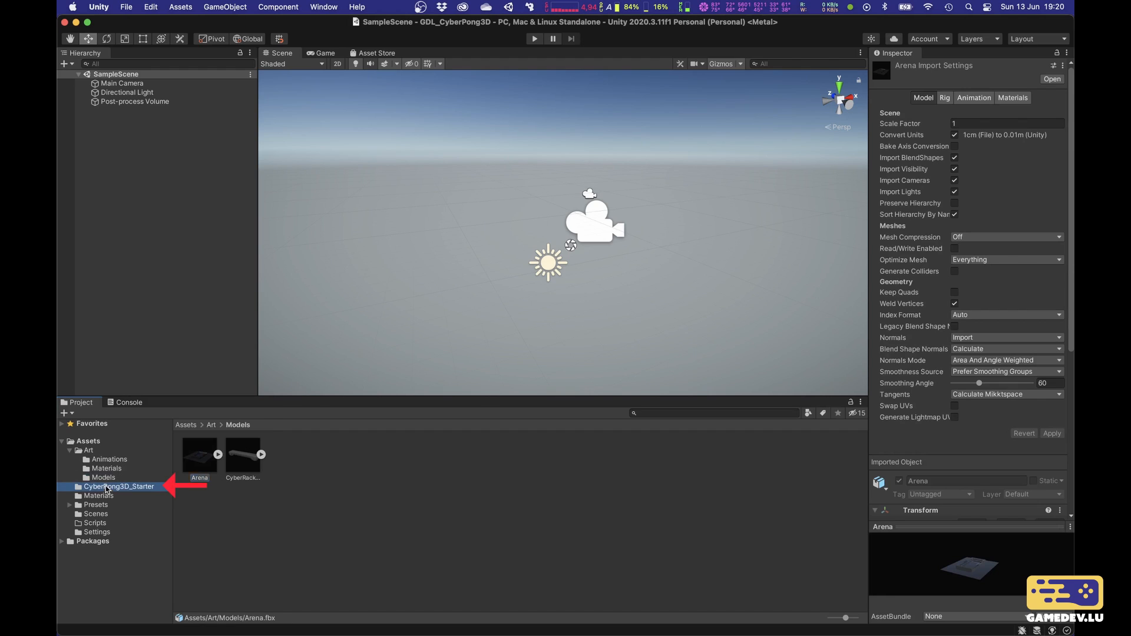
left_click(199, 457)
left_click_drag(200, 459, 552, 292)
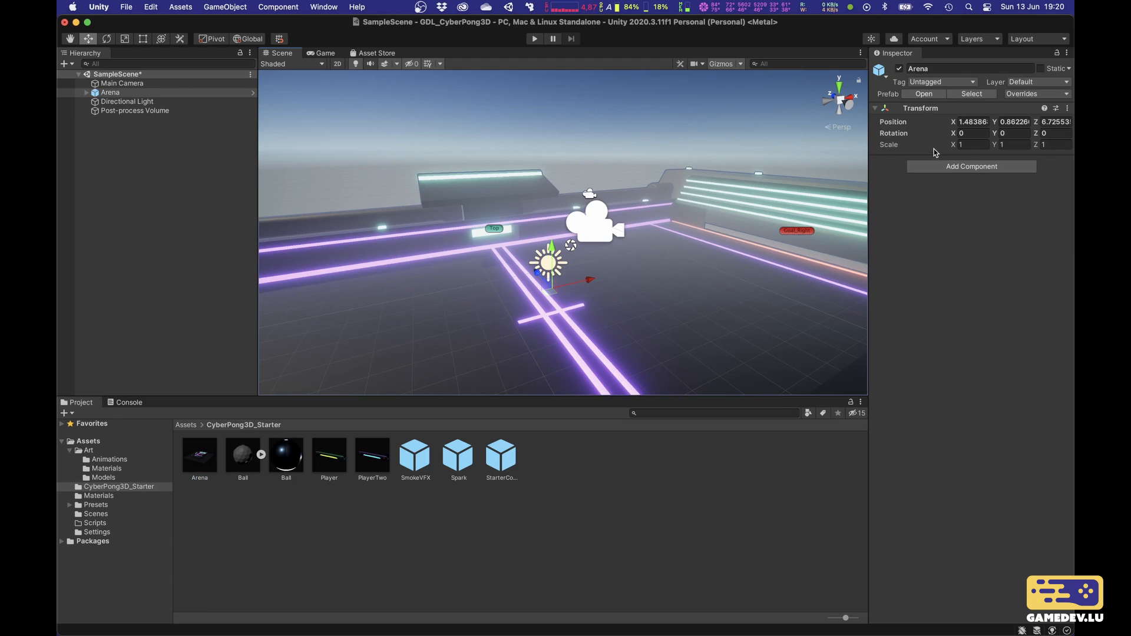
left_click(1067, 108)
left_click(1064, 119)
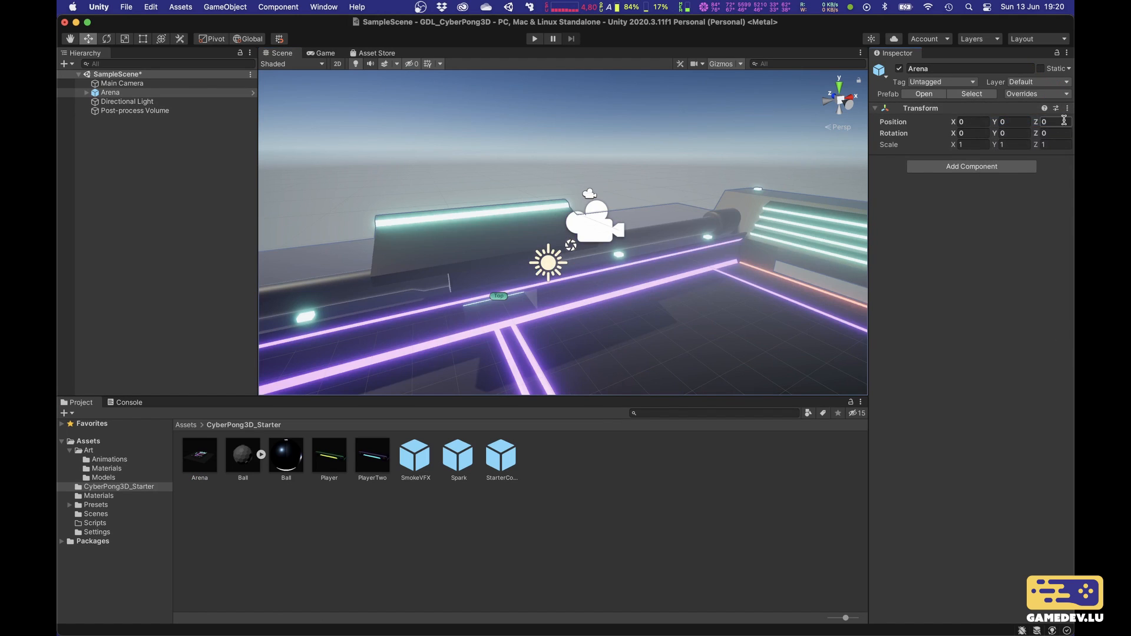
Step: Add the Player prefab to the scene and set its position to X 0, Y 0, Z 0
scroll(527, 274, "down", 3)
middle_click_drag(527, 274, 551, 193)
left_click_drag(556, 191, 533, 184, "alt")
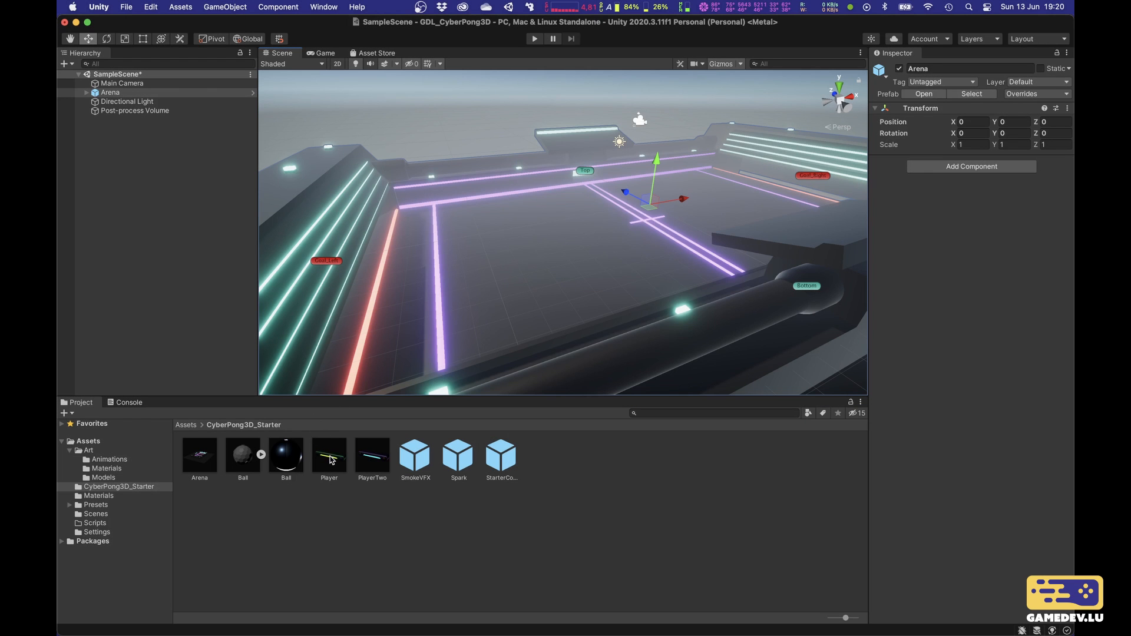
left_click(329, 457)
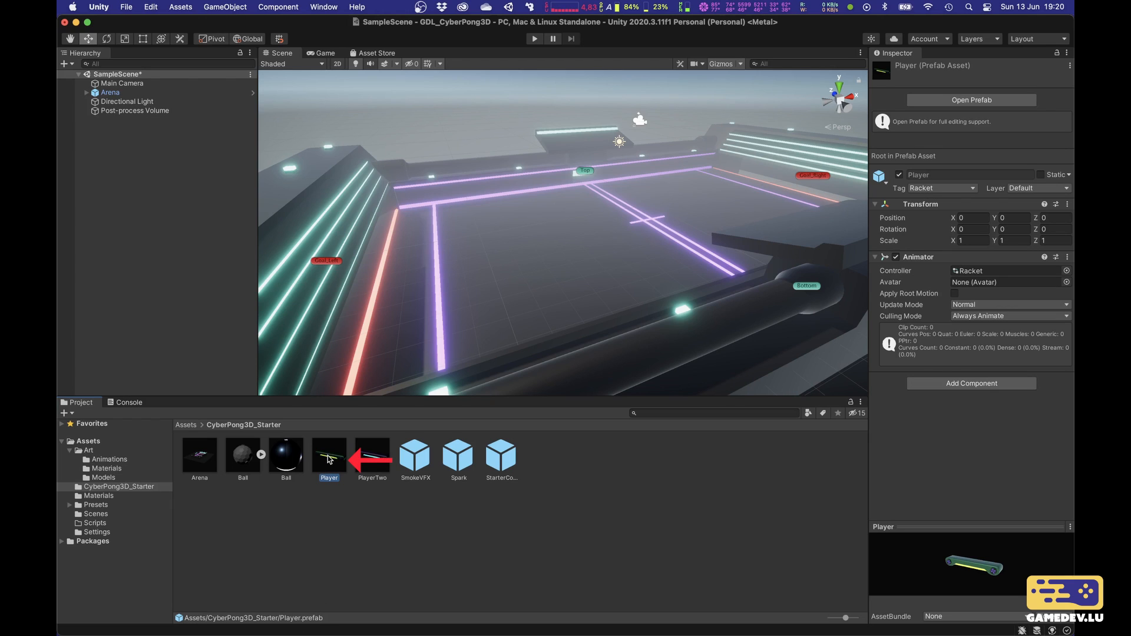
left_click_drag(329, 459, 471, 255)
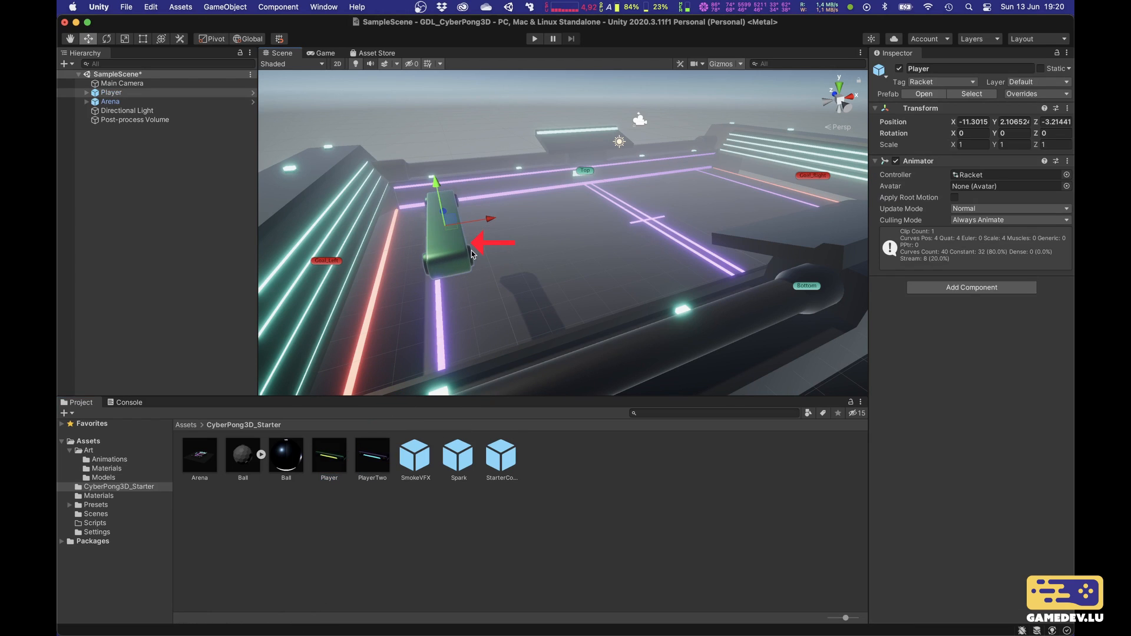
left_click(972, 122)
type("0")
key("Tab")
type("0")
key("Tab")
type("0")
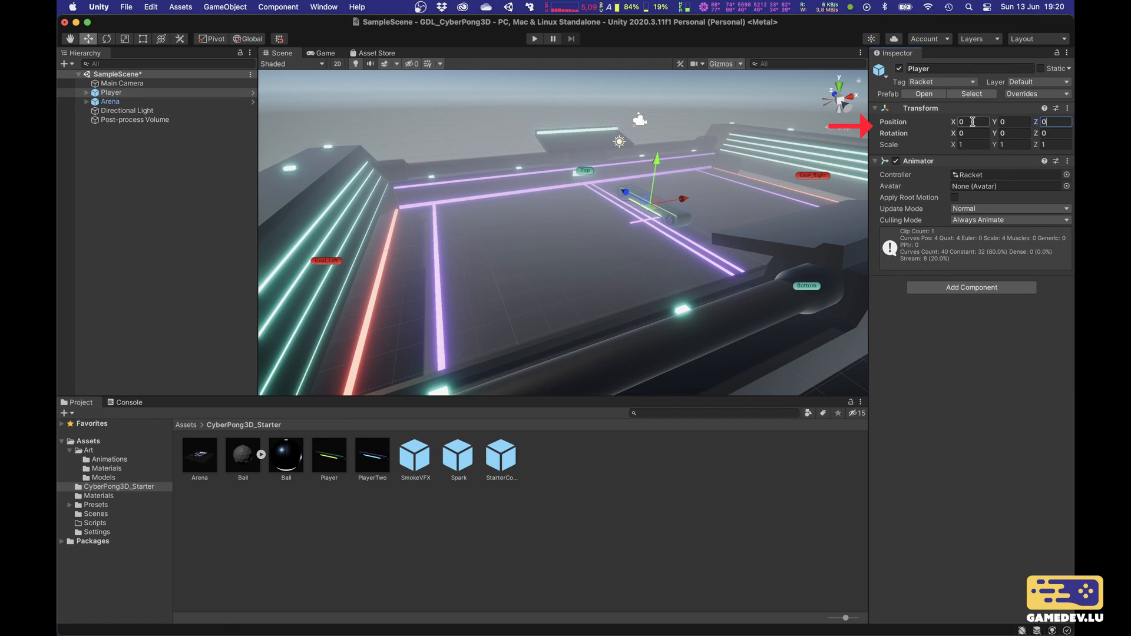
Step: Move the Player racket along the X axis to about -13, in front of the left goal
right_click_drag(637, 177, 566, 171)
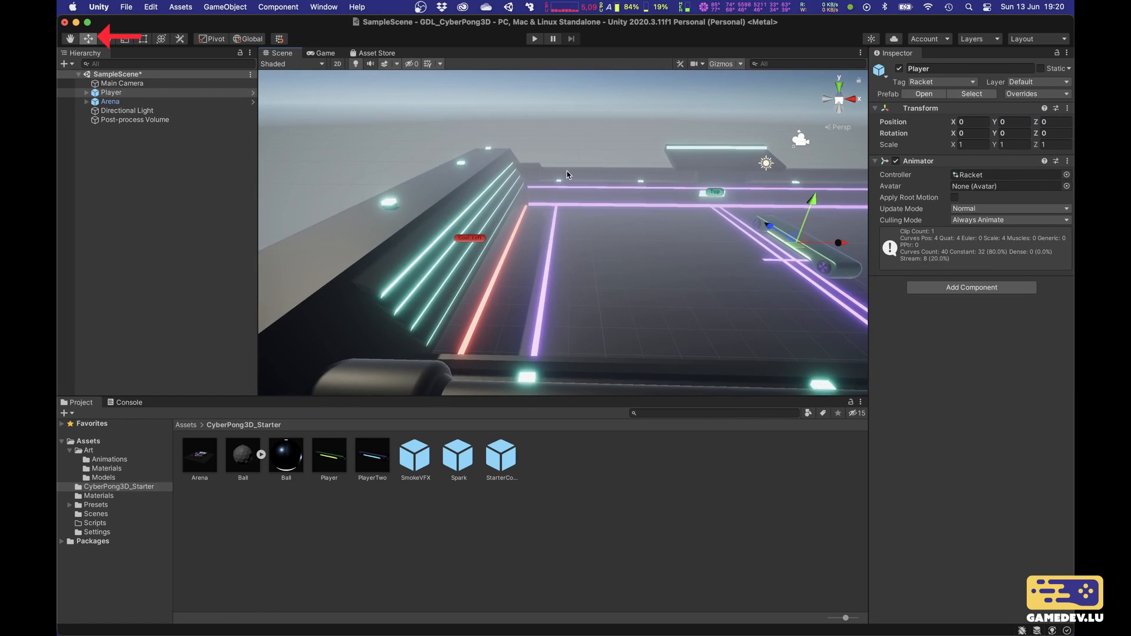
mouse_move(567, 170)
middle_mouse_down()
mouse_move(386, 166)
mouse_move(545, 168)
middle_mouse_up()
right_click_drag(589, 181, 678, 200)
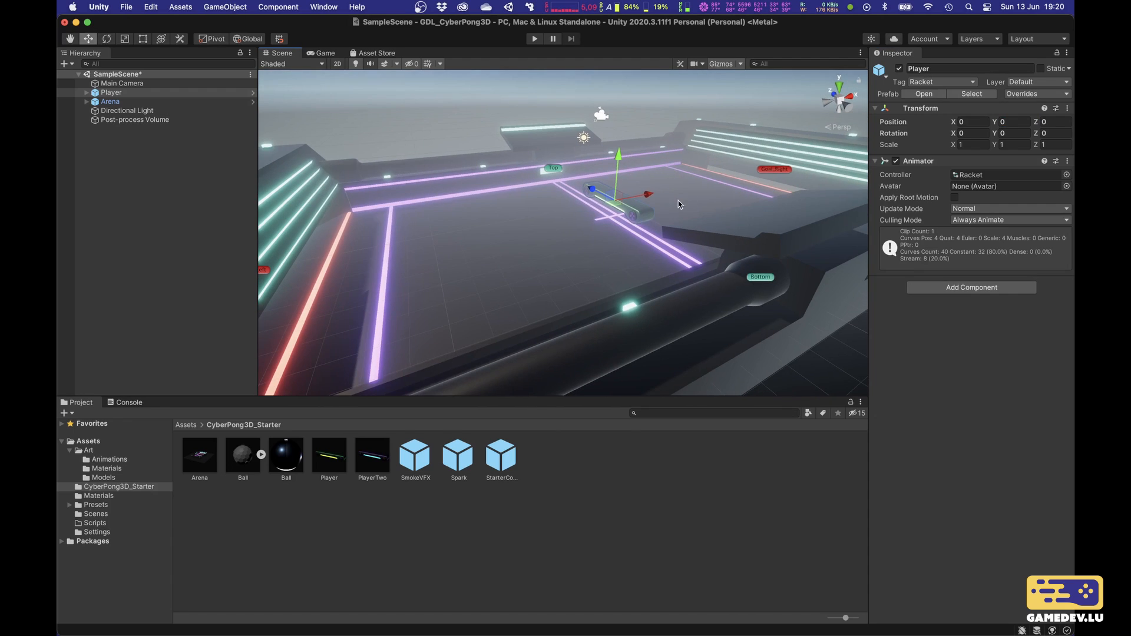
left_click_drag(648, 193, 382, 235)
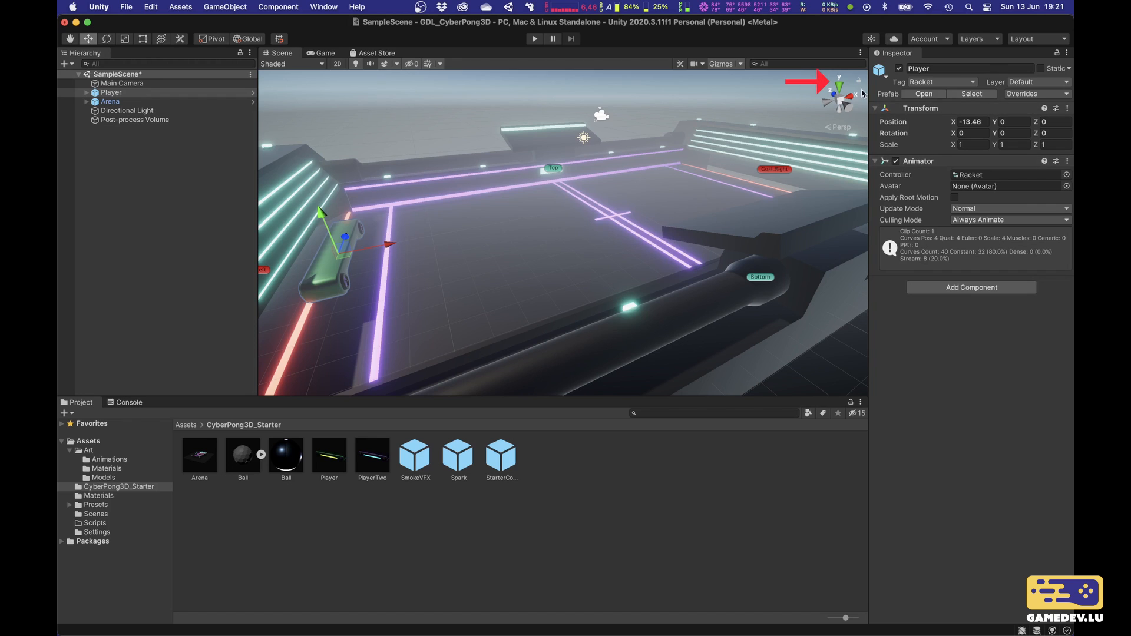
left_click(839, 87)
middle_click_drag(451, 265, 672, 189)
left_click_drag(538, 222, 499, 153)
scroll(571, 133, "up", 5)
scroll(500, 154, "up", 4)
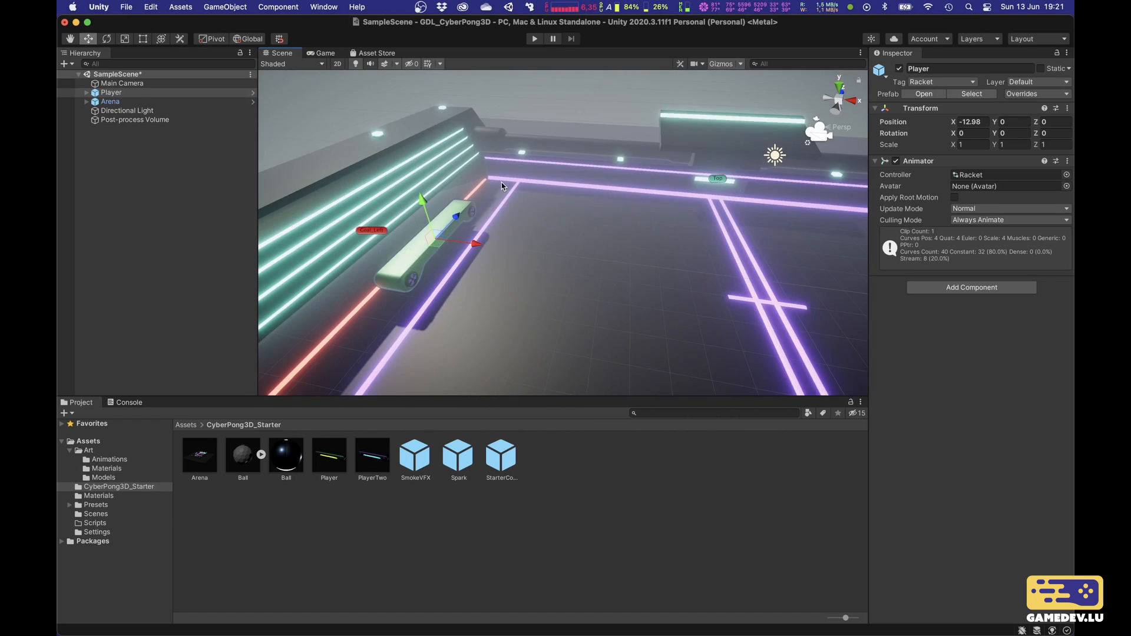
middle_click_drag(501, 182, 539, 163)
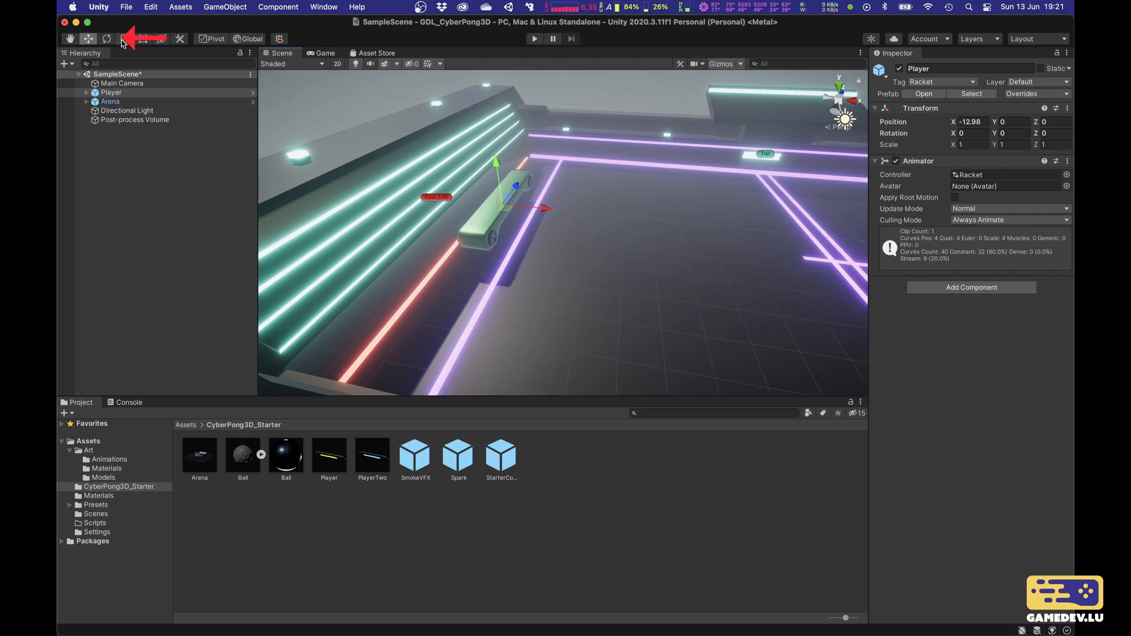
Step: Rotate the Player racket to -90 on the Z axis
key("e")
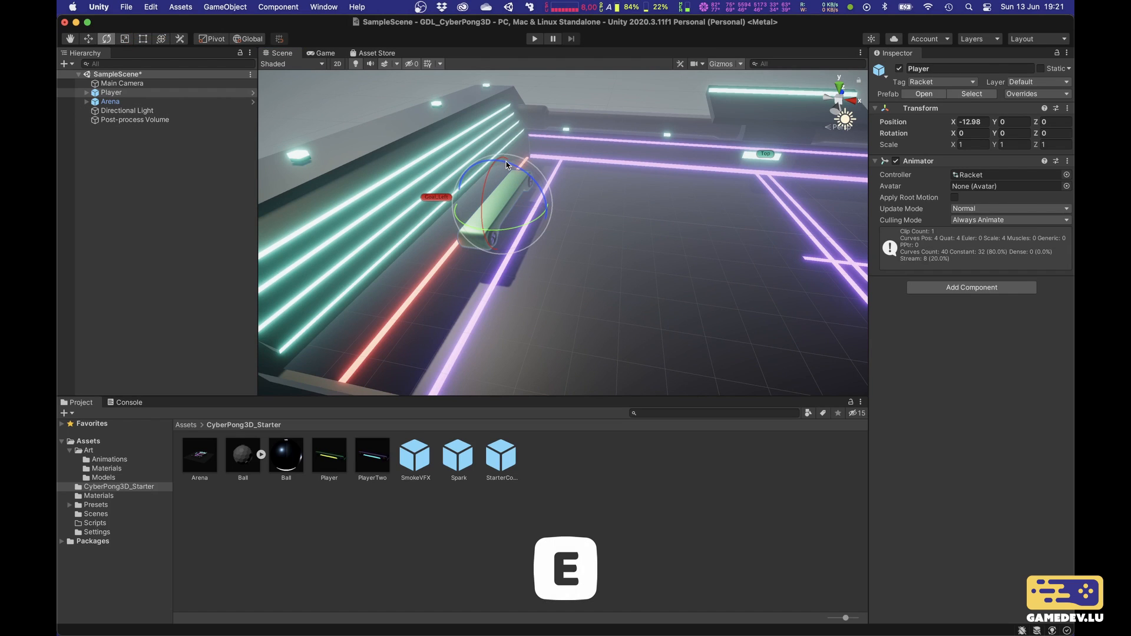
left_click_drag(506, 166, 617, 333)
left_click(1067, 133)
type("-90")
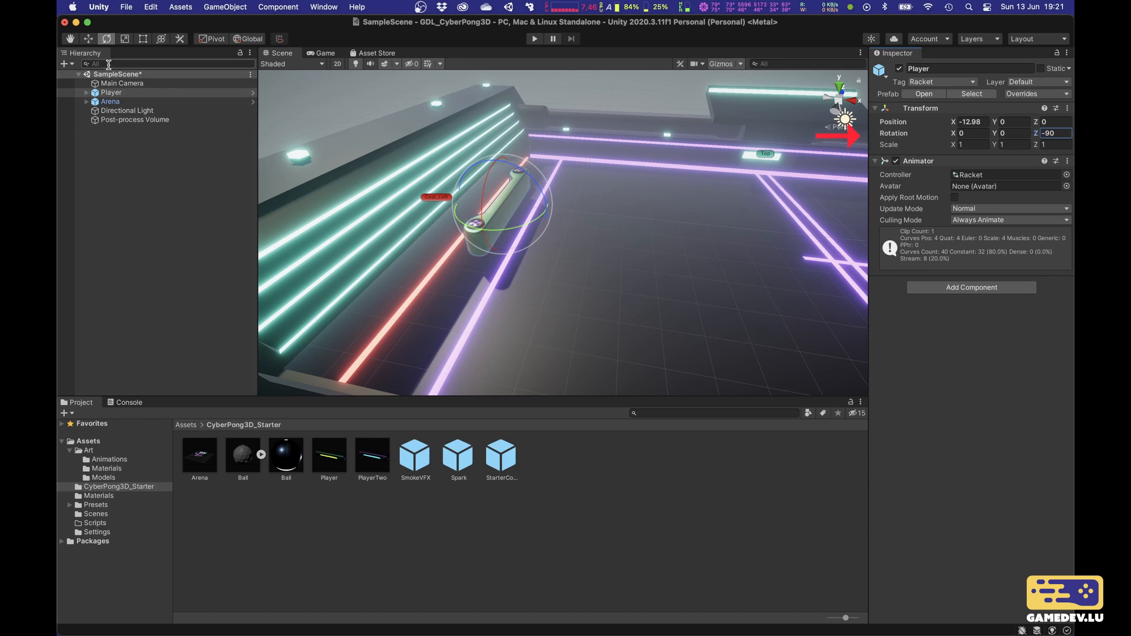
Step: Set the Player's X position to exactly -13 with the Move tool active, and save the scene
left_click(89, 39)
middle_click_drag(719, 174, 743, 168)
left_click_drag(630, 182, 626, 181)
middle_click_drag(698, 189, 624, 215)
left_click(972, 122)
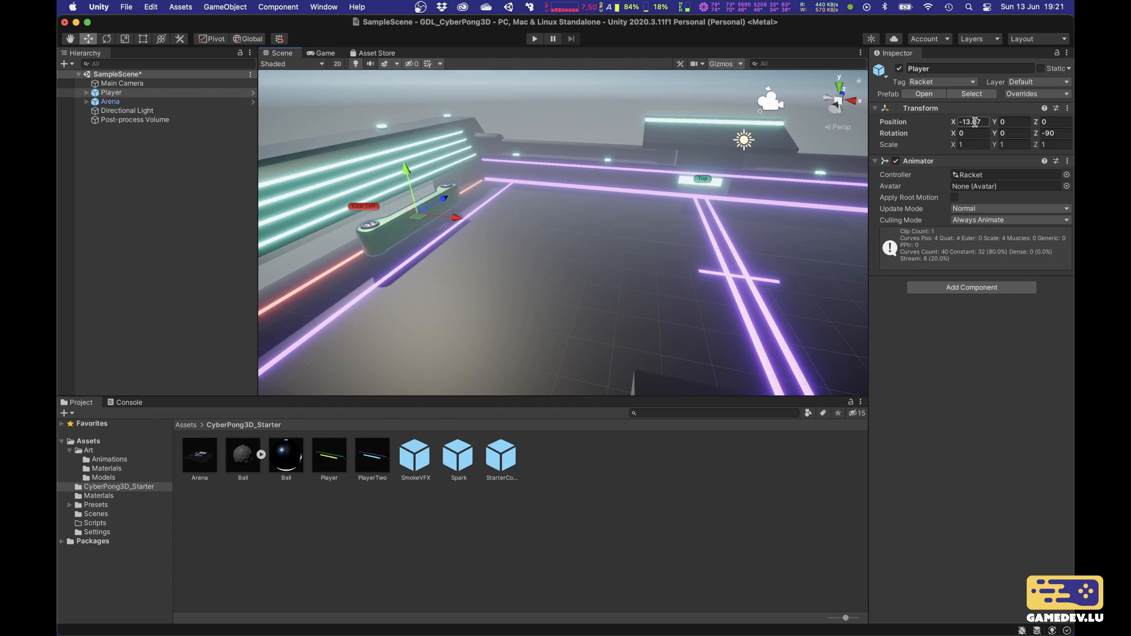
type("-13")
key("Return")
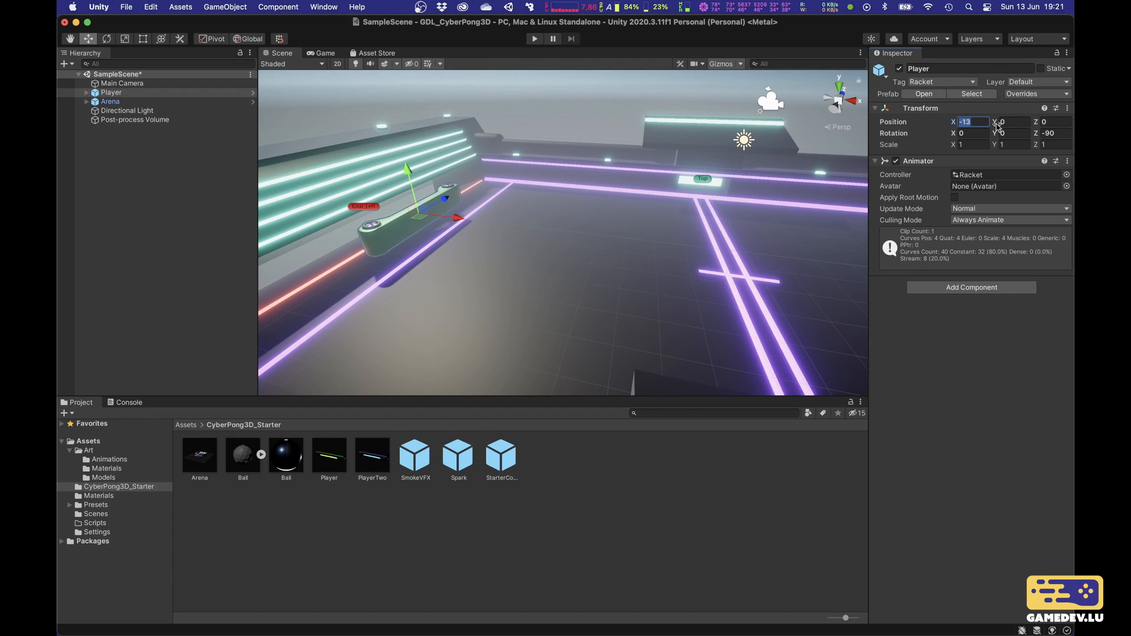
left_click(535, 120)
key("super+s")
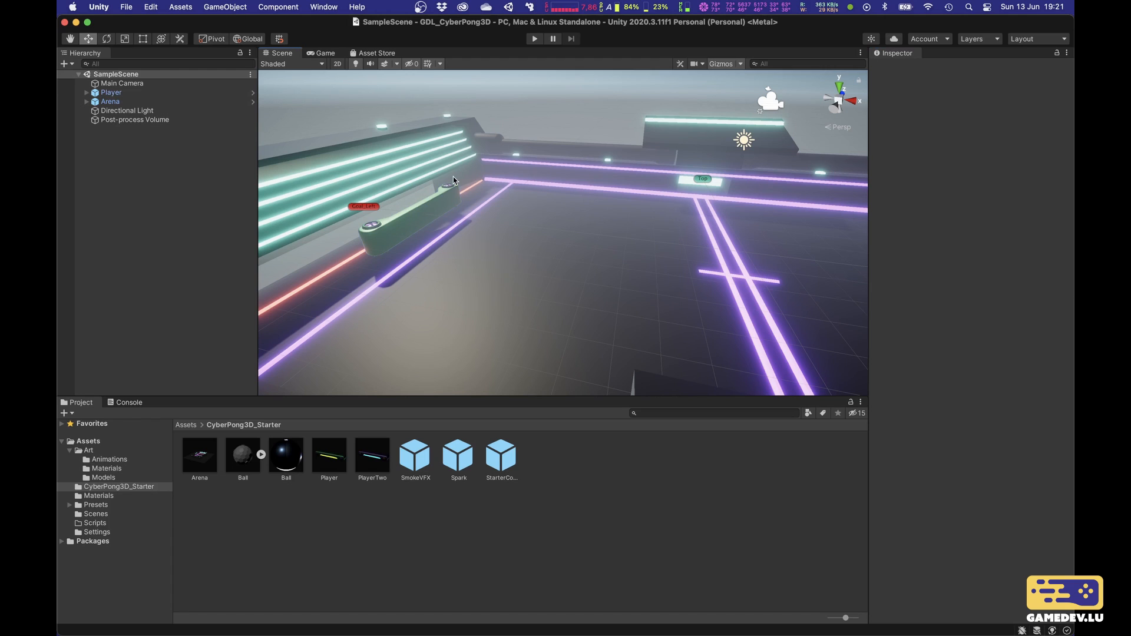
Step: Place the Ball model in the arena and reset its transform to the origin
scroll(454, 180, "down", 2)
middle_click_drag(513, 192, 504, 194)
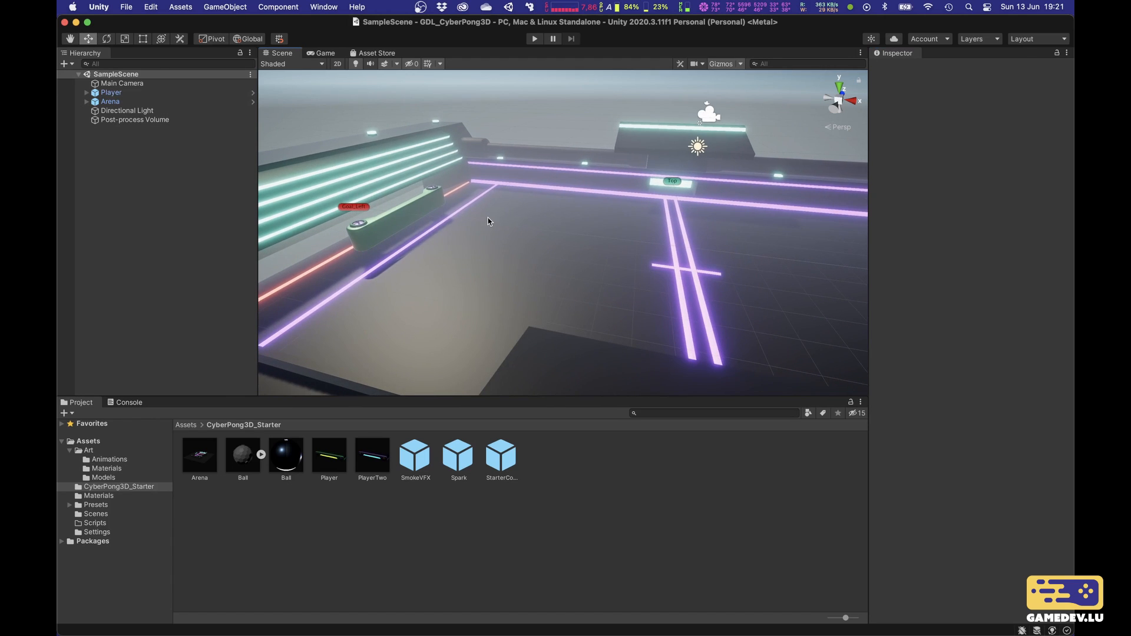
left_click_drag(243, 460, 685, 258)
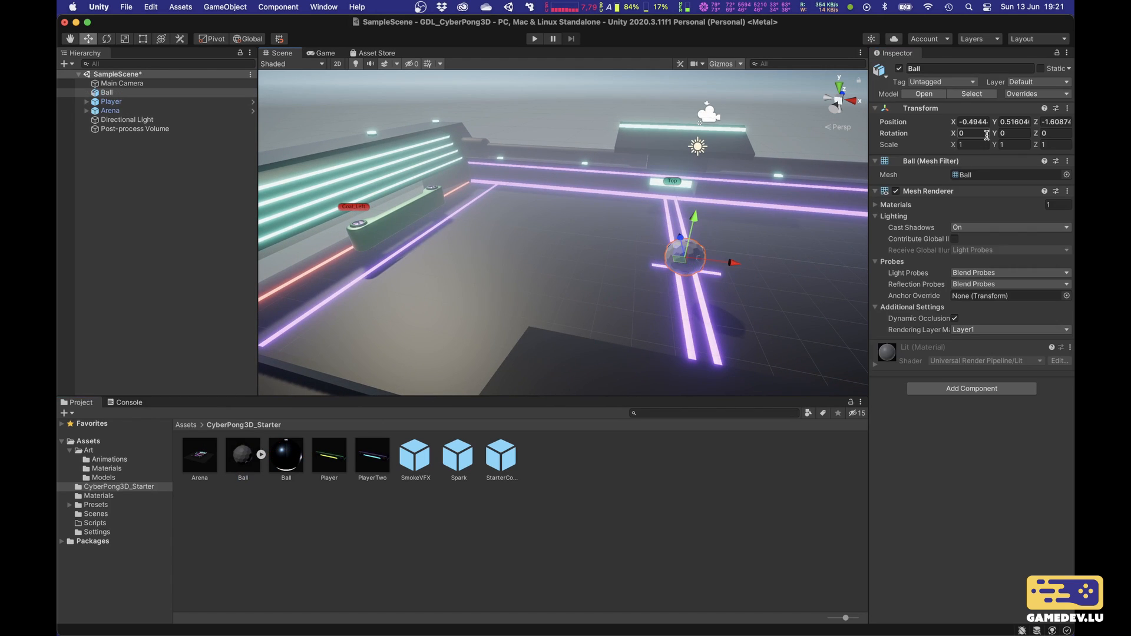
left_click(1067, 107)
left_click(1025, 118)
Step: Apply the Ball material from the CyberPong3D_Starter folder to the ball in the scene
left_click_drag(619, 249, 484, 211, "alt")
scroll(573, 244, "up", 4)
scroll(418, 199, "up", 3)
left_click(291, 455)
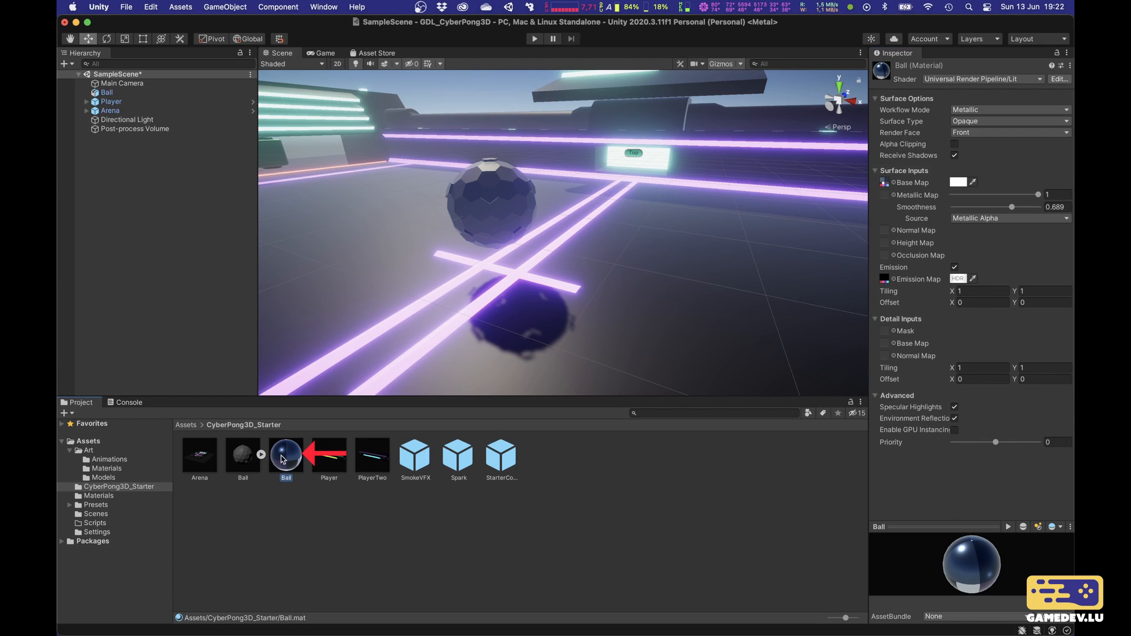
left_click_drag(286, 456, 605, 303)
Step: Select the Main Camera in the scene and switch to the Game view
scroll(653, 290, "down", 5)
middle_click_drag(606, 304, 525, 326)
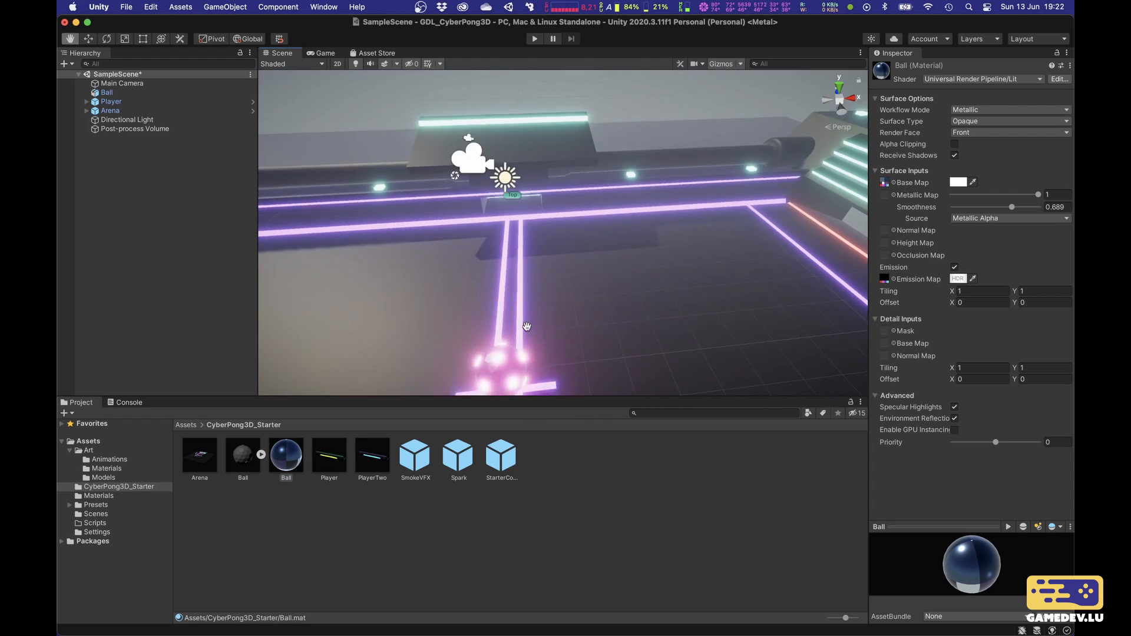
left_click_drag(525, 325, 510, 339, "alt")
middle_click_drag(511, 339, 583, 306)
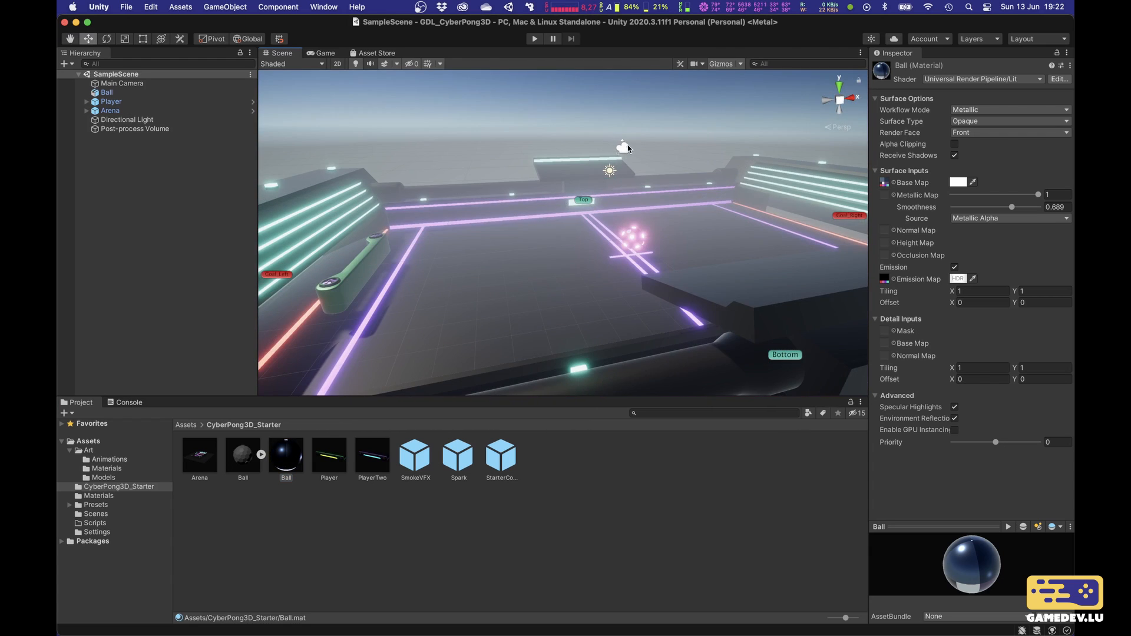
left_click(626, 148)
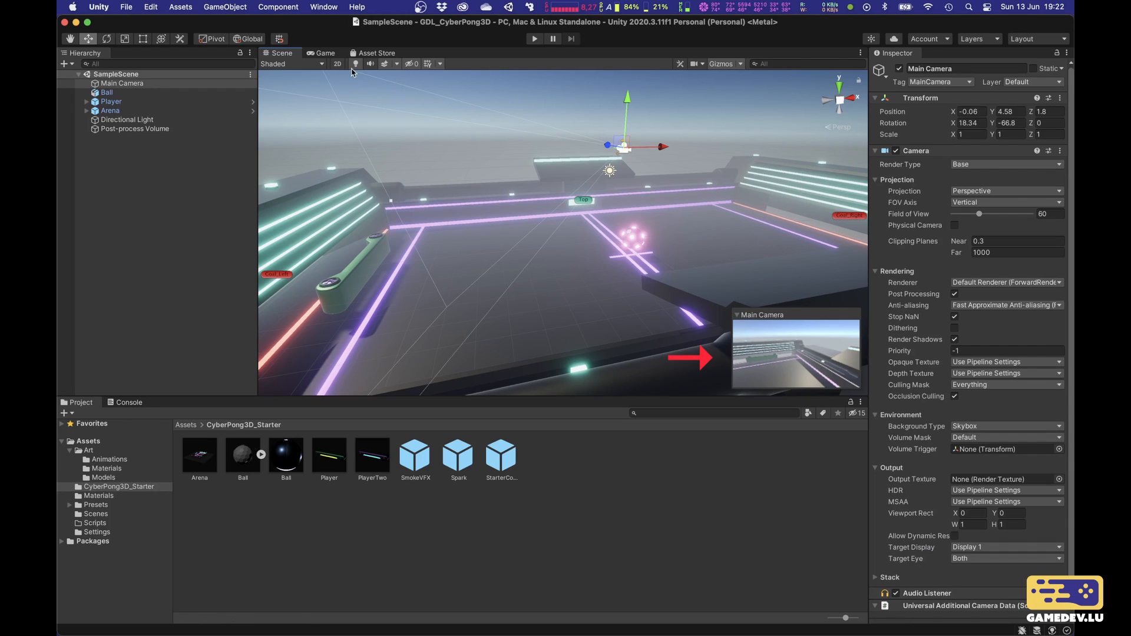
left_click(325, 53)
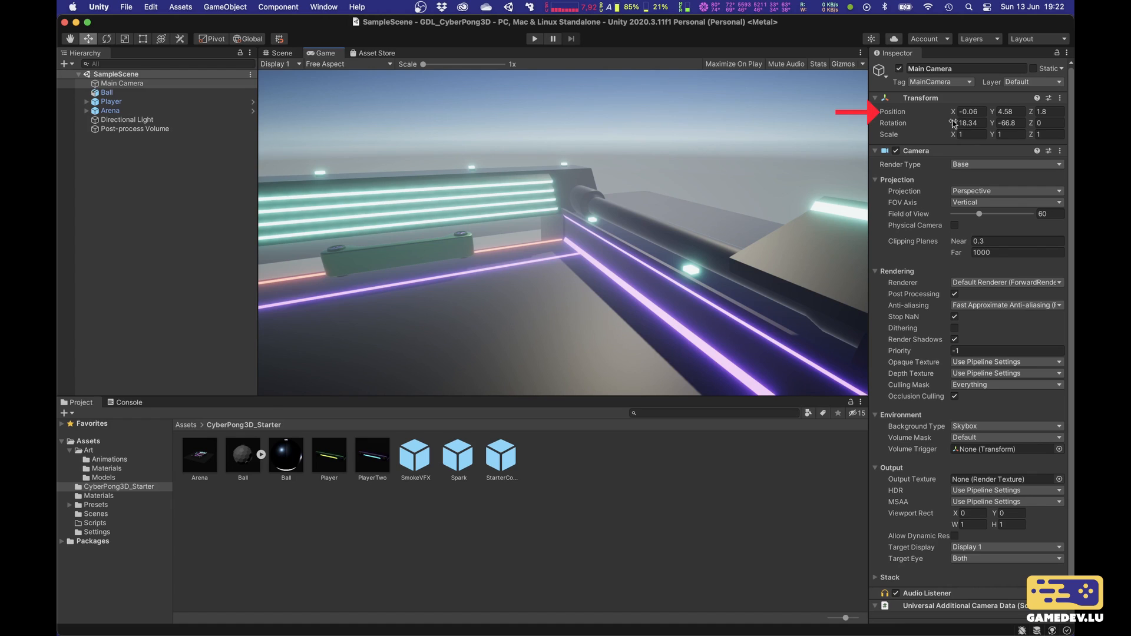
Step: Set the Main Camera's position to X 0, Y 20, Z 0
left_click_drag(953, 111, 975, 110)
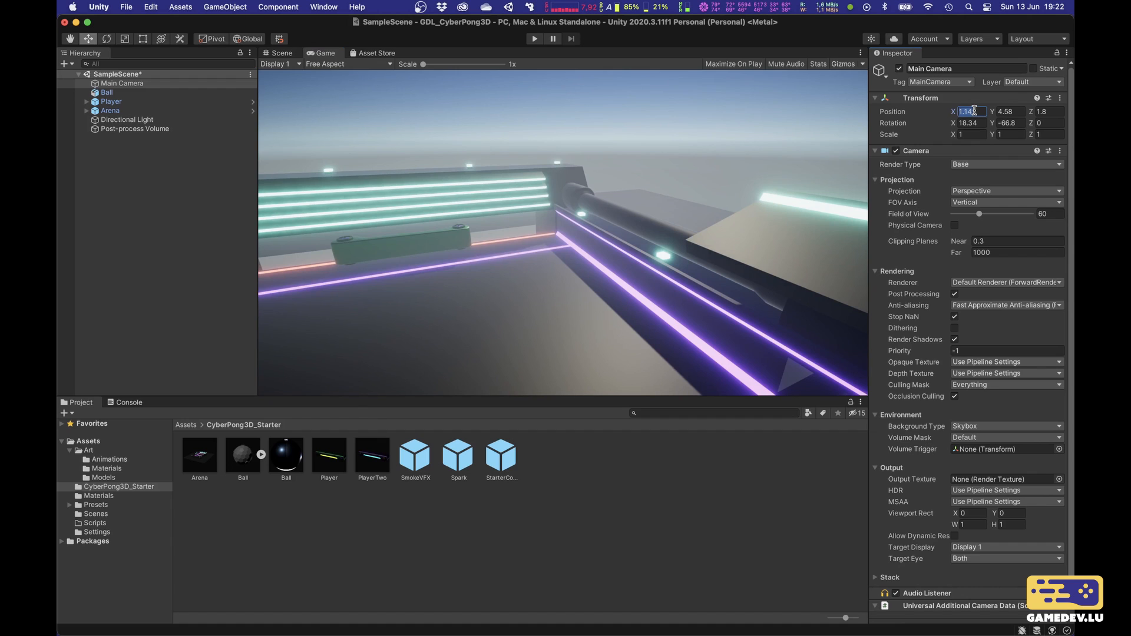
type("0")
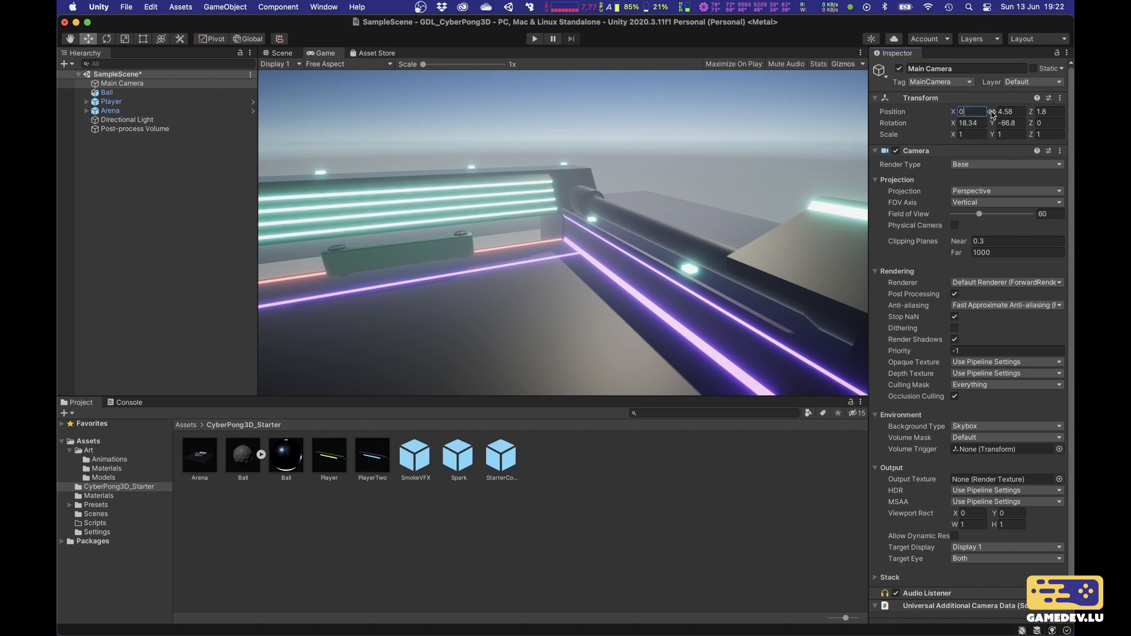
left_click_drag(993, 111, 1033, 118)
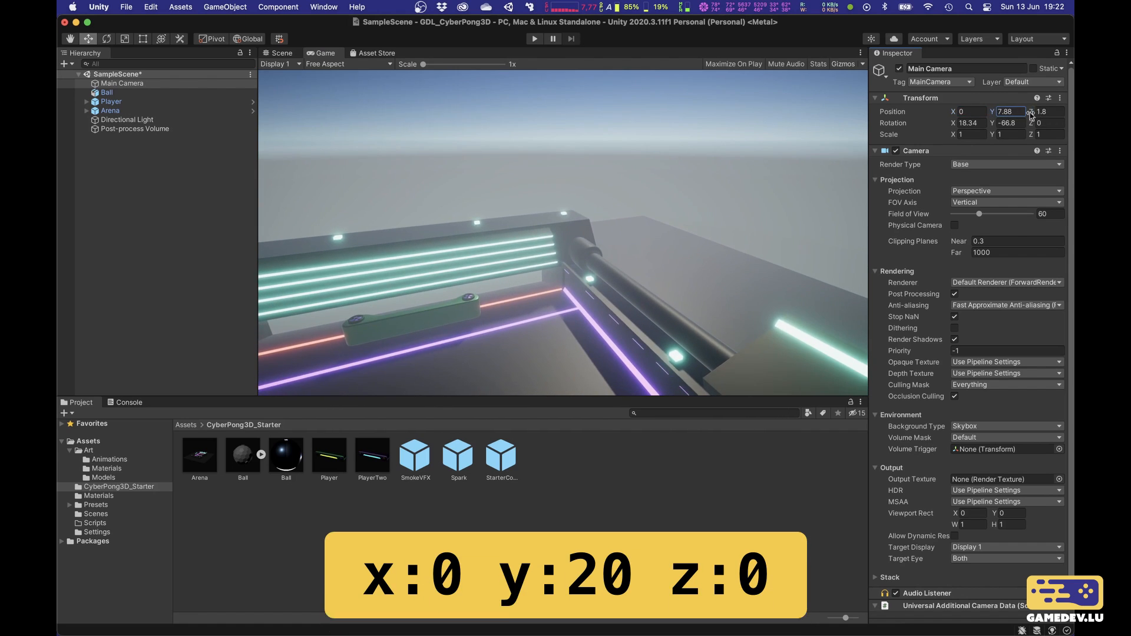
left_click(1008, 111)
type("20")
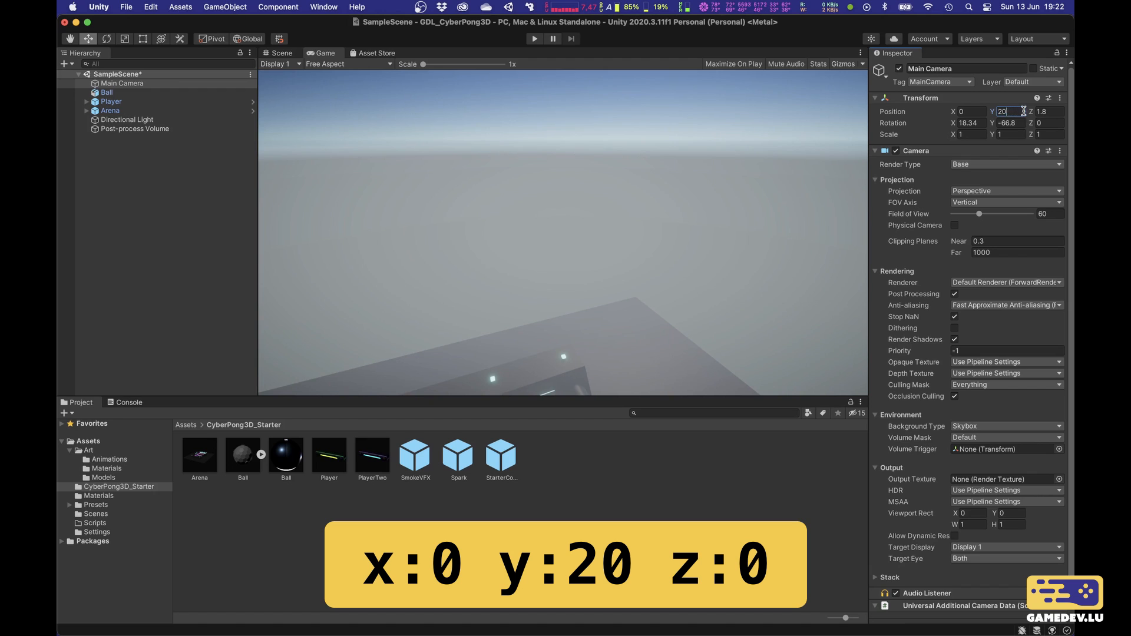
left_click(1036, 112)
type("0")
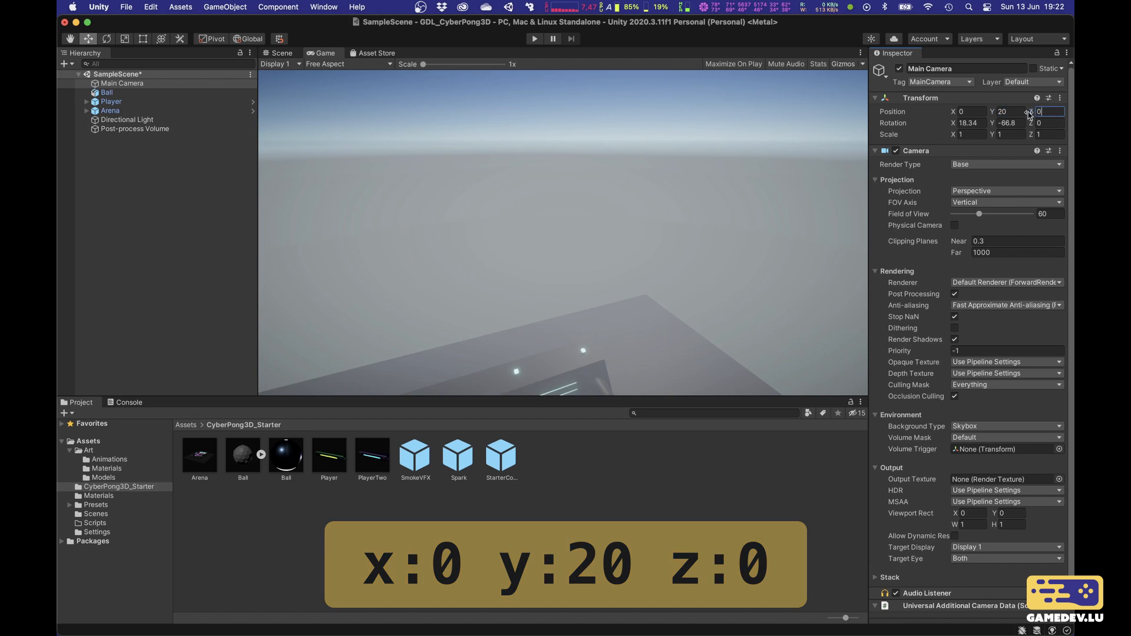
Step: Set the Main Camera's rotation to X 90, Y 0, Z 0 so it looks straight down on the arena
left_click_drag(955, 127, 1067, 146)
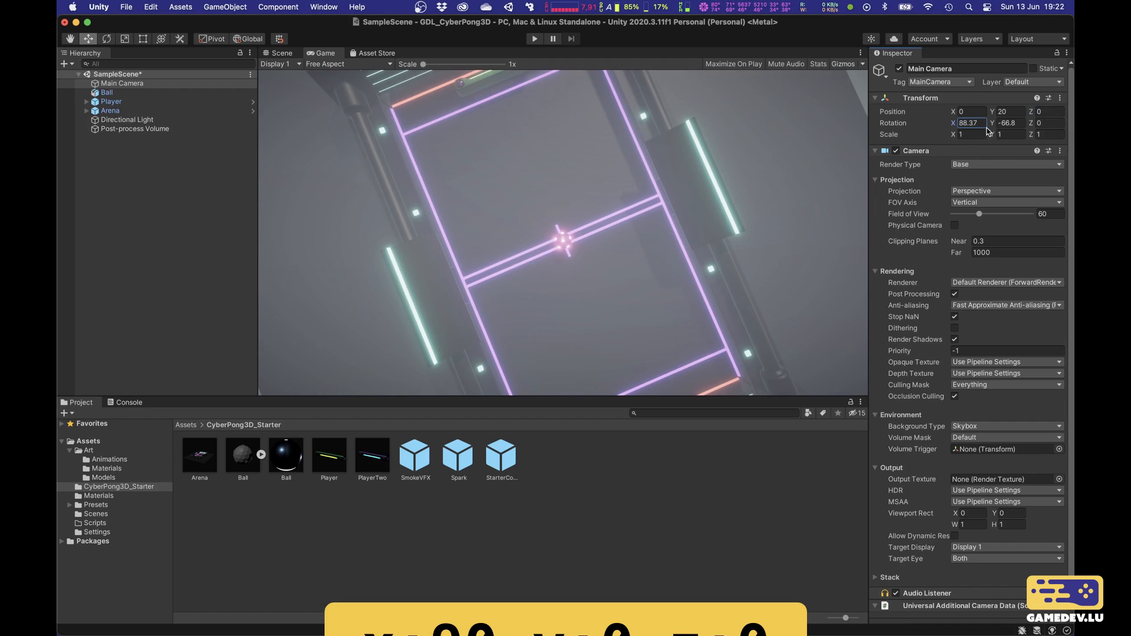
left_click(976, 122)
type("90")
key("Tab")
type("0")
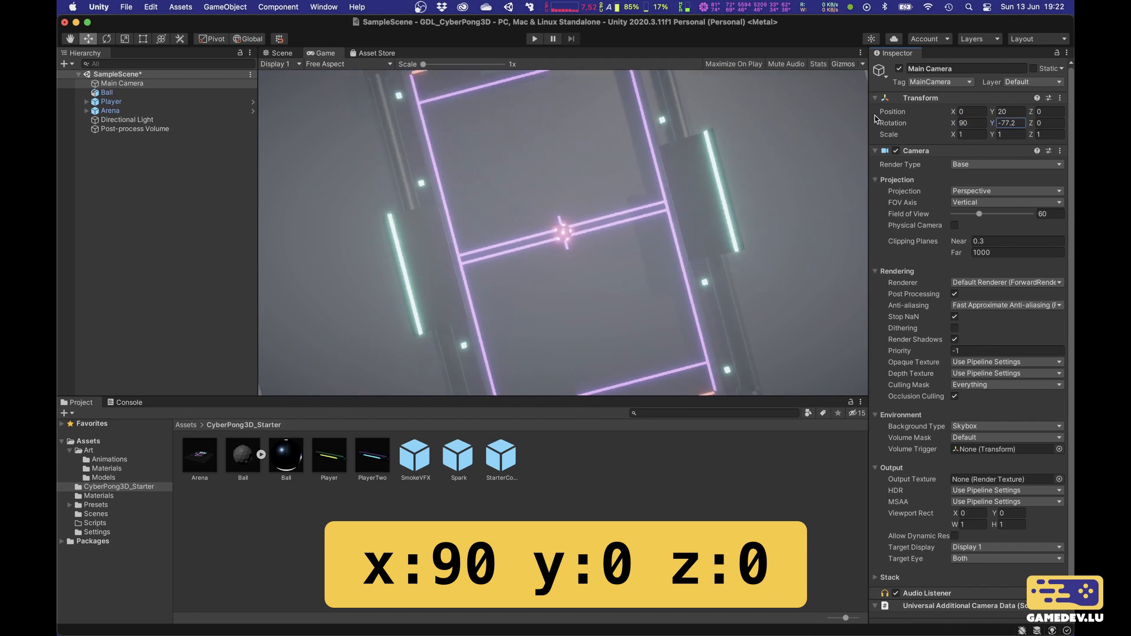
left_click(609, 273)
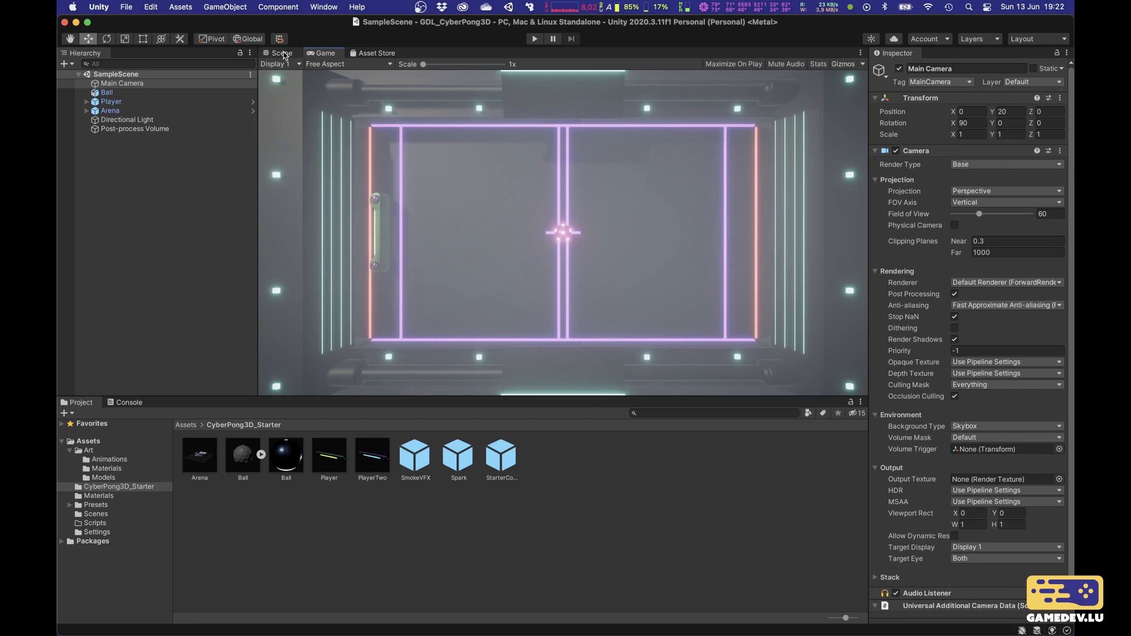
Step: Create an empty object named GAMEPLAY in the scene and reset its transform to the origin
left_click(284, 55)
left_click_drag(499, 282, 540, 269, "alt")
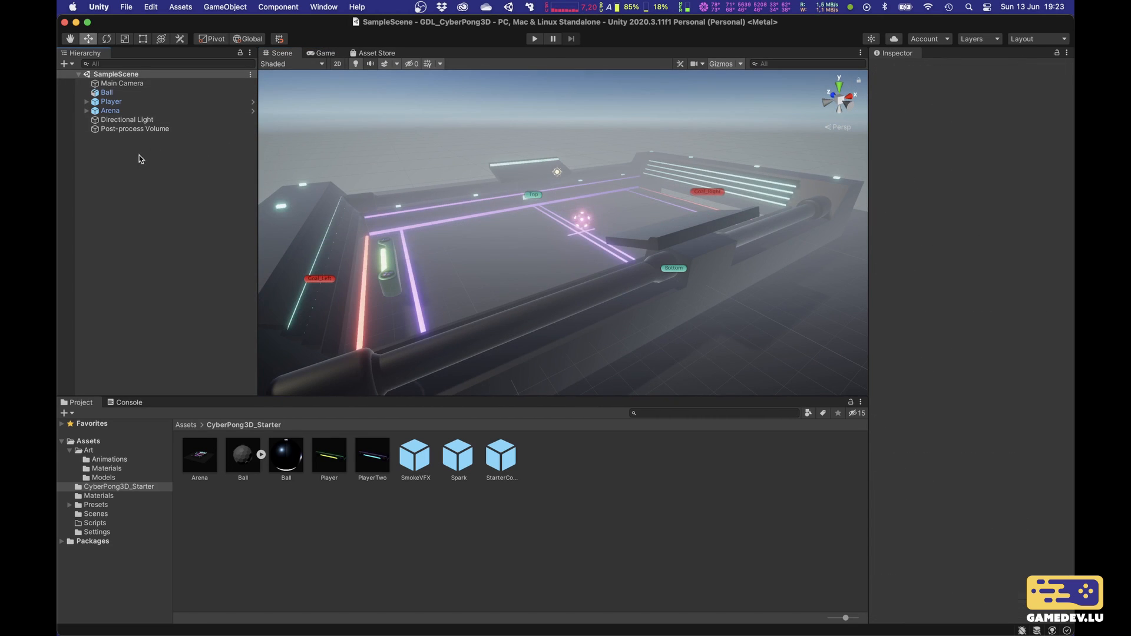
right_click(127, 163)
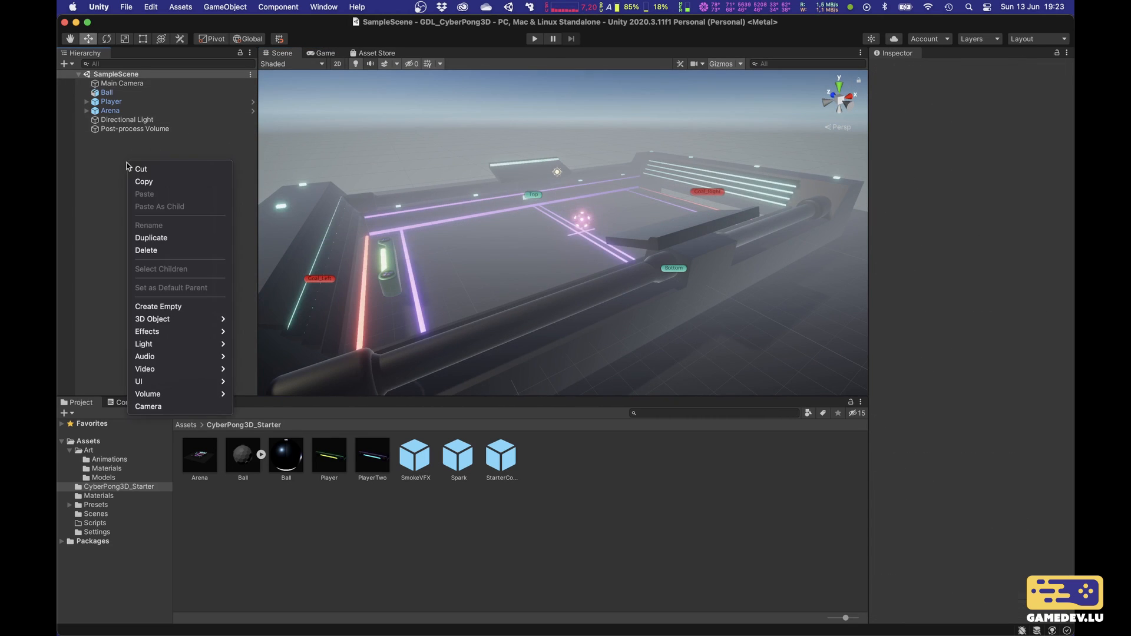
left_click(188, 307)
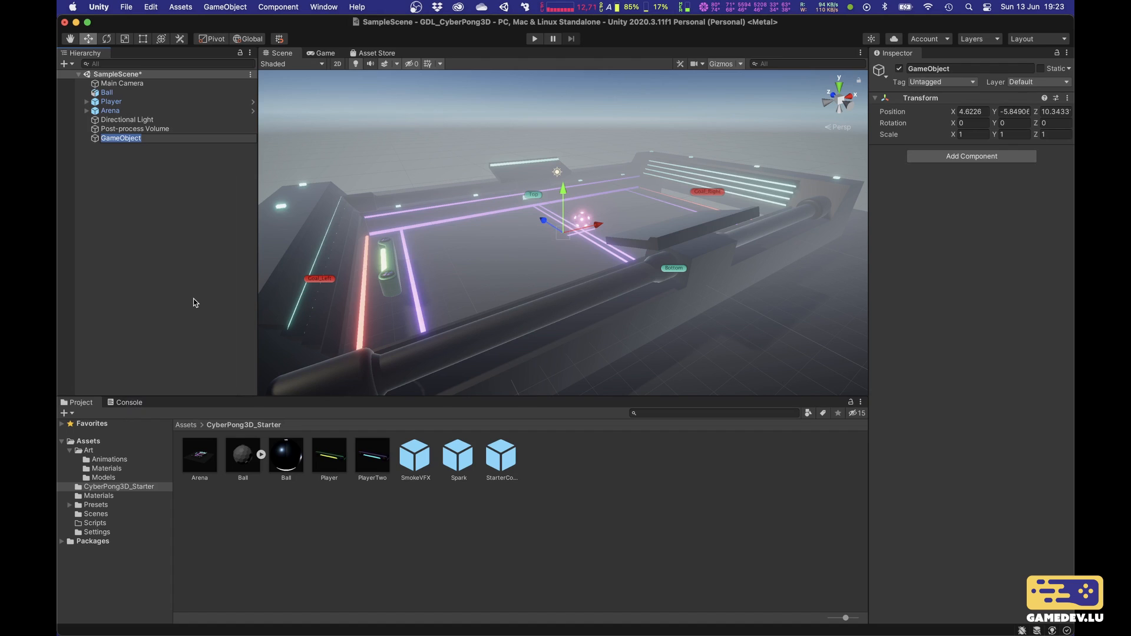
type("GAMEPLAY")
key("Return")
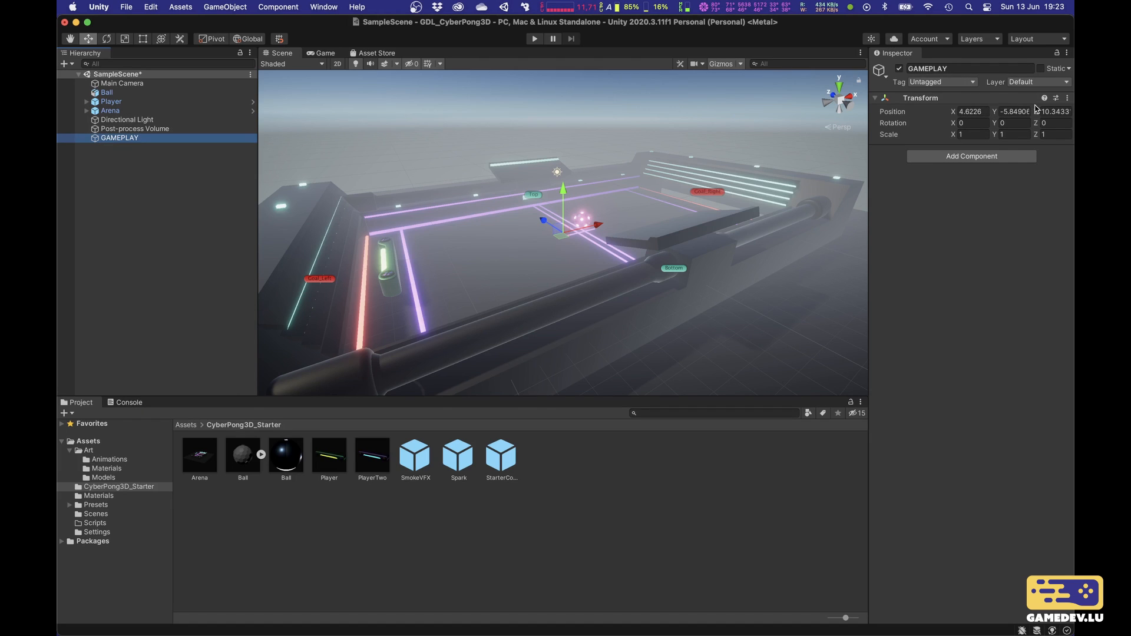
left_click(1067, 98)
left_click(1001, 112)
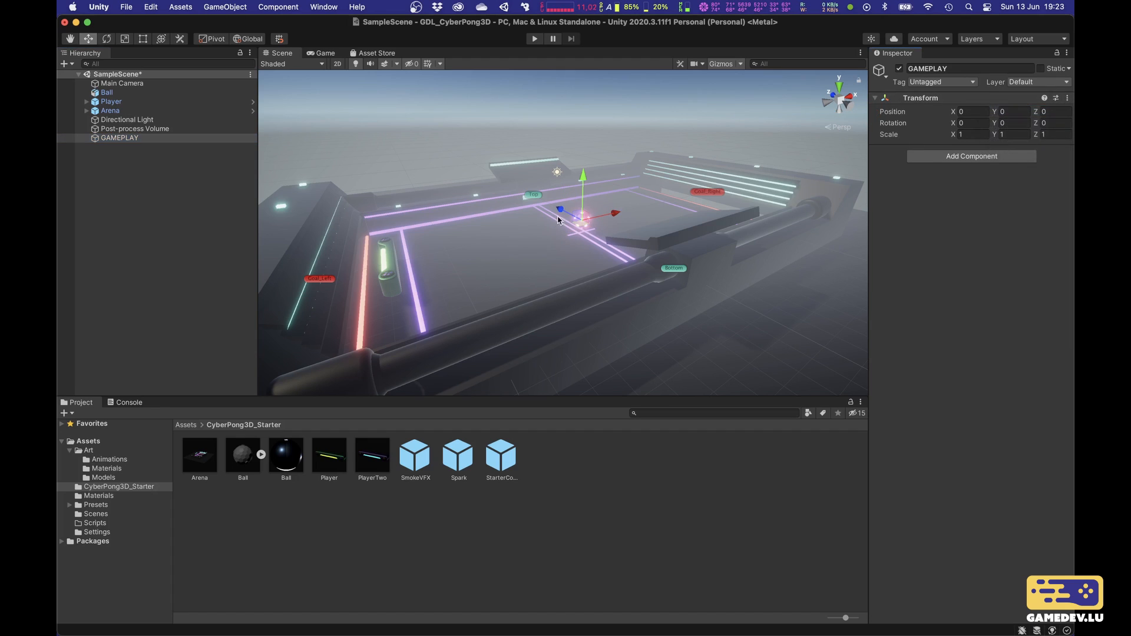
Step: Make the Ball, Player and Arena objects children of GAMEPLAY and step through the grouped objects
left_click(107, 93)
left_click(112, 110, "shift")
left_click_drag(114, 93, 114, 139)
left_click(125, 111)
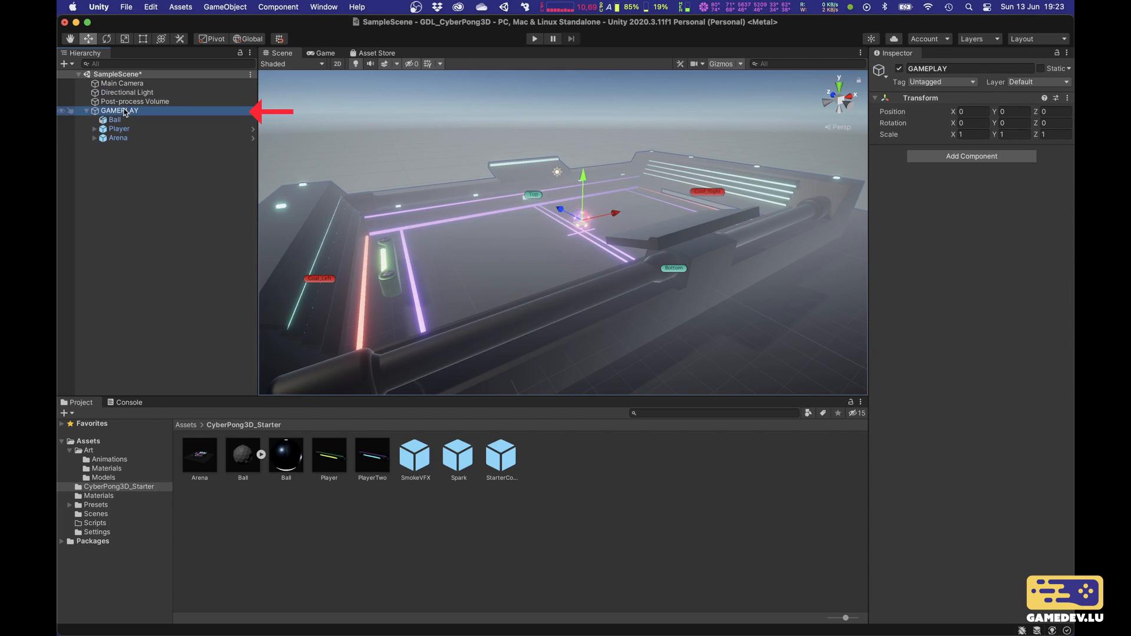
key("Down")
key("Down")
key("Down")
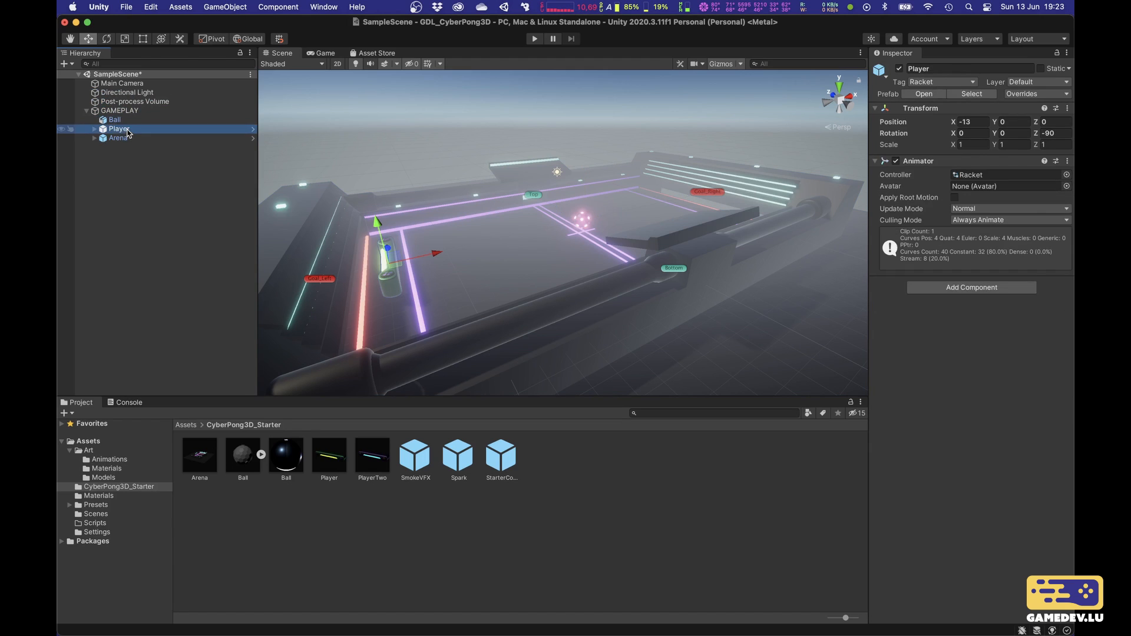
Step: Try moving the GAMEPLAY group horizontally in the Scene view, and undo the move
left_click(120, 112)
scroll(542, 250, "down", 3)
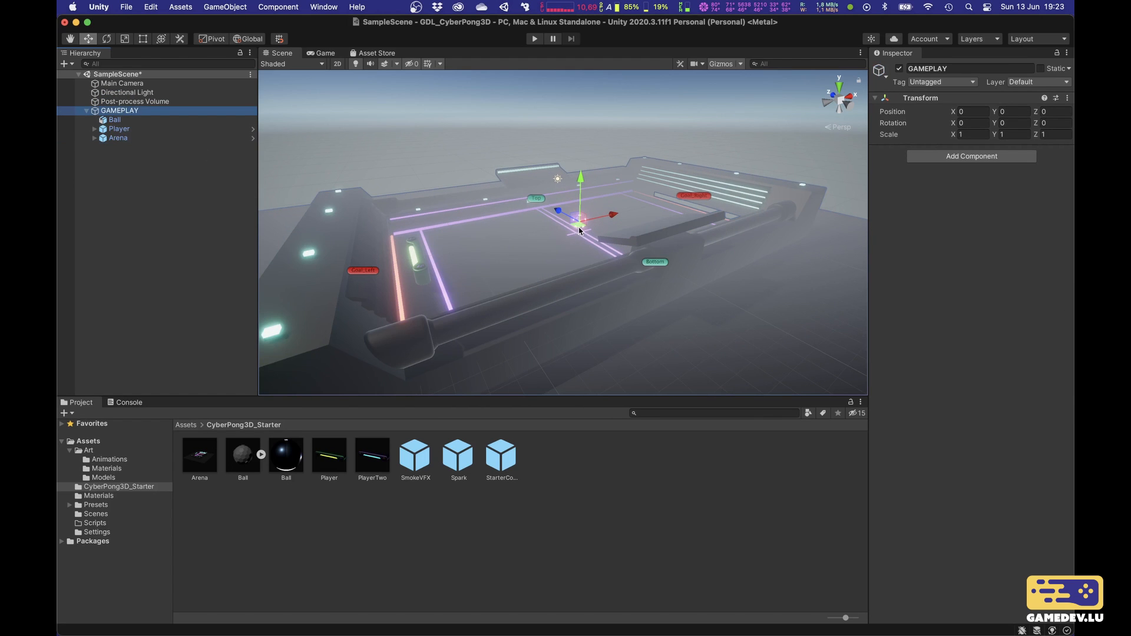
mouse_move(578, 230)
left_mouse_down()
mouse_move(478, 214)
mouse_move(552, 229)
mouse_move(567, 220)
left_mouse_up()
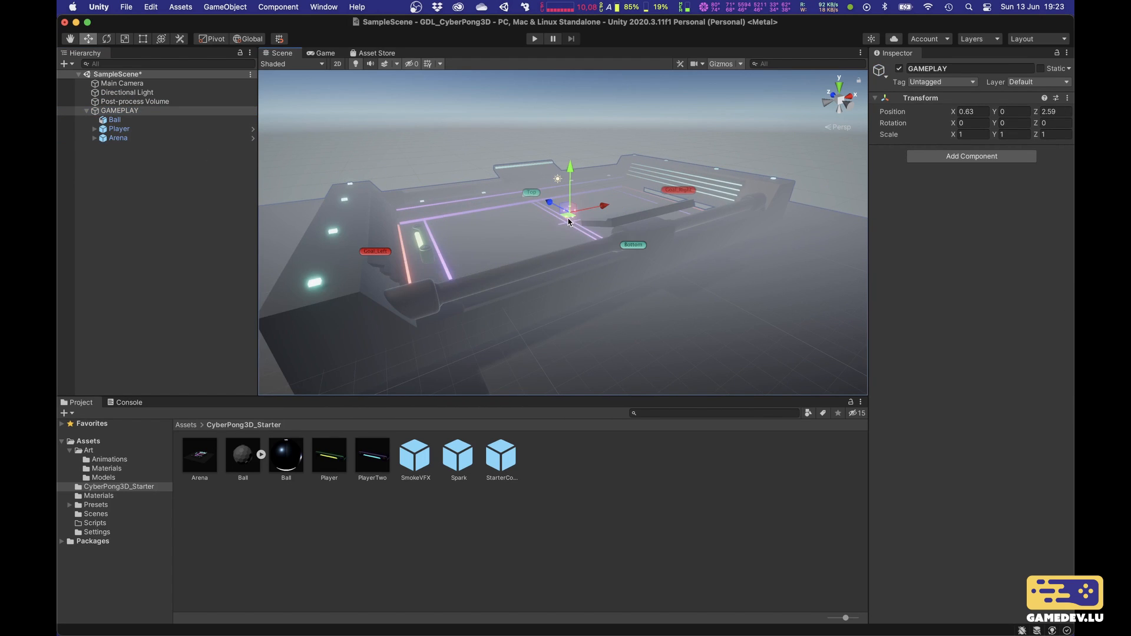
key("super+z")
left_click(488, 132)
scroll(540, 210, "up", 3)
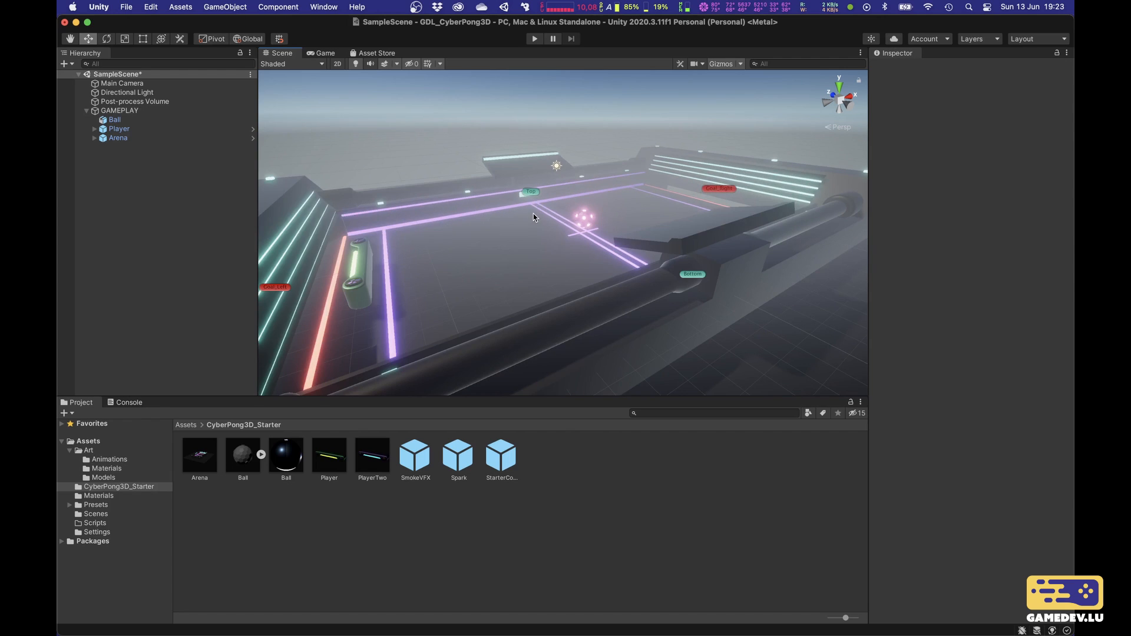
middle_click_drag(536, 216, 542, 214)
scroll(542, 214, "up", 2)
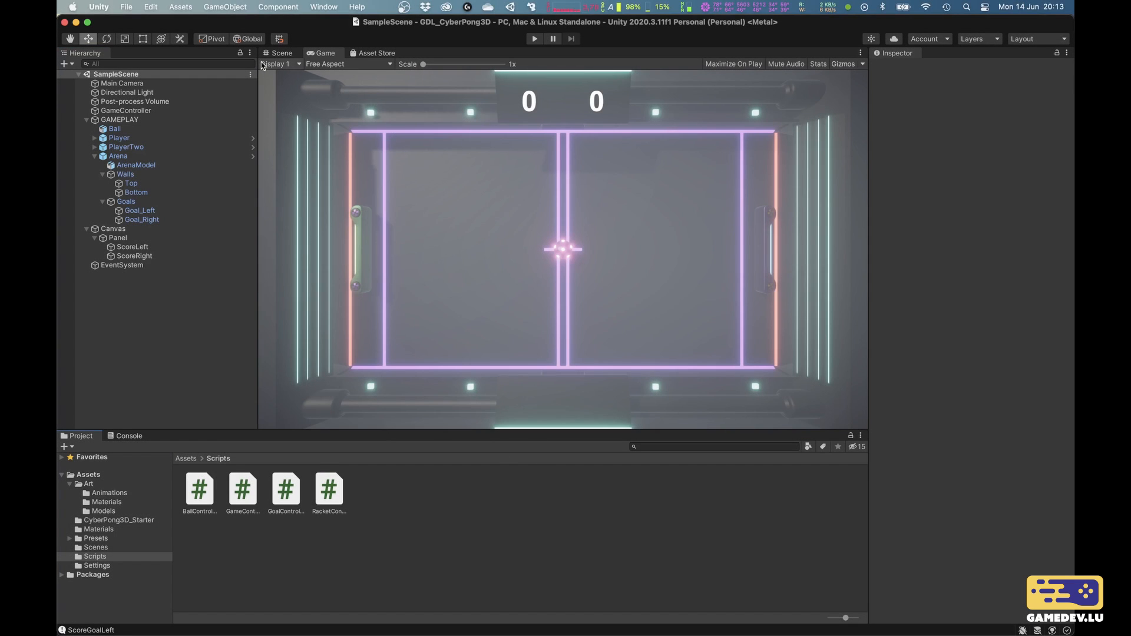
Step: Try raising the Main Camera's Y position to about 41 in the Game view, and undo the change
left_click(278, 53)
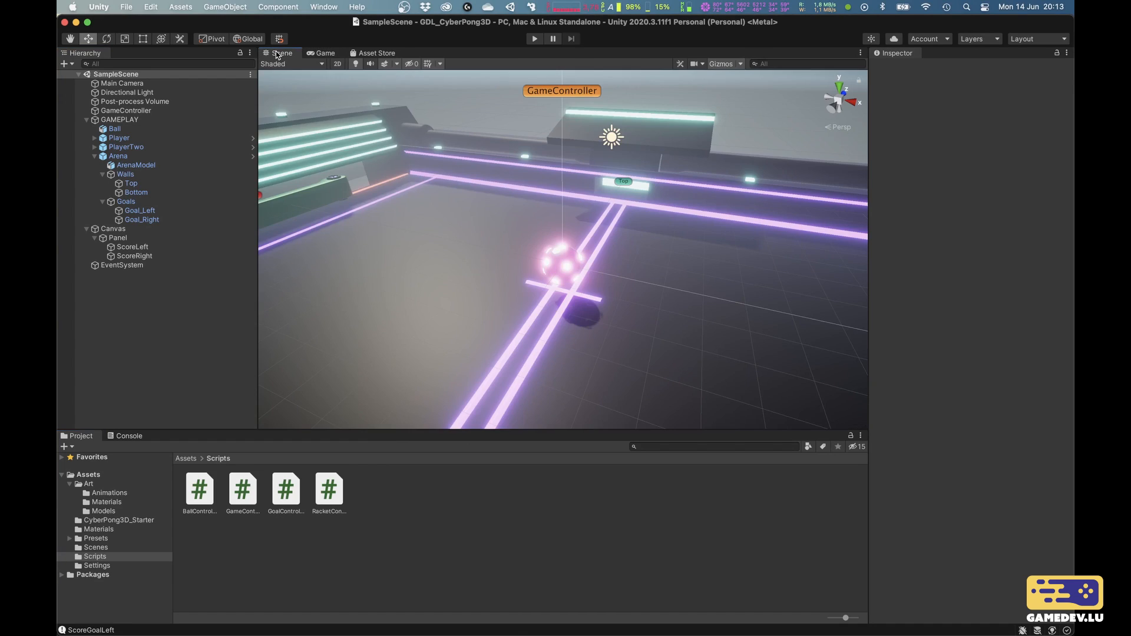
left_click(312, 53)
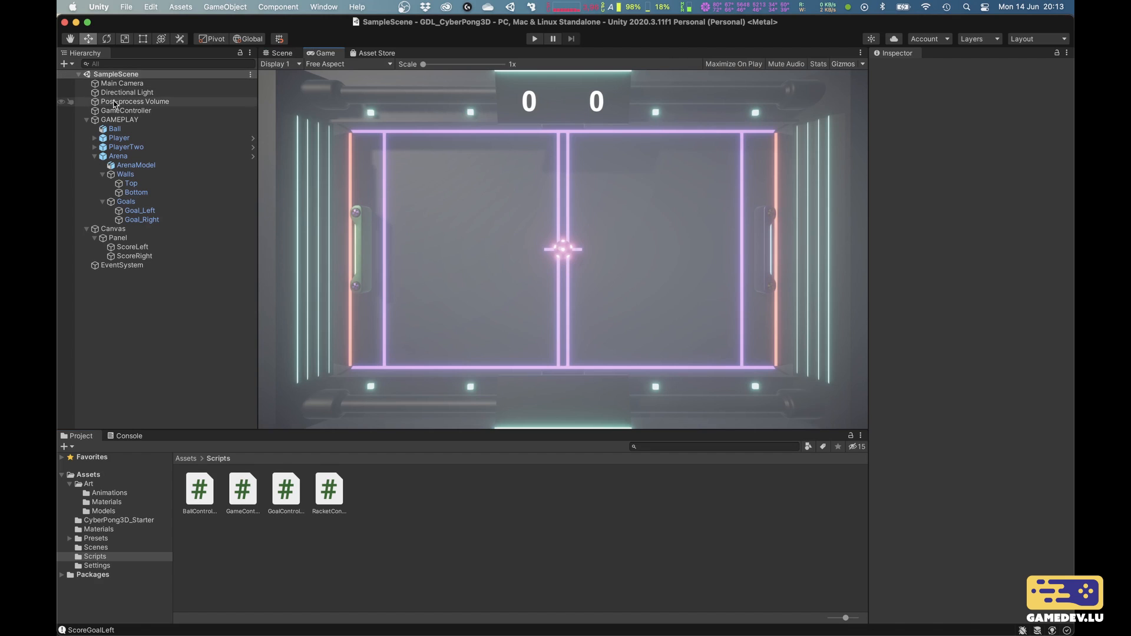
left_click(122, 84)
left_click_drag(992, 111, 574, 240)
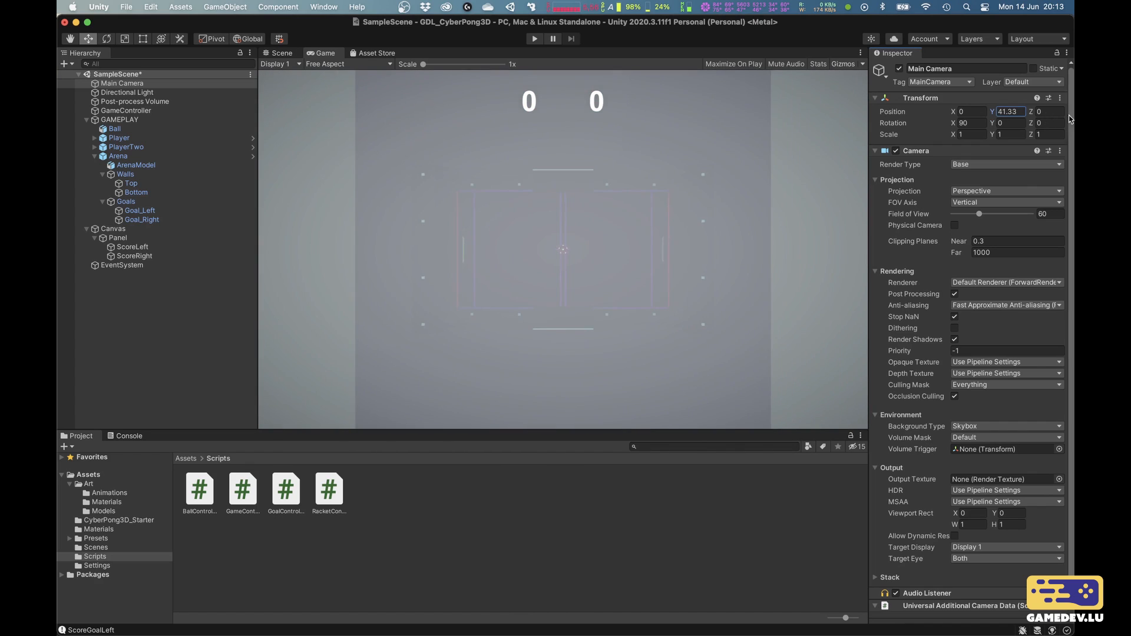
key("super+z")
Step: Open the Lighting window and show its Environment settings
left_click(320, 6)
mouse_move(365, 204)
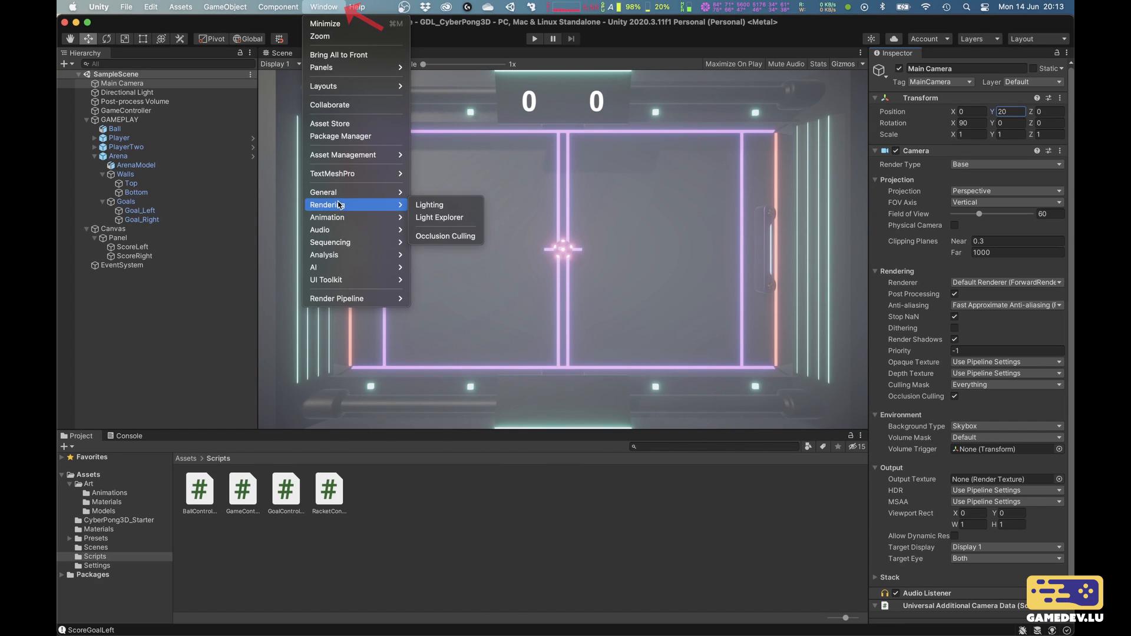
left_click(428, 206)
left_click_drag(458, 207, 201, 76)
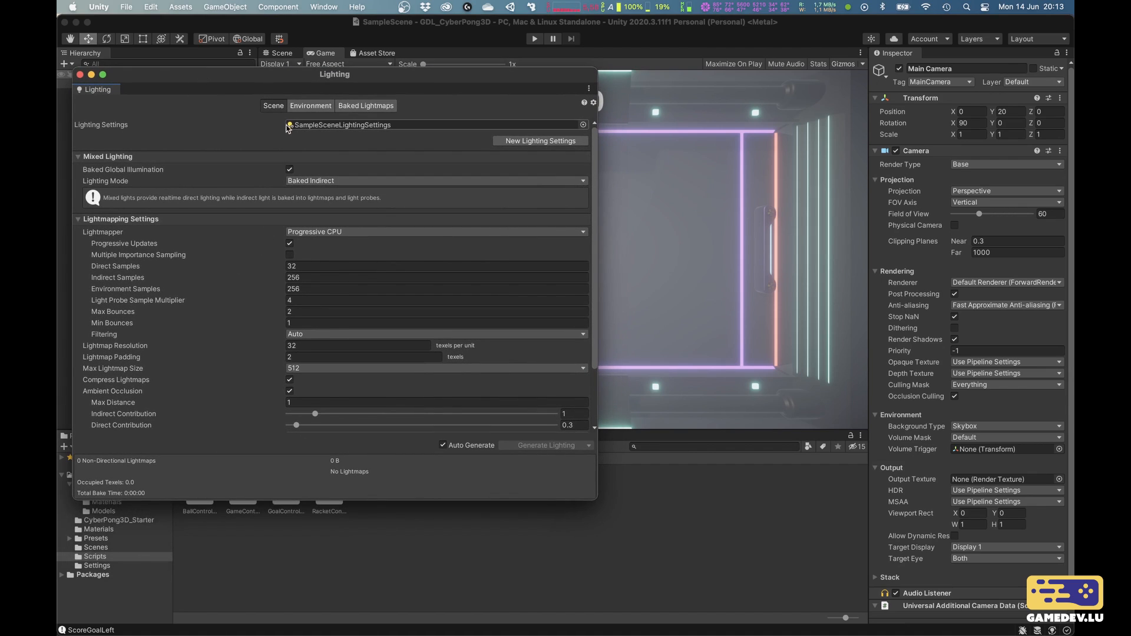
left_click(307, 108)
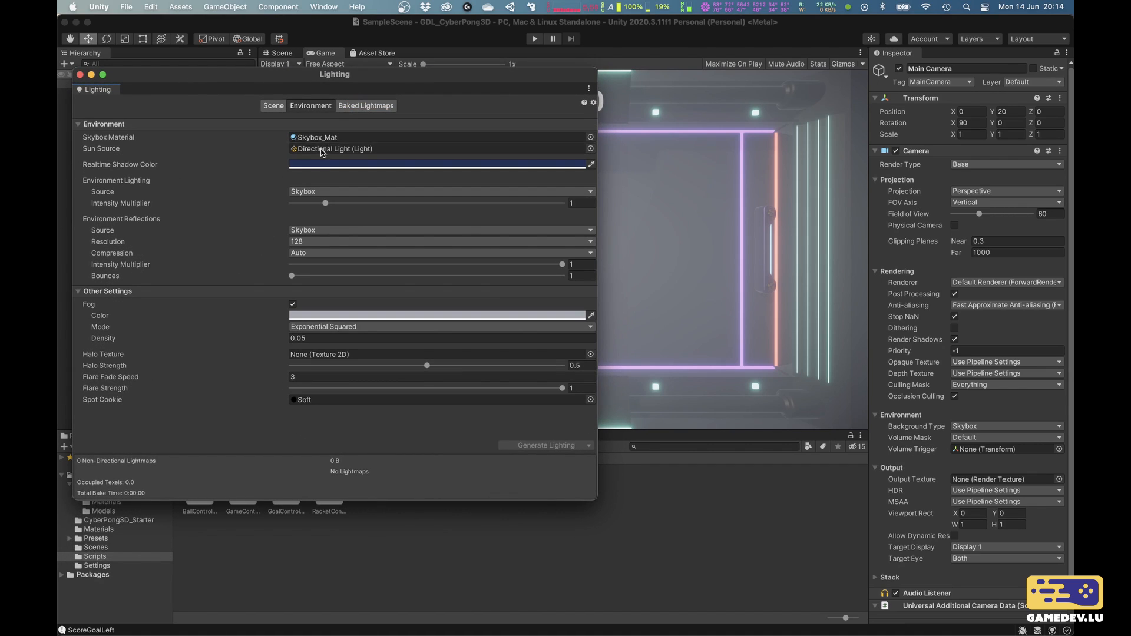
Step: Toggle the scene fog off and back on, and set the fog density to 0.015
left_click(293, 304)
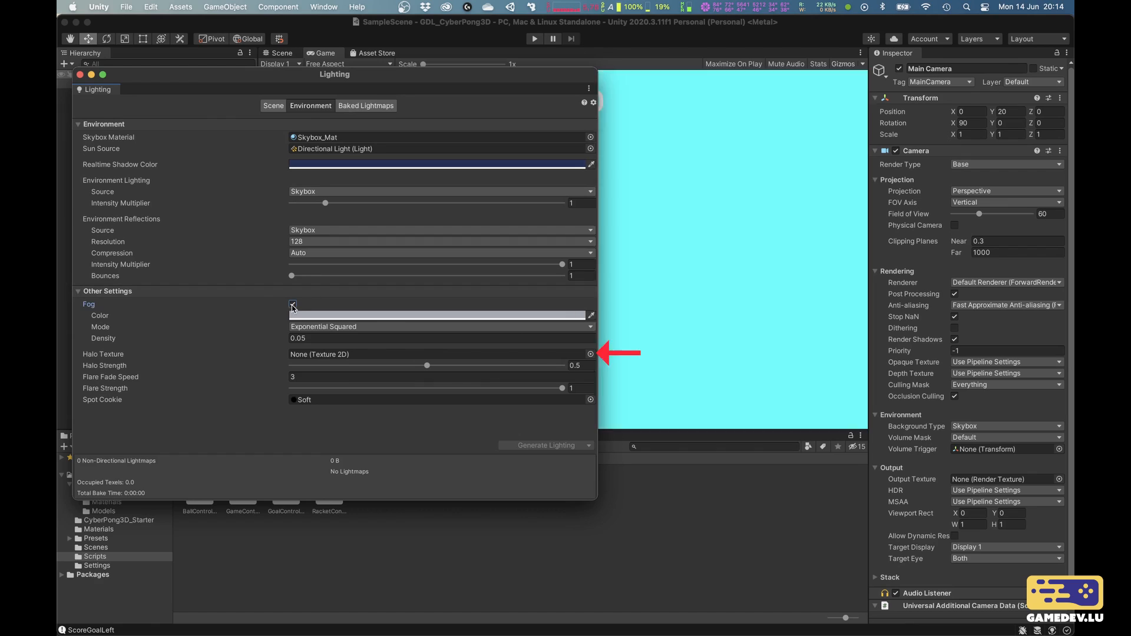
left_click(293, 304)
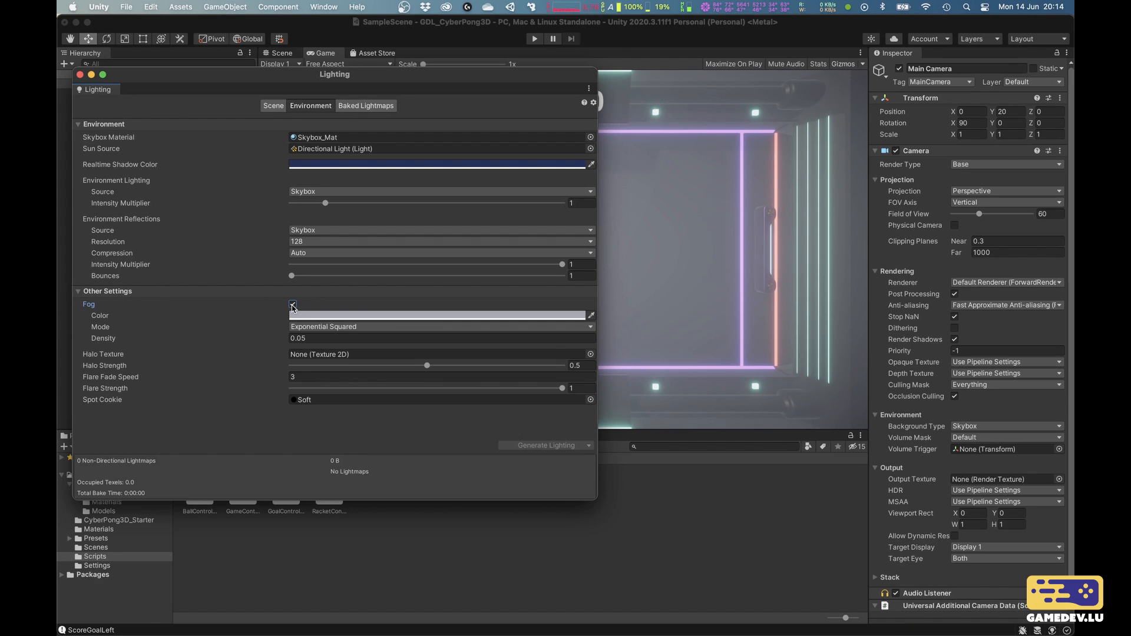
left_click(305, 338)
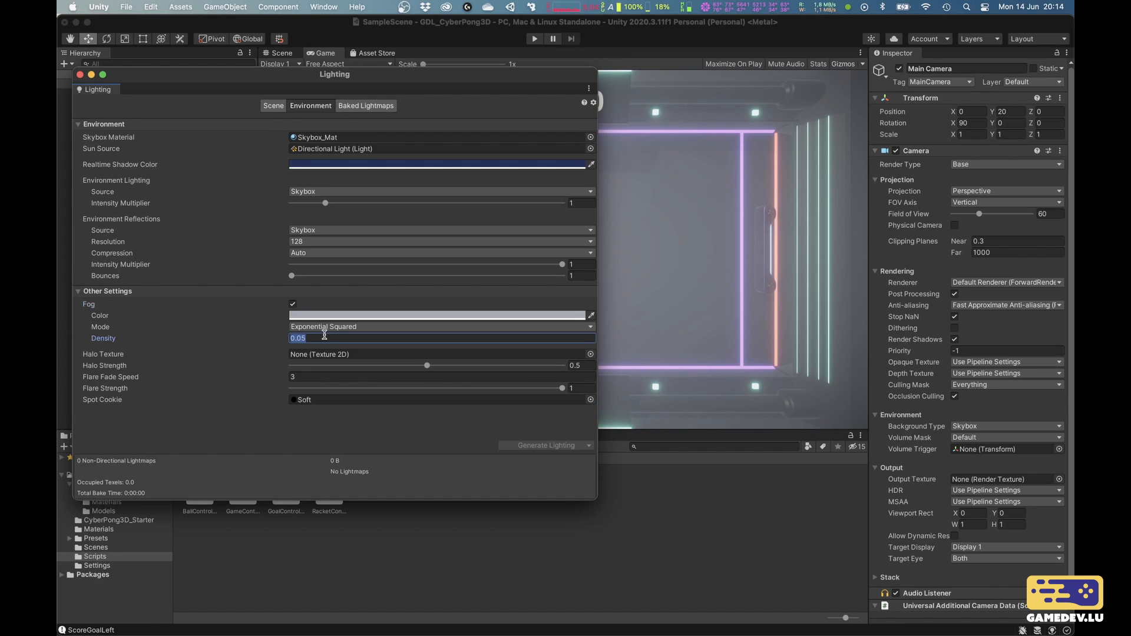
key("Right")
key("BackSpace")
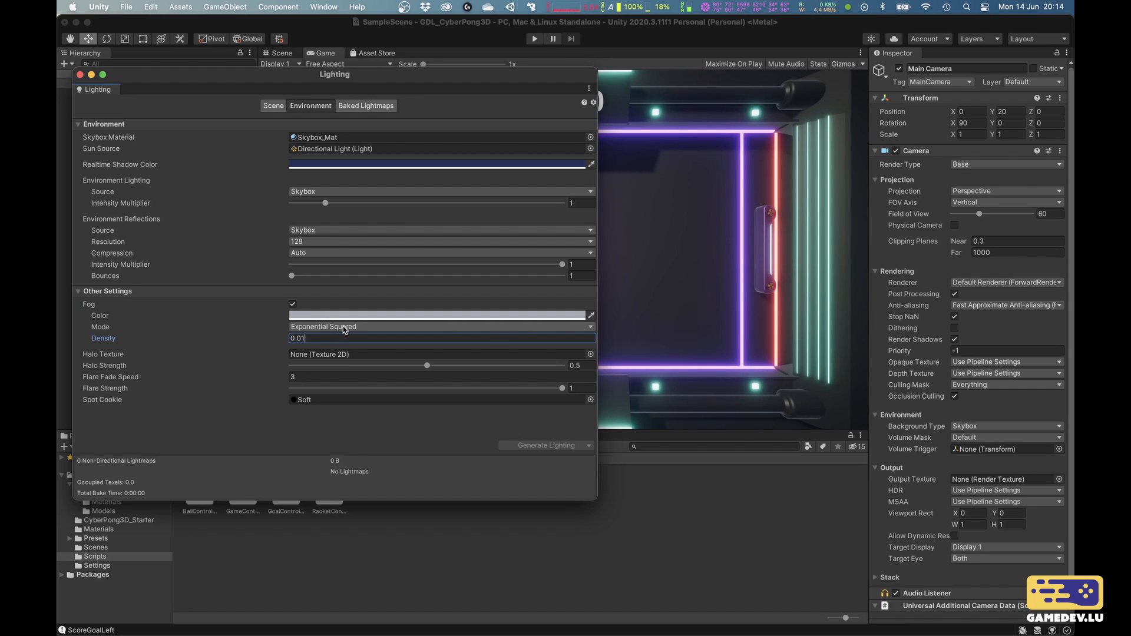
type("2")
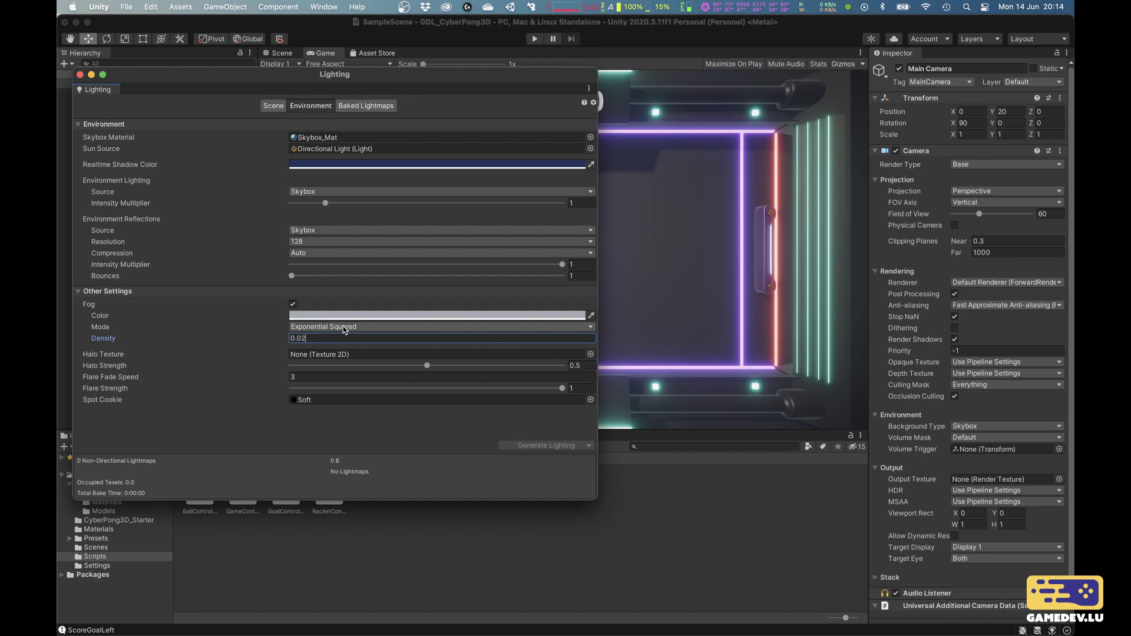
key("BackSpace")
type("15")
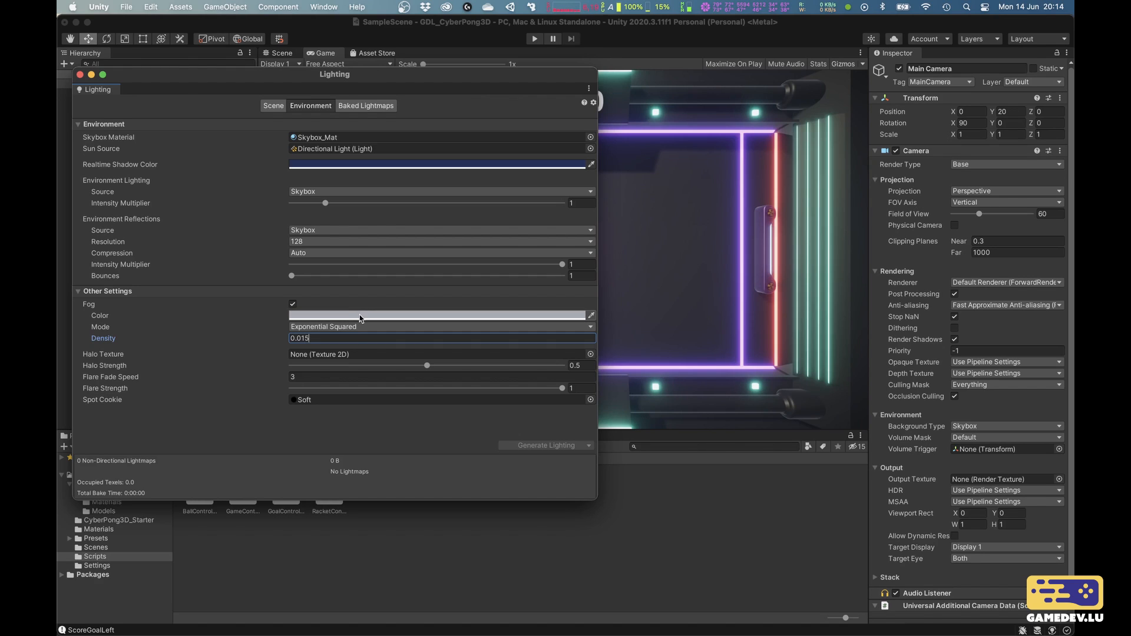
Step: Change the fog color to a more saturated light blue and close the Lighting window
left_click(359, 315)
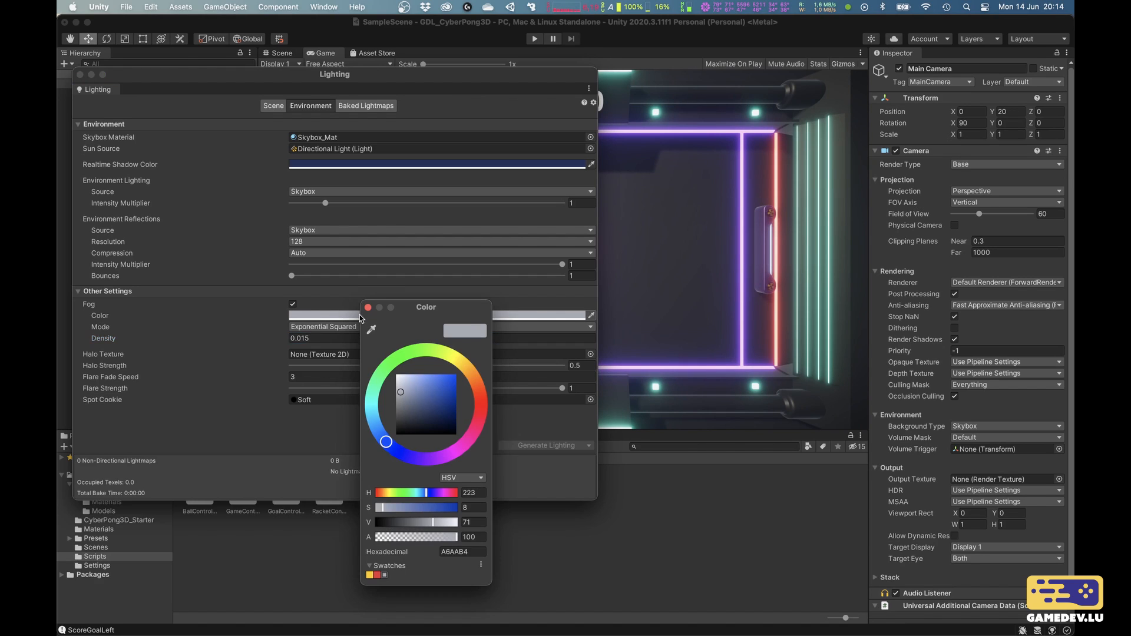
left_click(422, 391)
left_click(318, 319)
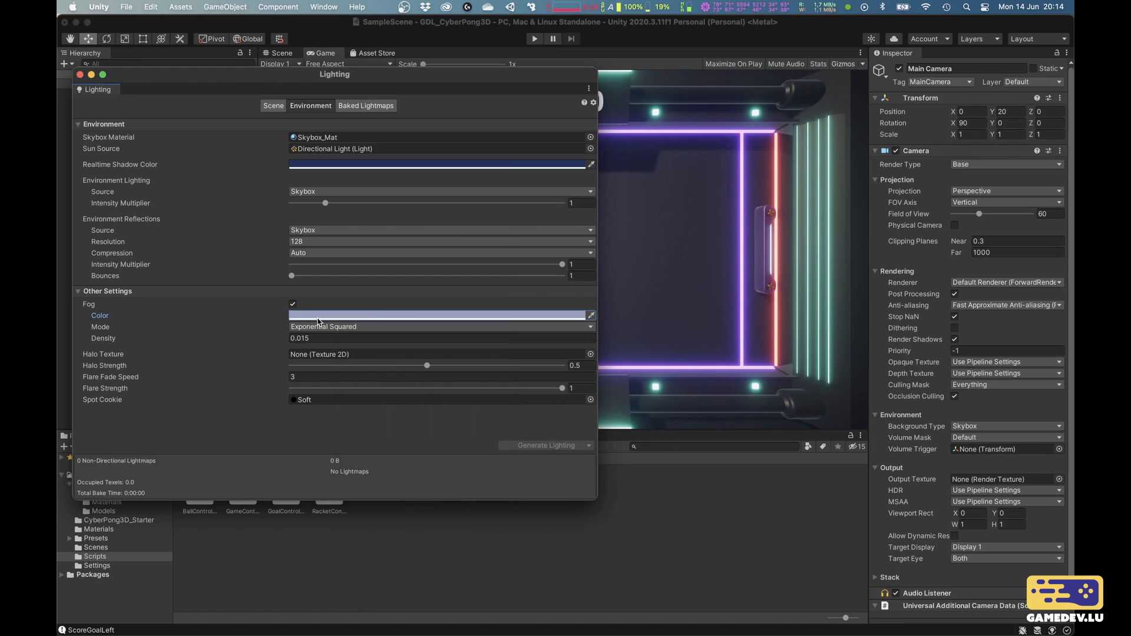
left_click(80, 75)
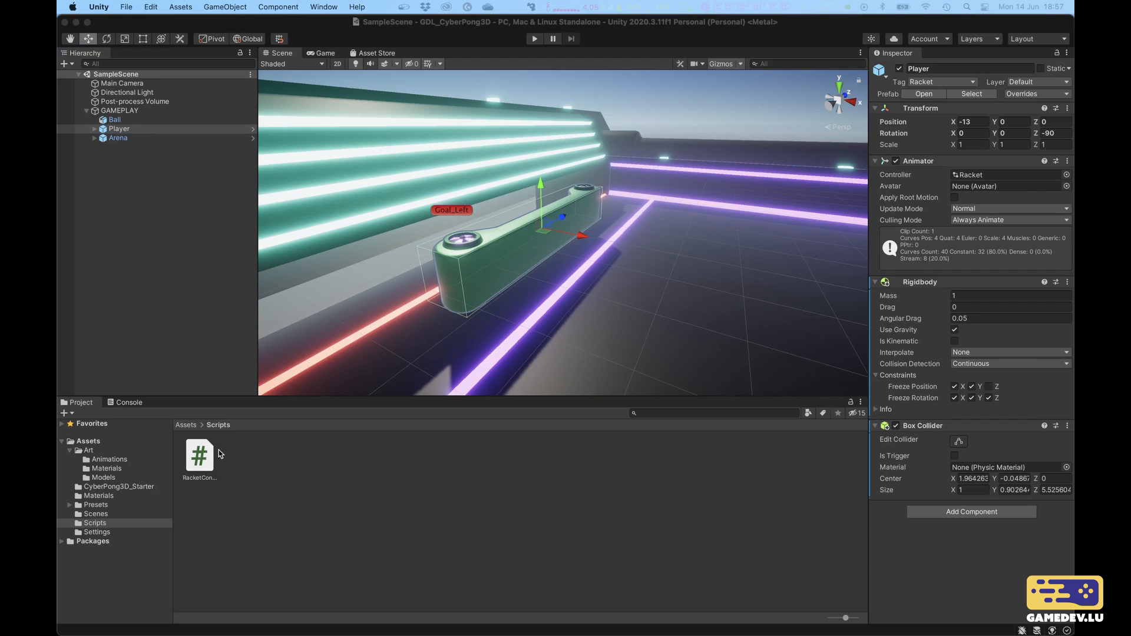
Step: Attach the RacketController script to the Player racket and open the script for editing
left_click_drag(203, 457, 928, 536)
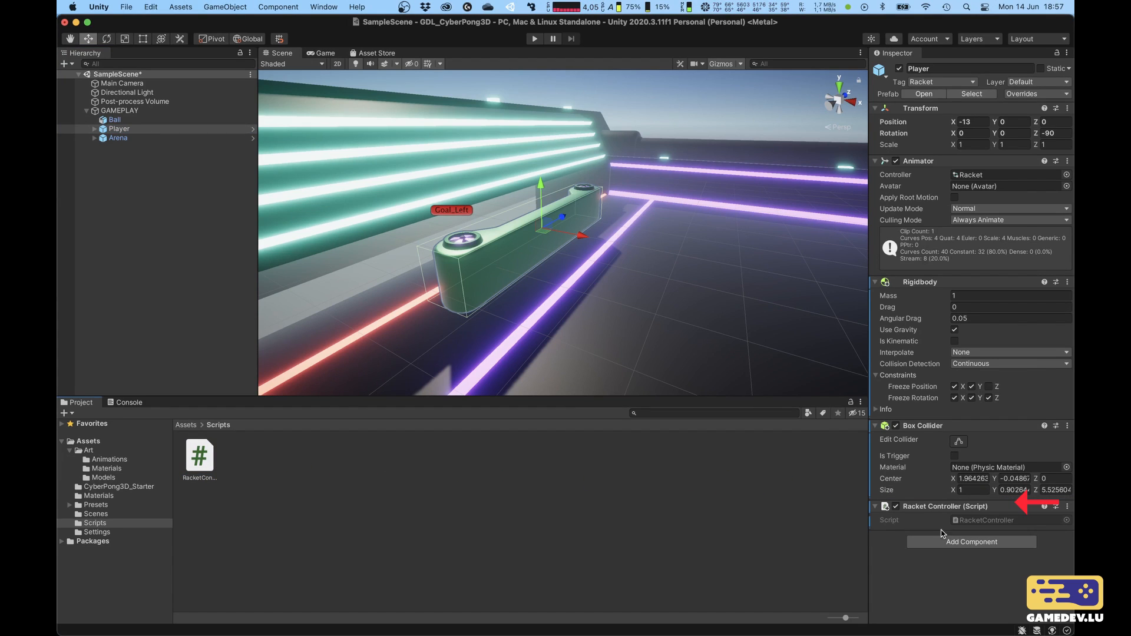
double_click(199, 457)
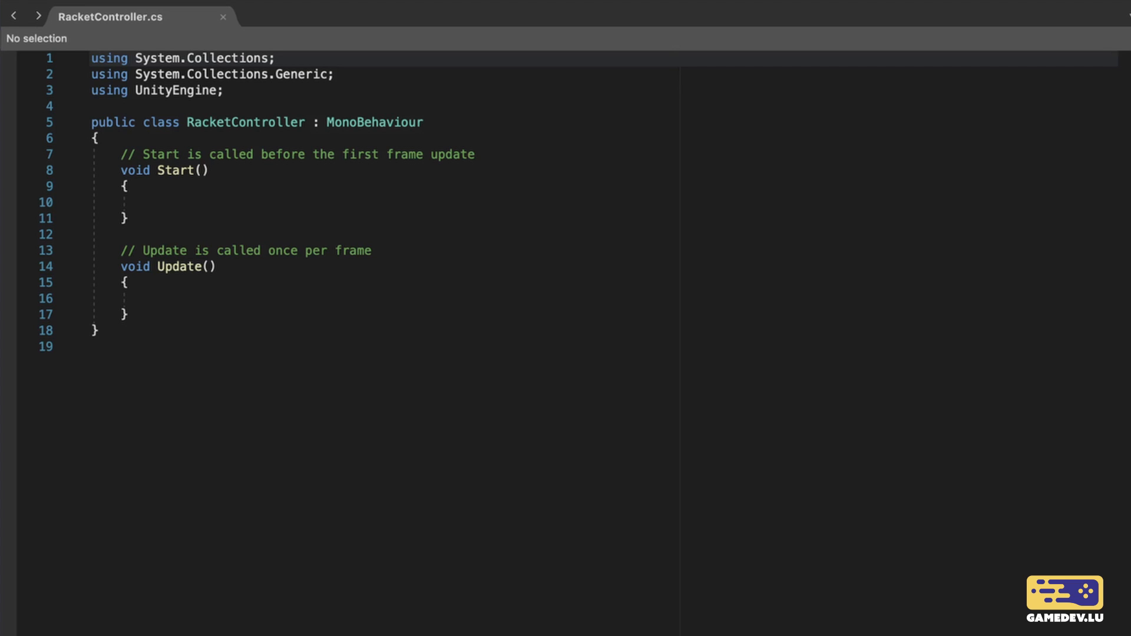
Step: Declare a public float variable named speed at the start of the RacketController class
left_click(189, 139)
key("Return")
key("Return")
key("Return")
key("Up")
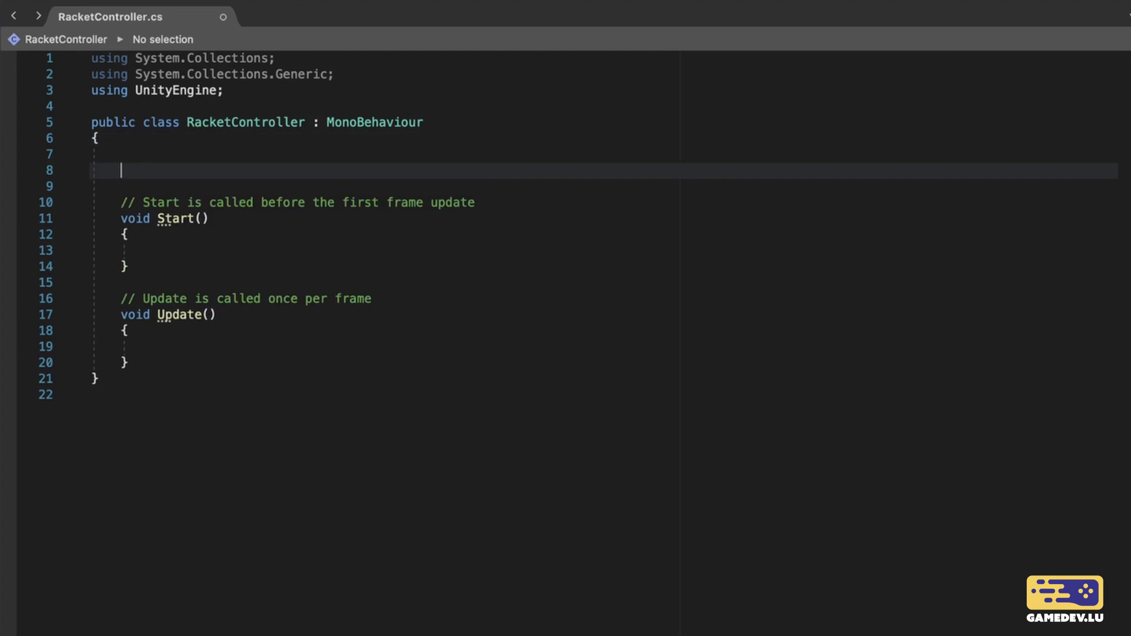
type("public float")
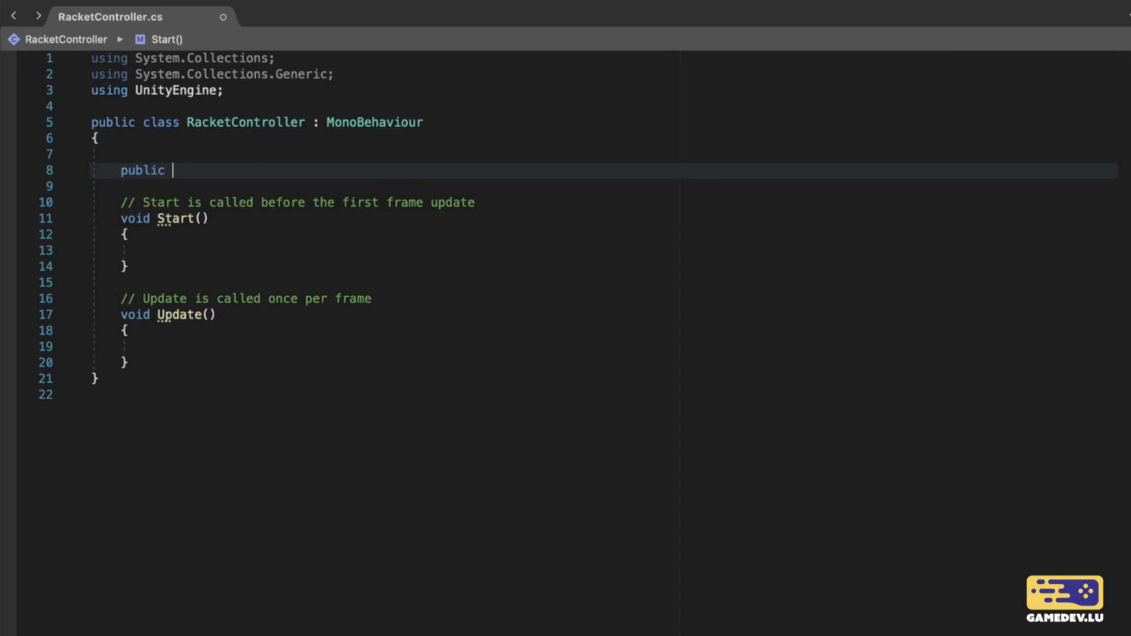
type(" speed;")
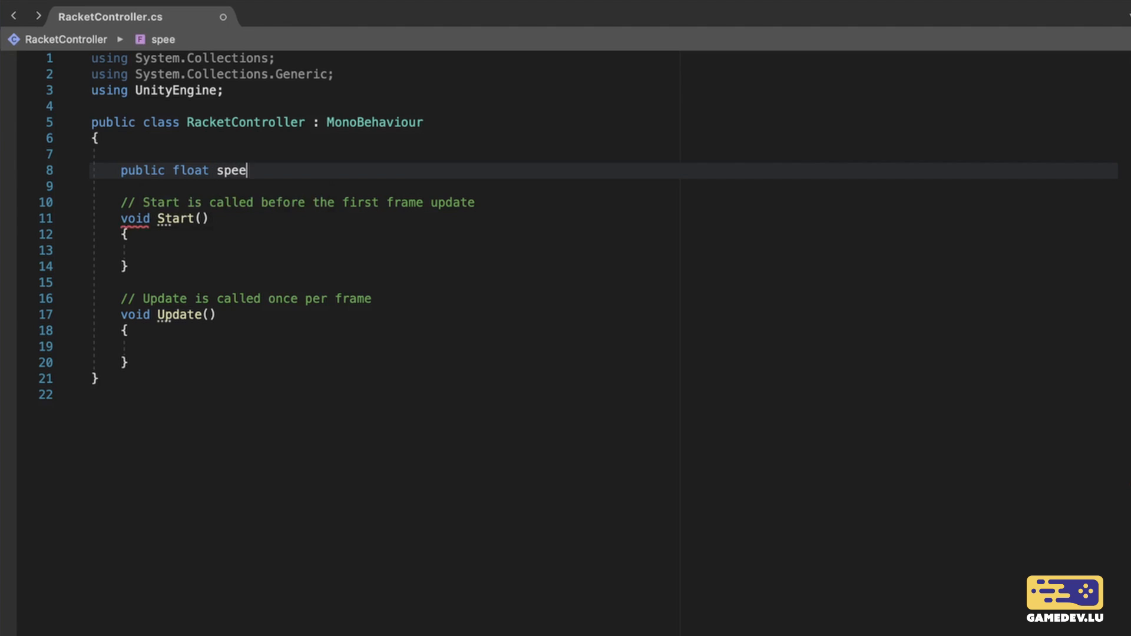
Step: Declare public KeyCode variables named up and down below the speed variable and save the script
key("Return")
key("Return")
type("public Key")
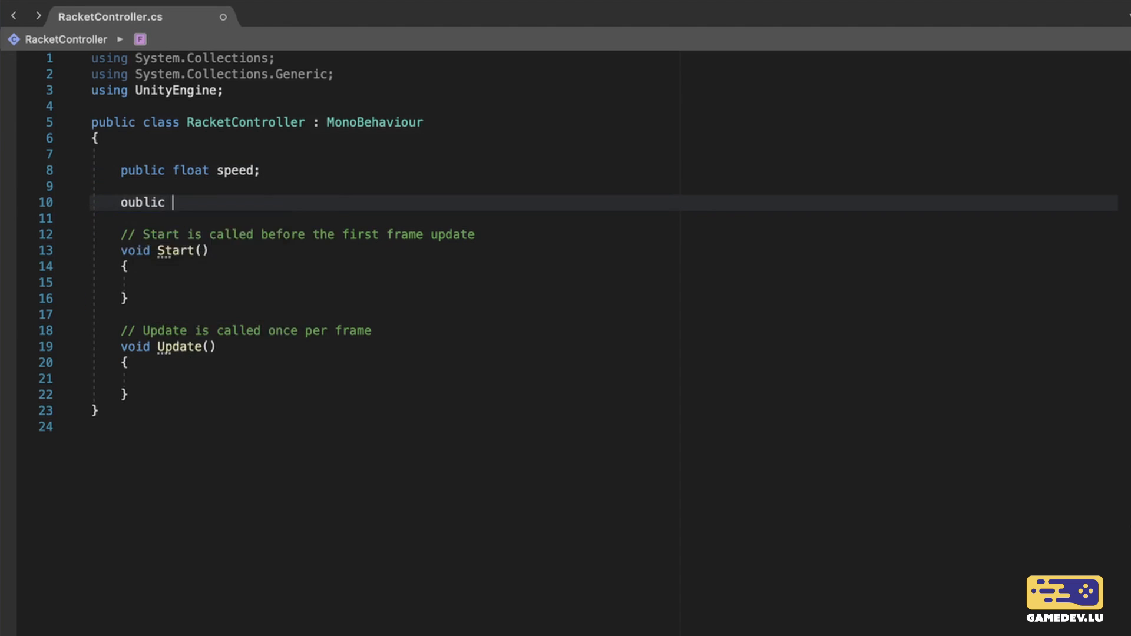
key("Tab")
type("up;")
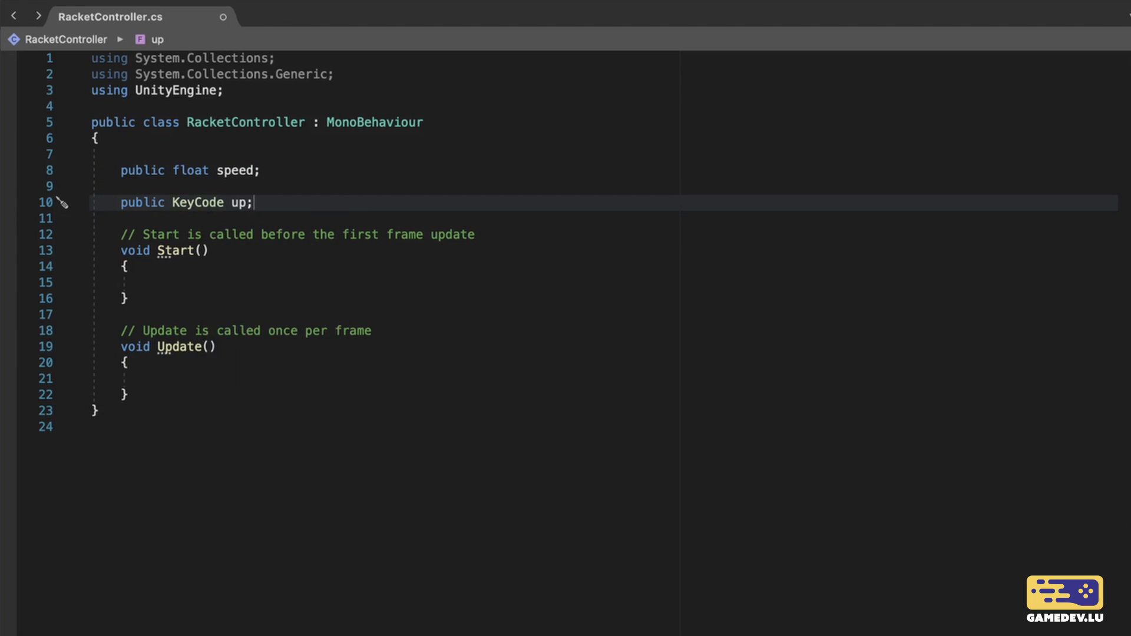
key("Return")
key("Return")
type("public KeyCde")
key("Tab")
type("down;")
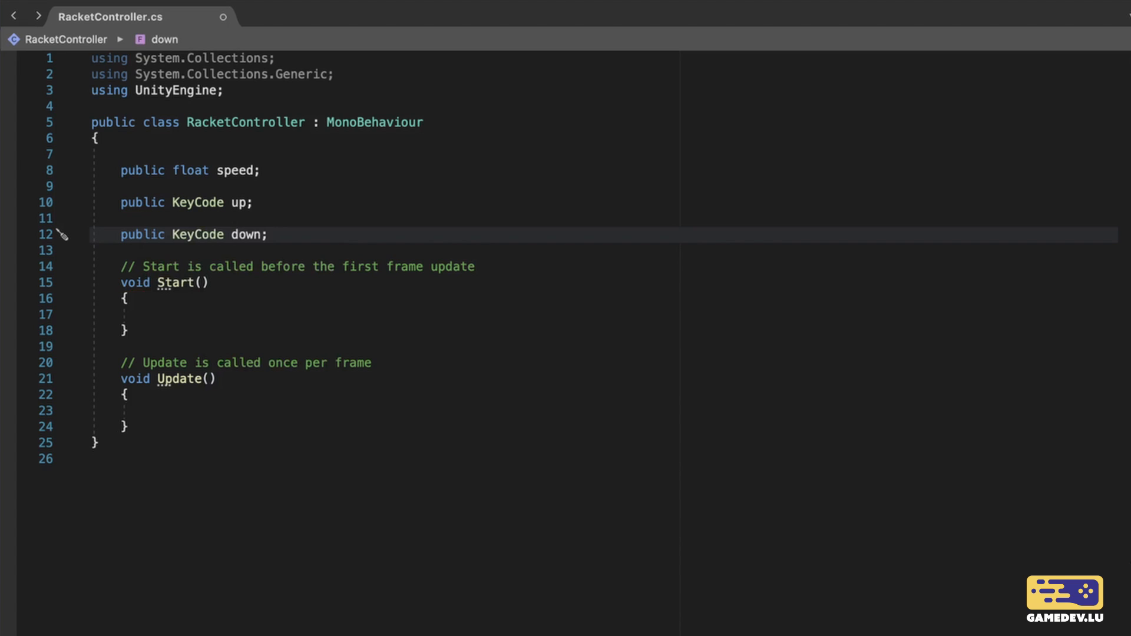
key("ctrl+s")
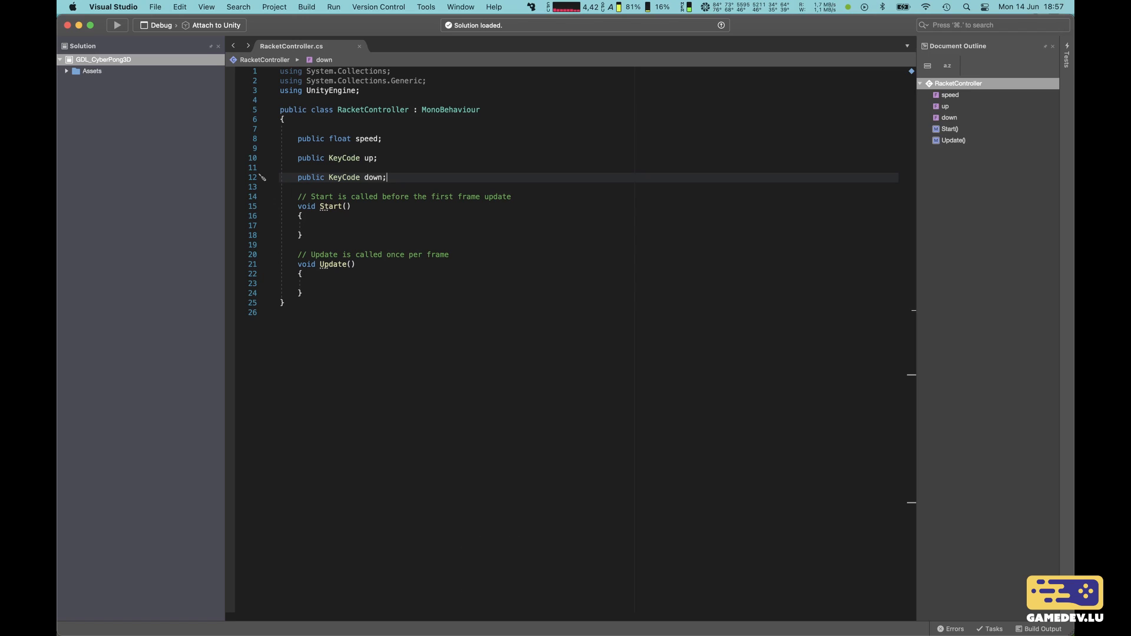
Step: Switch to Unity and set the Player's Racket Controller speed to 6.5
key("ctrl+Left")
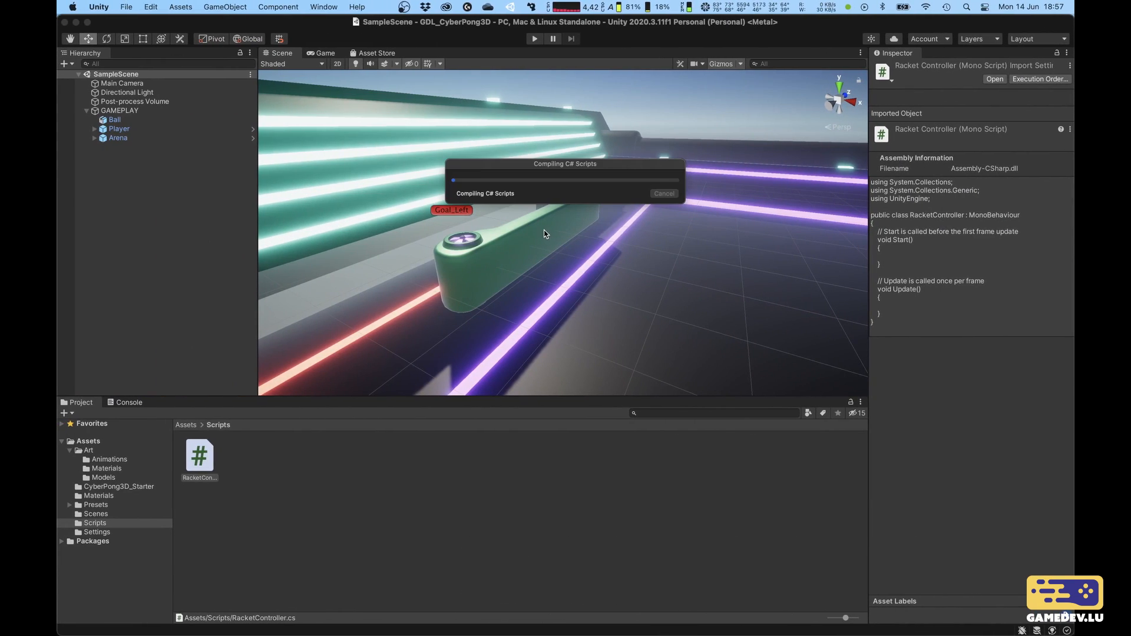
left_click(118, 128)
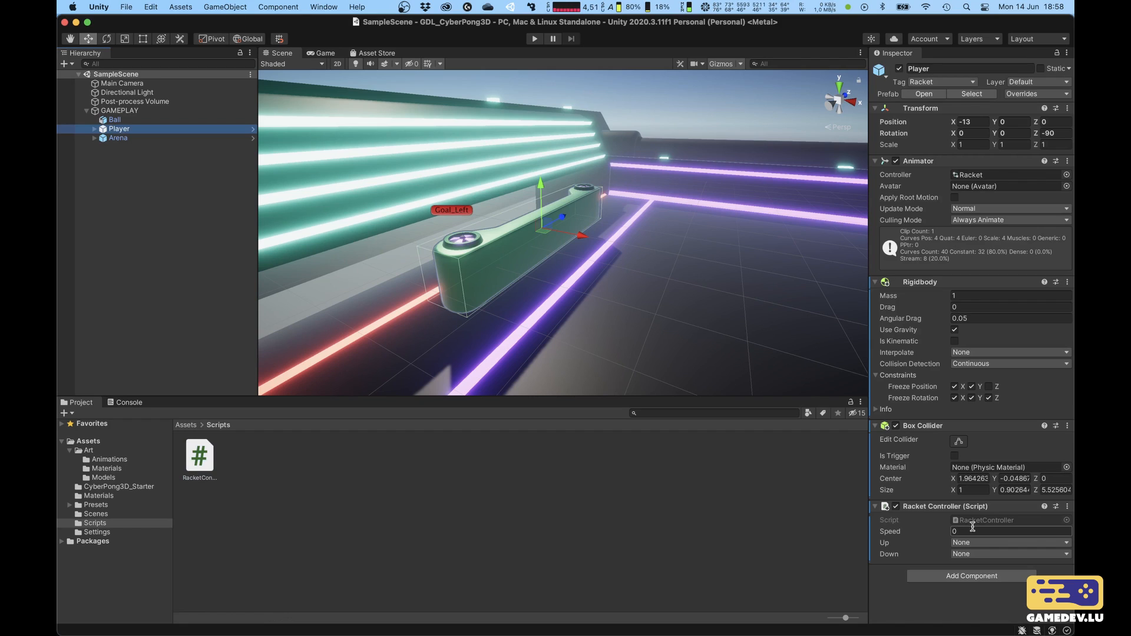
left_click(983, 530)
type("6.5")
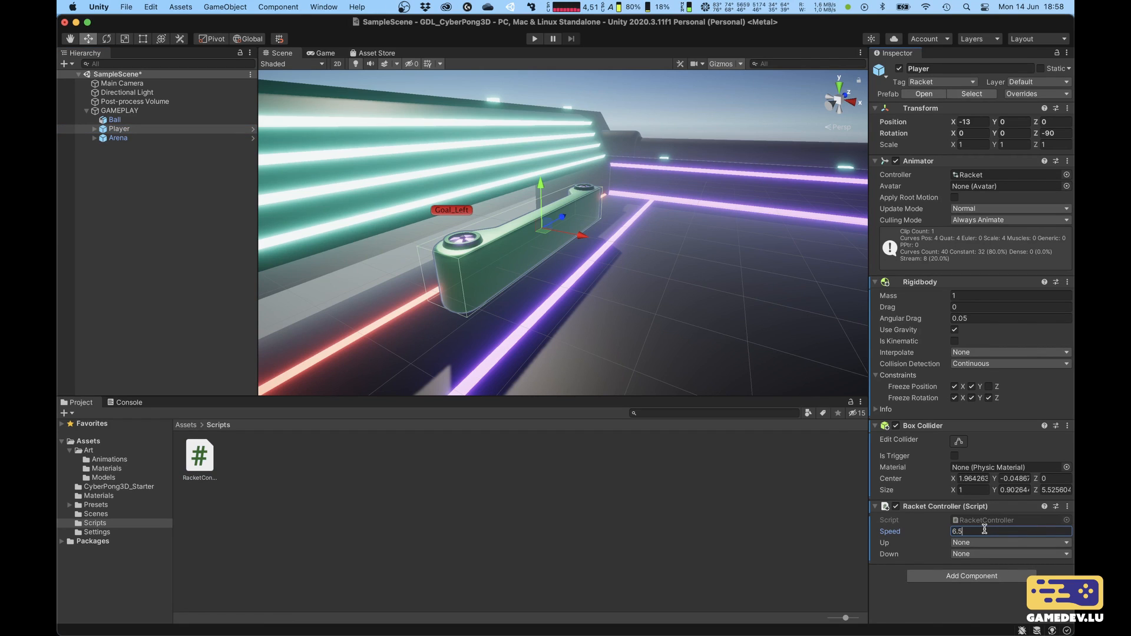
Step: Assign the W key to Up and the S key to Down in the Player's Racket Controller, then deselect the Player
left_click(980, 542)
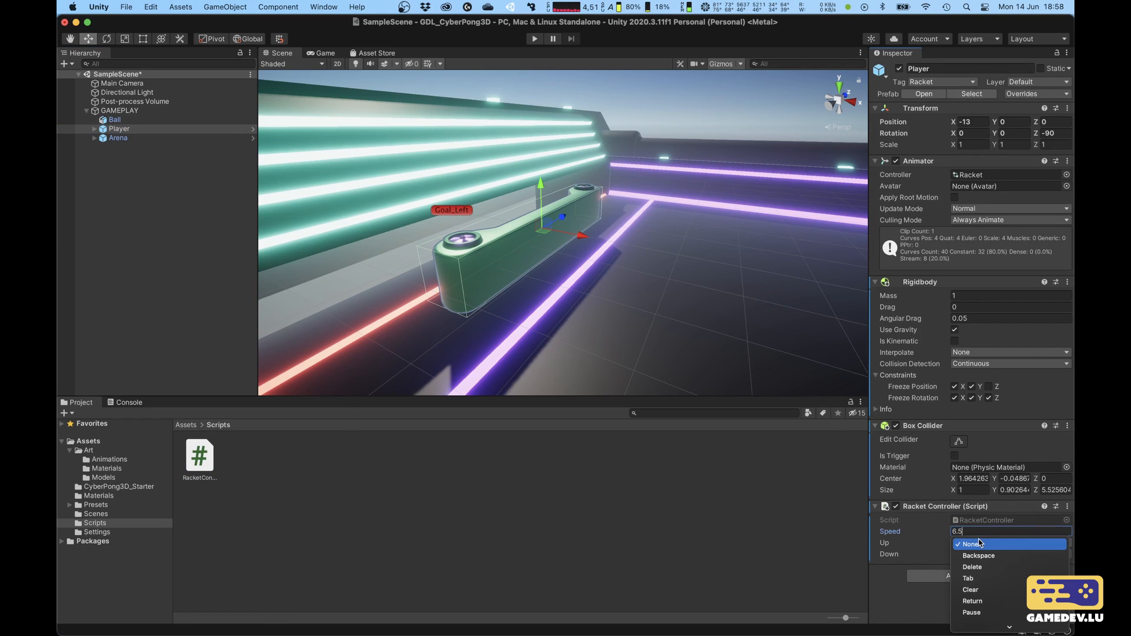
key("u")
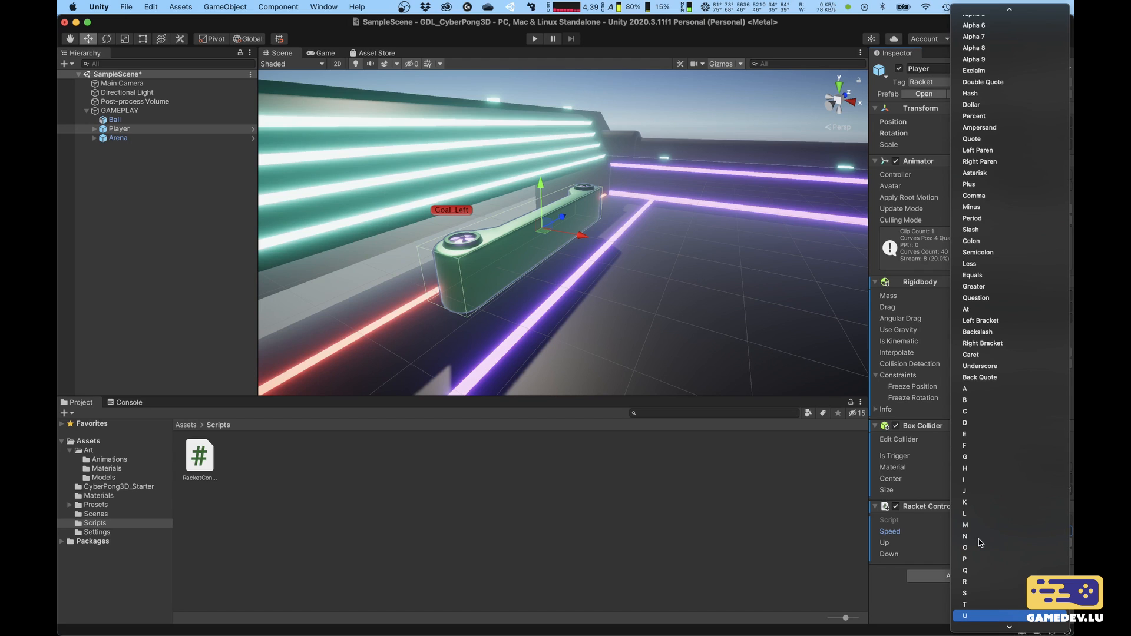
scroll(994, 563, "down", 2)
scroll(994, 567, "down", 2)
left_click(994, 567)
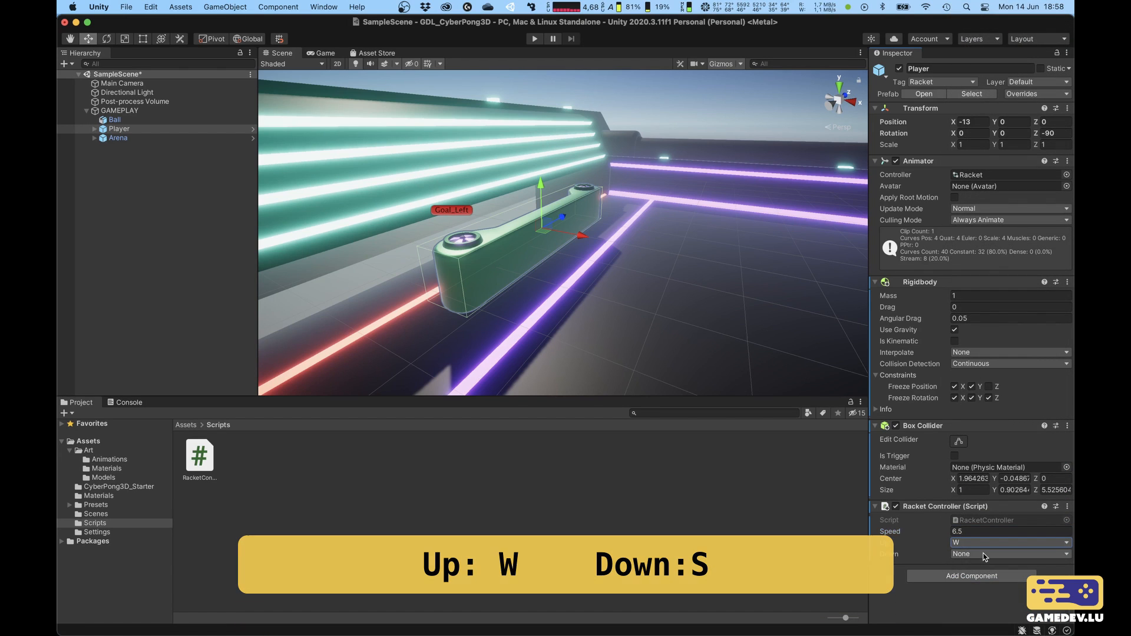
left_click(984, 554)
key("s")
key("Return")
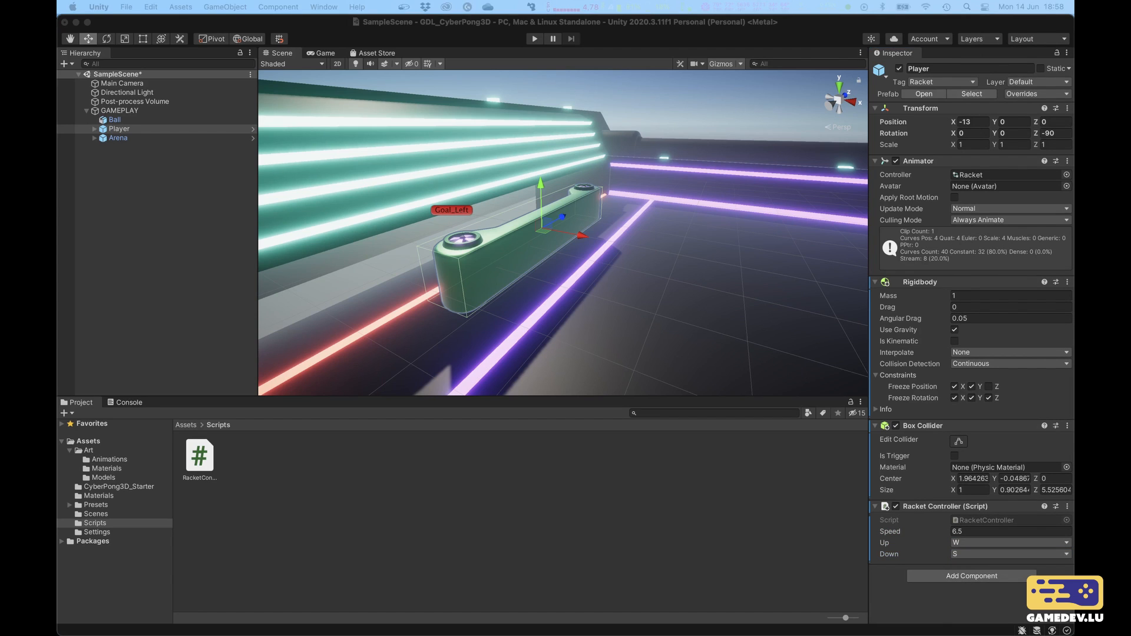
left_click(334, 505)
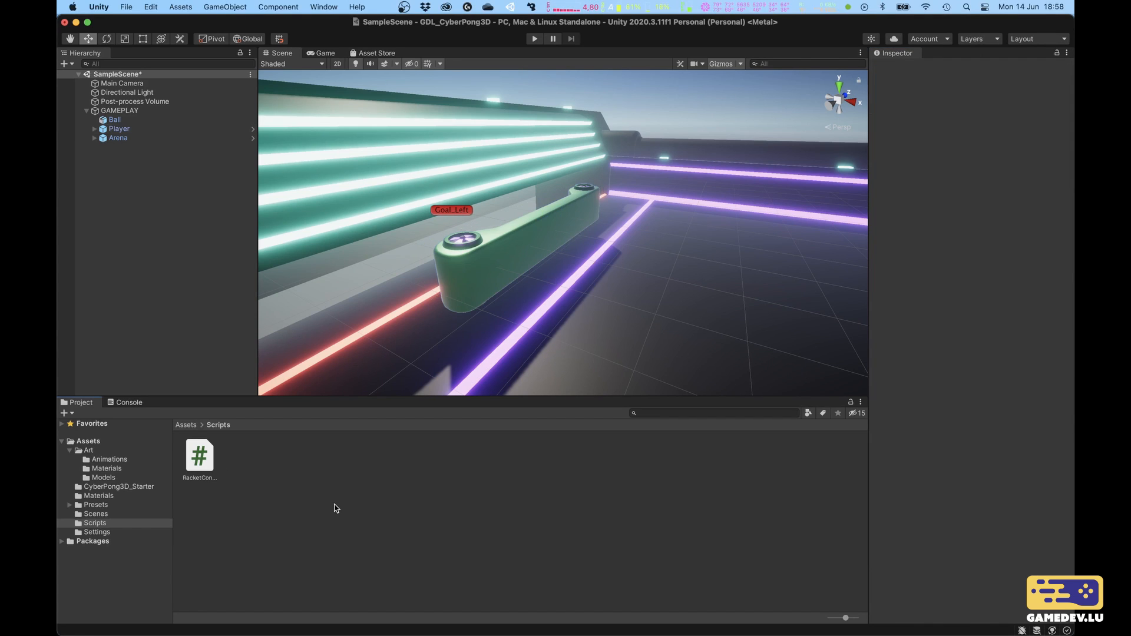
Step: Return to the RacketController script in Visual Studio and declare a private Rigidbody variable named rb below the down variable
key("ctrl+Right")
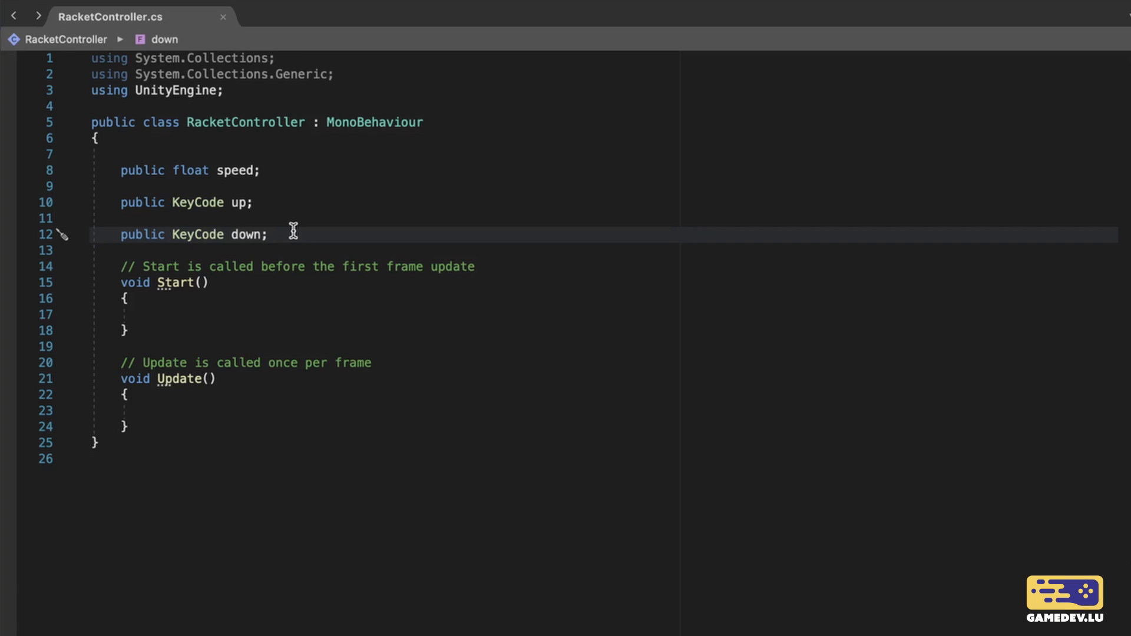
key("Return")
key("Return")
type("private Rig")
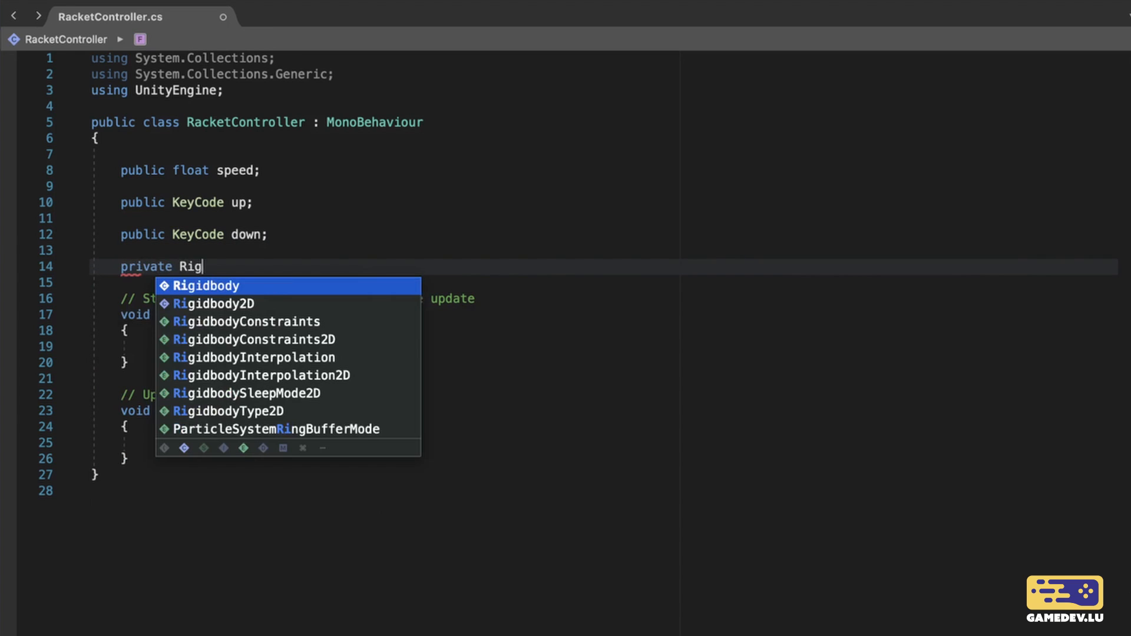
type("idbody rb;")
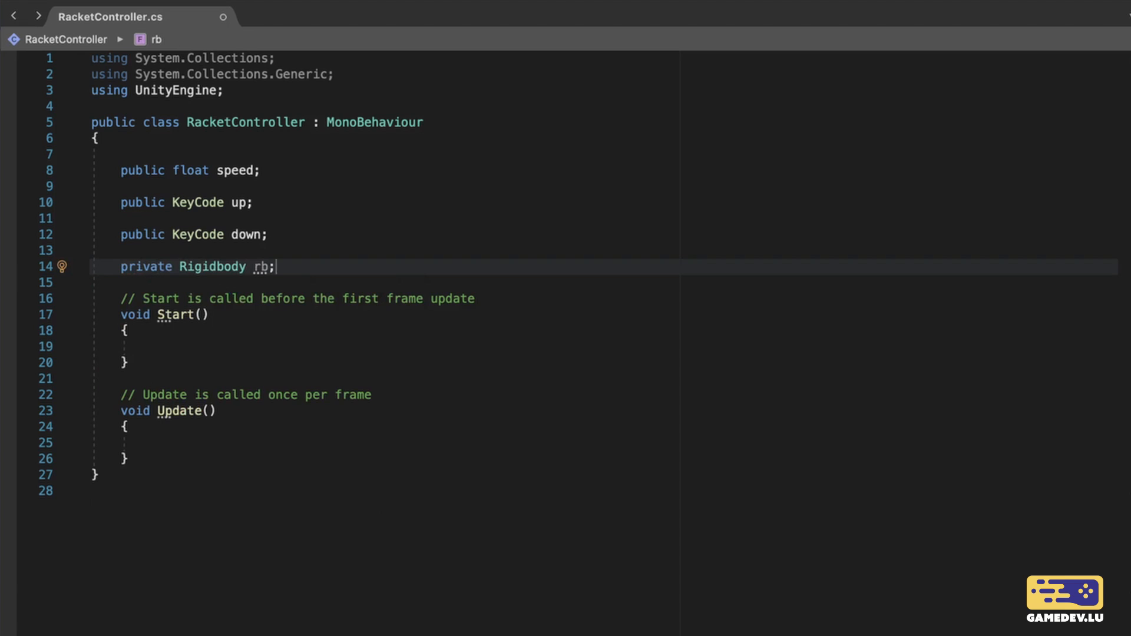
Step: In Start(), assign rb = GetComponent<Rigidbody>(); and save the script
key("Down")
key("Down")
key("Down")
key("Down")
key("Return")
type("rb =")
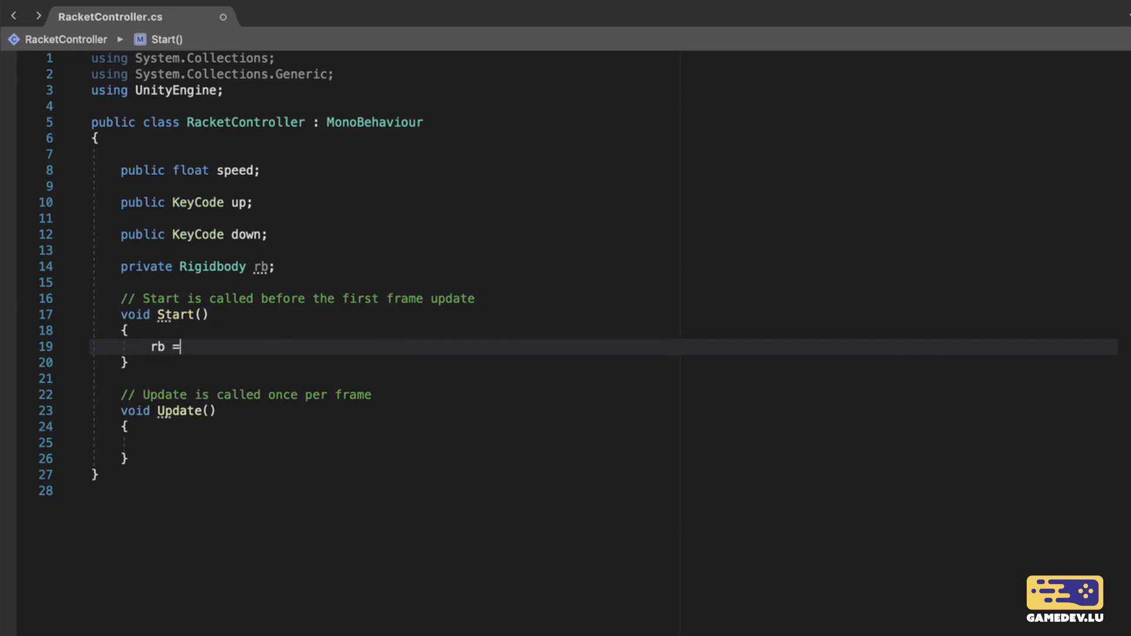
type(" GetComponent")
key("Return")
type("<Rig>")
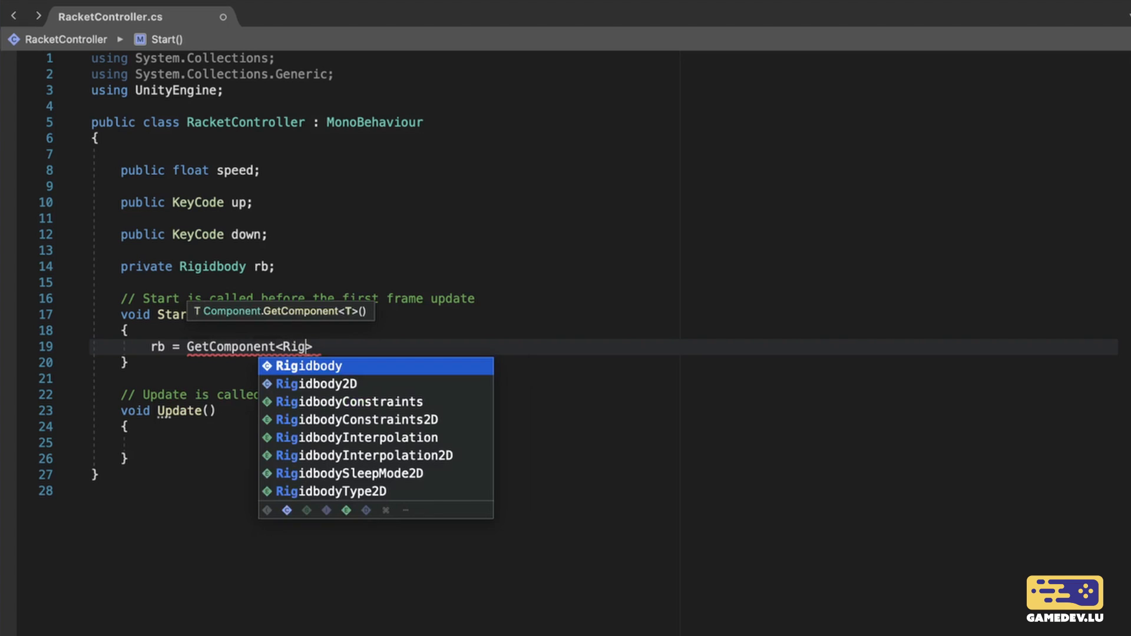
key("Return")
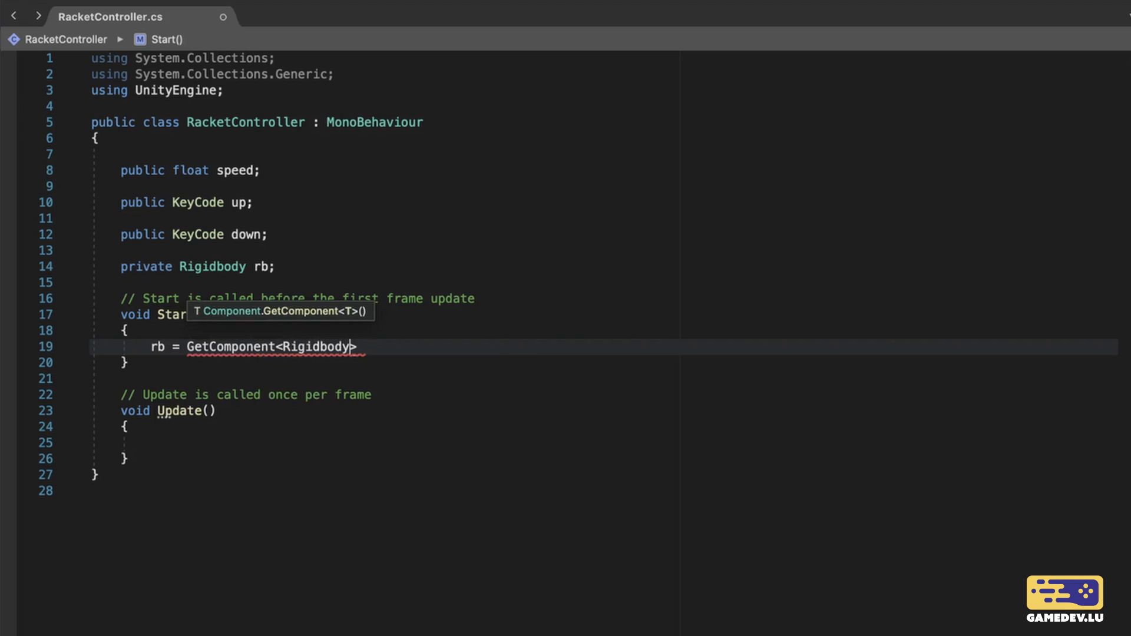
type(">();")
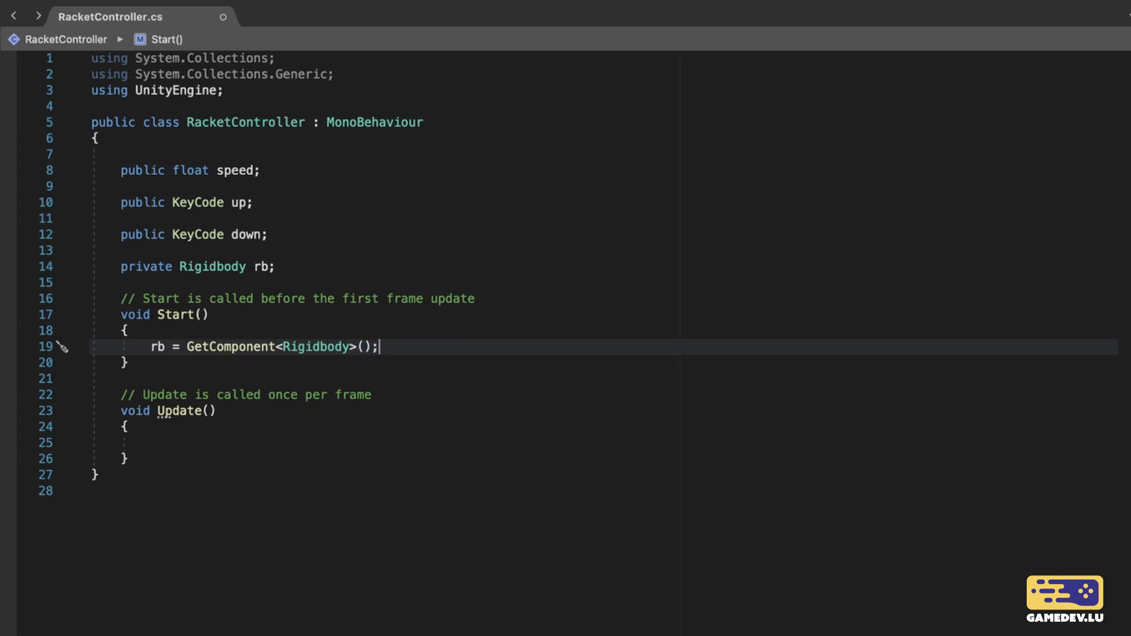
key("super+s")
Step: In Update(), declare a bool pressedUp assigned from Input.GetKey(this.up)
scroll(212, 411, "down", 2)
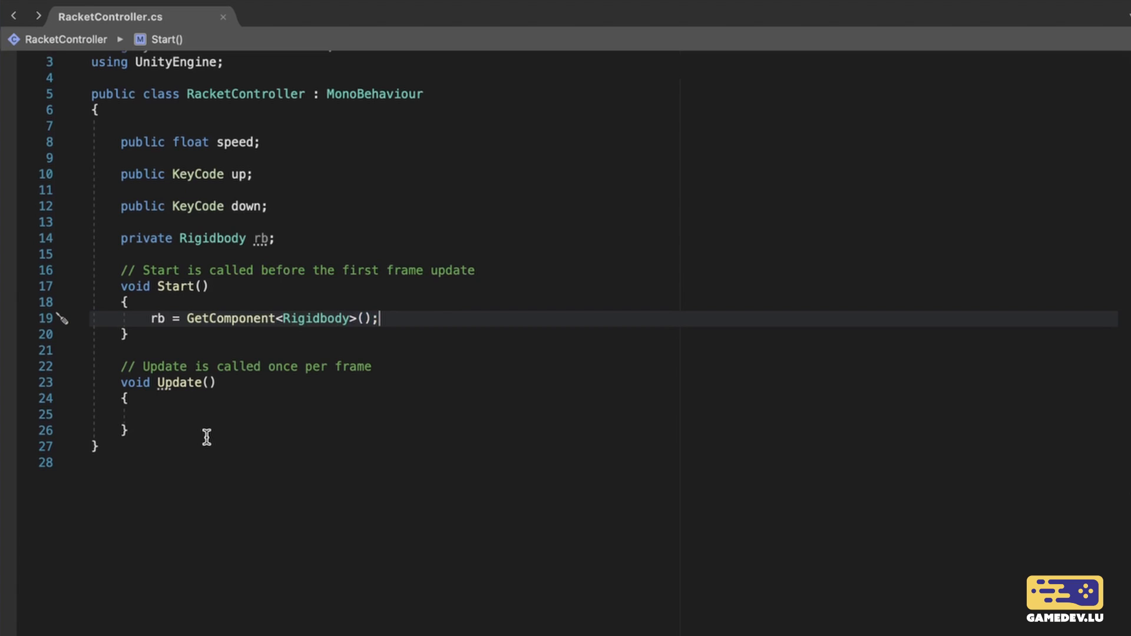
left_click(209, 428)
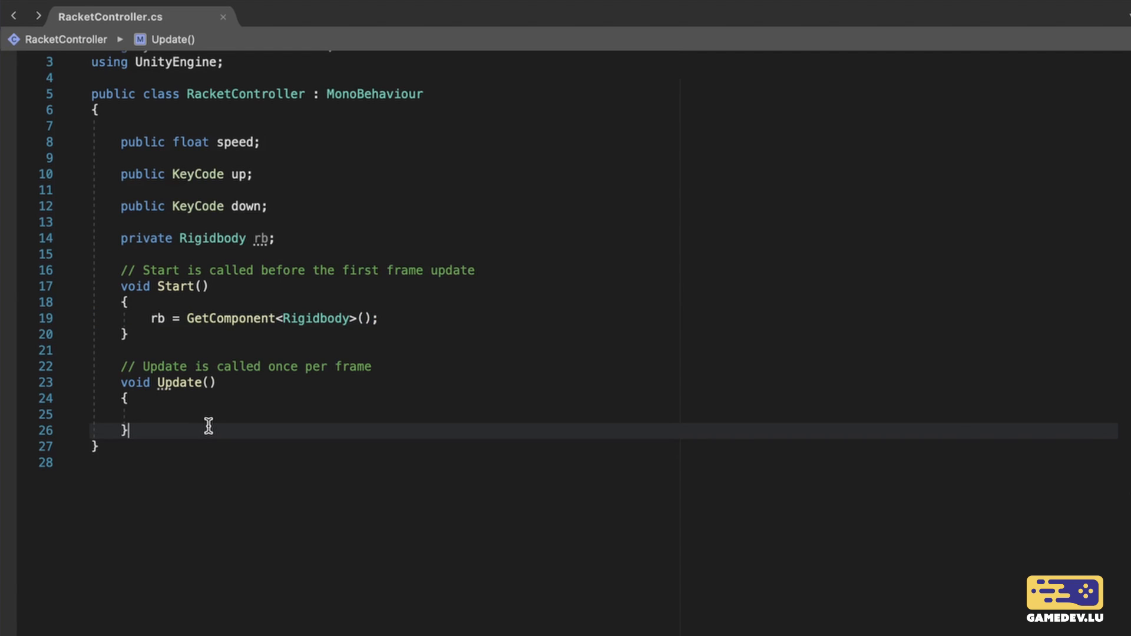
key("Up")
type("bool ")
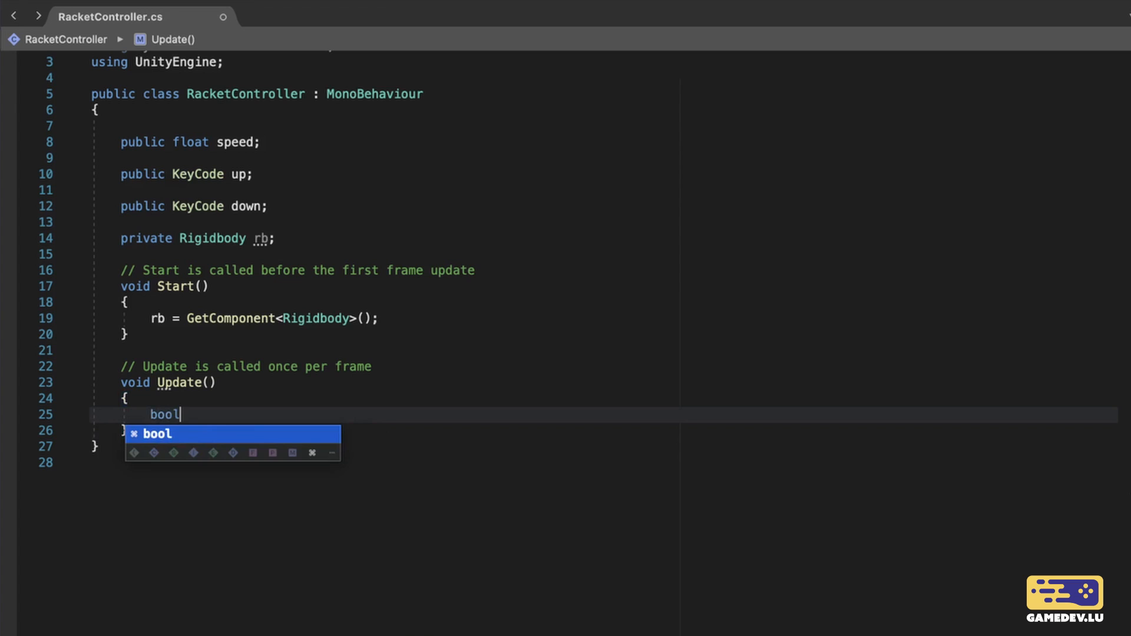
type("press")
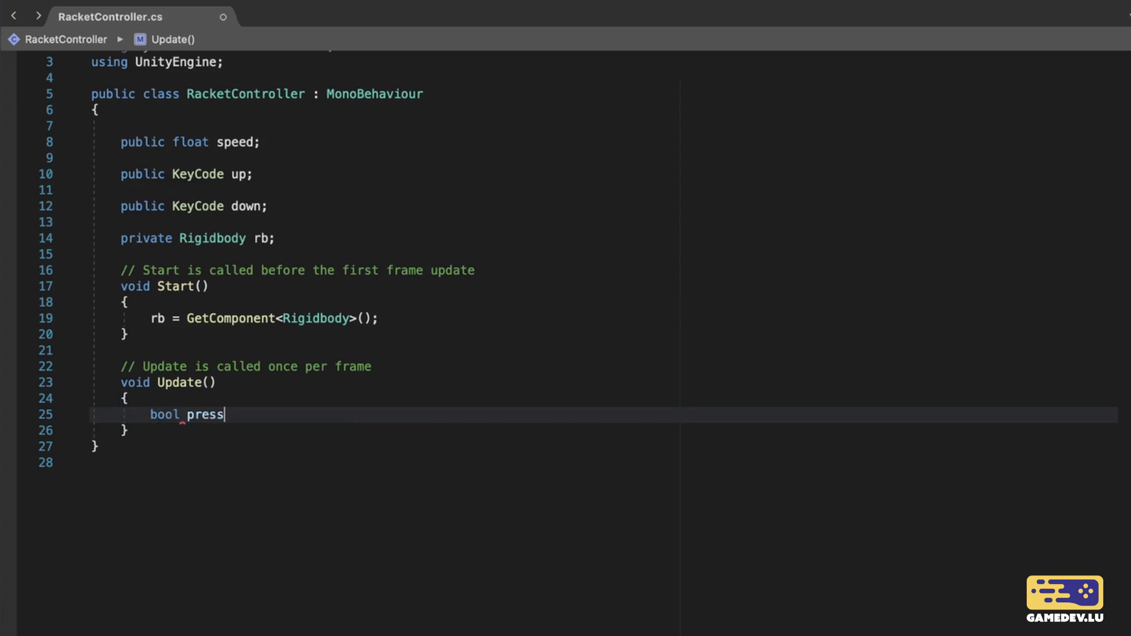
type("edUp = In")
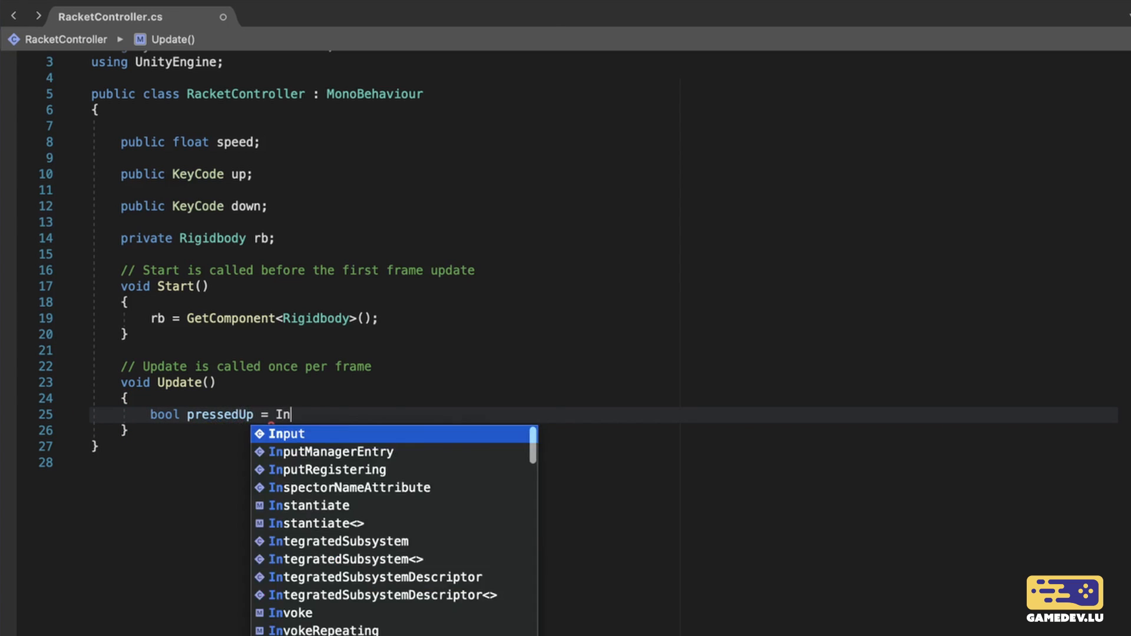
type("put.GetKey(this.up);")
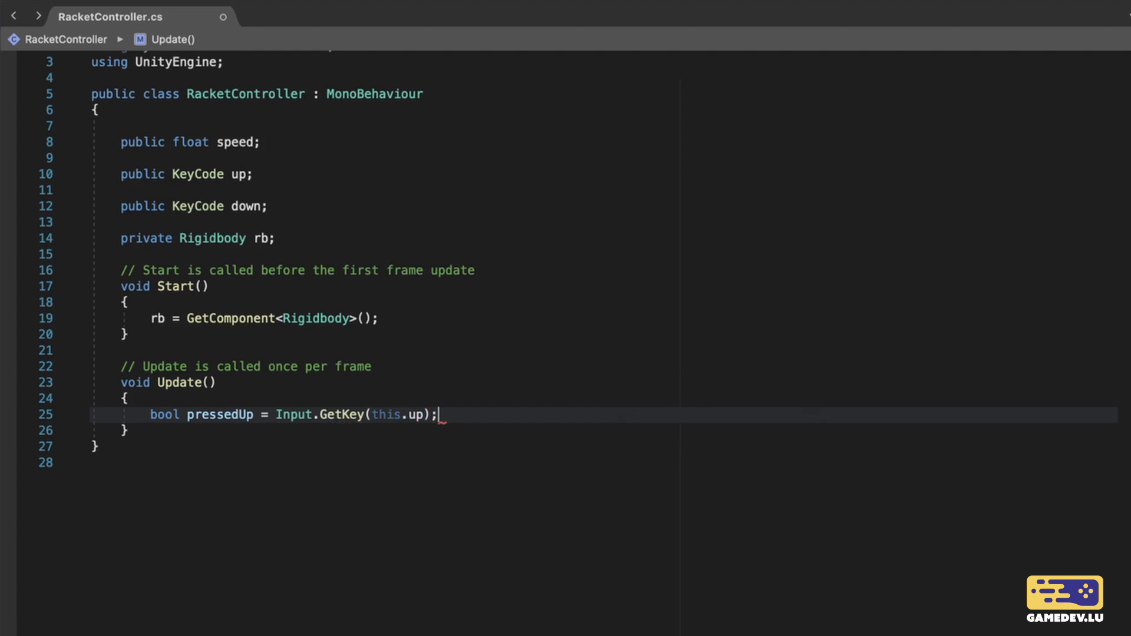
Step: Add a bool pressedDown assigned from Input.GetKey(this.down) below pressedUp in Update()
key("Return")
type("bool ")
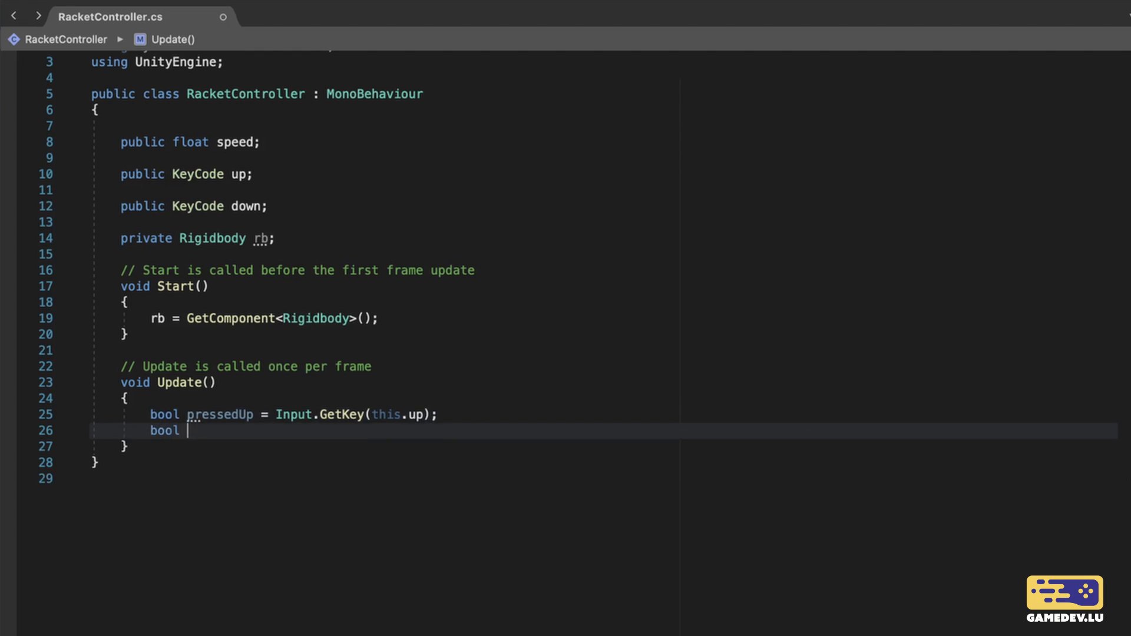
type("pressedDown = Input.")
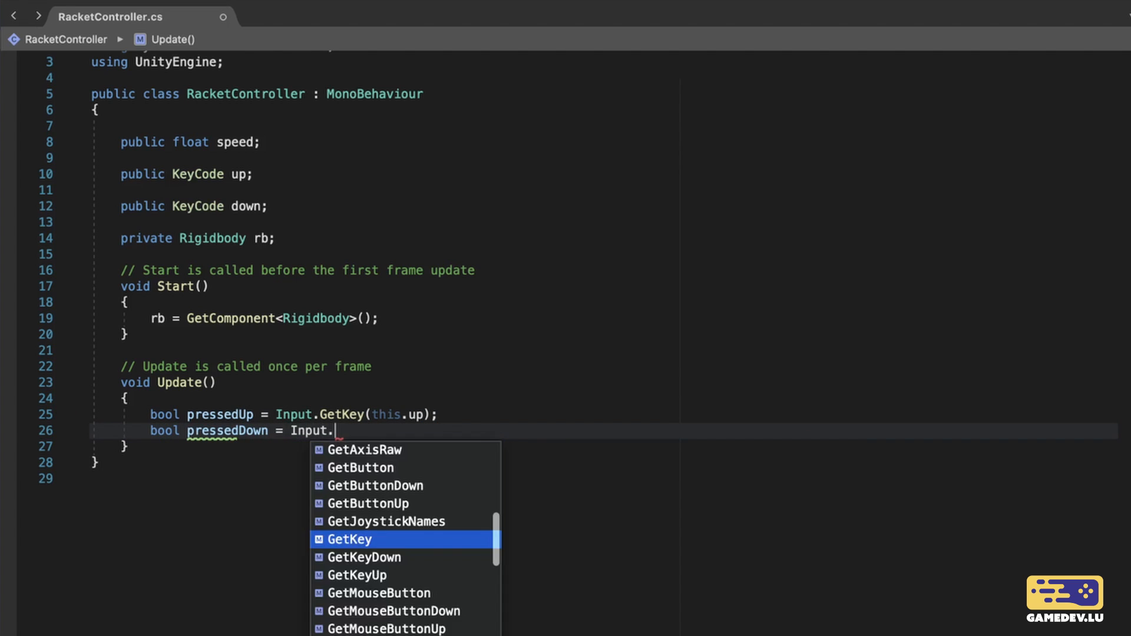
type("GetKey(this.down);")
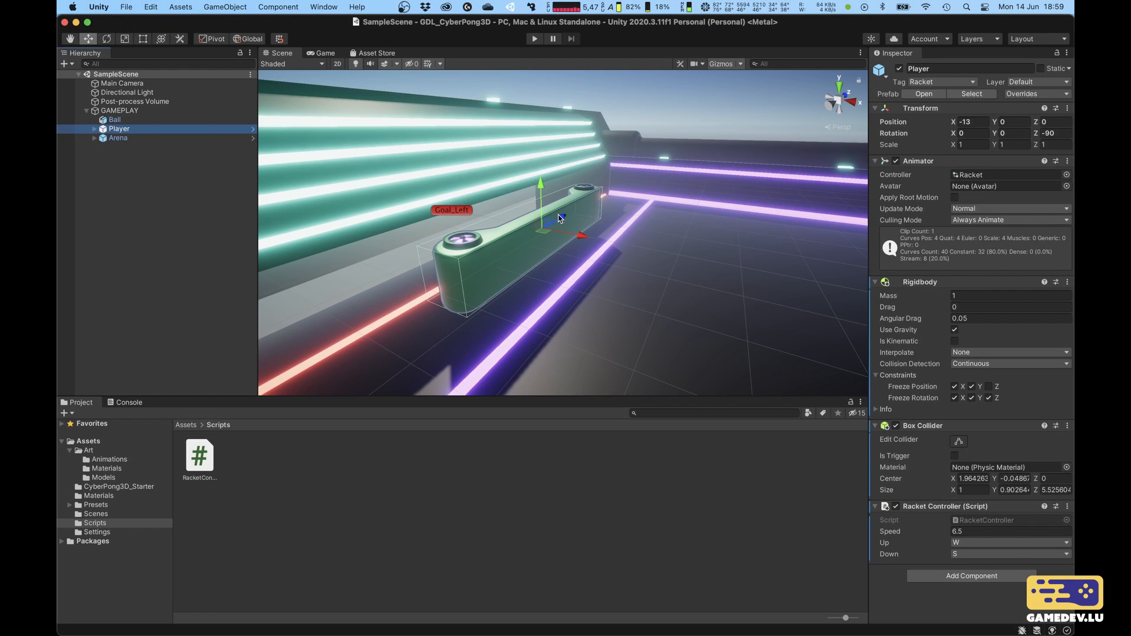
left_click_drag(563, 217, 539, 218)
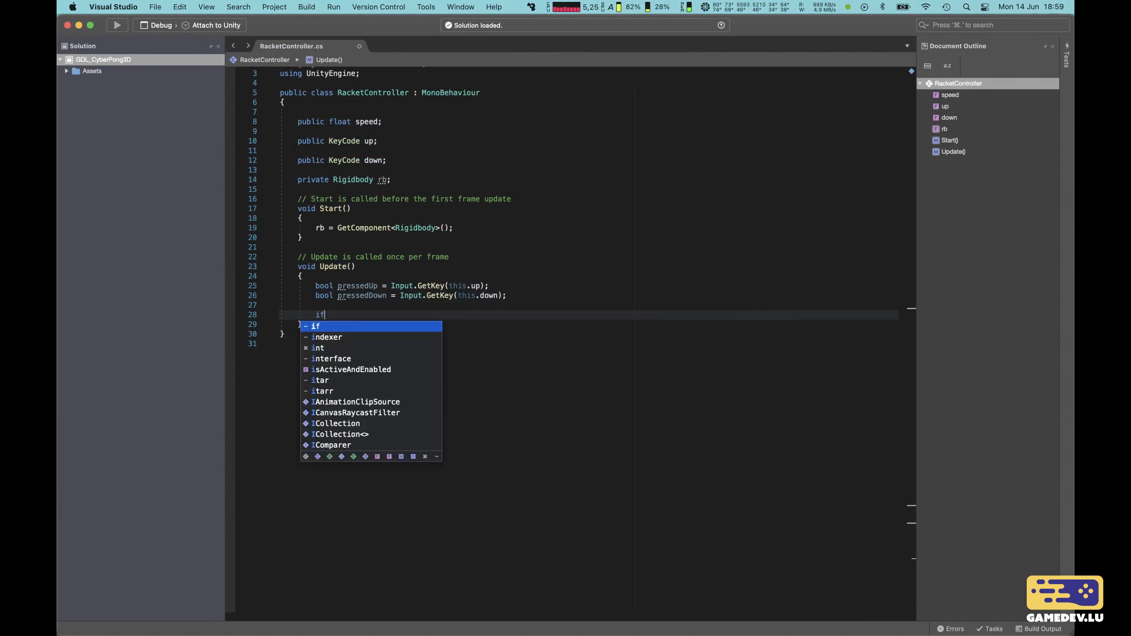
Step: Add an if (pressedUp) block in Update() that sets rb.velocity = Vector3.forward * speed;
type("p")
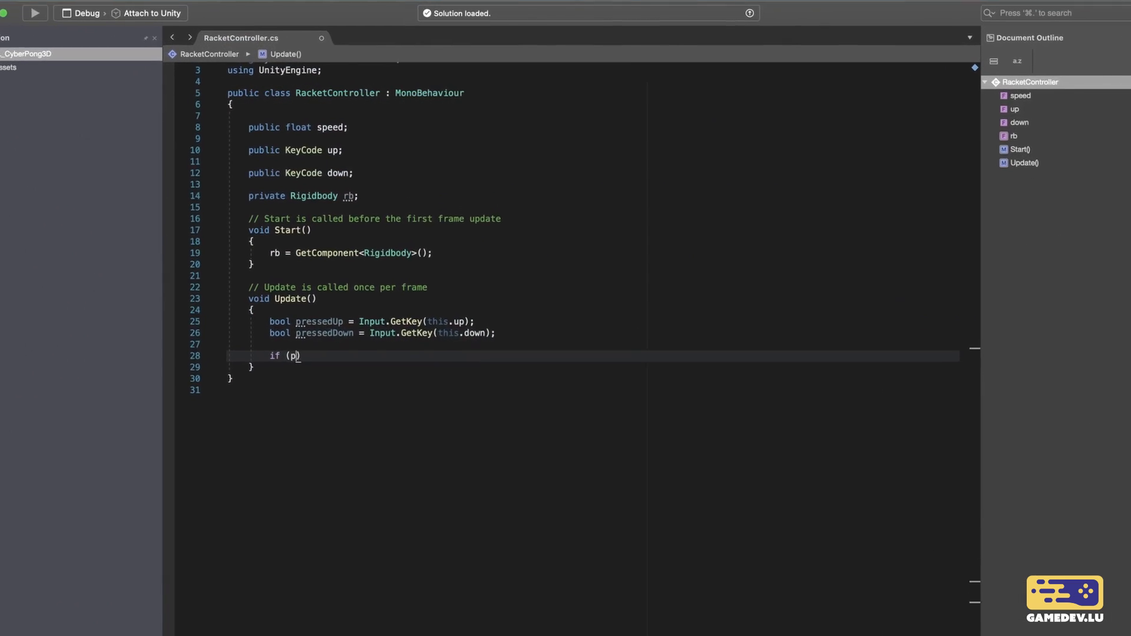
type("ress")
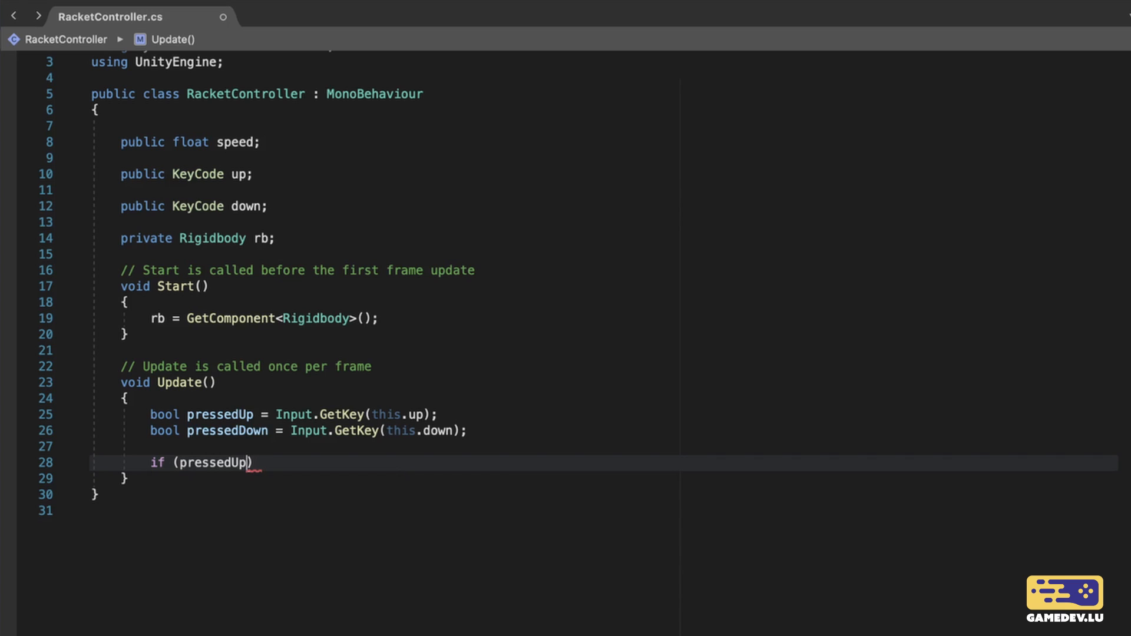
type(") {")
key("Return")
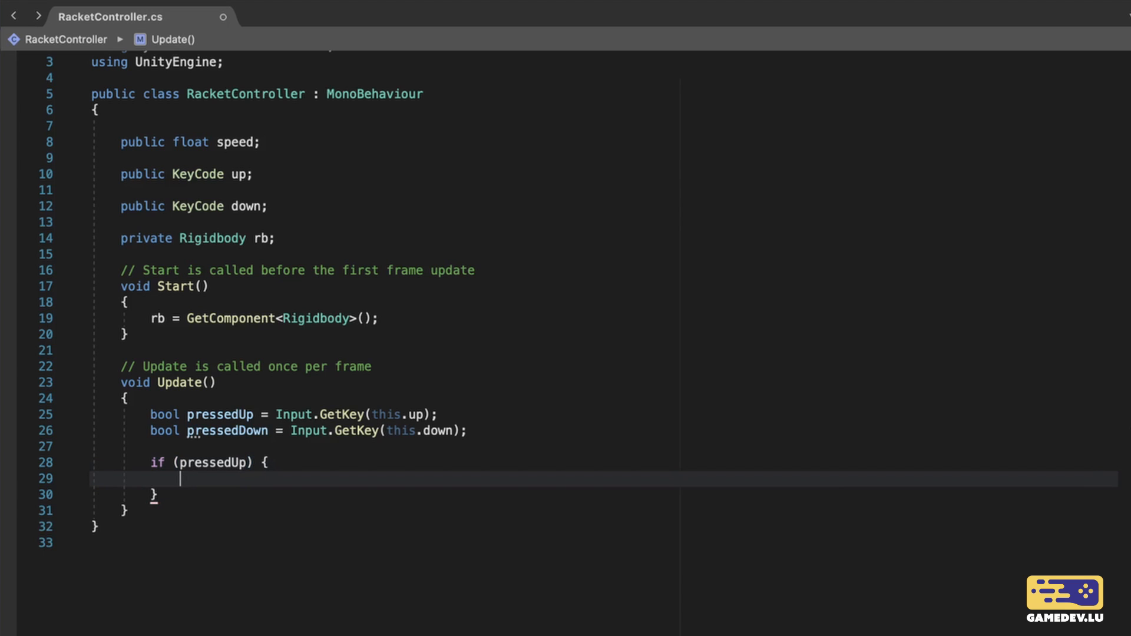
type("rb.velocity")
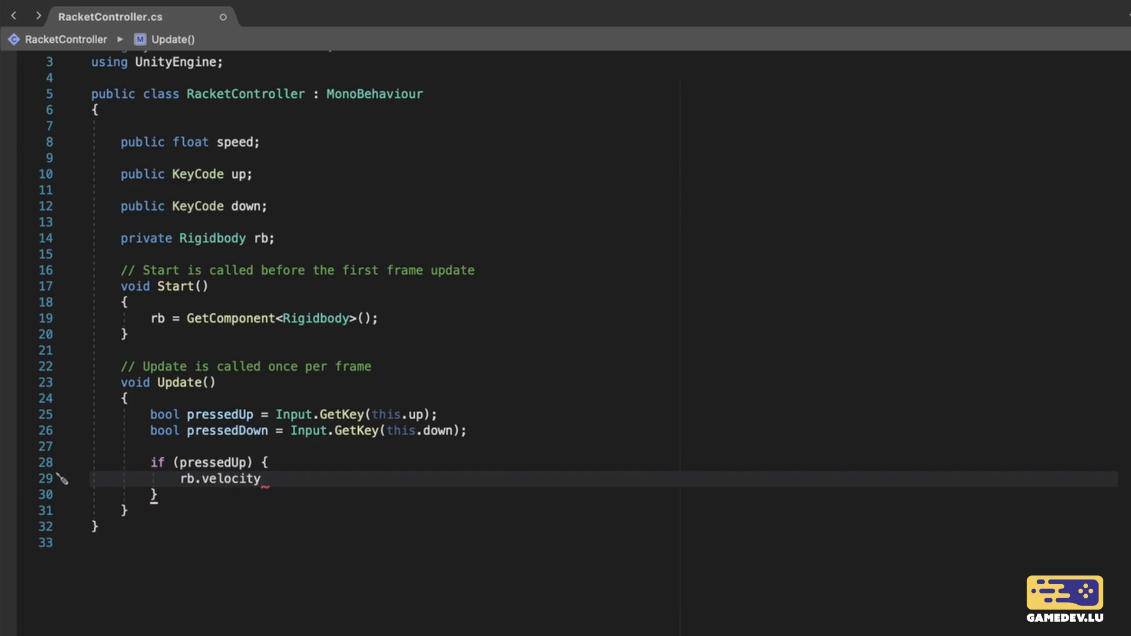
type(" = Vector3.for")
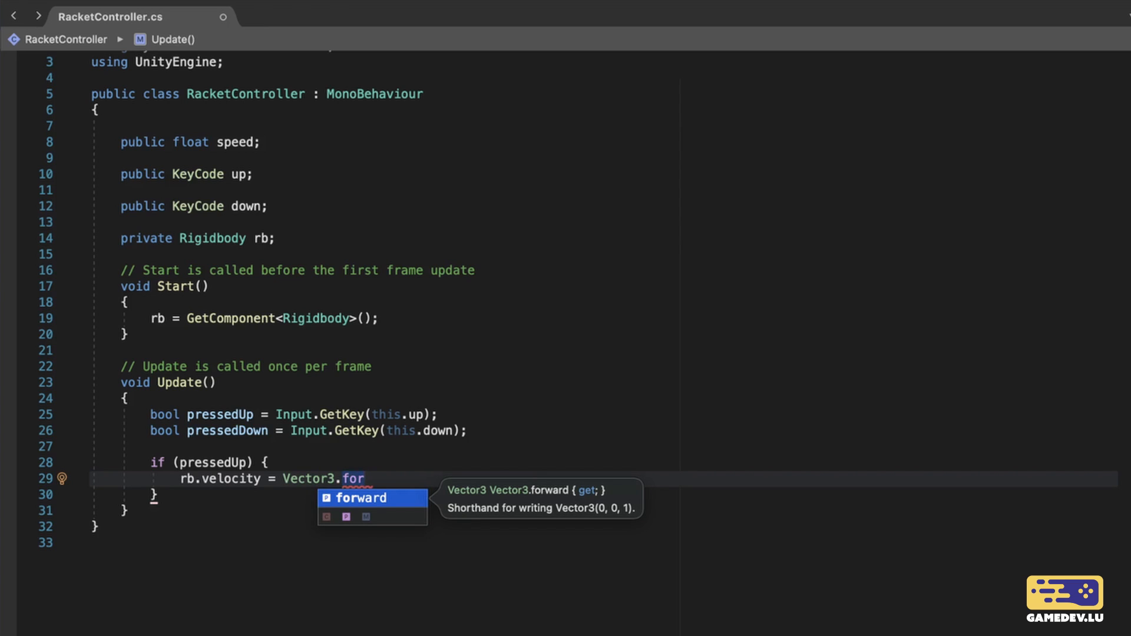
key("Return")
type("* speed;")
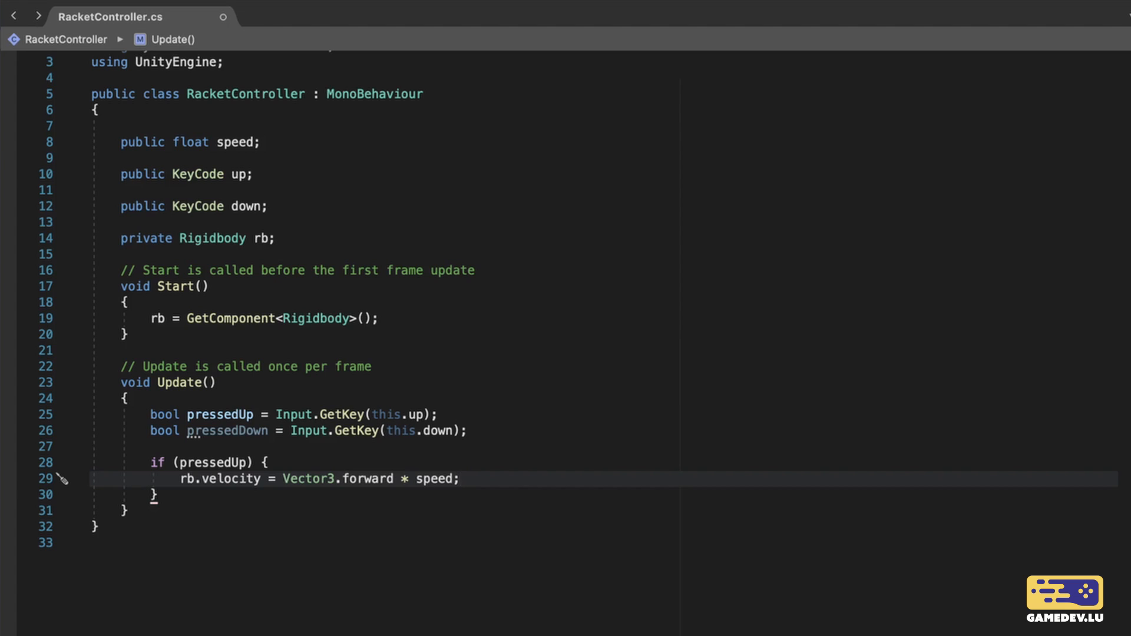
Step: Add an if (pressedDown) block below the pressedUp block in Update()
key("Down")
key("Return")
key("Return")
type("if 8")
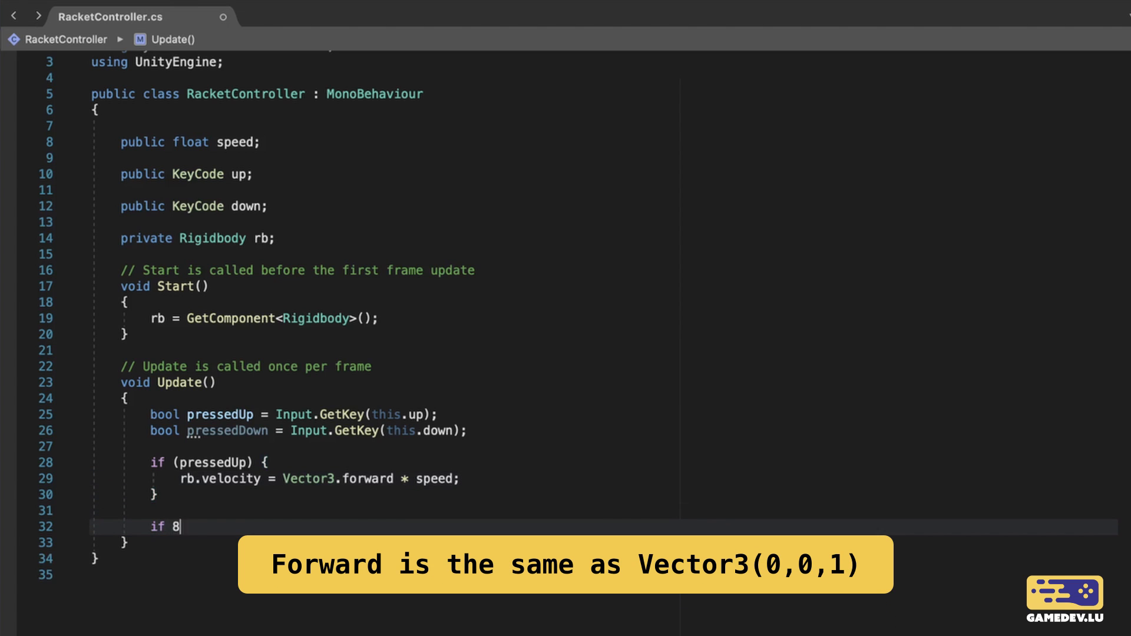
key("BackSpace")
type("(pre")
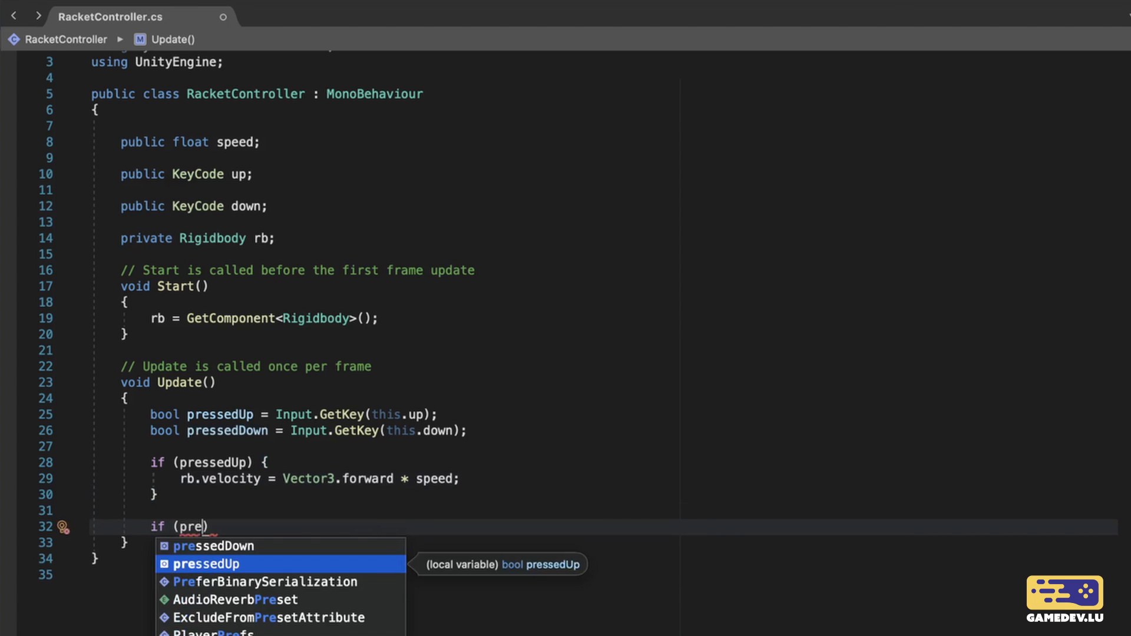
key("Up")
key("Return")
type(") {")
key("Return")
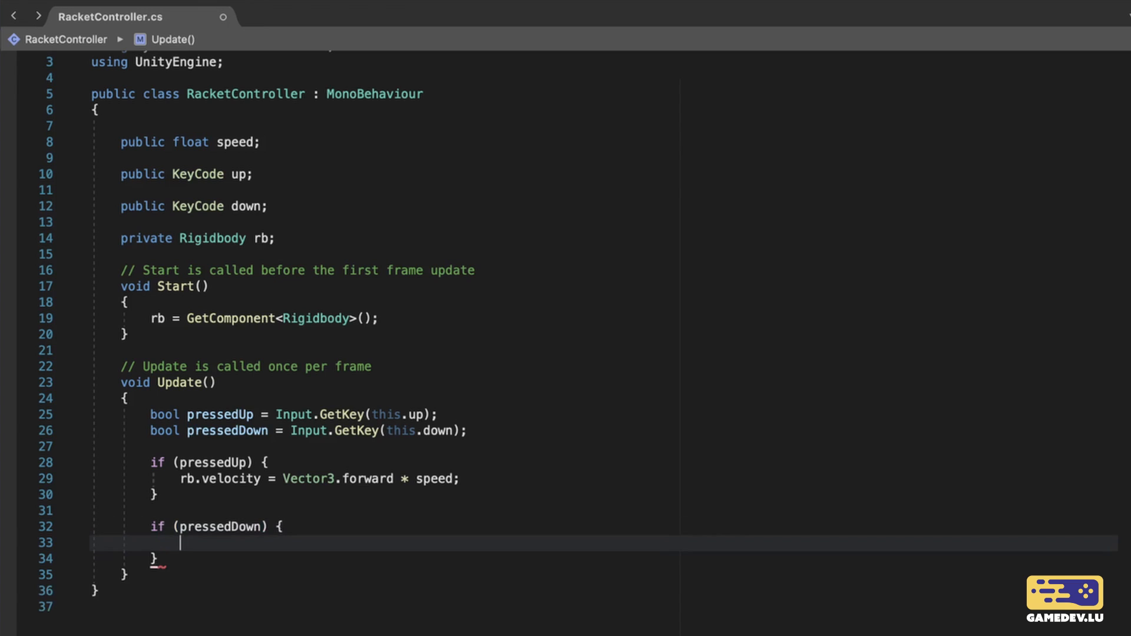
Step: Inside the pressedDown block, set rb.velocity = Vector3.back * speed; and save the script
type("rb.v")
key("Return")
type("= Ve")
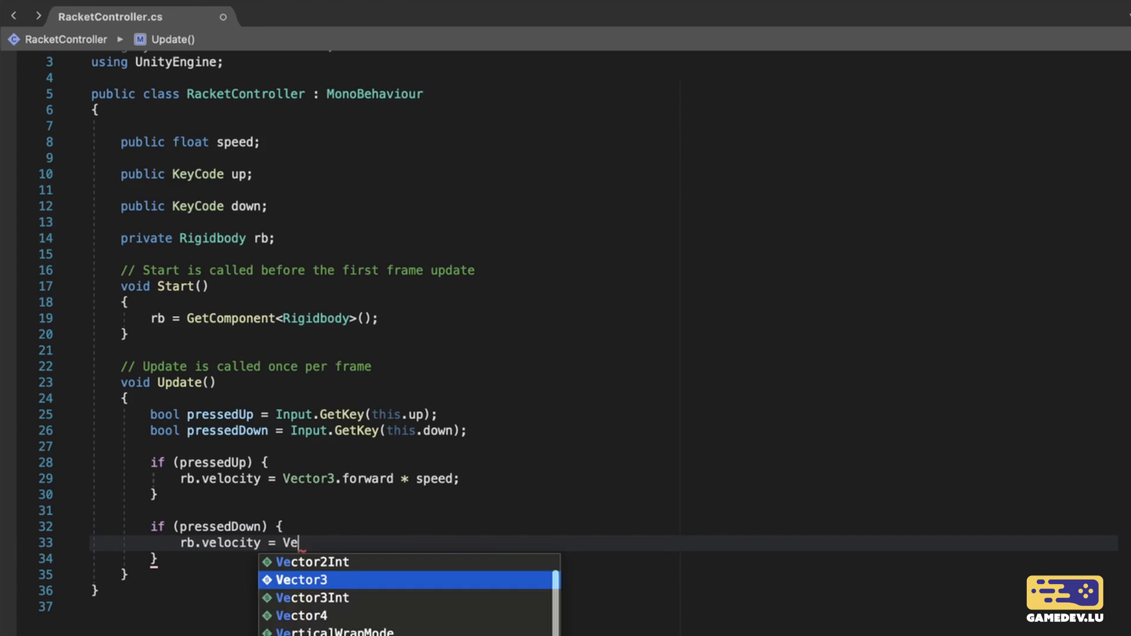
key("Return")
type(".b")
key("Return")
type("* speed")
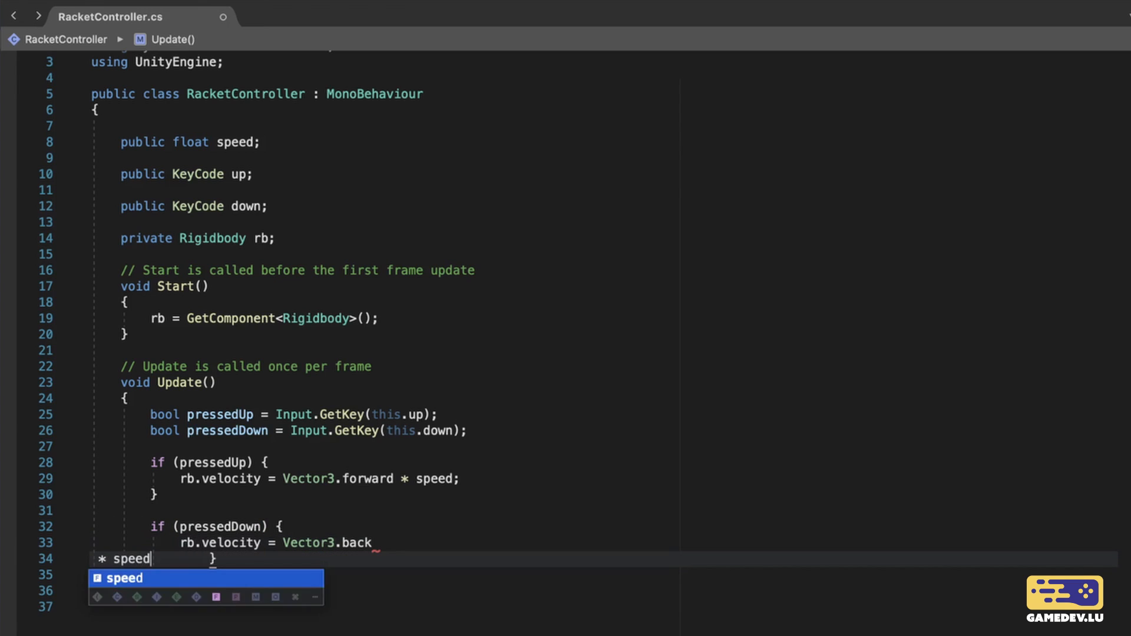
key("super+shift+Left")
key("BackSpace")
key("Left")
type("* speed;")
key("super+s")
Step: Below the pressedDown block, add an if (!pressedUp && !pressedDown) block that sets rb.velocity = Vector3.zero;
left_click(231, 570)
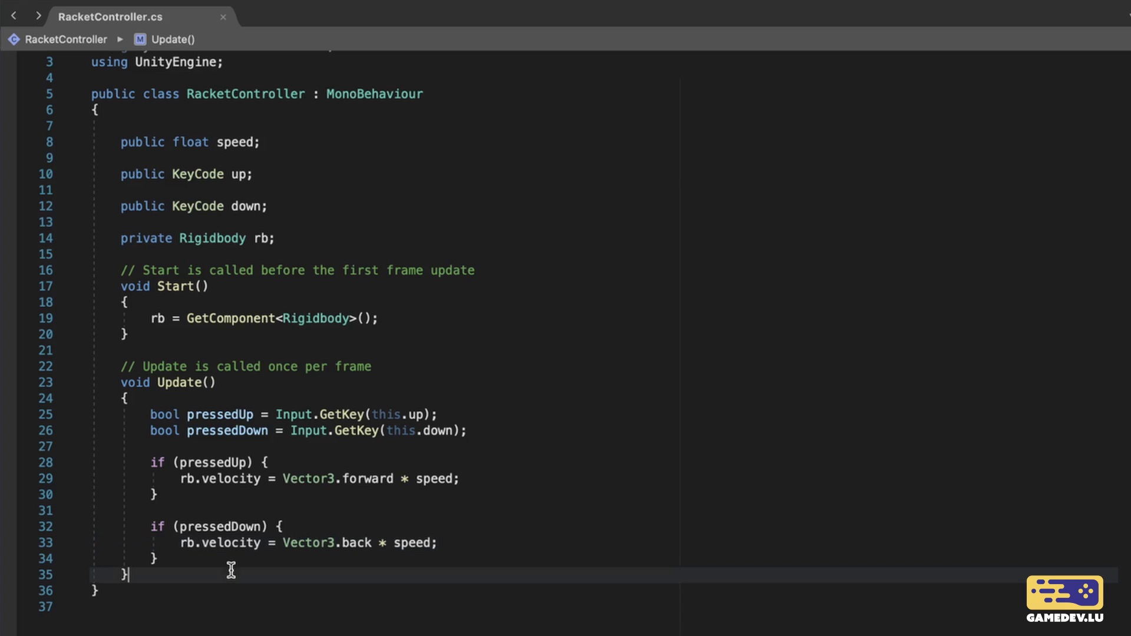
left_click(231, 558)
key("Return")
key("Return")
type("if (")
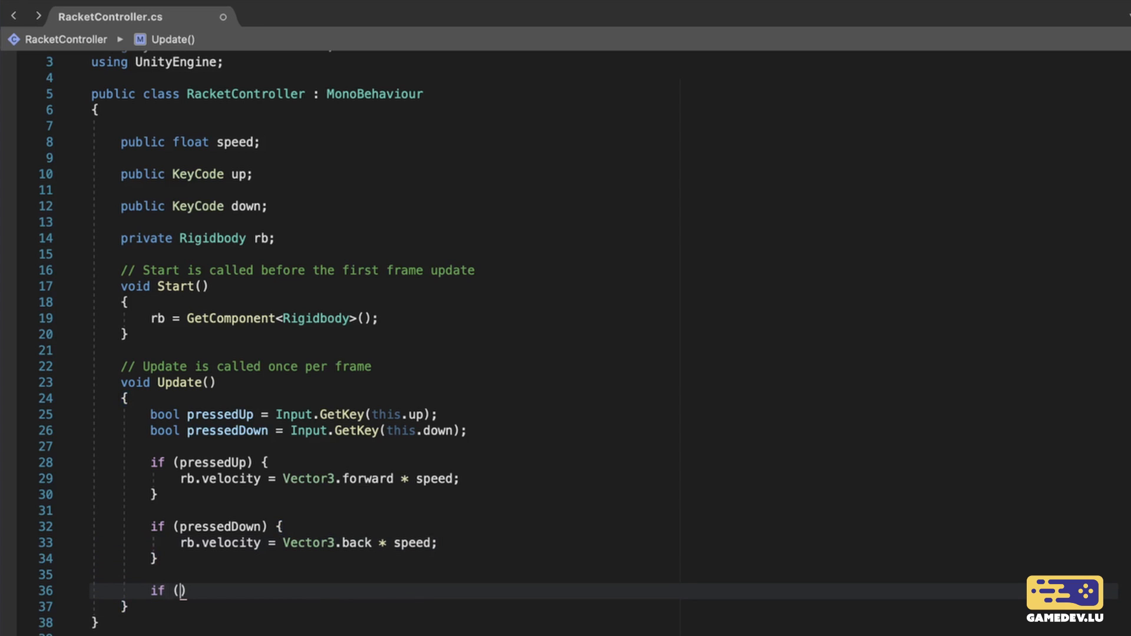
type("!pressedUp &&")
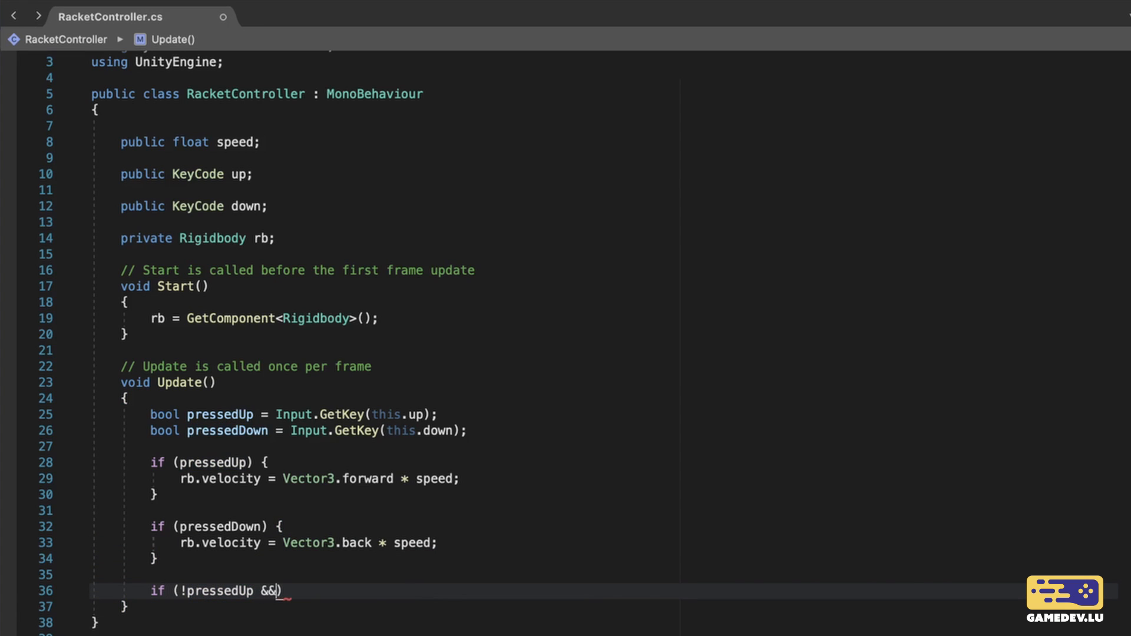
type(" !pressedDown) {")
key("Return")
type("rb.velocity")
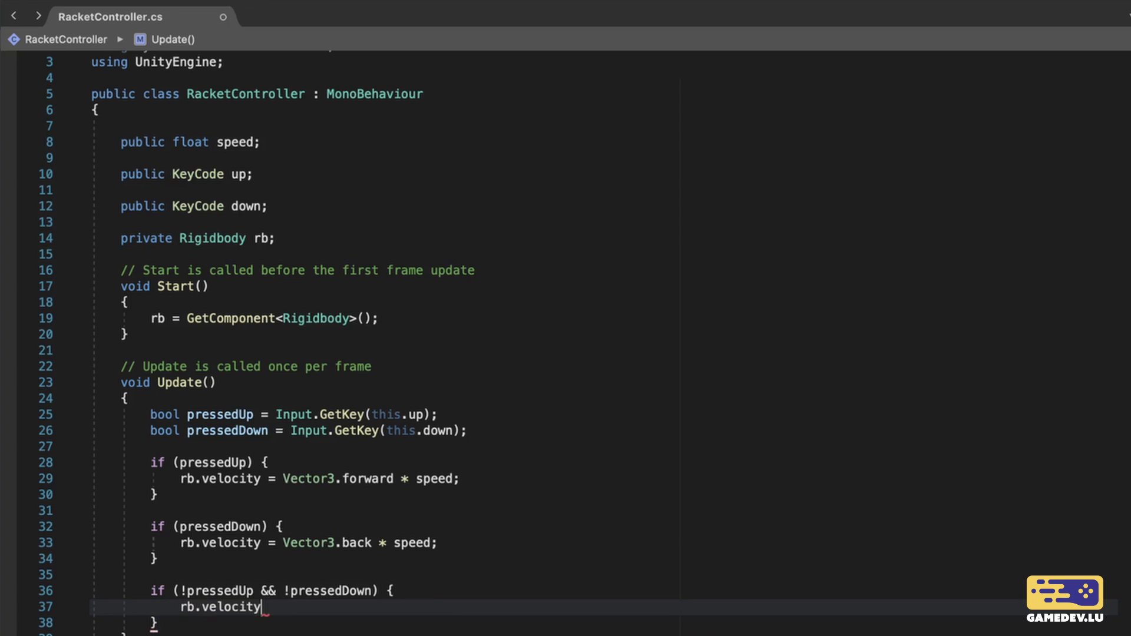
type(" = Vector3.zero;")
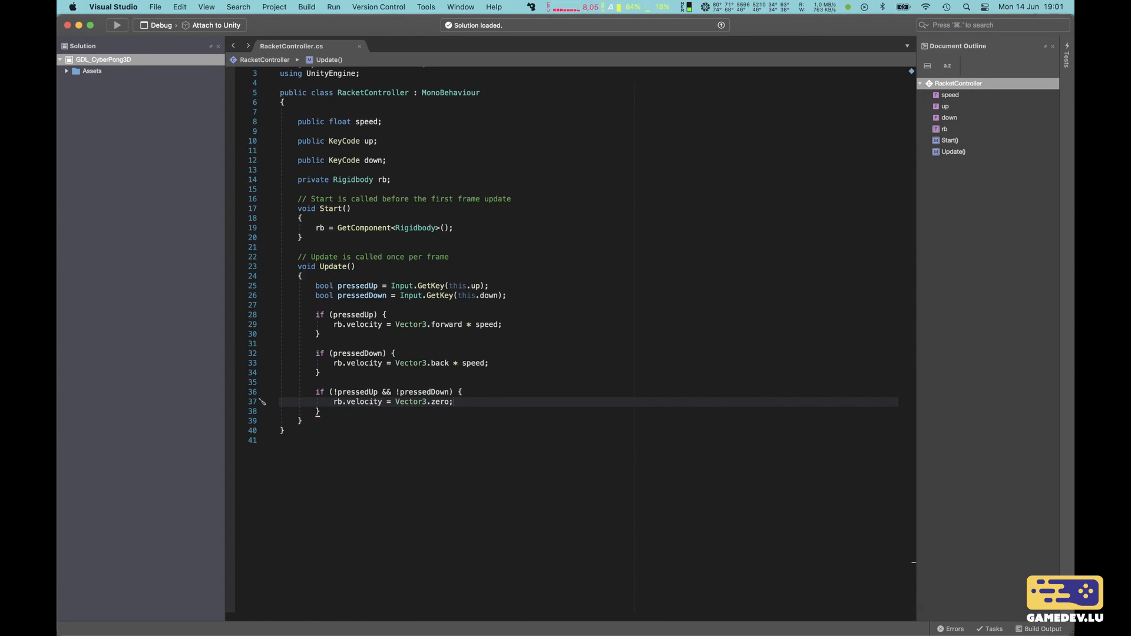
Step: Switch to Unity and play the scene, testing the racket's movement with the W and S controls
key("ctrl+Left")
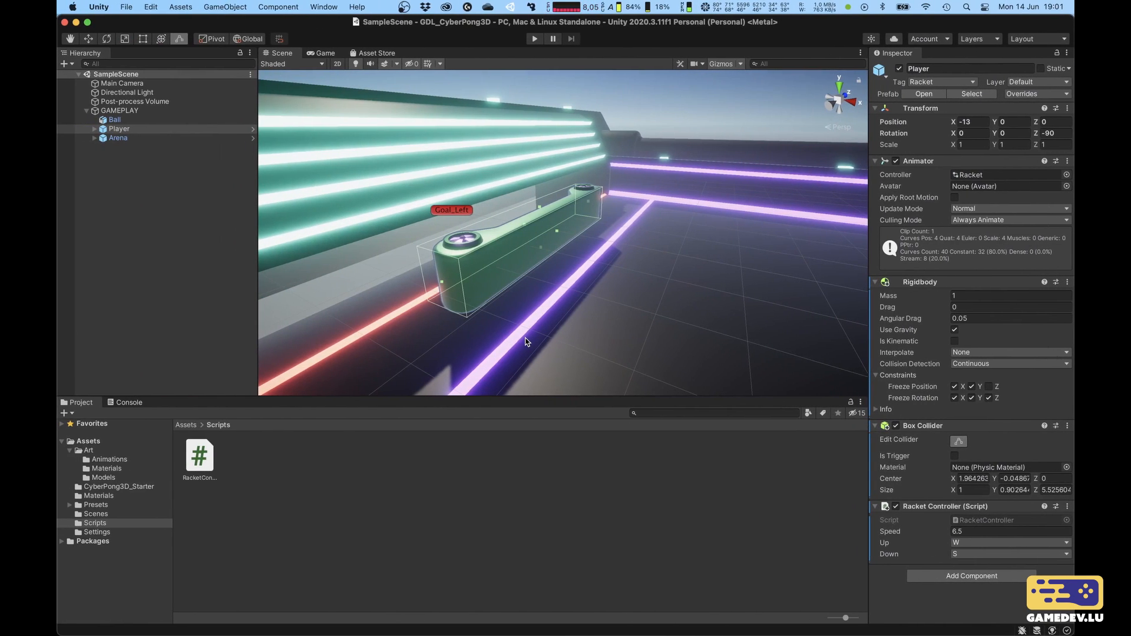
left_click(534, 39)
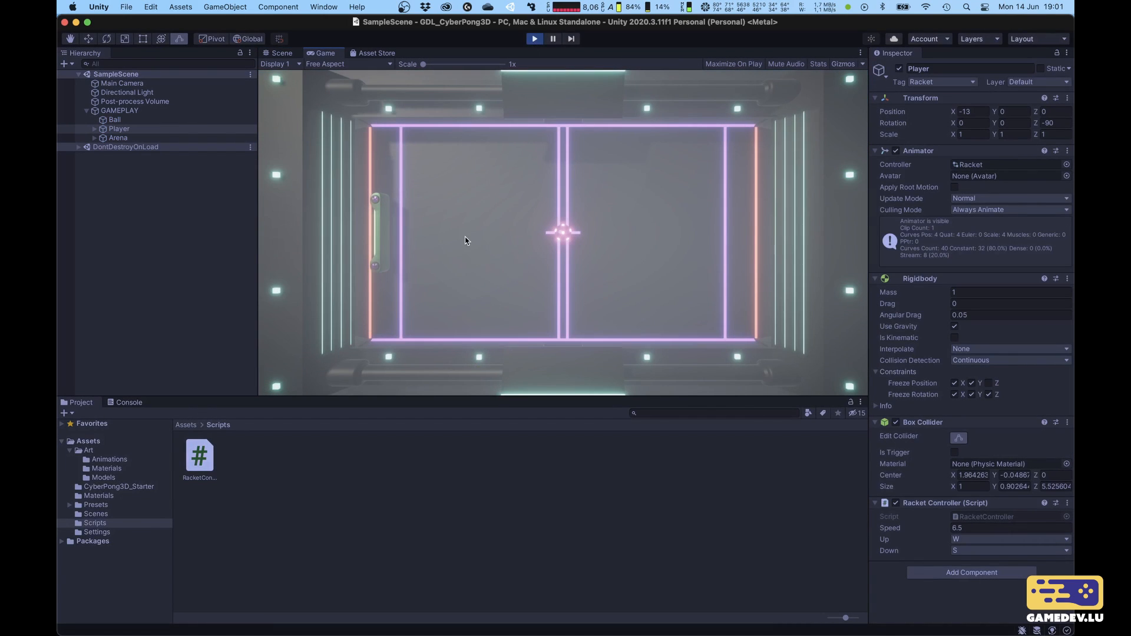
key("s")
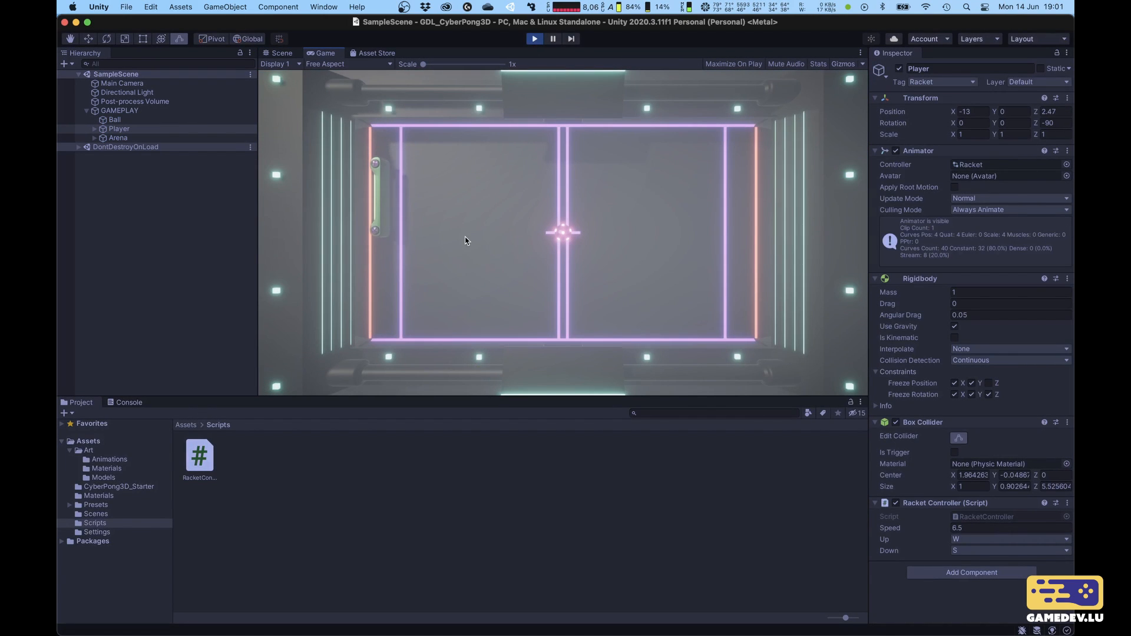
key("w")
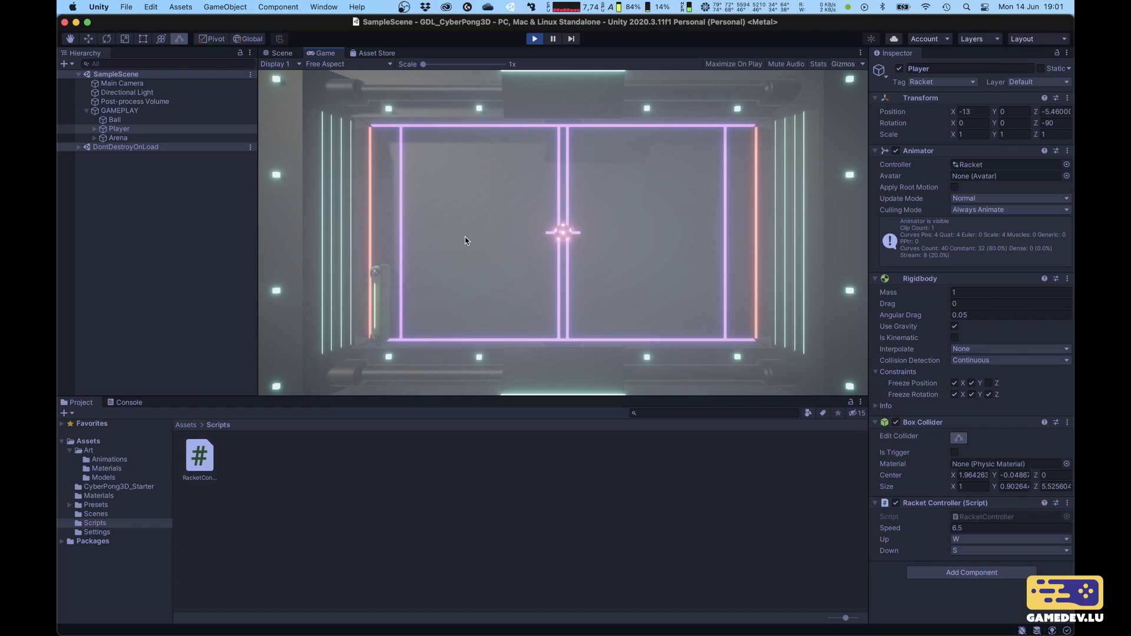
key("s")
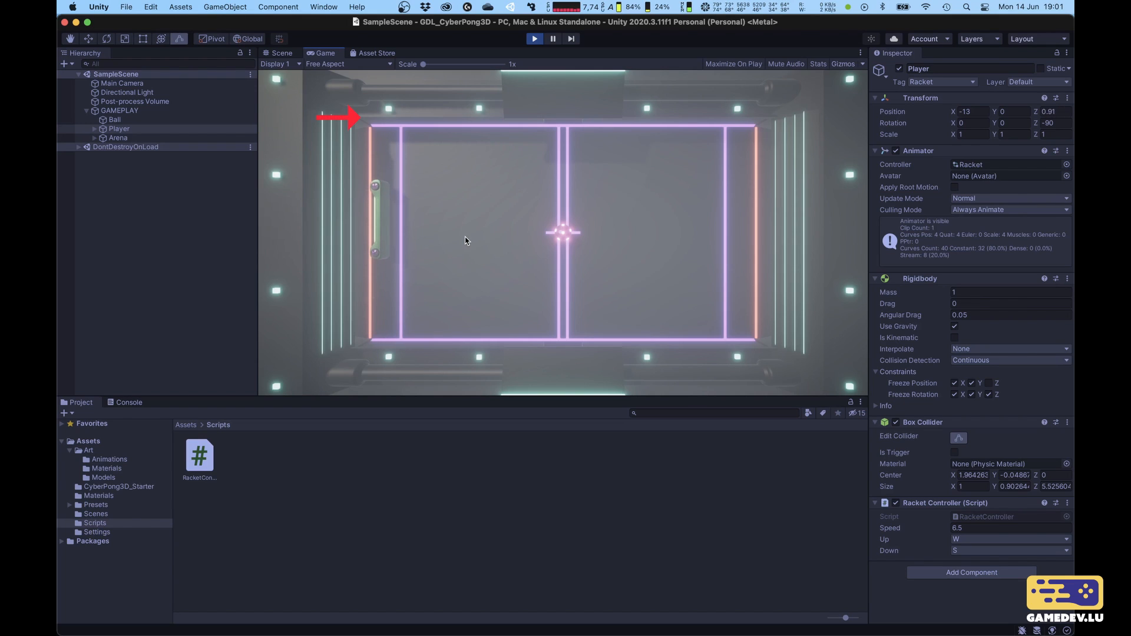
key("w")
key("s")
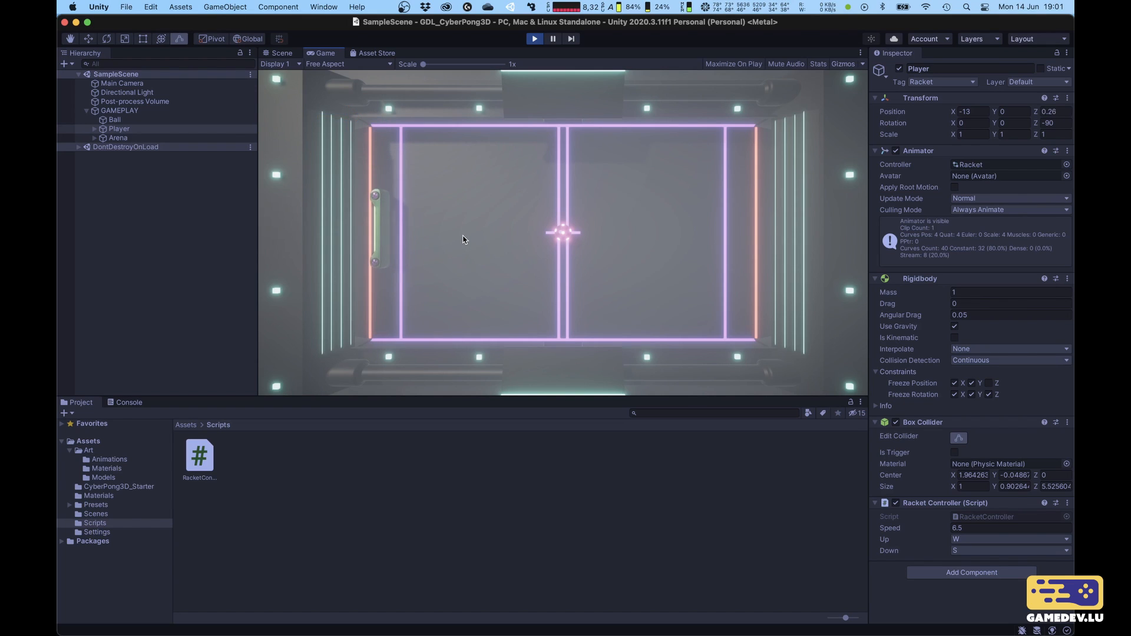
key("w")
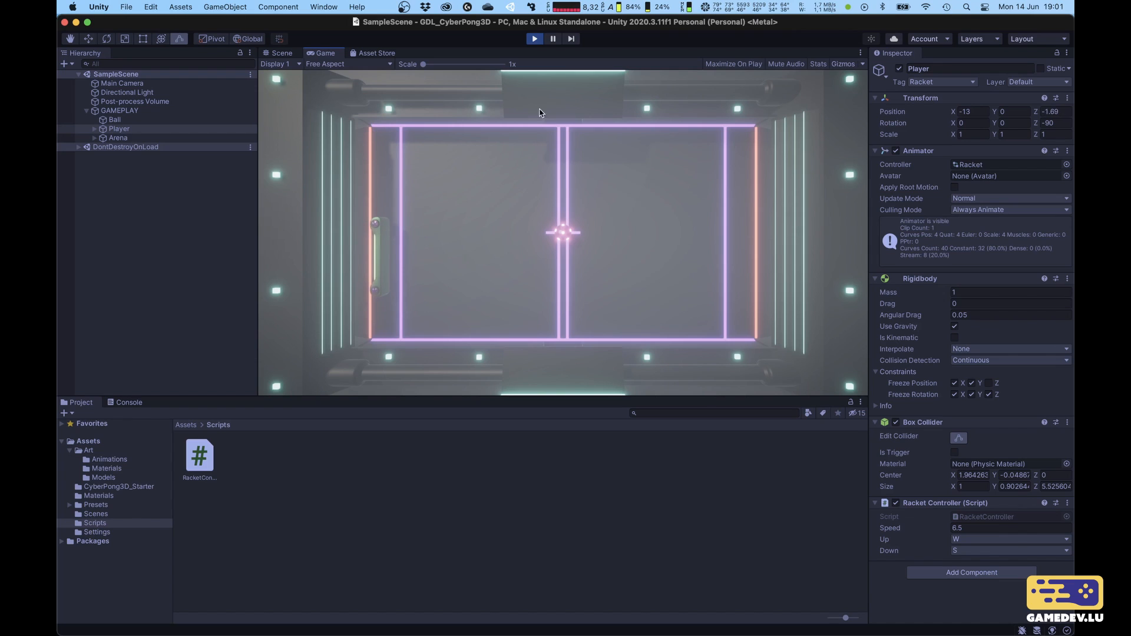
Step: Replay the scene, driving the racket against the upper and lower arena walls, and stop play mode
key("super+1")
key("super+p")
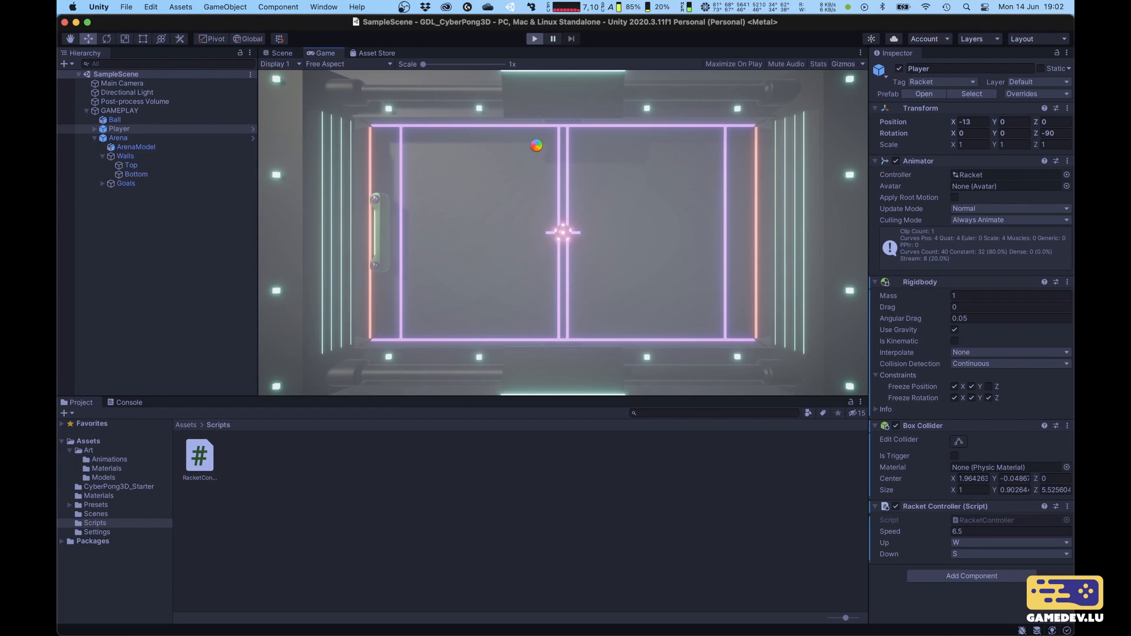
key("w")
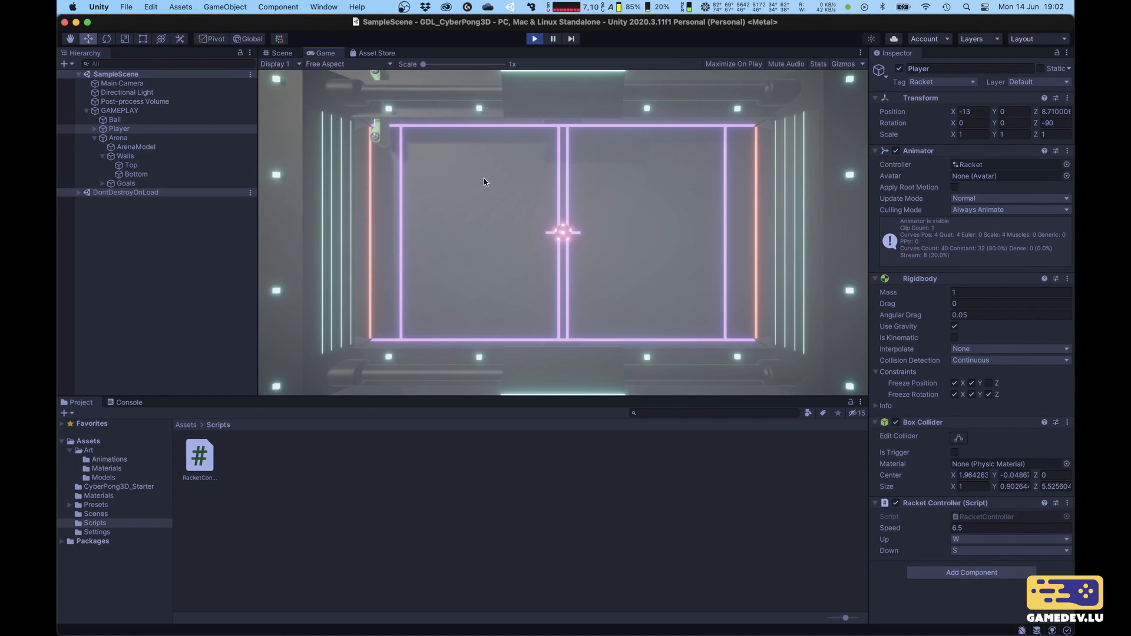
key("s")
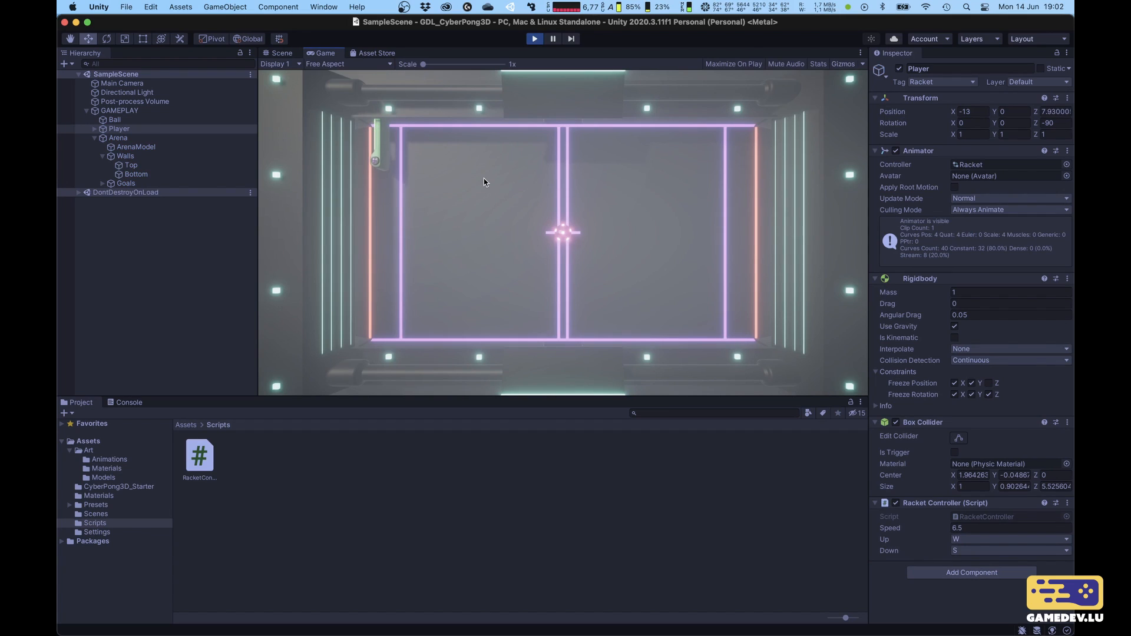
key("s")
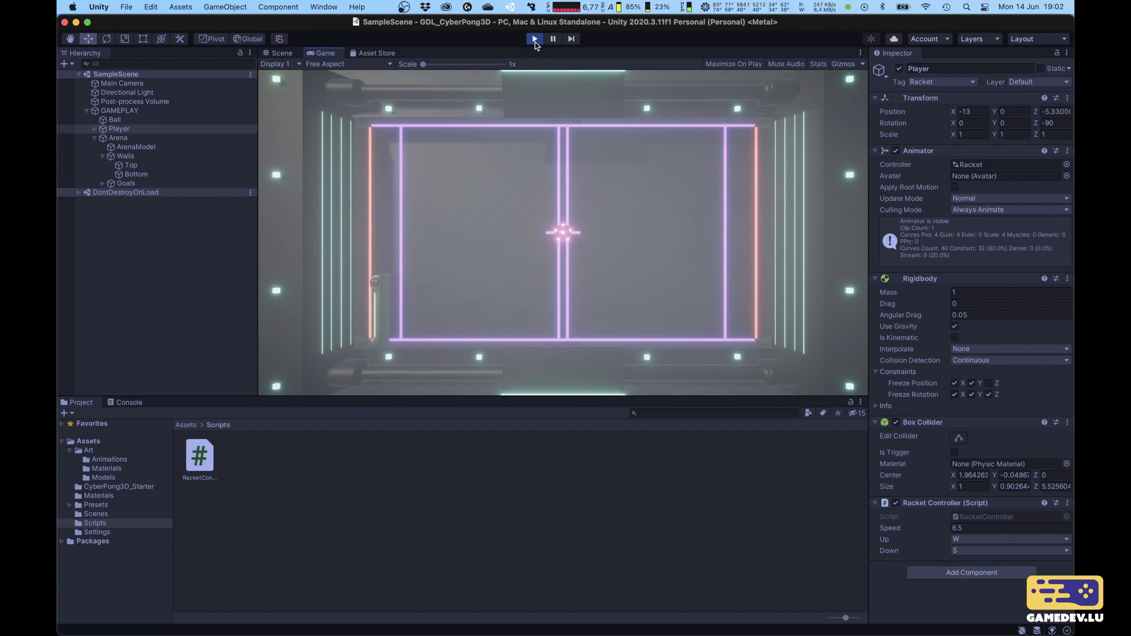
key("w")
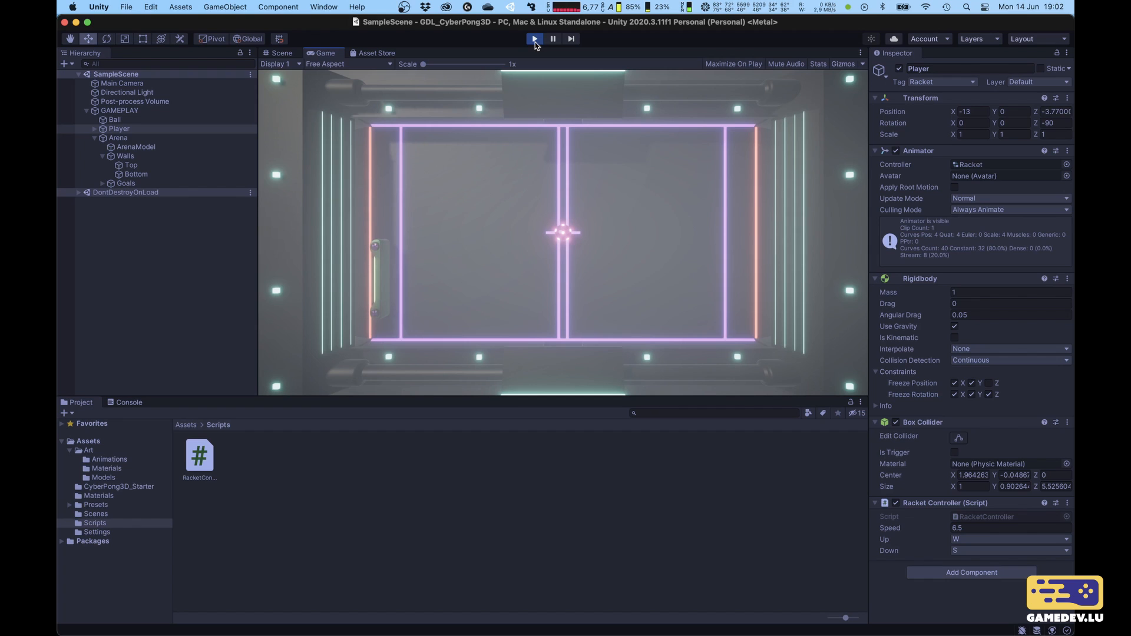
left_click(534, 38)
Step: Add a Box Collider component to the Bottom object under the Arena's Walls
key("f")
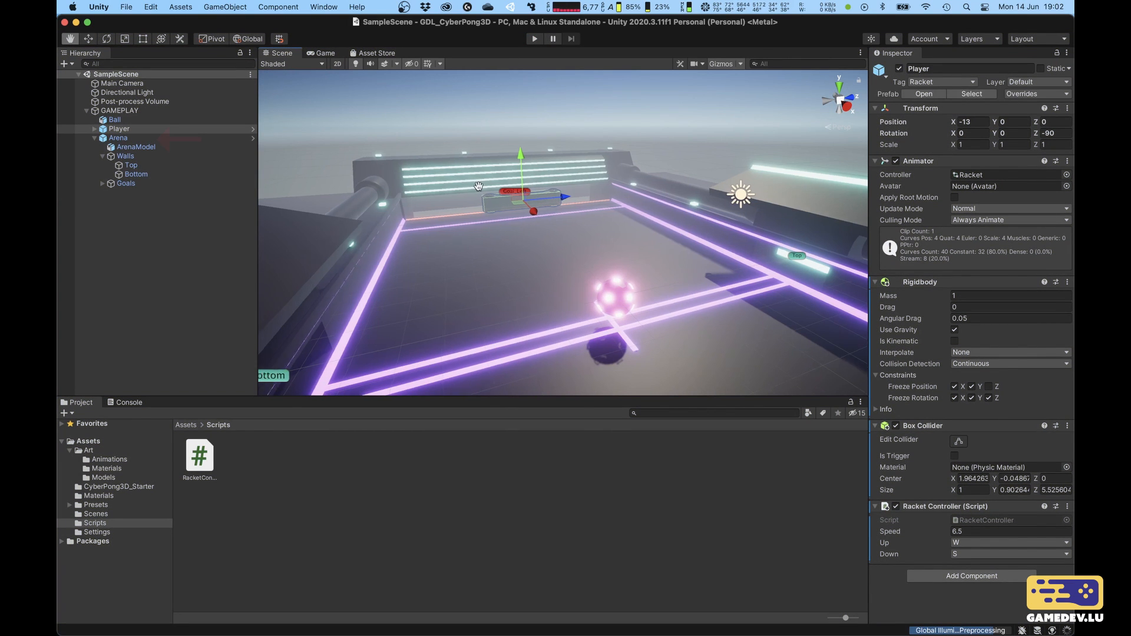
left_click(117, 137)
key("f")
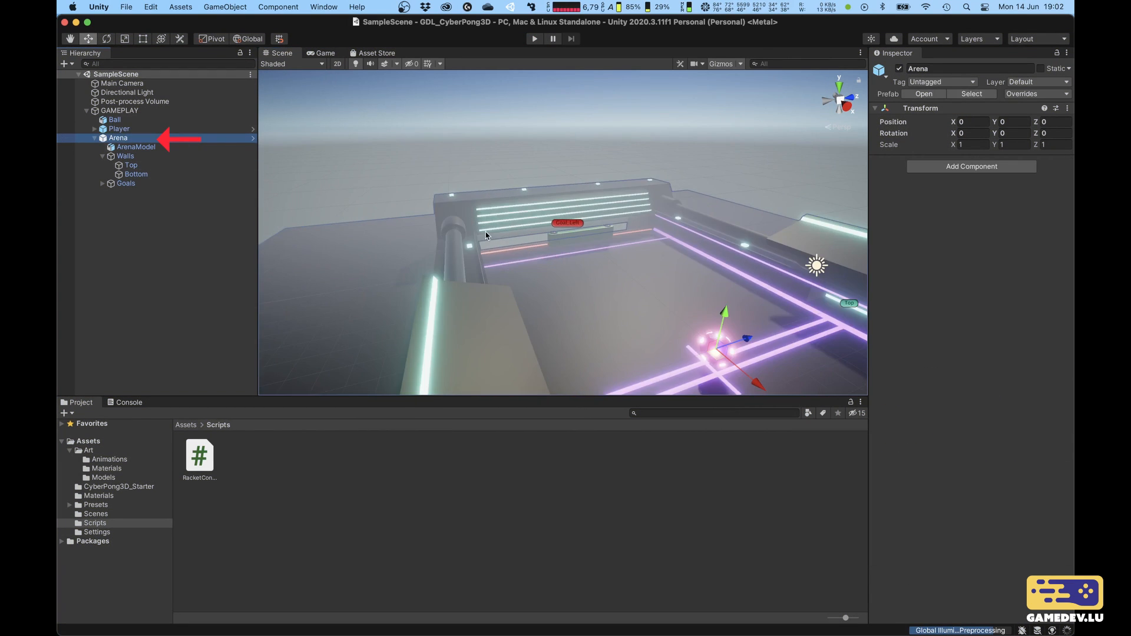
left_click(177, 166)
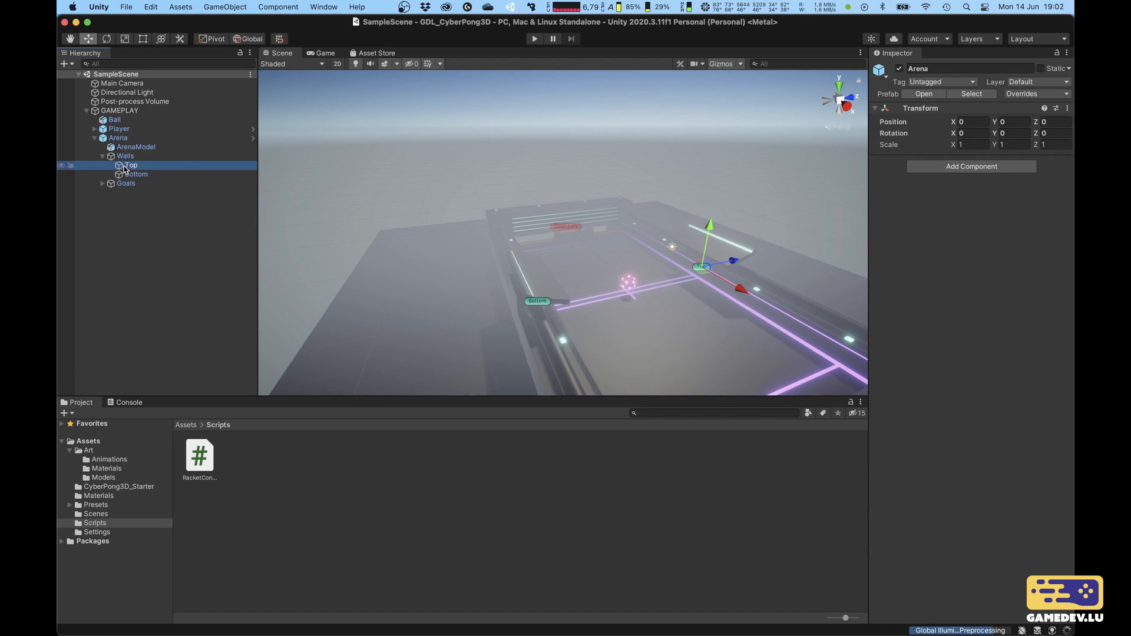
left_click(151, 174)
key("f")
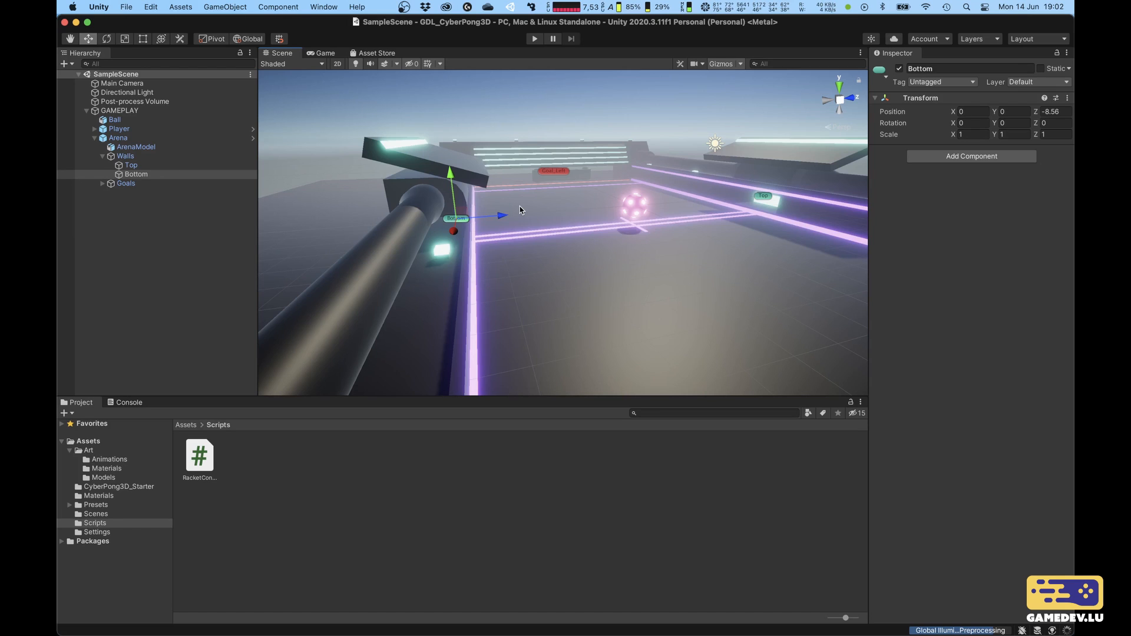
scroll(518, 207, "up", 5)
left_click(966, 157)
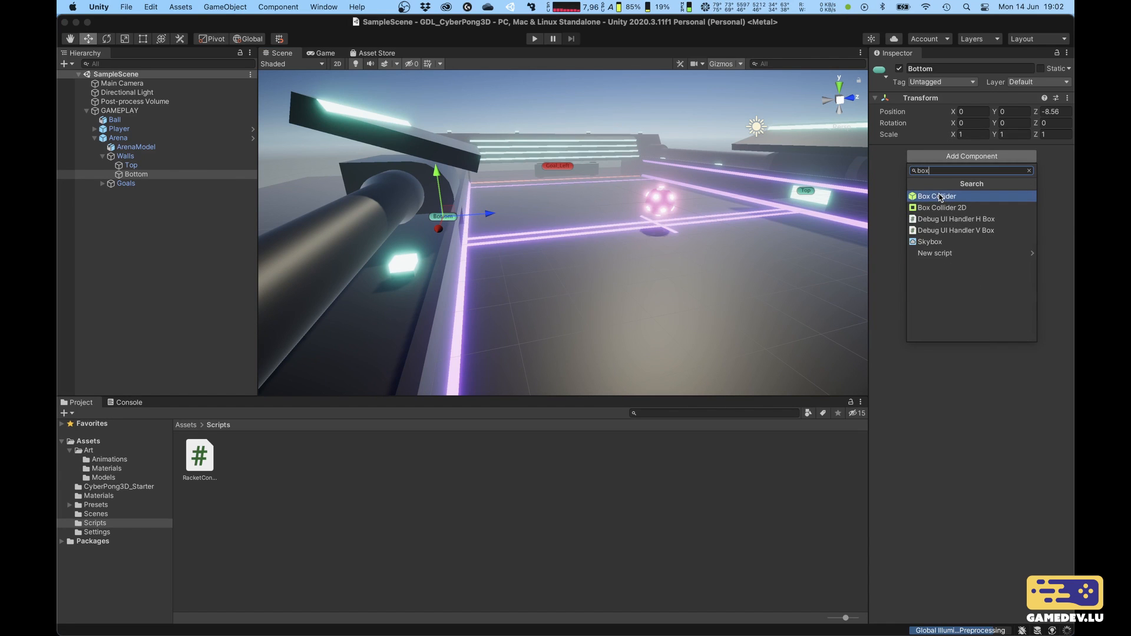
left_click(937, 197)
Step: Resize the Bottom wall's Box Collider along the arena edge to about 34.2 in X, 1 in Y and 1.22 in Z
left_click_drag(448, 159, 425, 323, "alt")
left_click(958, 167)
scroll(396, 328, "down", 4)
left_click_drag(425, 323, 659, 155, "alt")
middle_click_drag(660, 156, 643, 177)
left_click_drag(643, 177, 583, 210, "alt")
left_click_drag(552, 211, 564, 212)
left_click_drag(564, 213, 576, 188, "alt")
left_click_drag(587, 177, 593, 179)
middle_click_drag(593, 179, 582, 170)
left_click_drag(581, 157, 578, 156)
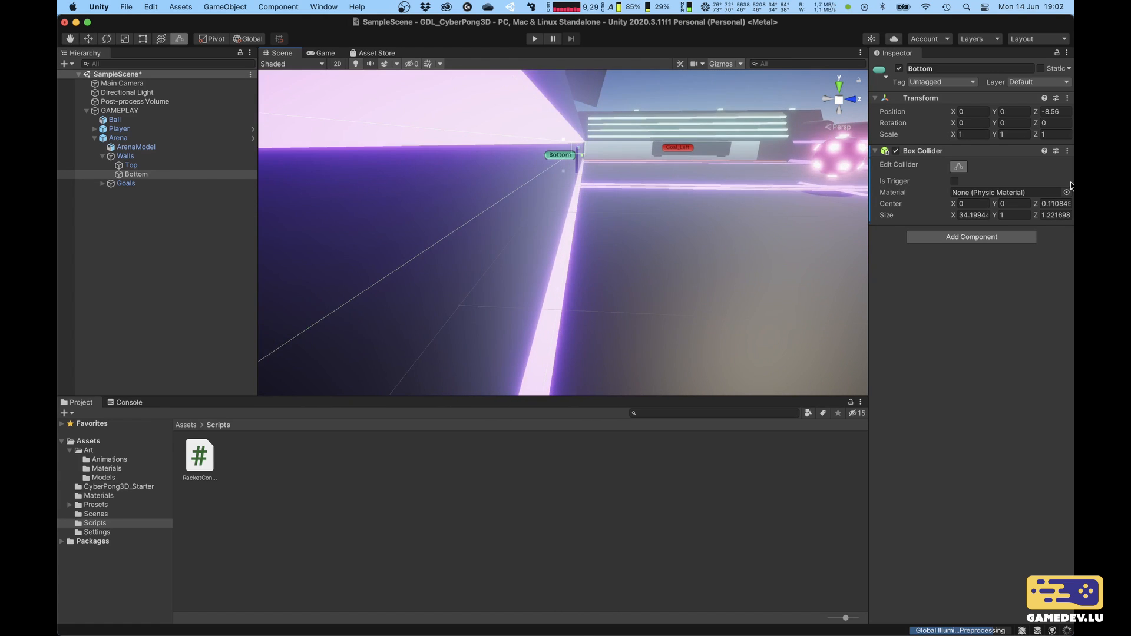
Step: Set the Z center of the Bottom wall's Box Collider to 0
left_click(1063, 202)
type("0")
scroll(618, 225, "down", 5)
middle_click_drag(619, 226, 571, 213)
scroll(571, 213, "up", 4)
scroll(578, 216, "down", 5)
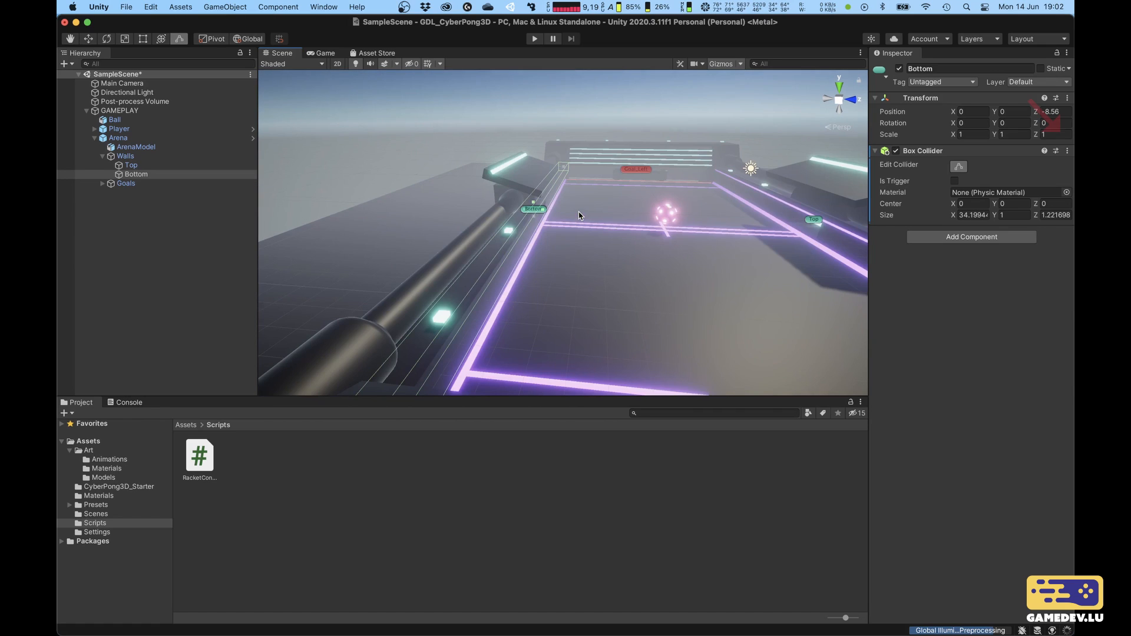
Step: Copy the Bottom wall's Box Collider and paste it as a new component onto the Top wall
scroll(578, 215, "down", 3)
left_click(1067, 151)
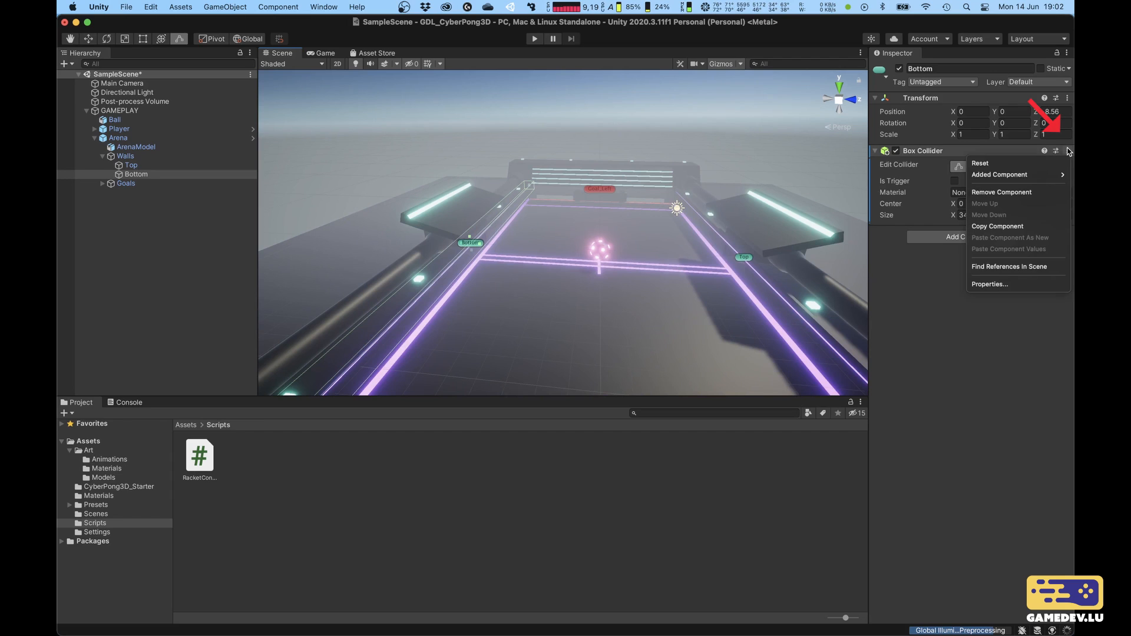
left_click(1007, 229)
middle_click_drag(625, 224, 558, 197)
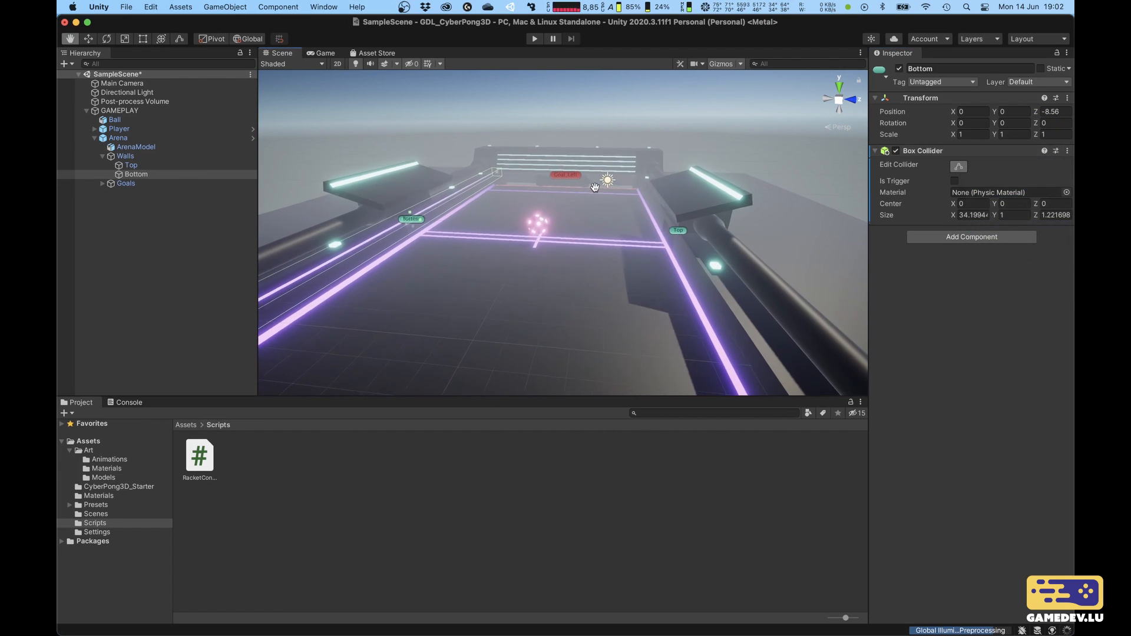
left_click(158, 167)
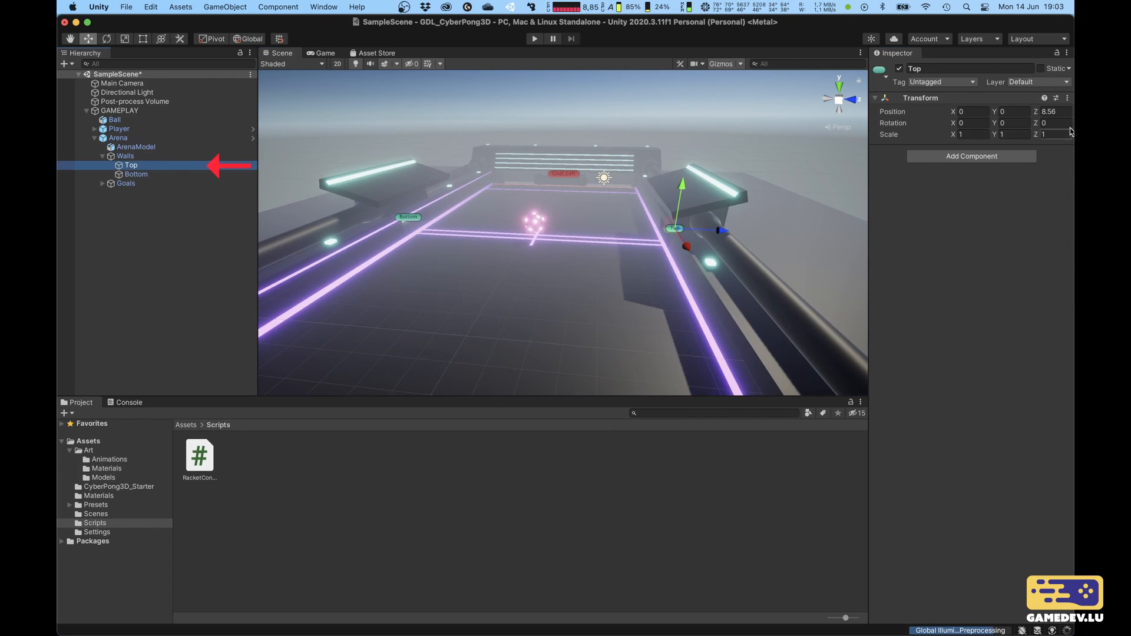
left_click(1067, 99)
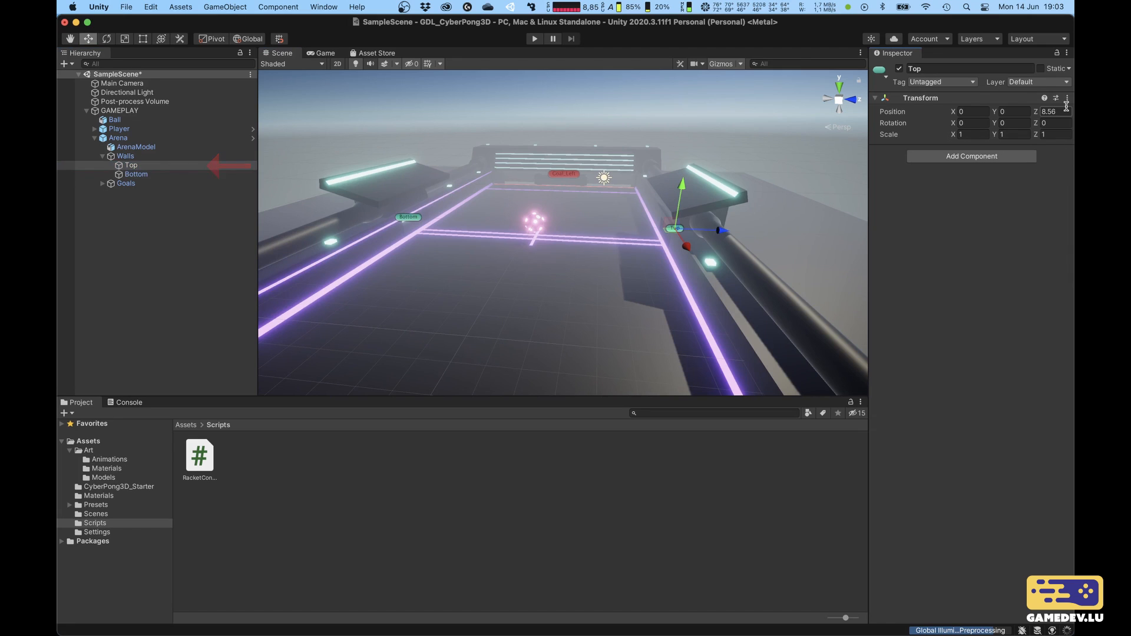
left_click(1068, 98)
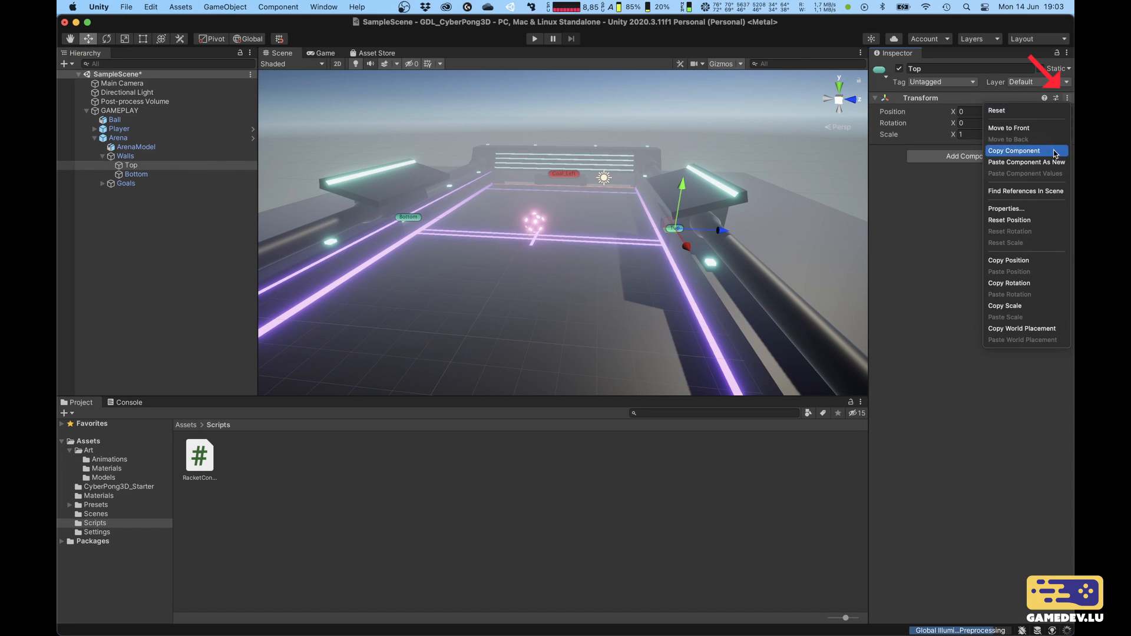
left_click(1017, 166)
middle_click_drag(652, 201, 616, 247)
scroll(615, 247, "up", 3)
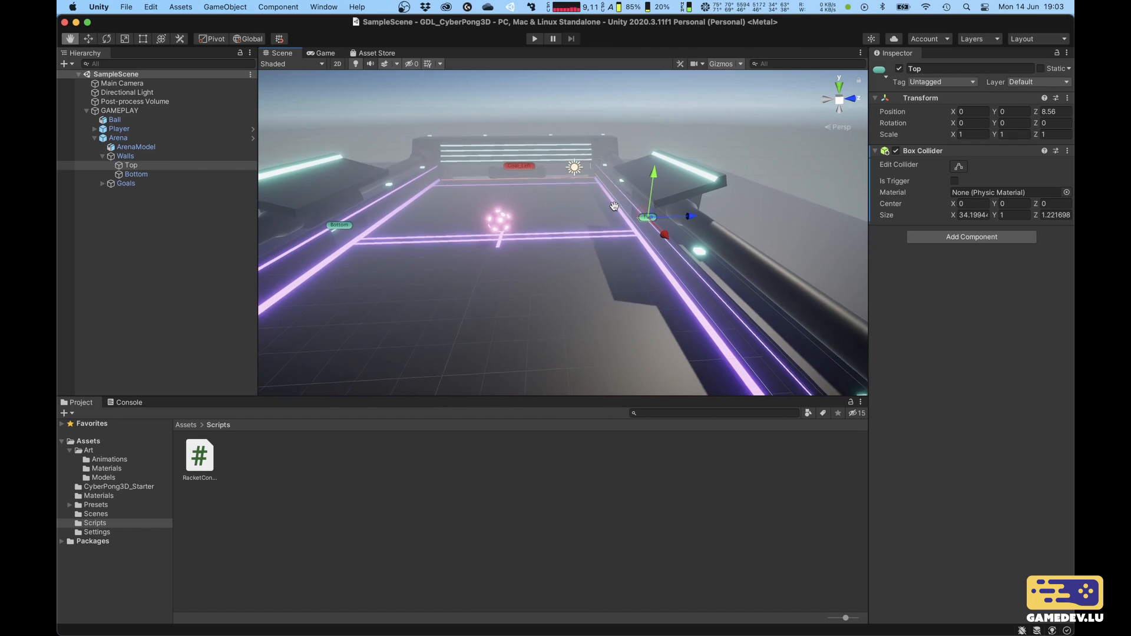
Step: Save the scene and play-test the racket's up and down movement against the Top and Bottom walls
key("super+s")
left_click(535, 39)
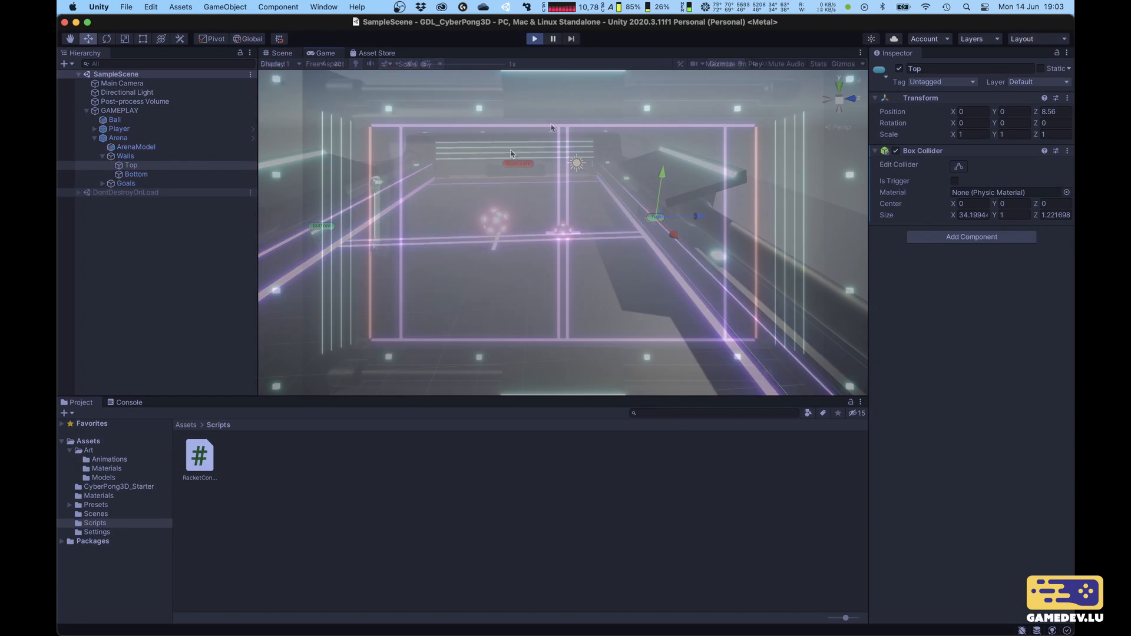
key("w")
key("s")
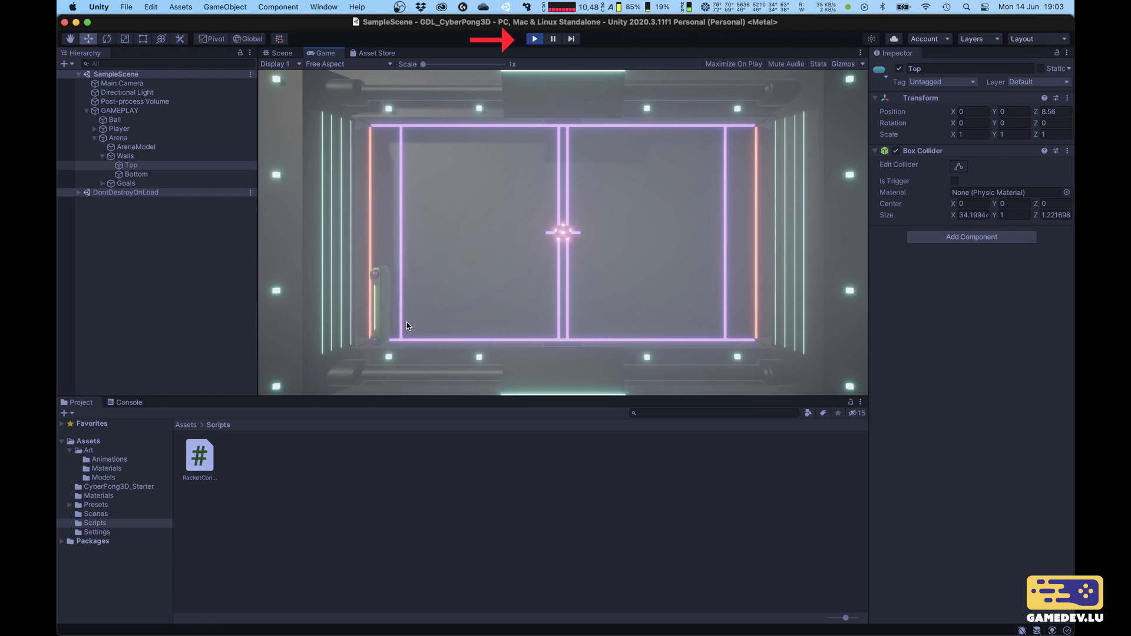
key("w")
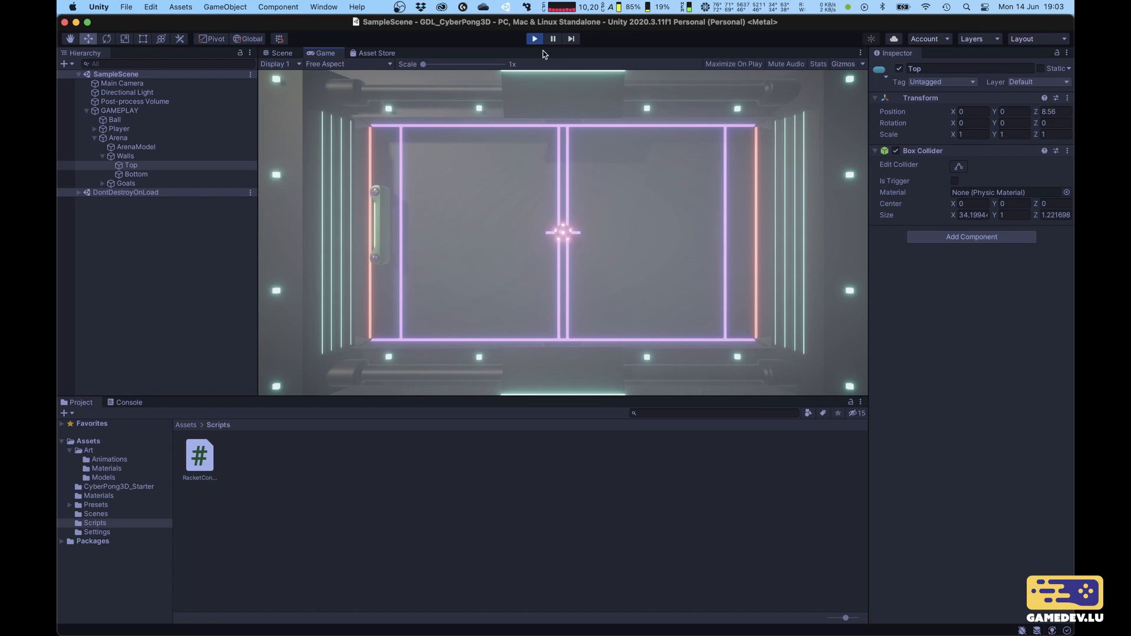
left_click(534, 38)
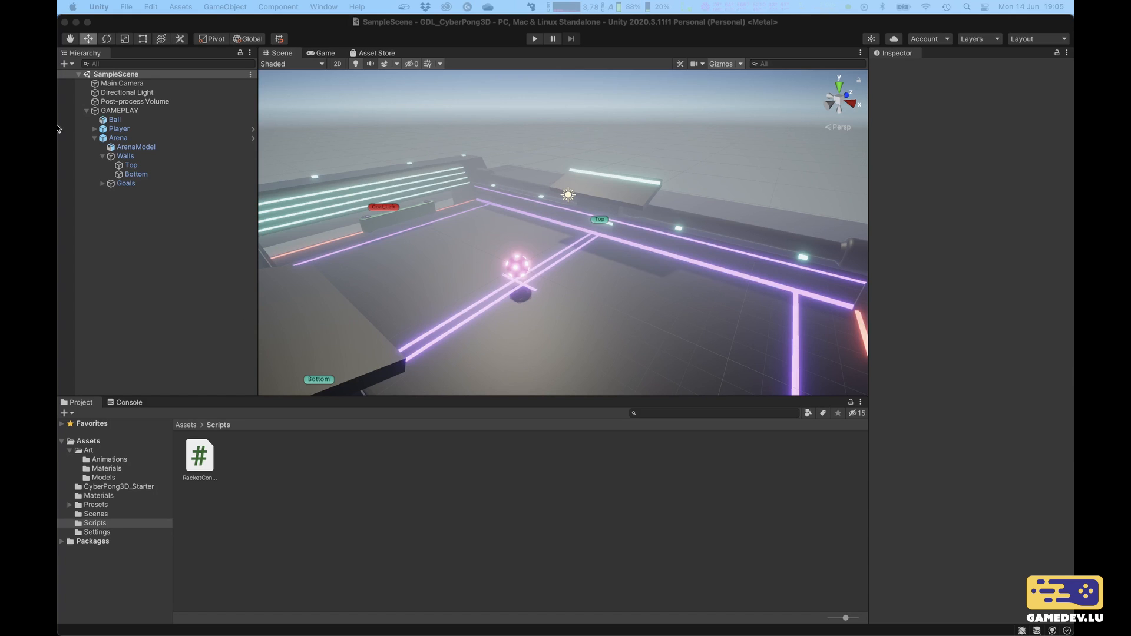
Step: Add a Rigidbody component to the Ball under GAMEPLAY
left_click(113, 121)
left_click(113, 121)
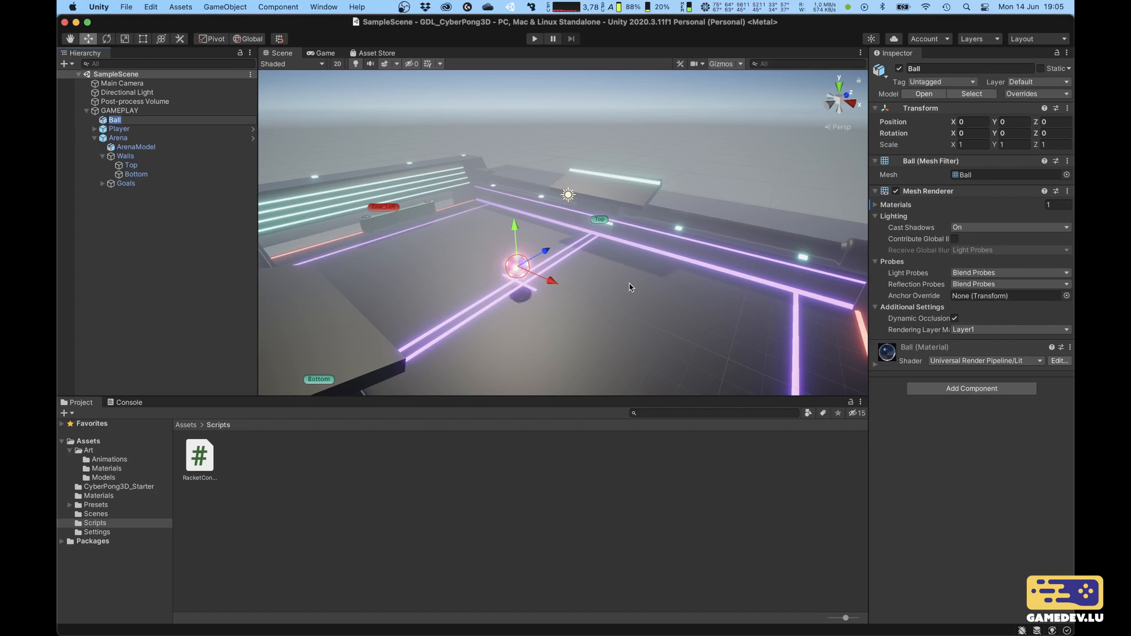
type("f")
key("Escape")
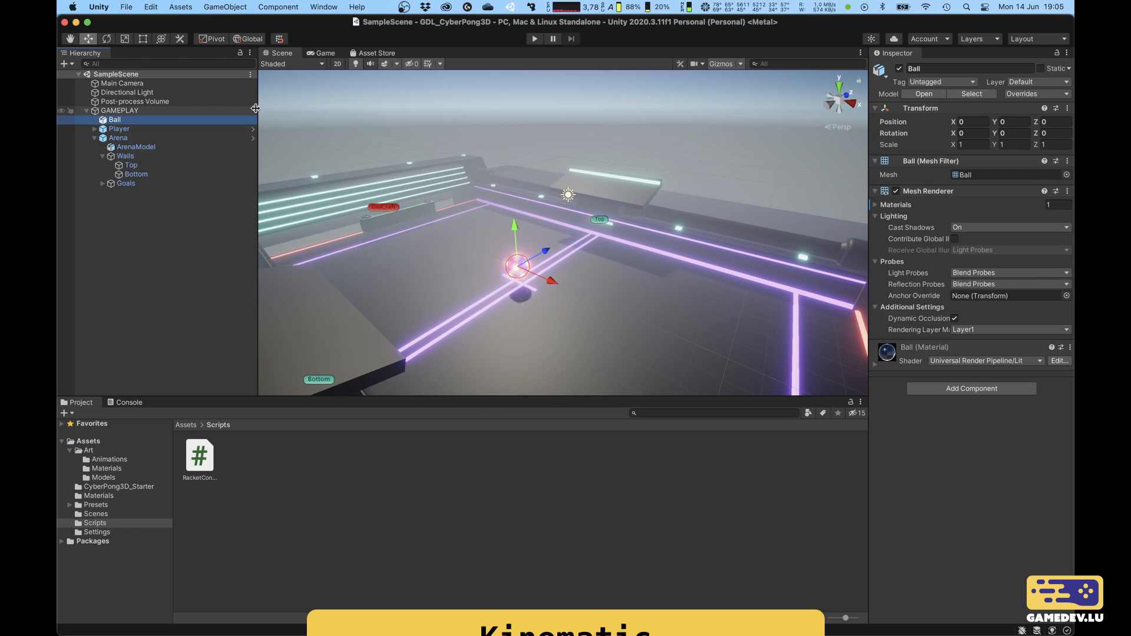
key("f")
scroll(558, 297, "down", 5)
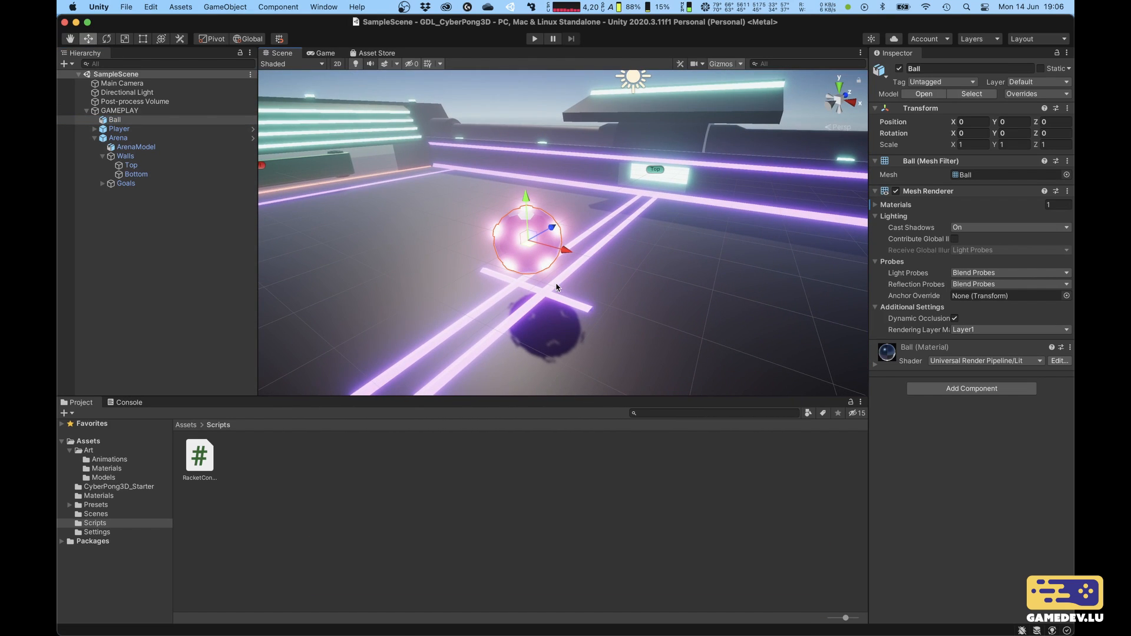
left_click(972, 388)
type("rigidbody")
key("Return")
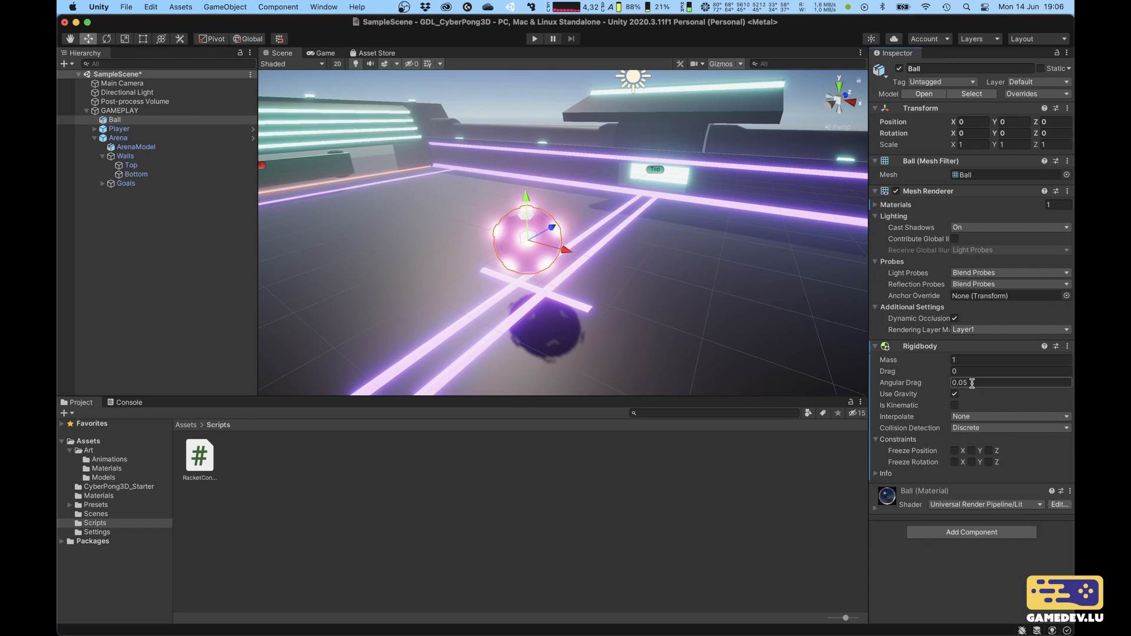
Step: Make the Ball's Rigidbody kinematic and set its collision detection to Continuous Speculative
left_click(954, 406)
left_click(876, 439)
left_click(1011, 428)
left_click(989, 466)
Step: Add a Sphere Collider to the Ball as a trigger and save the scene
left_click(950, 512)
type("Sphere")
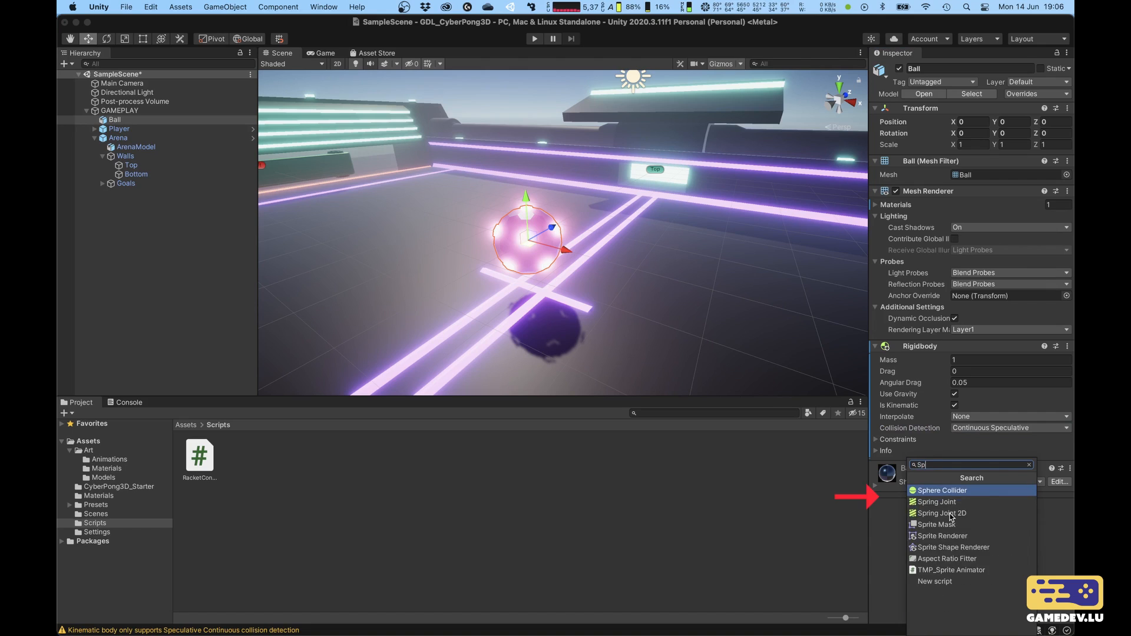
key("Return")
left_click(954, 497)
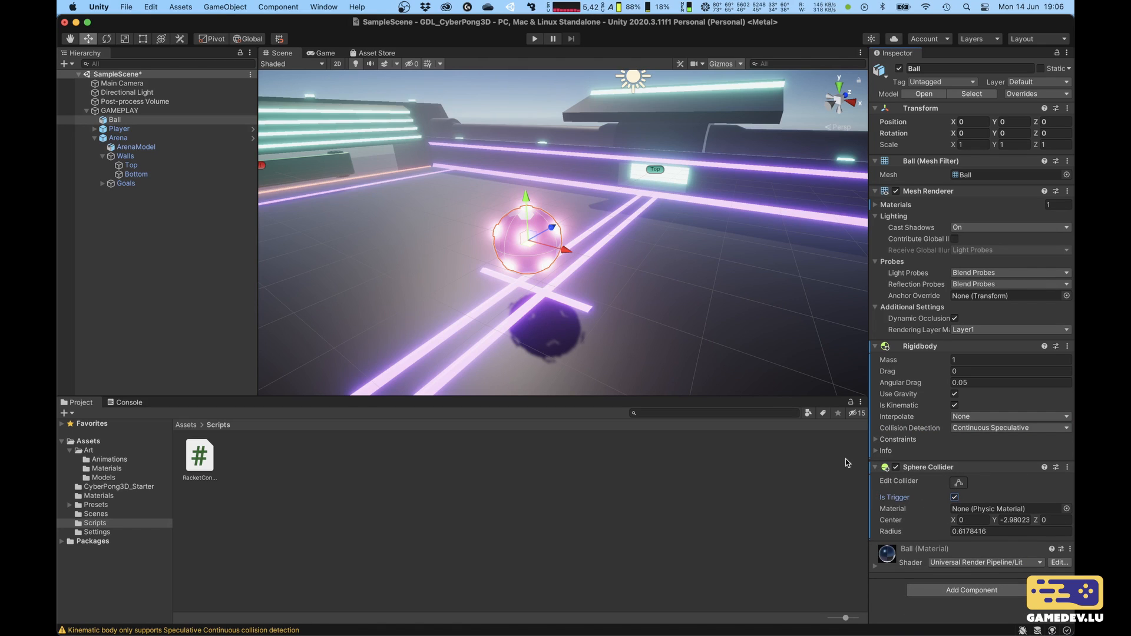
key("super+s")
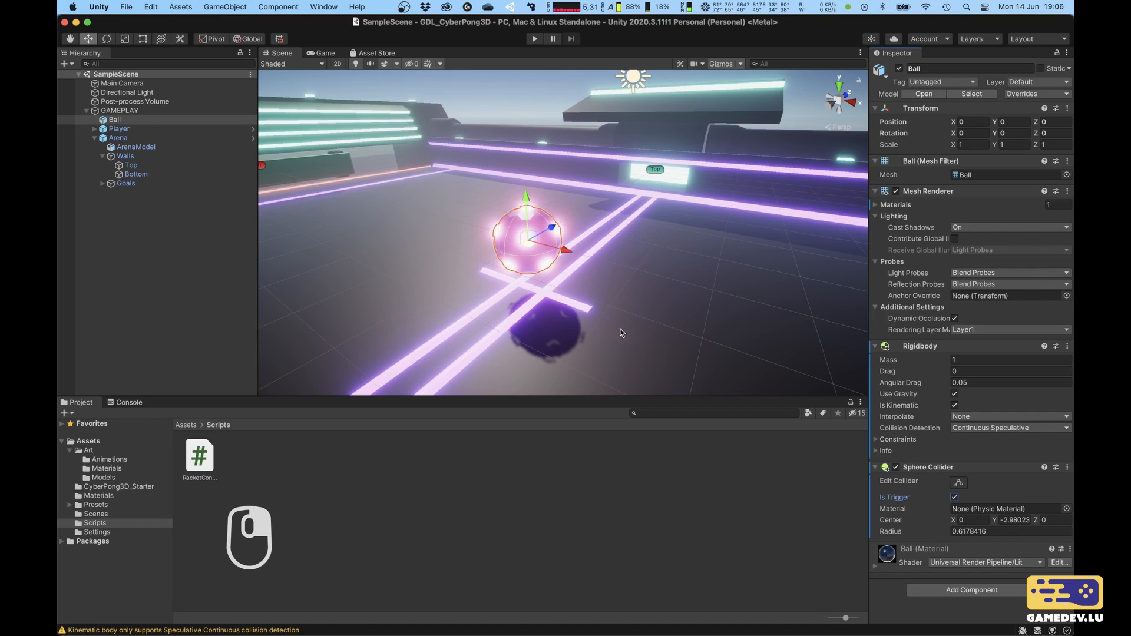
Step: Create a C# script named BallController in the Scripts folder and attach it to the Ball
left_click(223, 517)
right_click(249, 461)
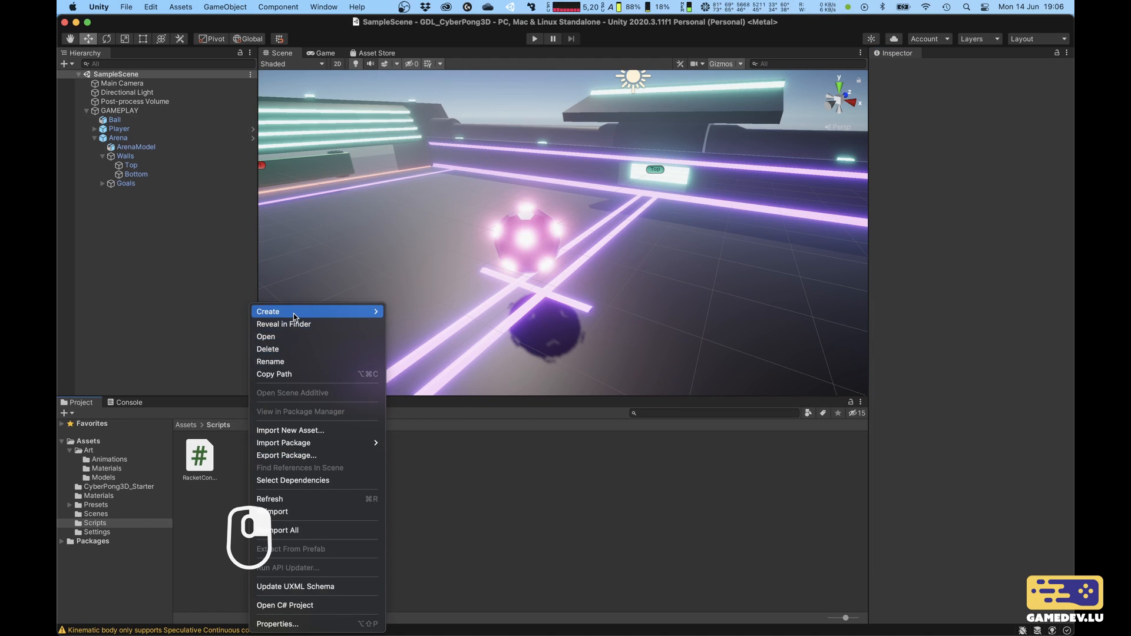
mouse_move(294, 314)
left_click(450, 118)
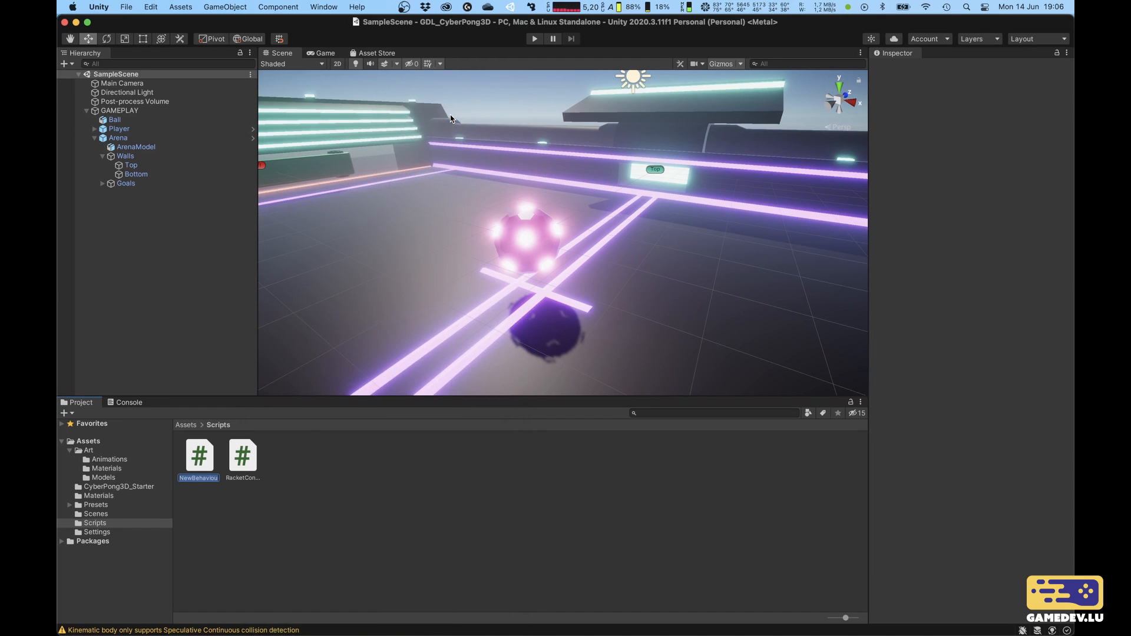
type("BallController")
key("Return")
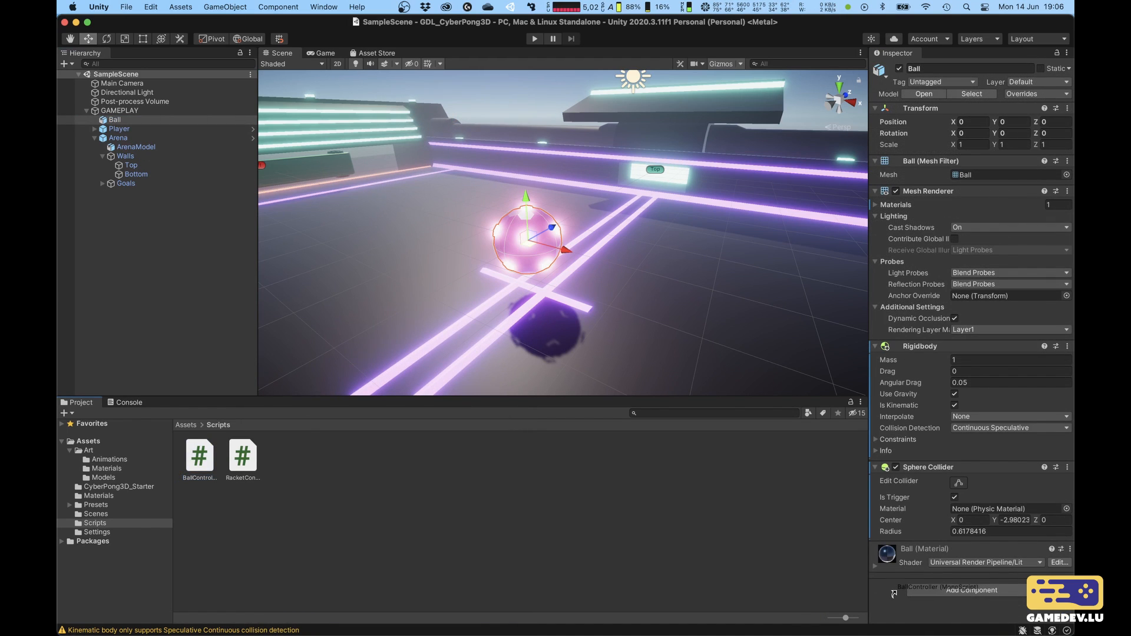
left_click_drag(894, 593, 905, 539)
Step: Open the BallController script and declare a public float field named speed at the start of the class
double_click(212, 458)
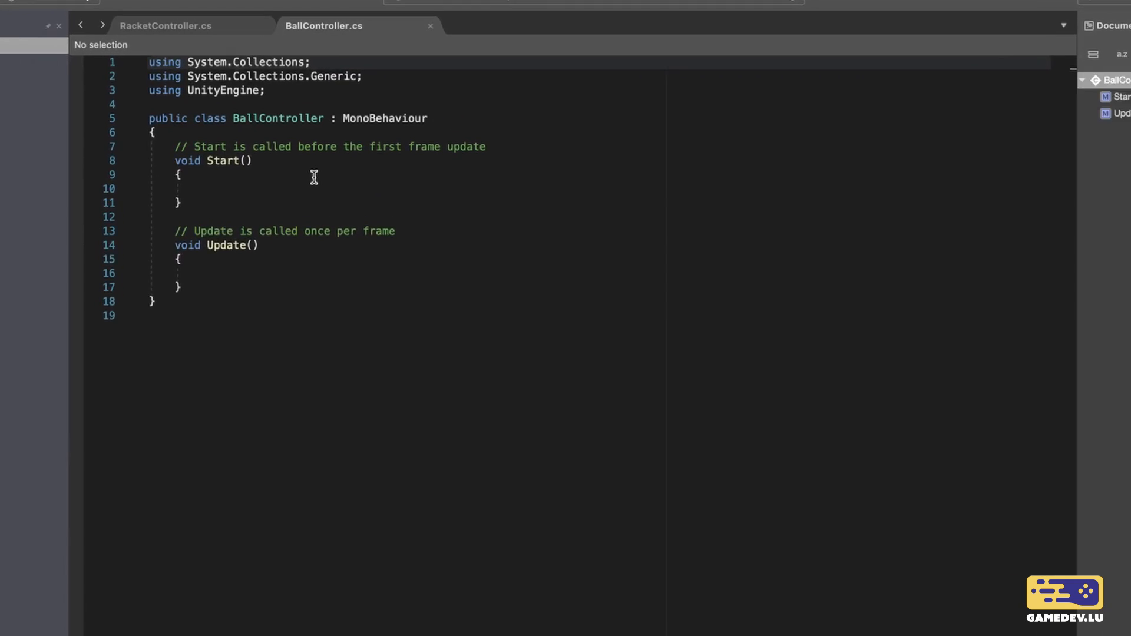
left_click(354, 119)
key("Return")
key("Return")
key("Return")
key("Up")
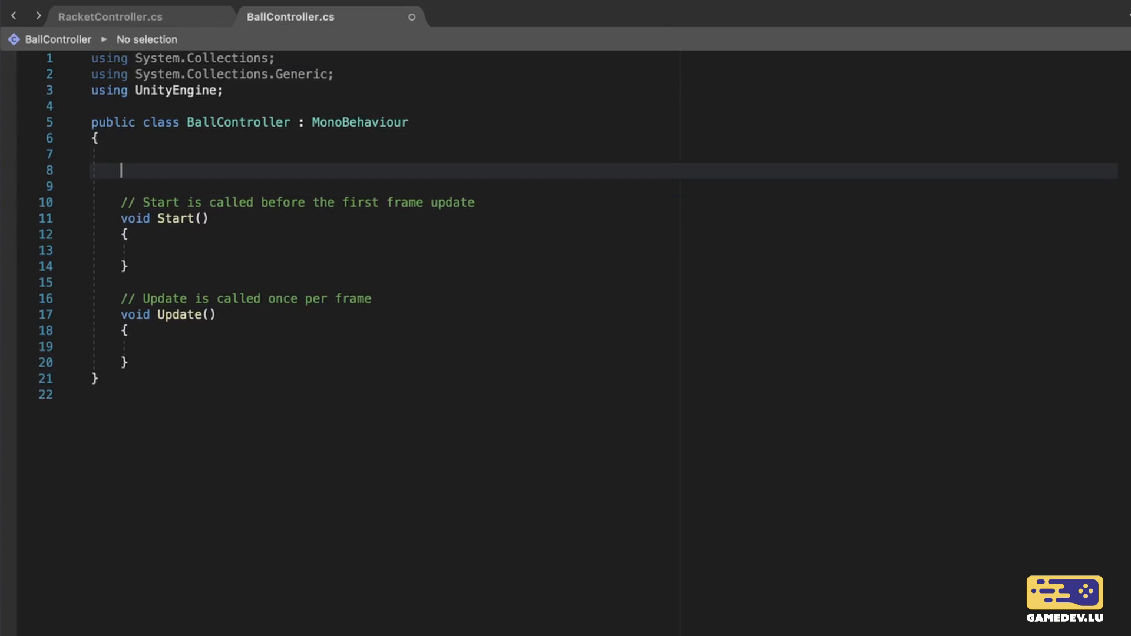
type("public float speed;")
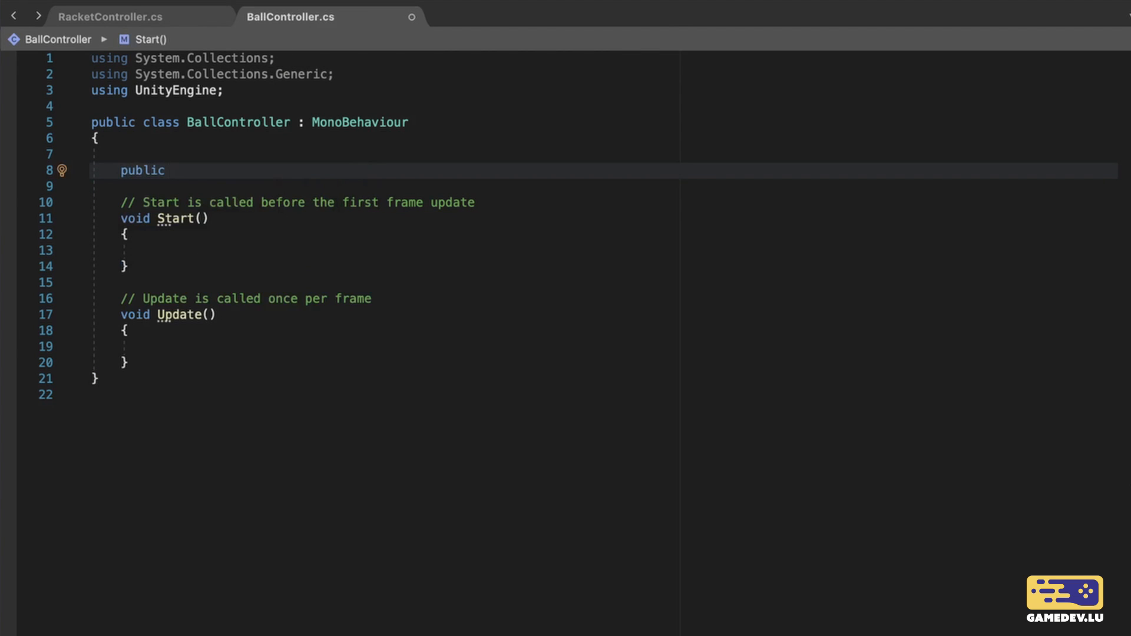
key("Return")
key("Return")
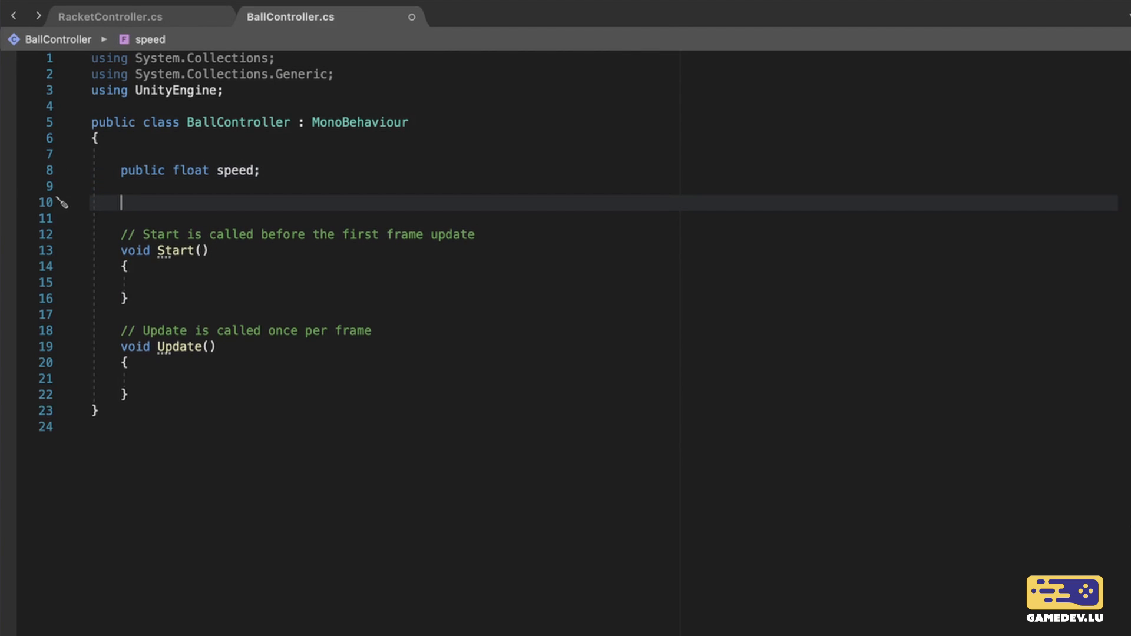
Step: Declare the private fields Vector3 direction and Rigidbody rb below the speed field
type("private Vector3 direction;")
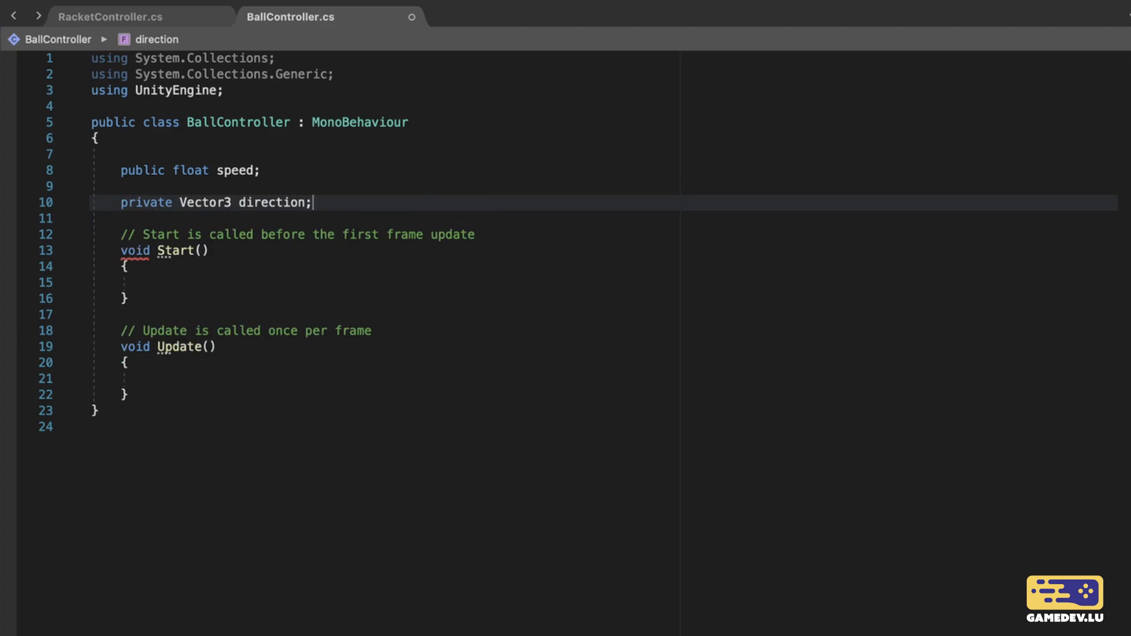
key("Return")
type("private R")
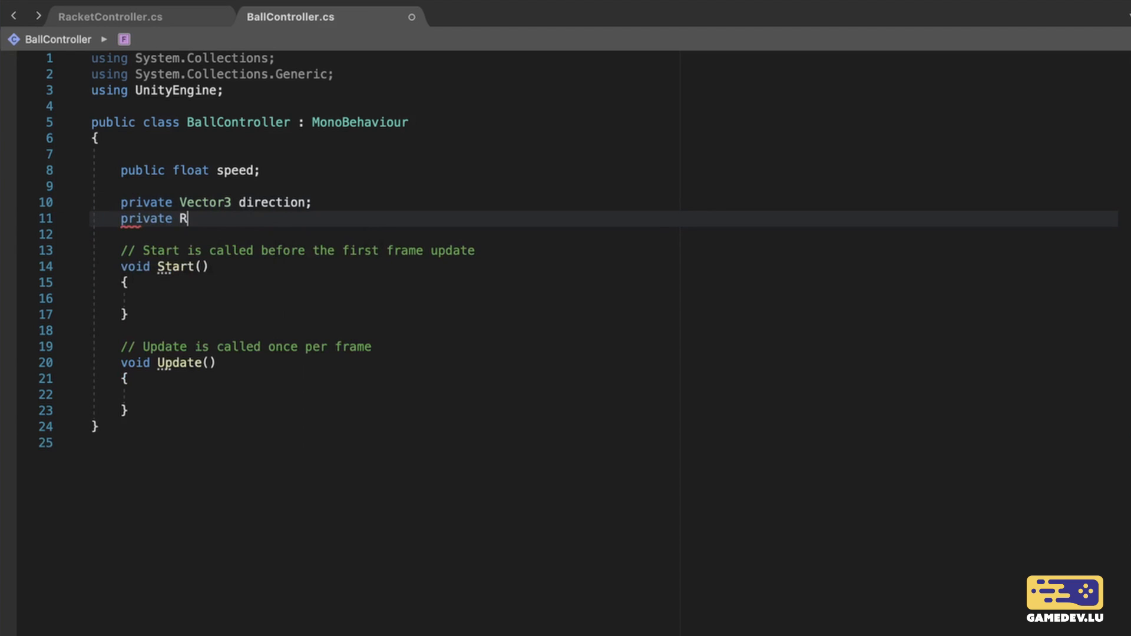
type("igidbody rb;")
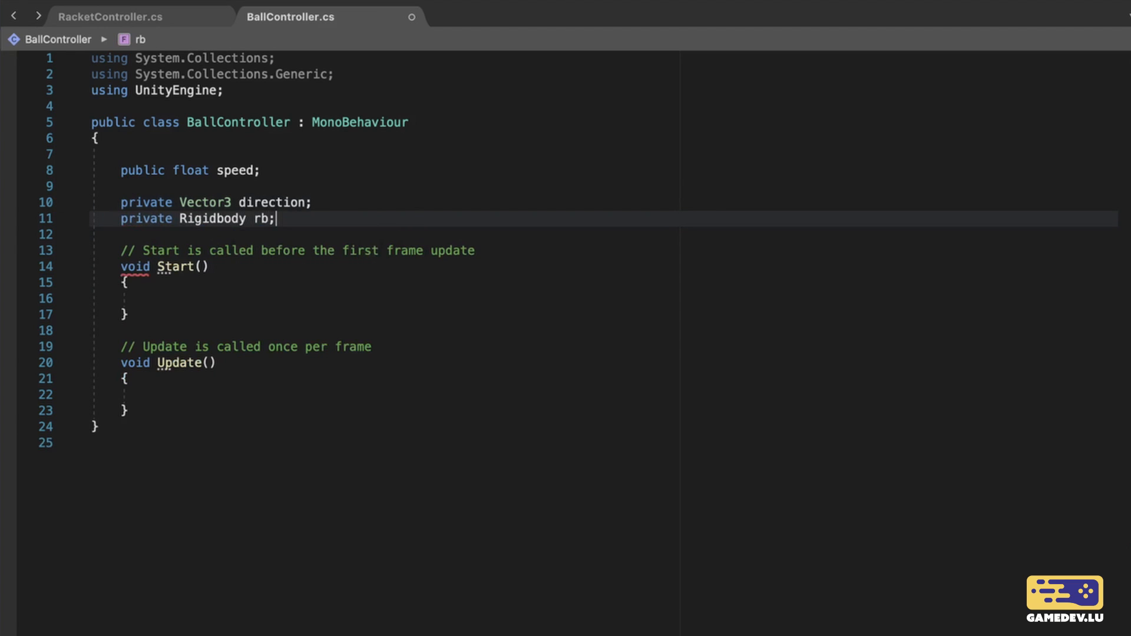
Step: Assign this.rb = GetComponent<Rigidbody>(); inside the Start method
key("Down")
key("Down")
key("Down")
key("Down")
key("Down")
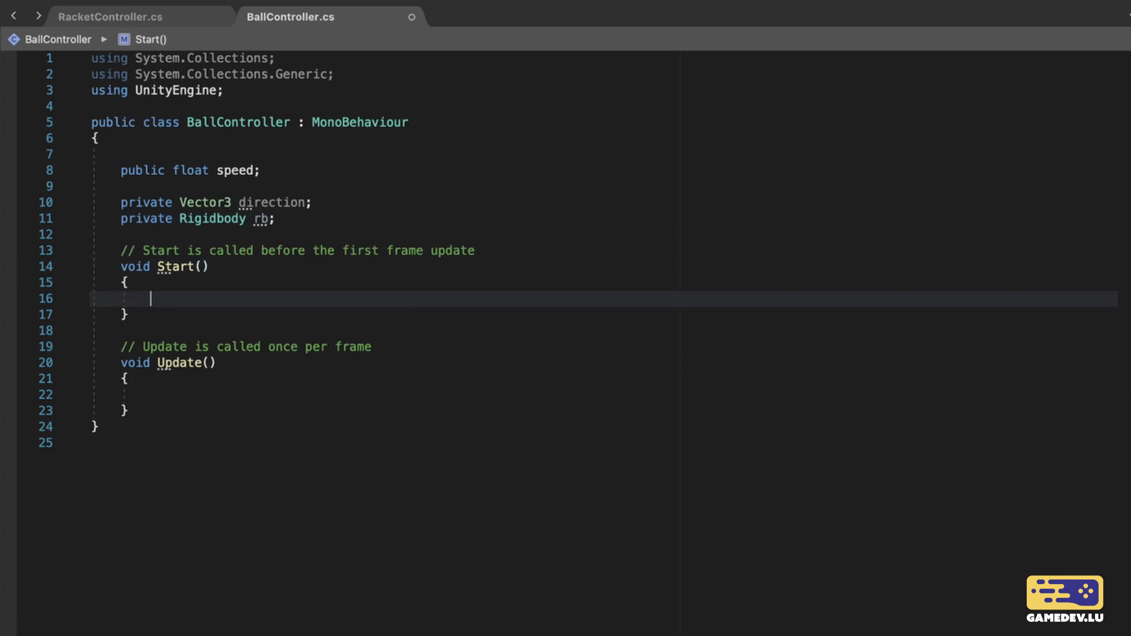
type("this.rb = GetComponent")
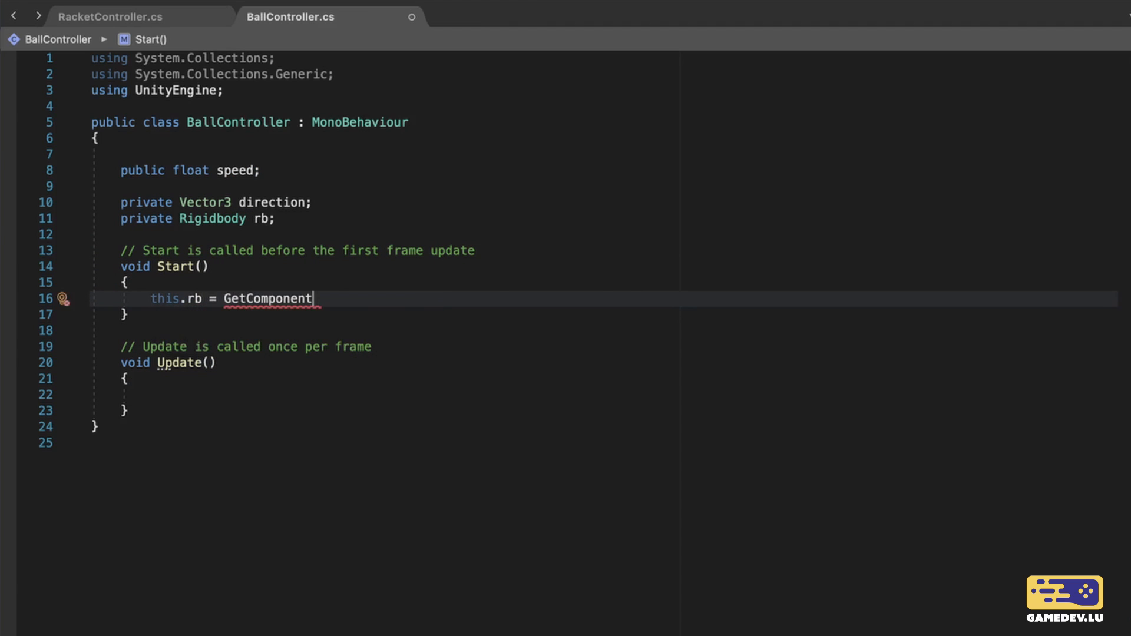
type("<Rigidbody>();")
key("Return")
Step: Initialize this.direction in Start with new Vector3(0.5f, 0, 0.5f)
type("this.")
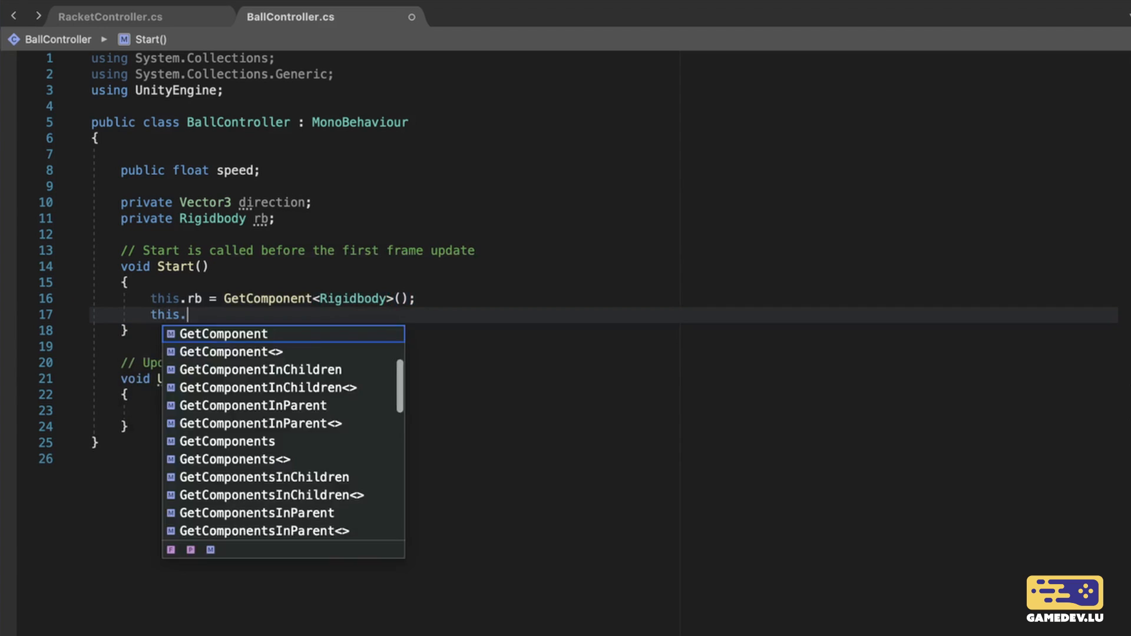
type("direction = new Vector3(")
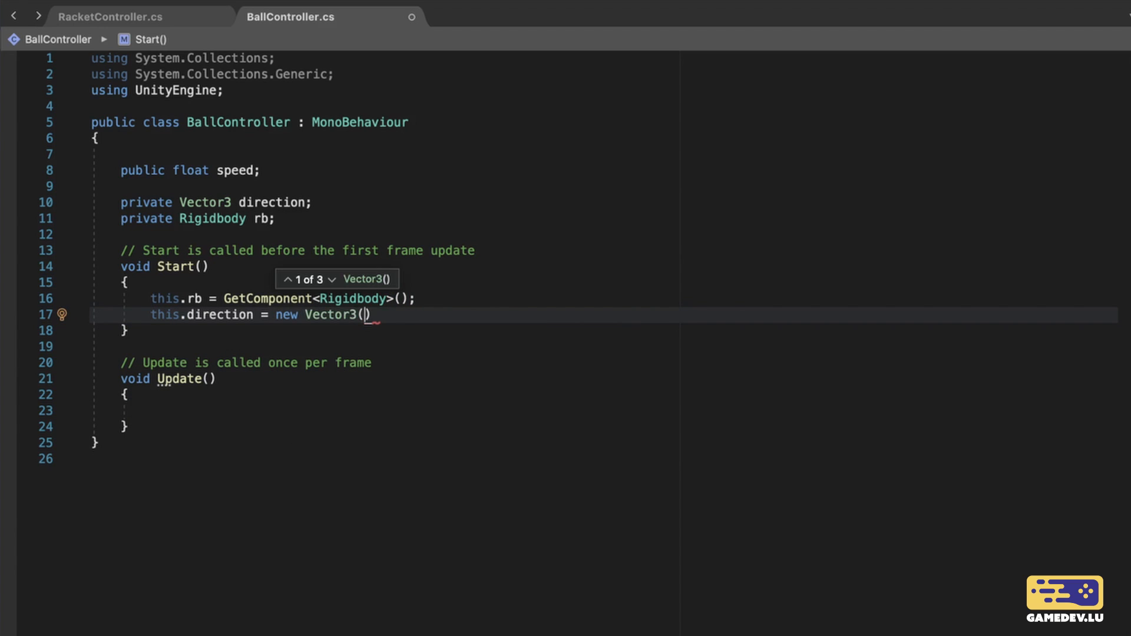
left_click(333, 280)
left_click(333, 281)
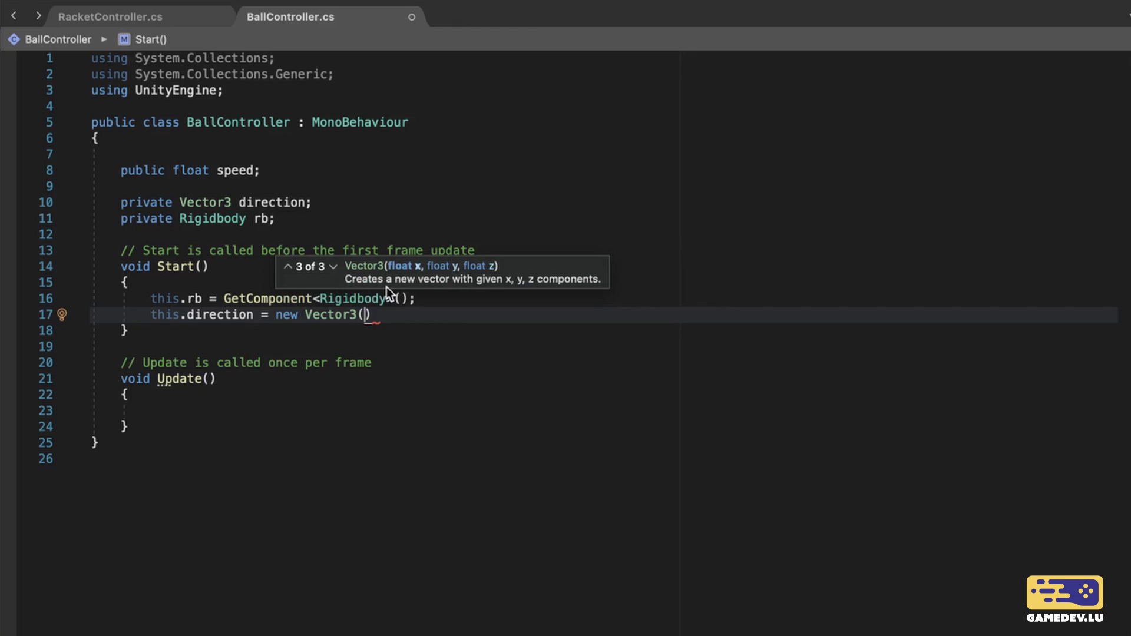
left_click(289, 267)
left_click(333, 267)
type("0.5f, 0, 0.5f);")
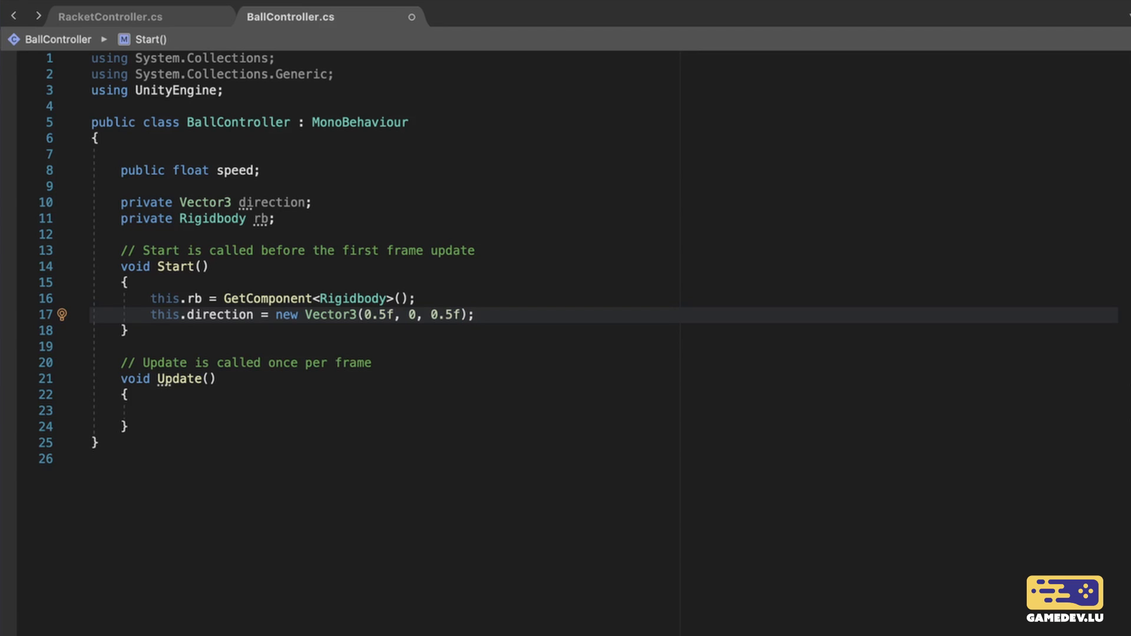
Step: Write the comment "// Method 1" as the first line inside the Update method
left_click(193, 408)
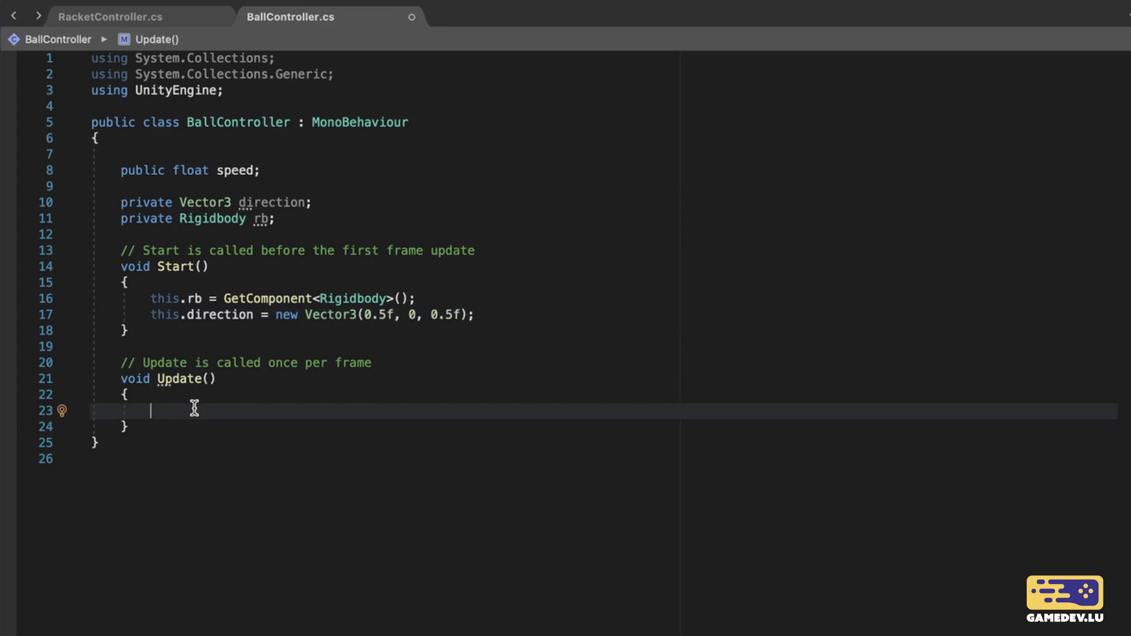
type("// MEthod 1")
key("shift+alt+Left")
key("shift+alt+Left")
type("Method 1")
key("Return")
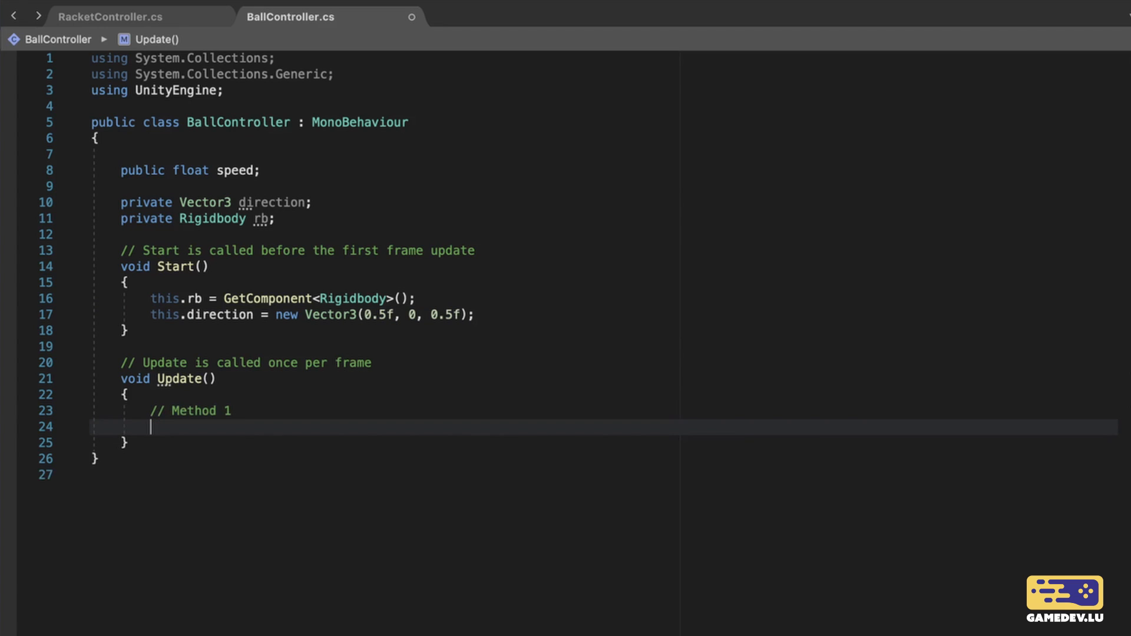
Step: Add transform.position += direction * speed * Time.deltaTime; under the Method 1 comment and save the script
type("tra")
key("Tab")
type(".po")
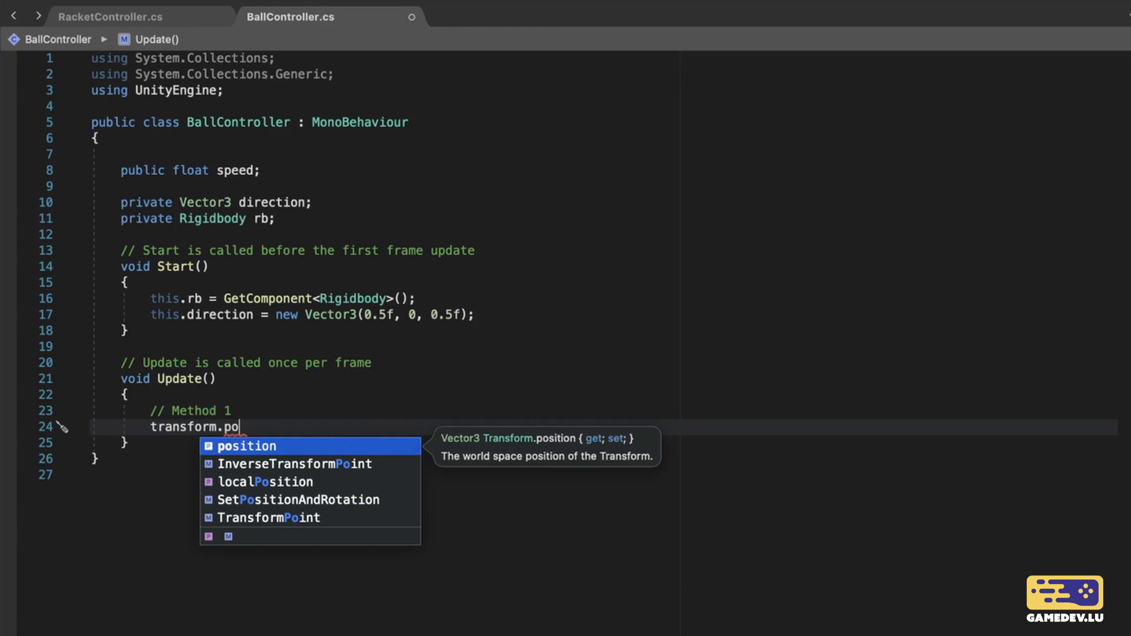
key("Tab")
type("+=")
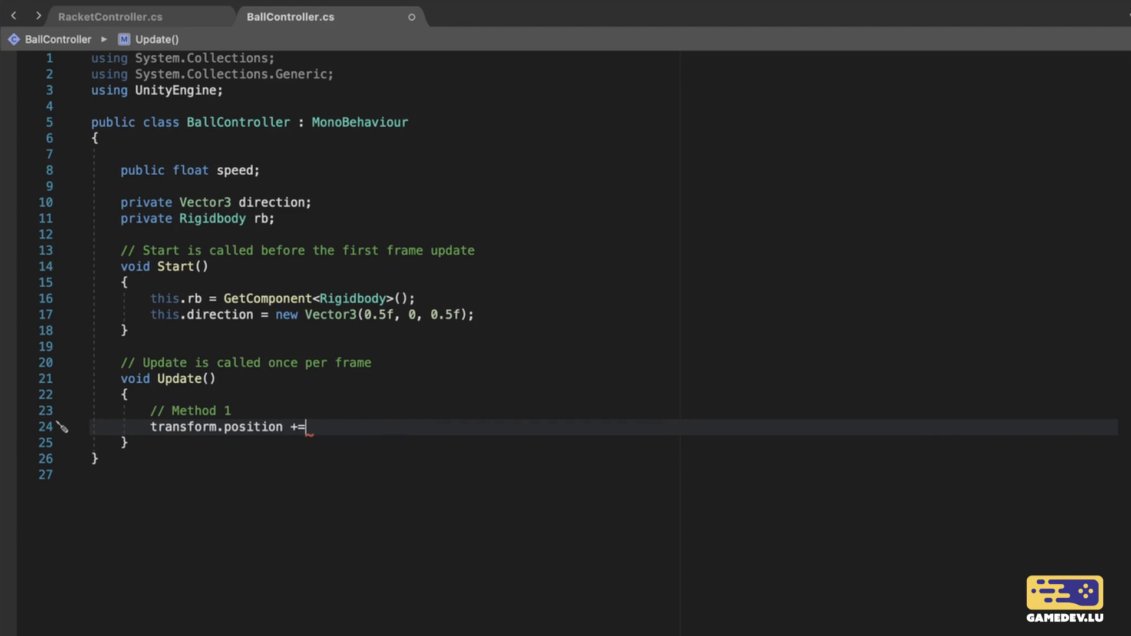
type(" direct")
key("Tab")
type("* speed")
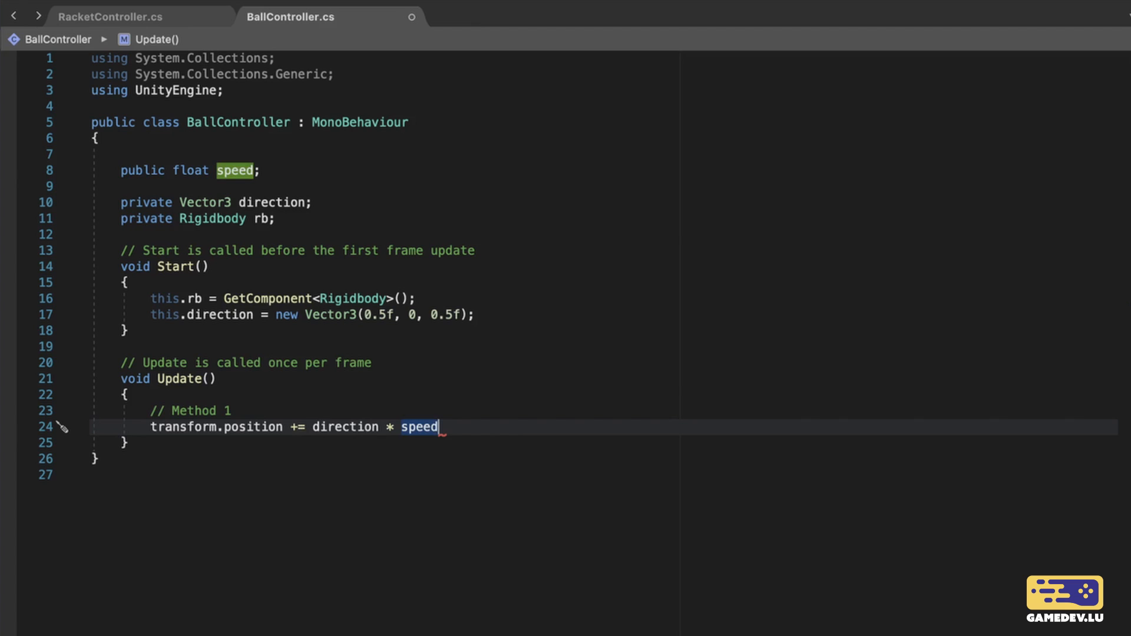
type(" * Time.del")
key("Tab")
type(";")
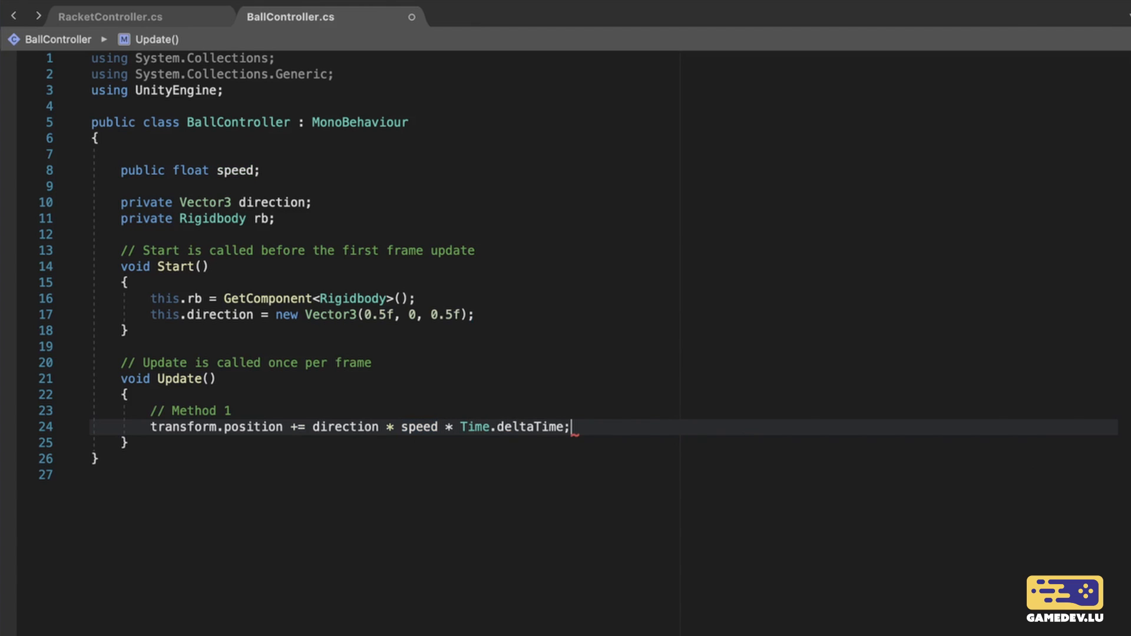
key("super+s")
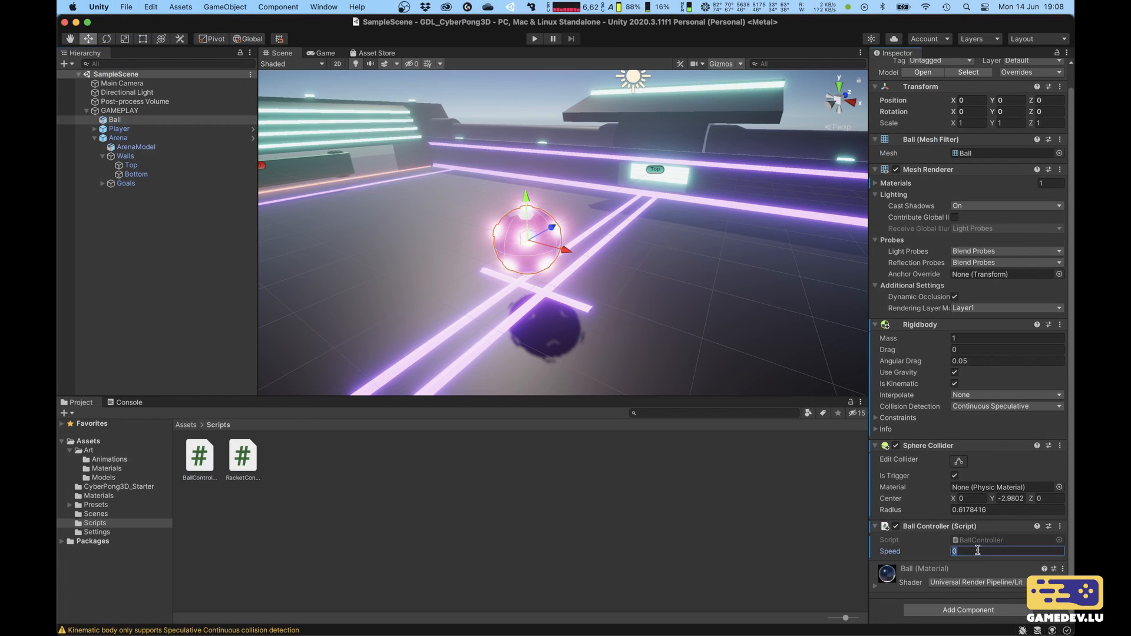
Step: Set the Ball Controller's Speed to 5 in Unity and run the game
type("5")
key("Return")
left_click(534, 40)
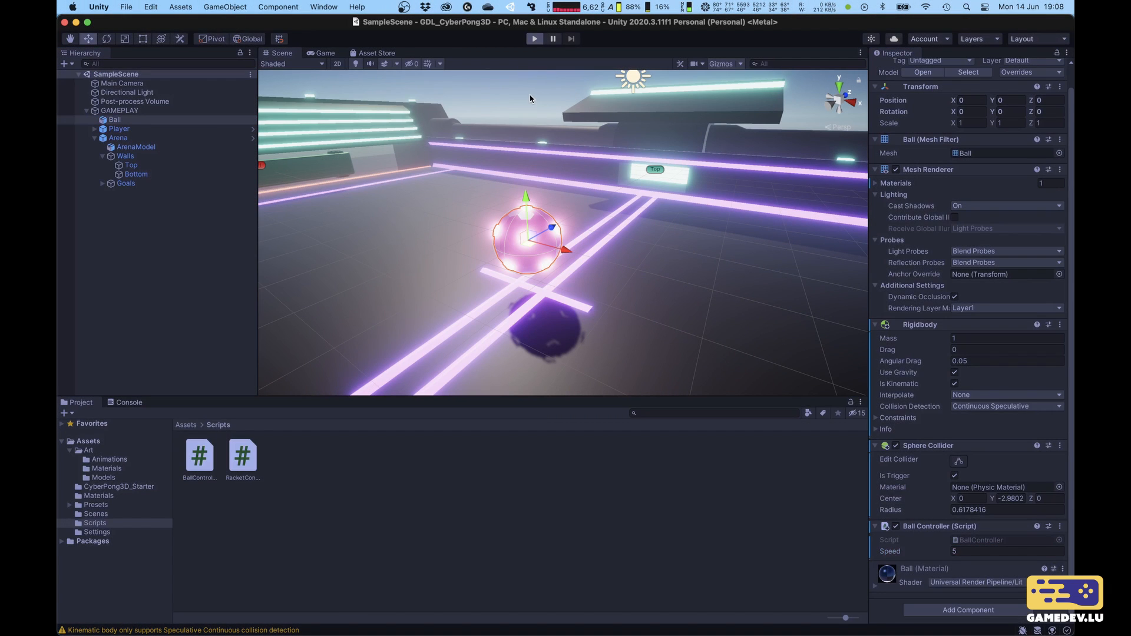
Step: Run the game to test the ball's movement, and comment out the Method 1 transform.position line in BallController's Update method
left_click(535, 40)
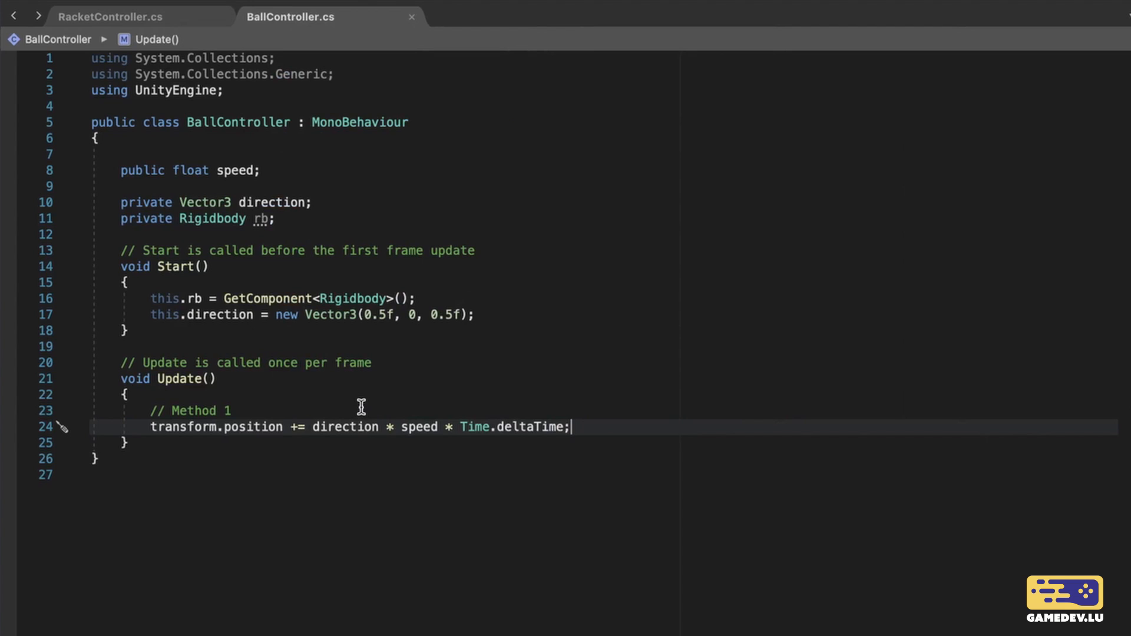
left_click(361, 408)
key("Down")
key("Home")
type("//")
Step: Add a FixedUpdate method below Update in the BallController script
key("Down")
key("Return")
key("Return")
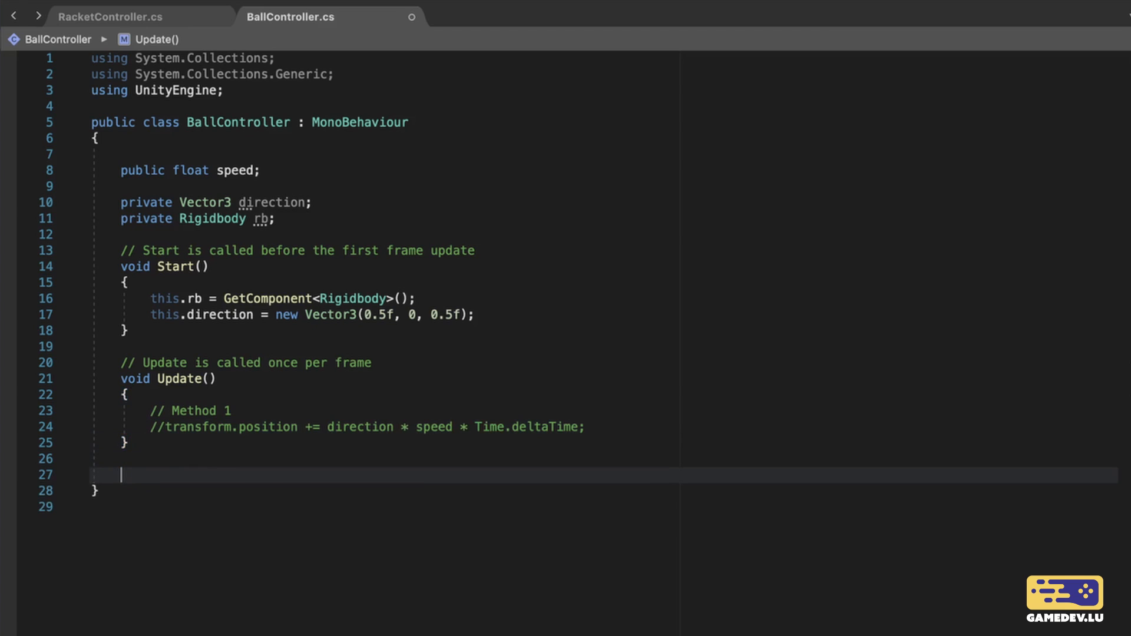
type("Fixe")
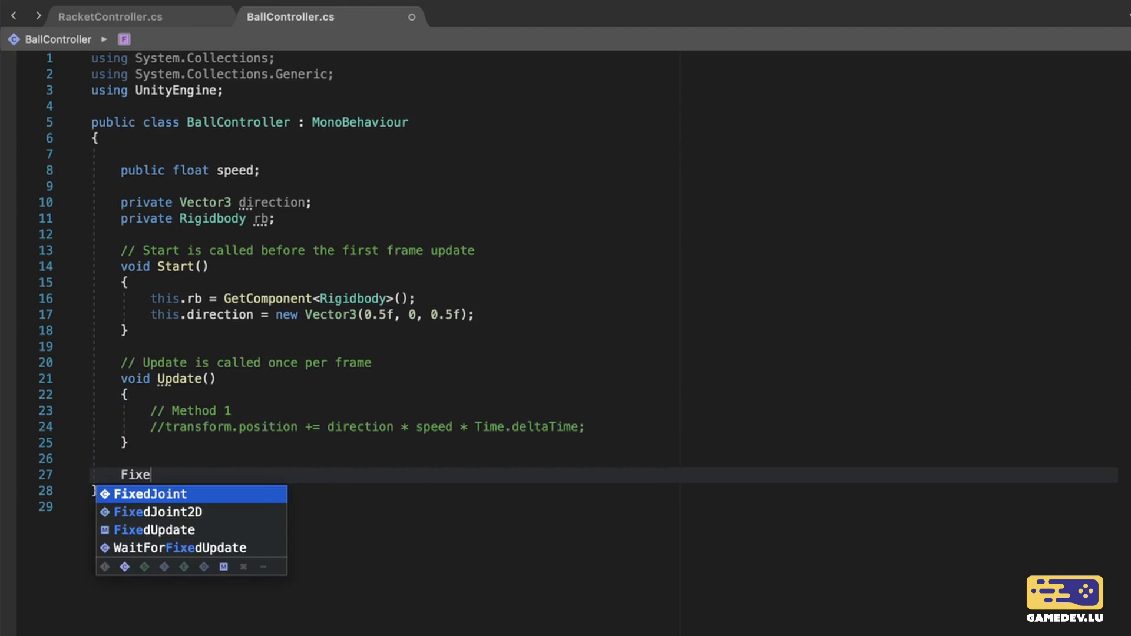
key("Down")
key("Down")
key("Return")
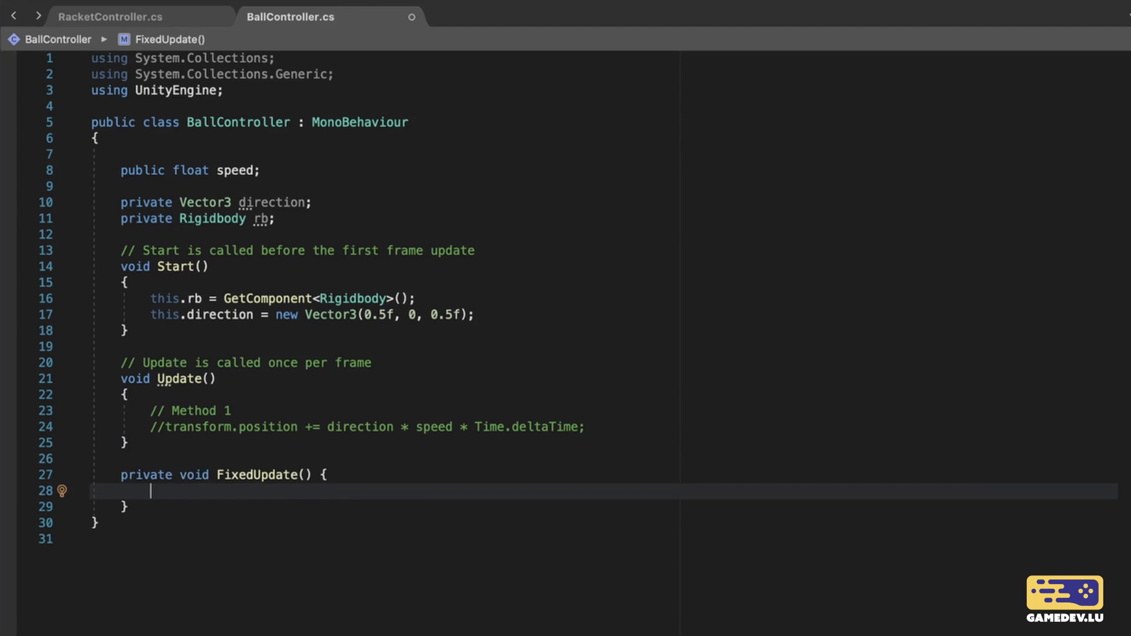
Step: Remove the private modifier from FixedUpdate so it is declared as void FixedUpdate()
key("Up")
key("Right")
key("Right")
key("shift+super+Left")
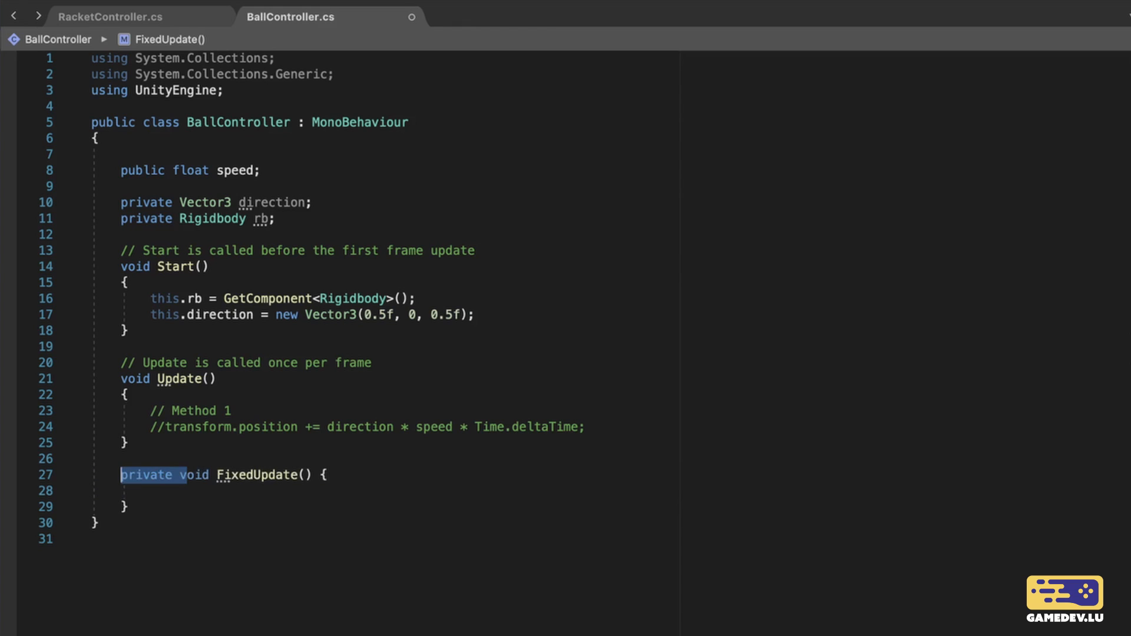
key("Right")
key("alt+BackSpace")
key("Down")
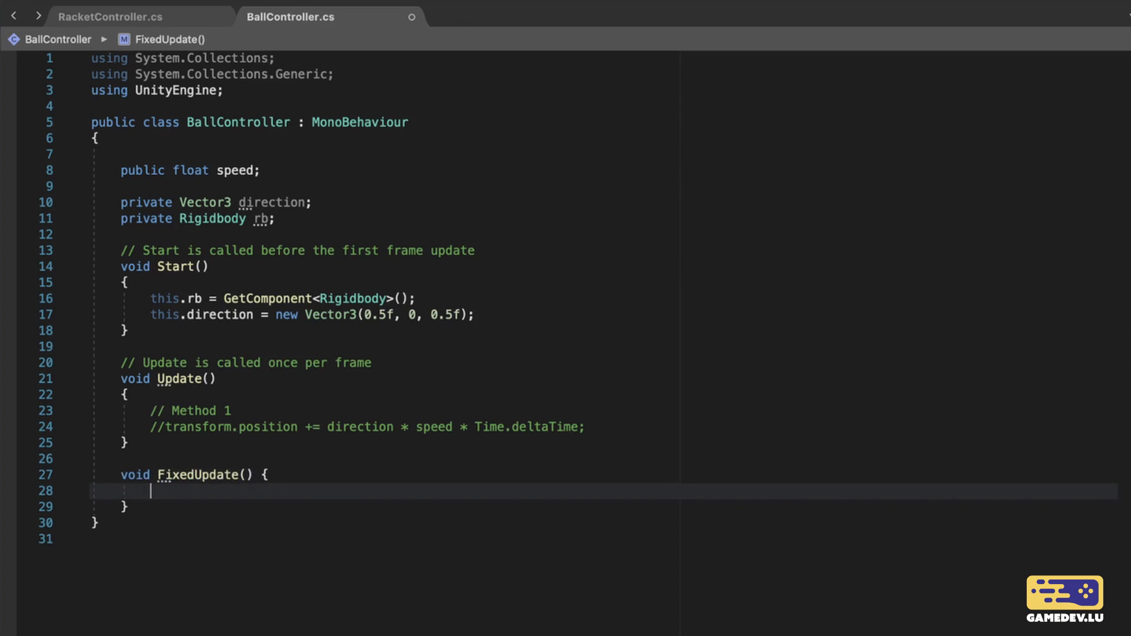
Step: Write this.rb.MovePosition(this.rb.position) in the FixedUpdate body
type("this.rb")
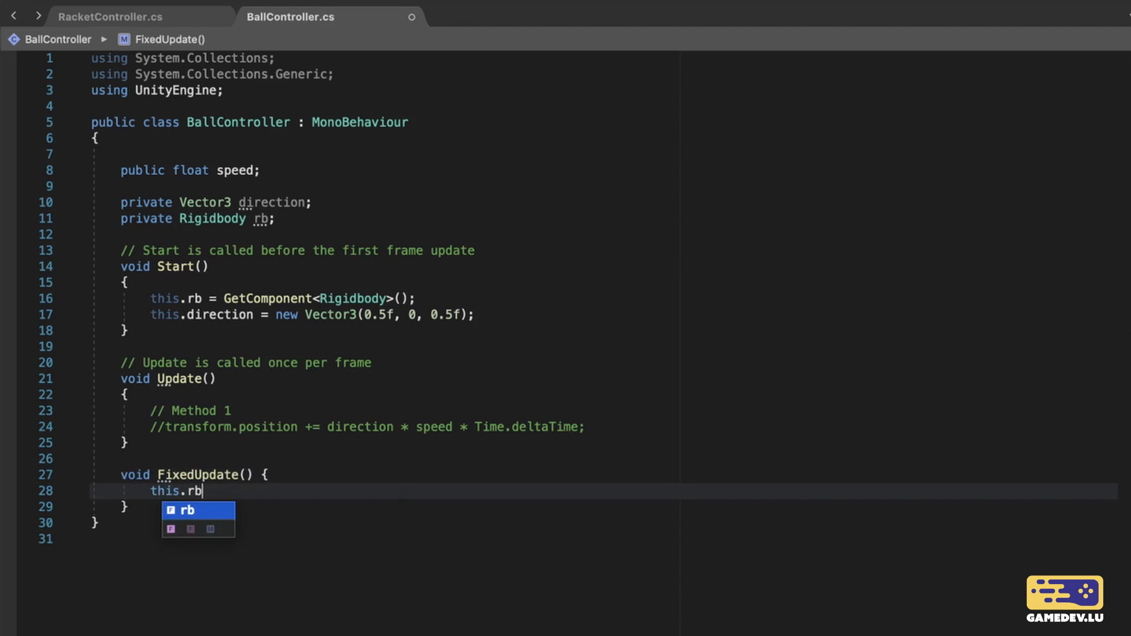
type(".Move")
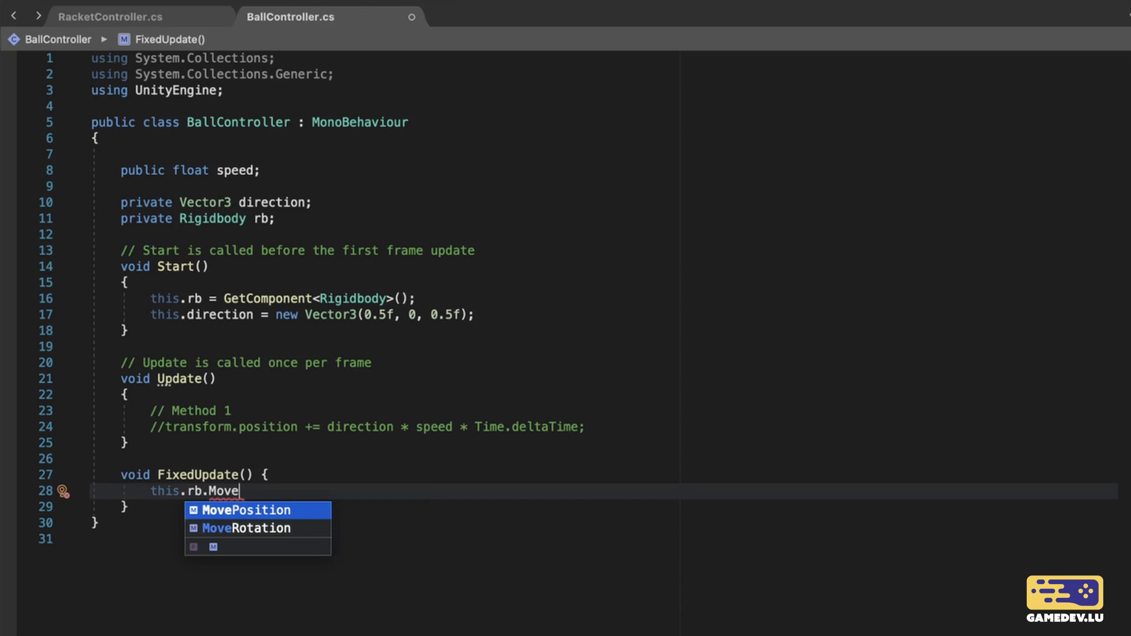
key("Return")
type("rb.position")
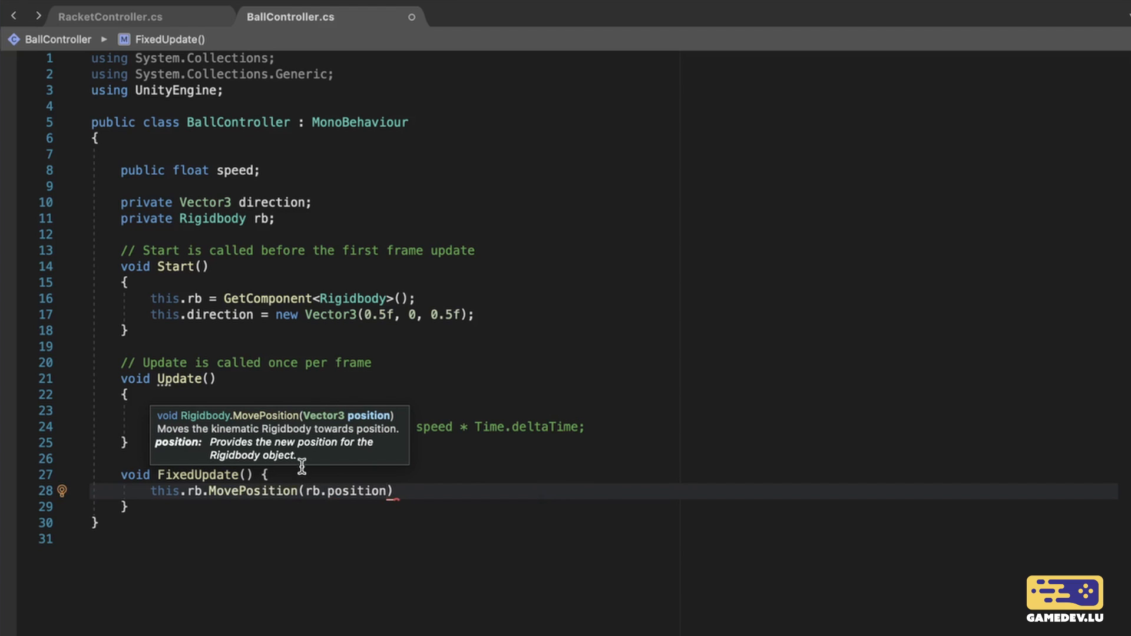
left_click(303, 487)
type("this.")
key("super+Right")
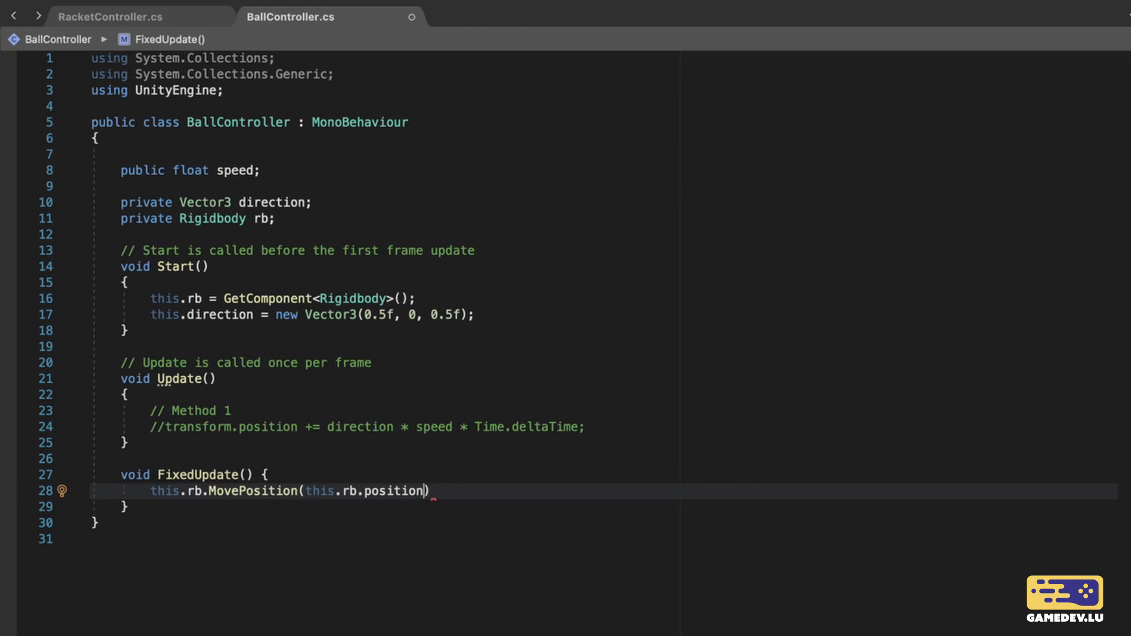
Step: Extend the MovePosition argument with + direction * speed * Time.fixedDeltaTime and finish the statement with a semicolon
key("alt+shift+Left")
type("+ direction")
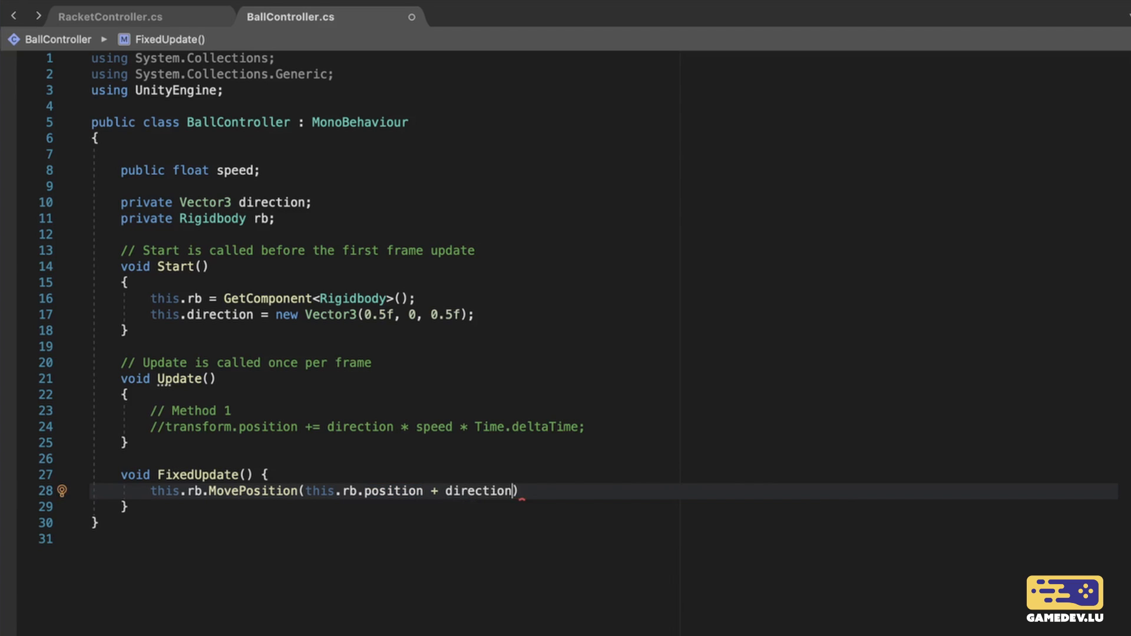
key("alt+shift+Left")
key("Right")
type("* speed * Time")
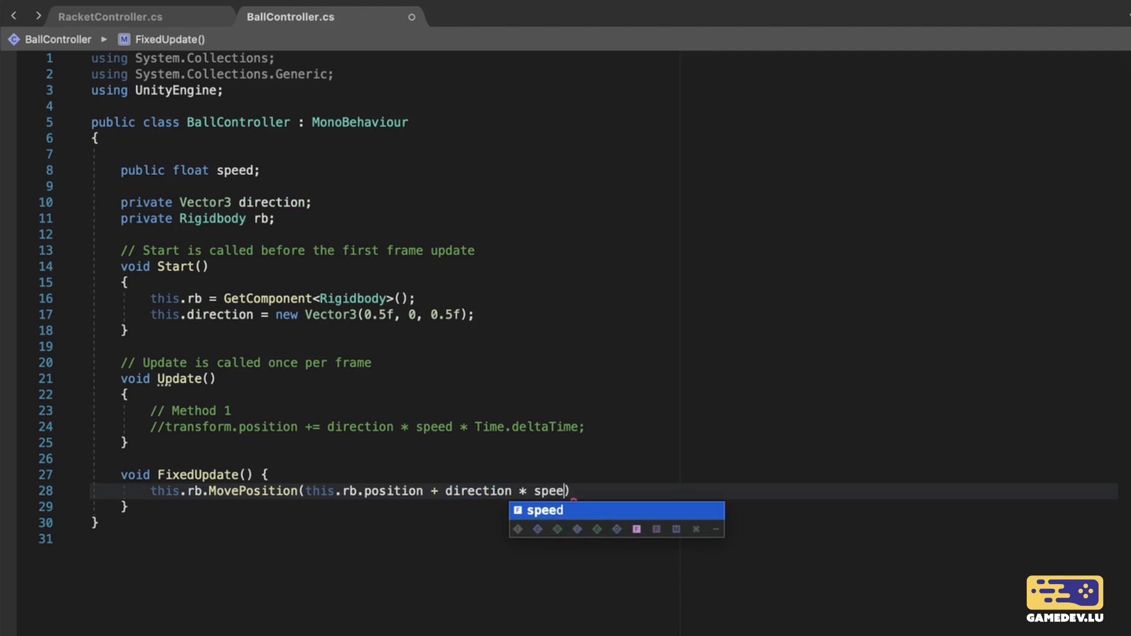
type(".fix")
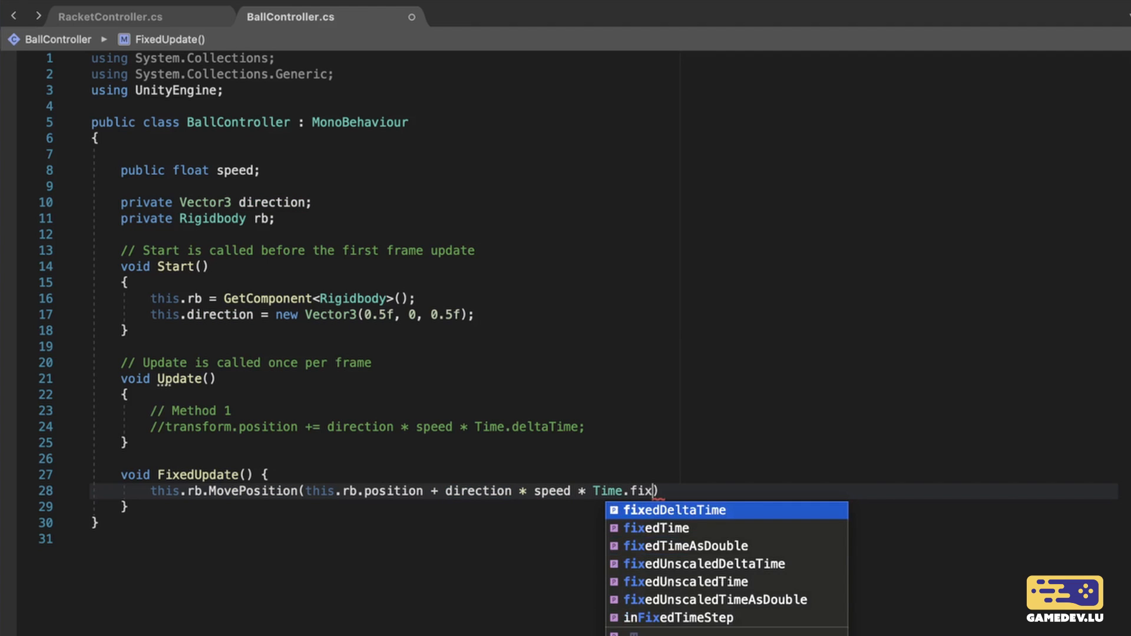
key("Return")
key("Right")
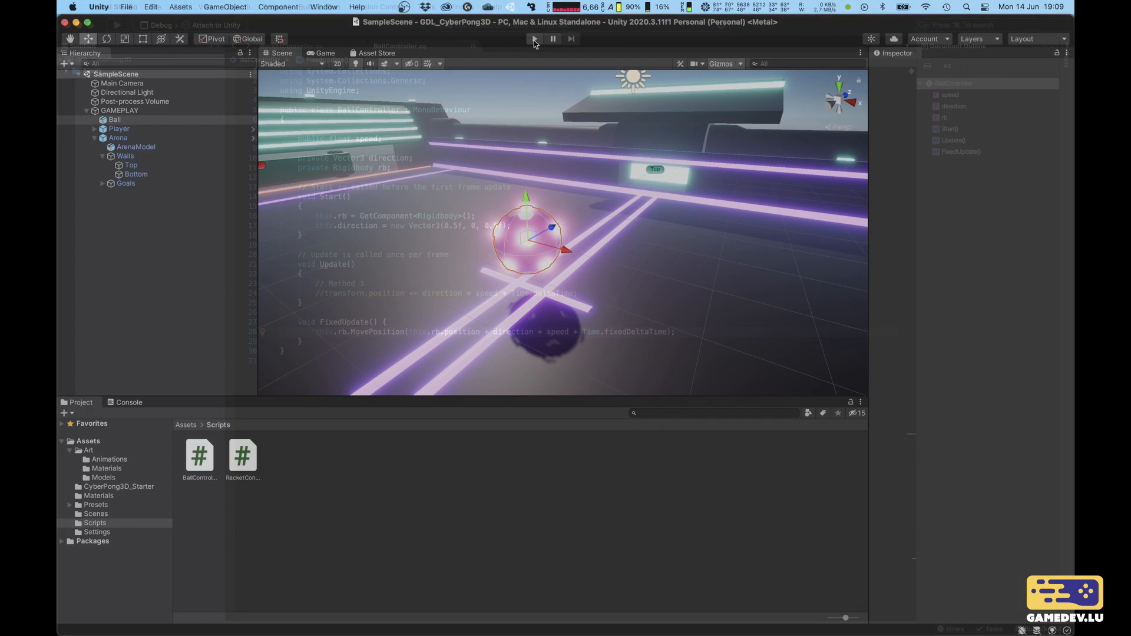
Step: Play-test the ball's MovePosition movement in Unity, stop the game and select the Ball object
left_click(533, 39)
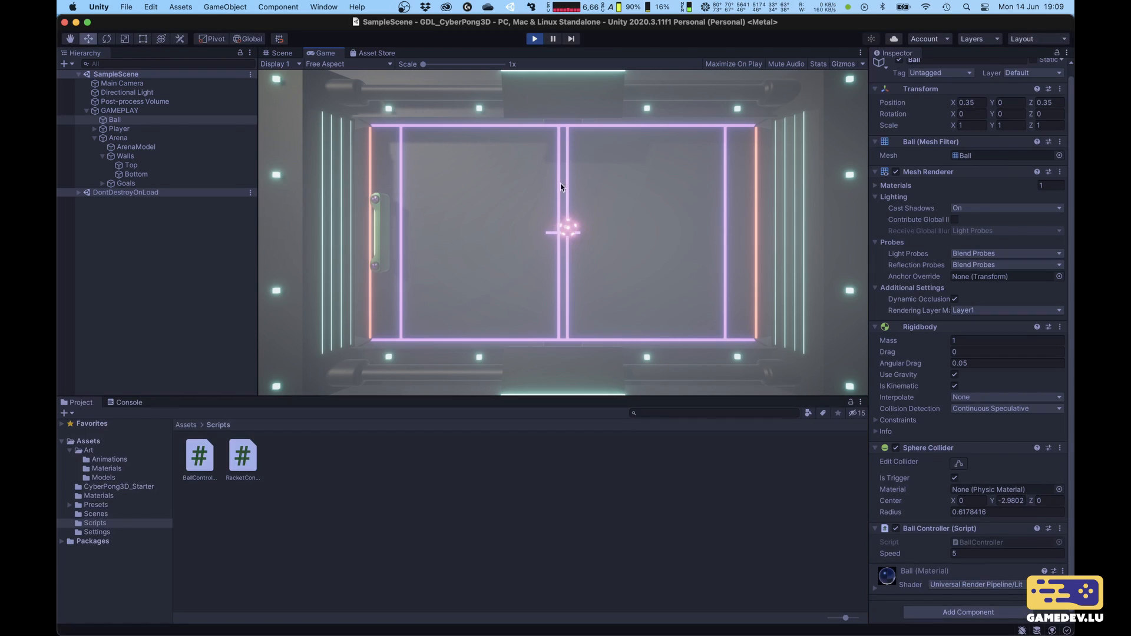
left_click(533, 39)
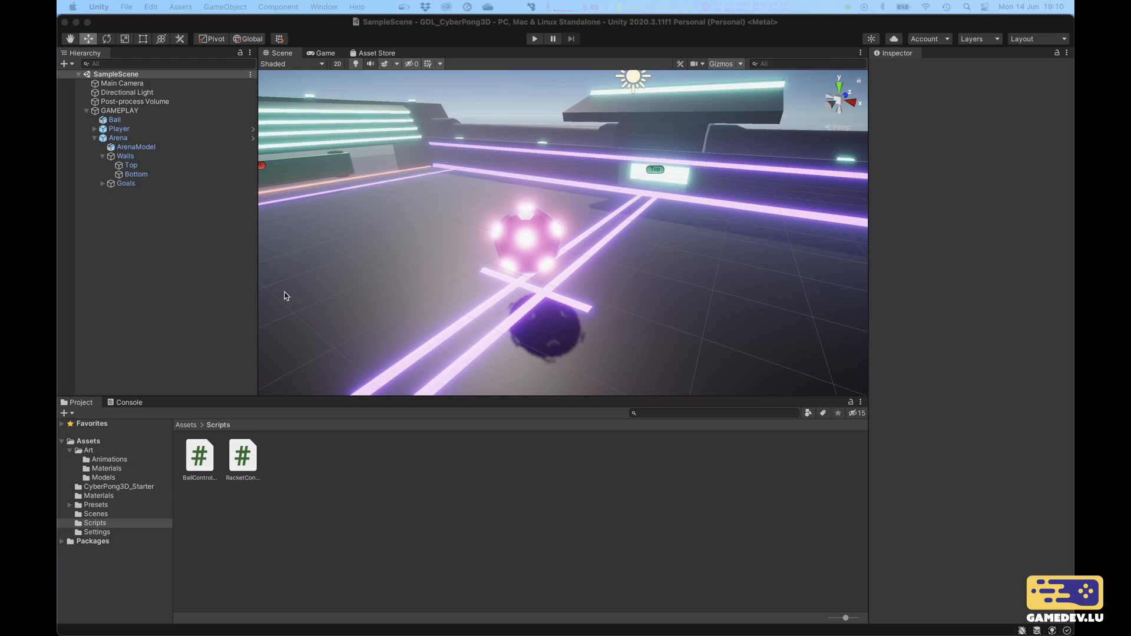
left_click(519, 250)
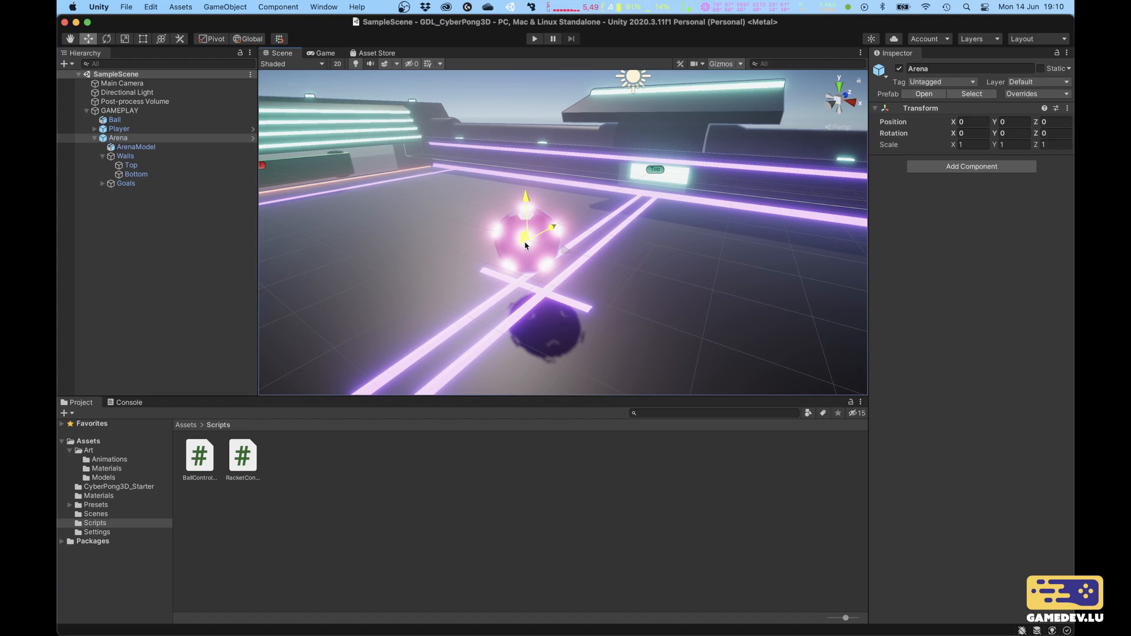
left_click(118, 119)
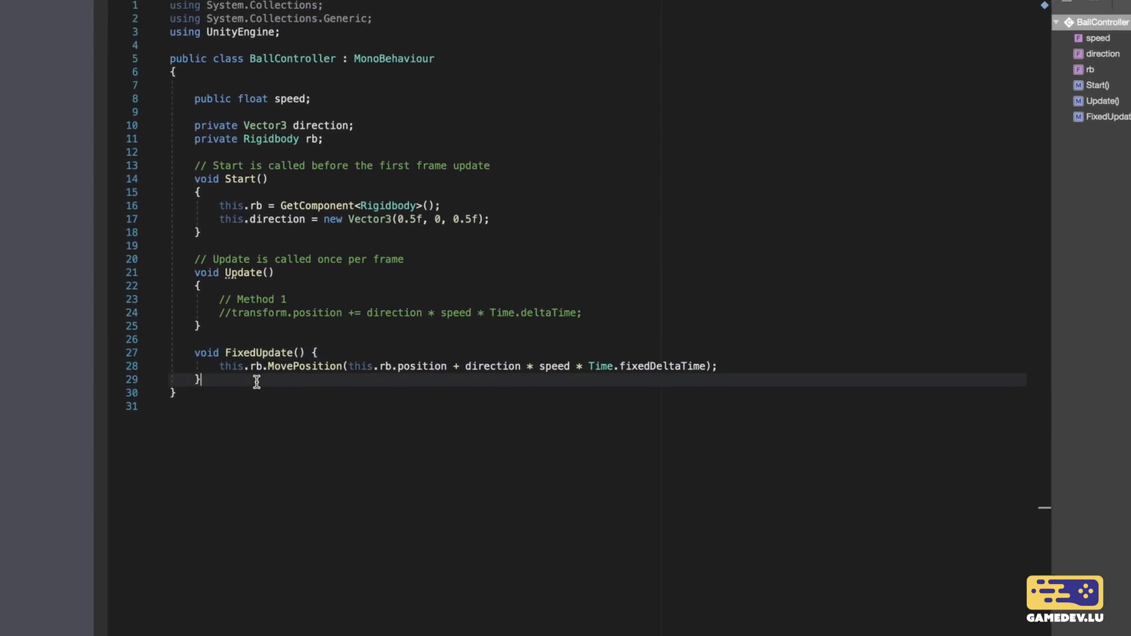
Step: Add an OnTriggerEnter(Collider other) method below FixedUpdate in the BallController script
key("Return")
key("Return")
type("On")
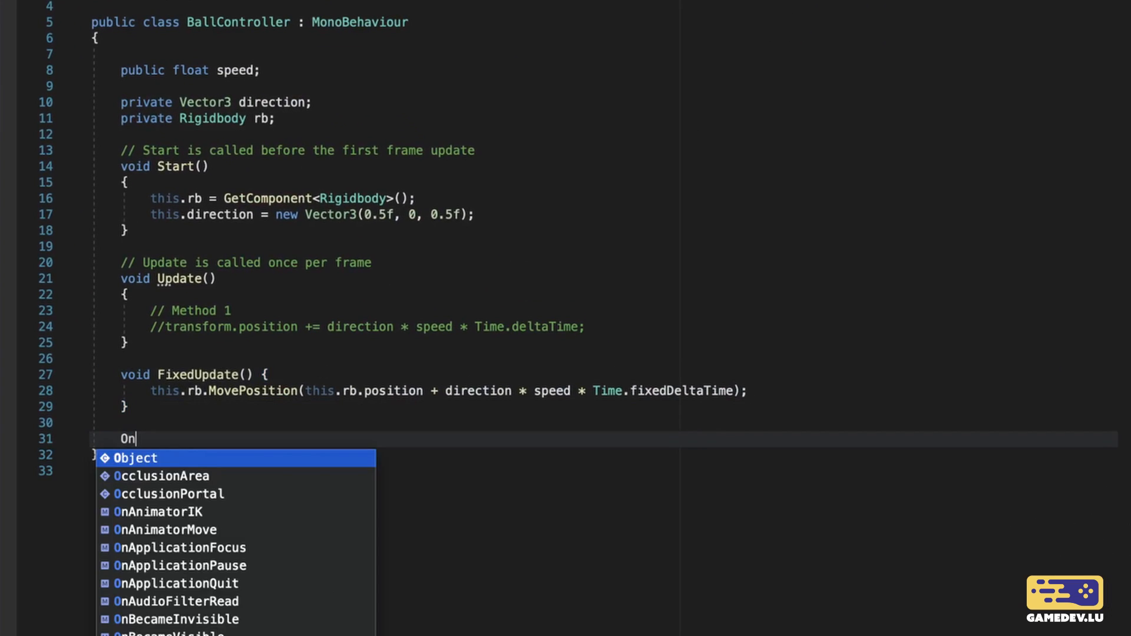
type("Trigg")
key("Down")
key("Down")
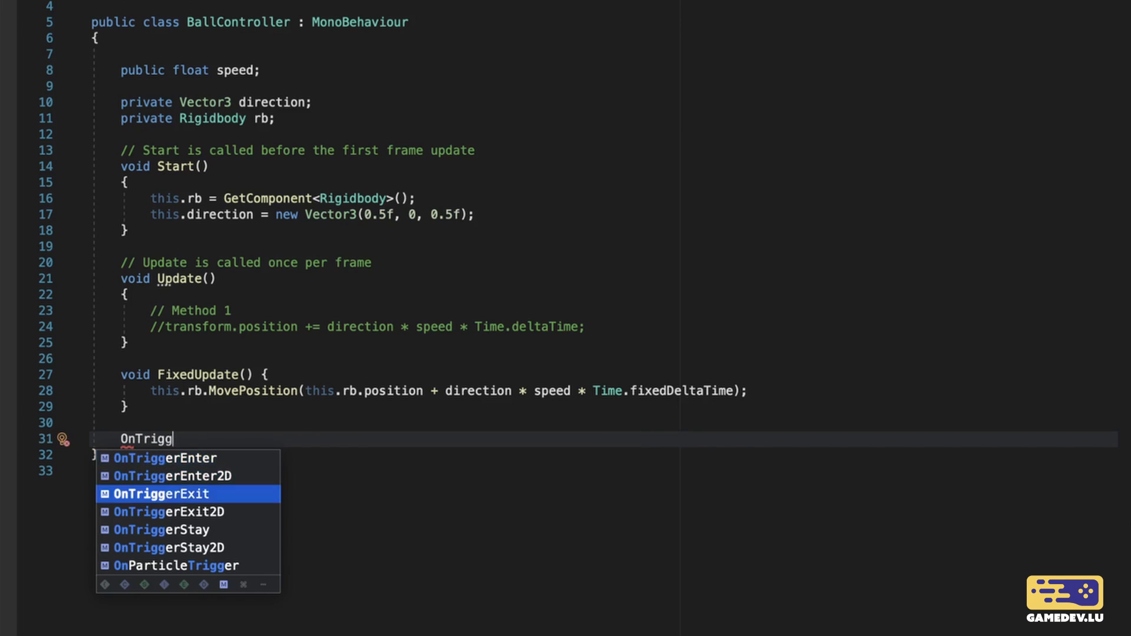
key("Up")
key("Up")
key("Return")
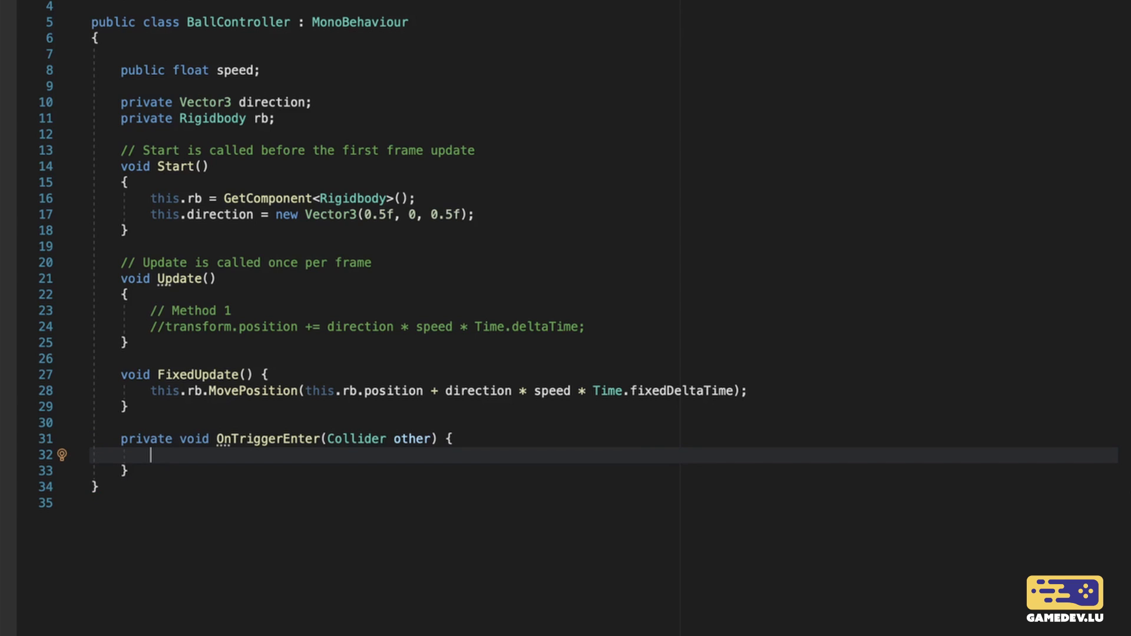
scroll(215, 419, "down", 3)
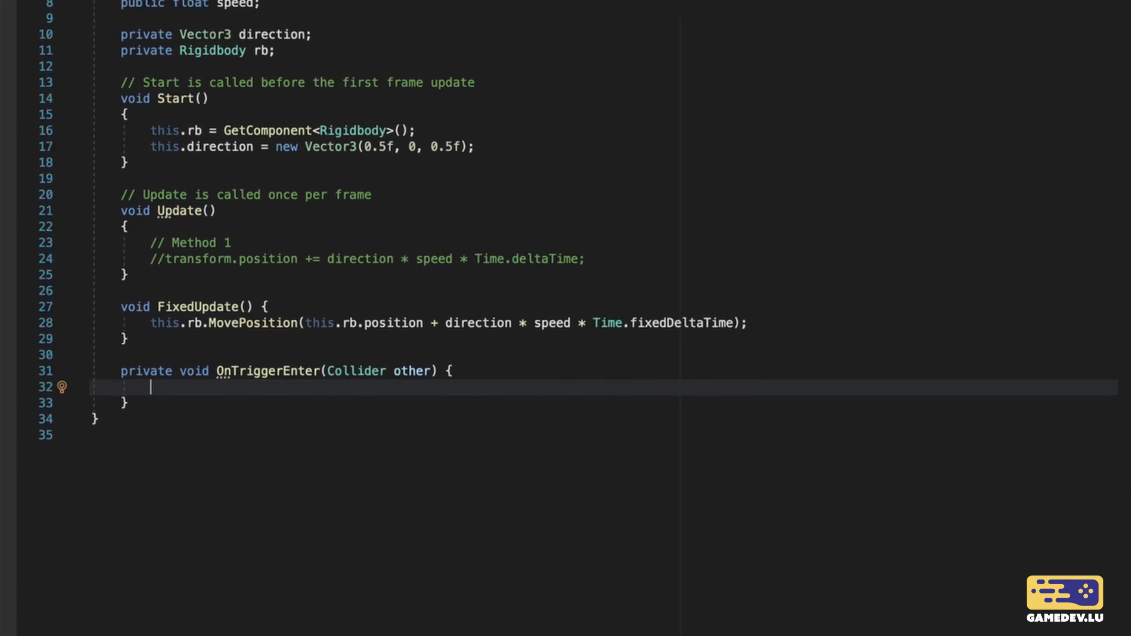
scroll(251, 359, "up", 2)
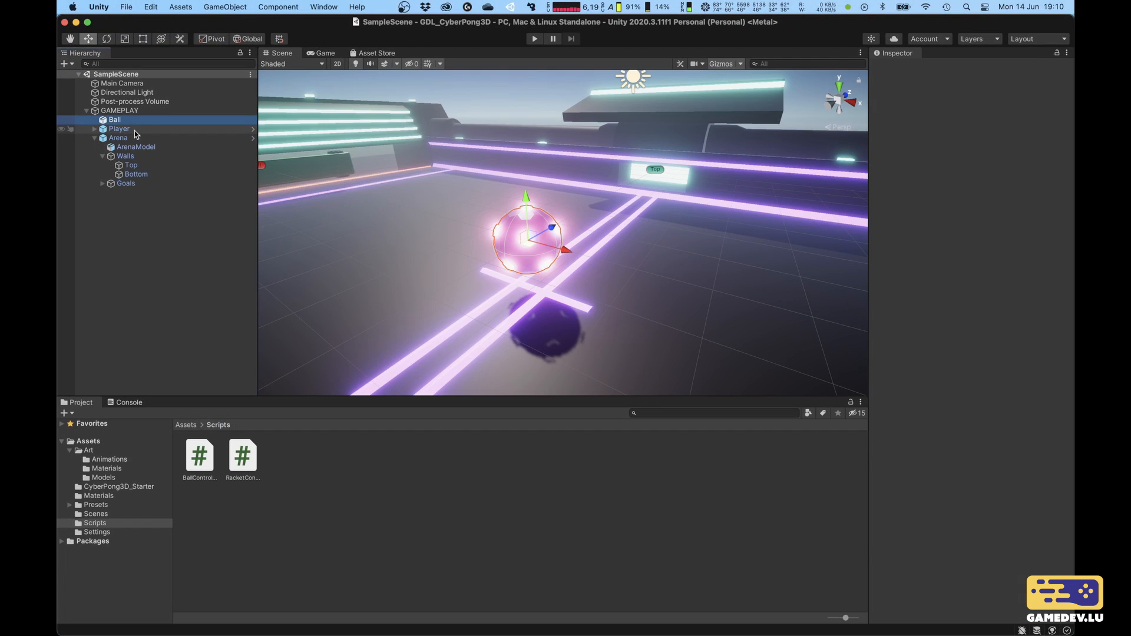
Step: Select the Player racket in Unity, examine its tag options and set its tag to Untagged
left_click(134, 130)
middle_click_drag(420, 197, 436, 249)
scroll(446, 220, "down", 10)
scroll(437, 250, "up", 3)
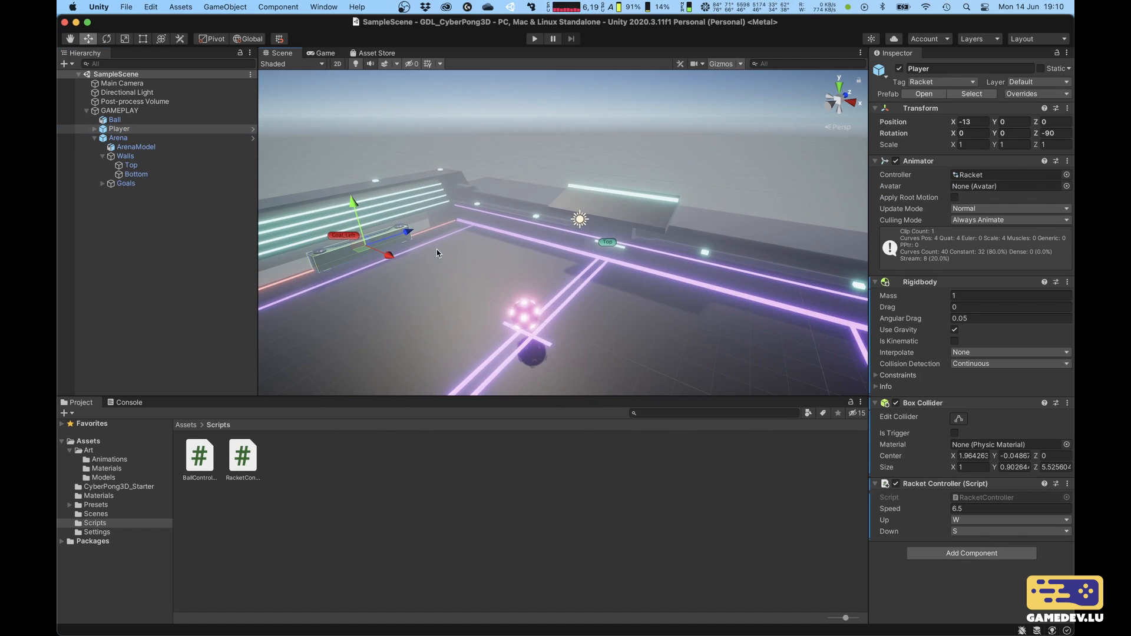
right_click_drag(437, 250, 424, 260)
middle_click_drag(424, 260, 465, 262)
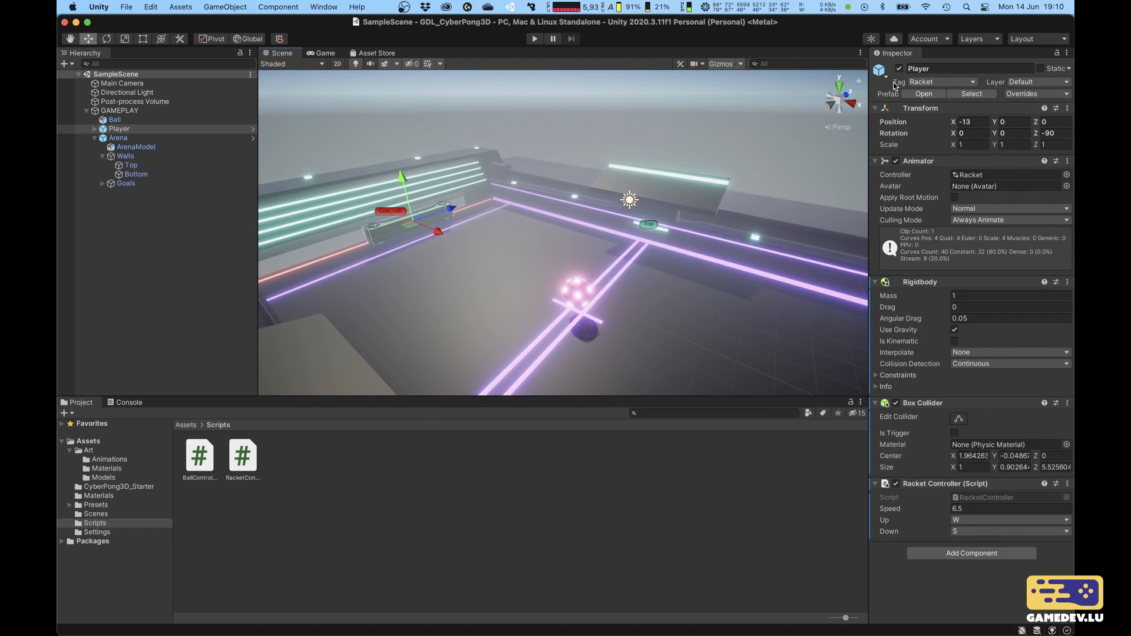
left_click(936, 81)
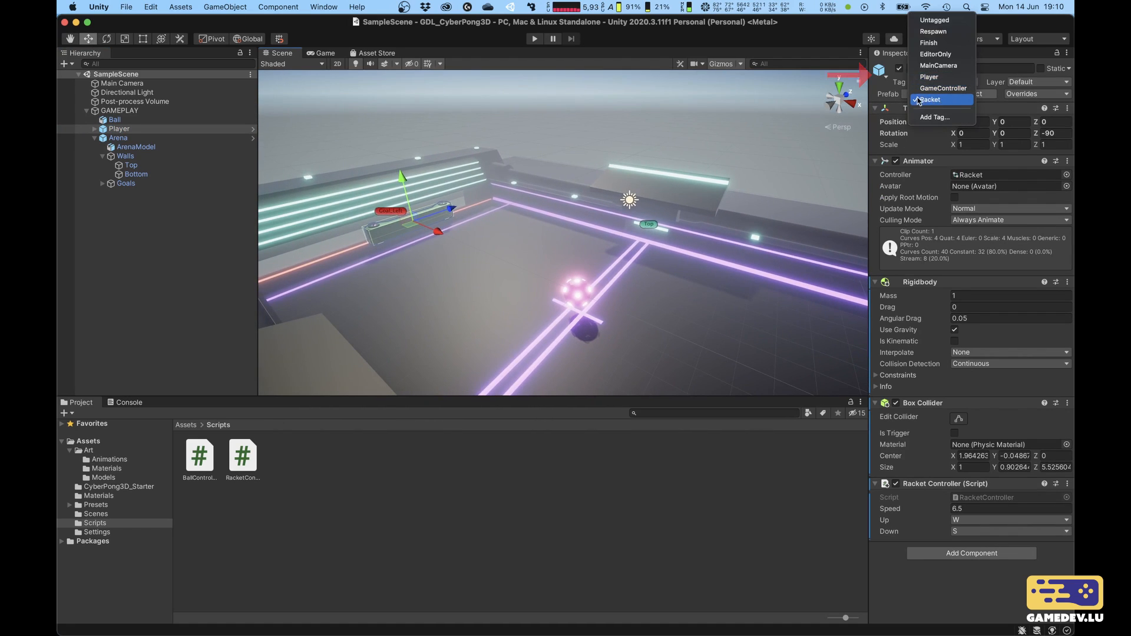
left_click(897, 84)
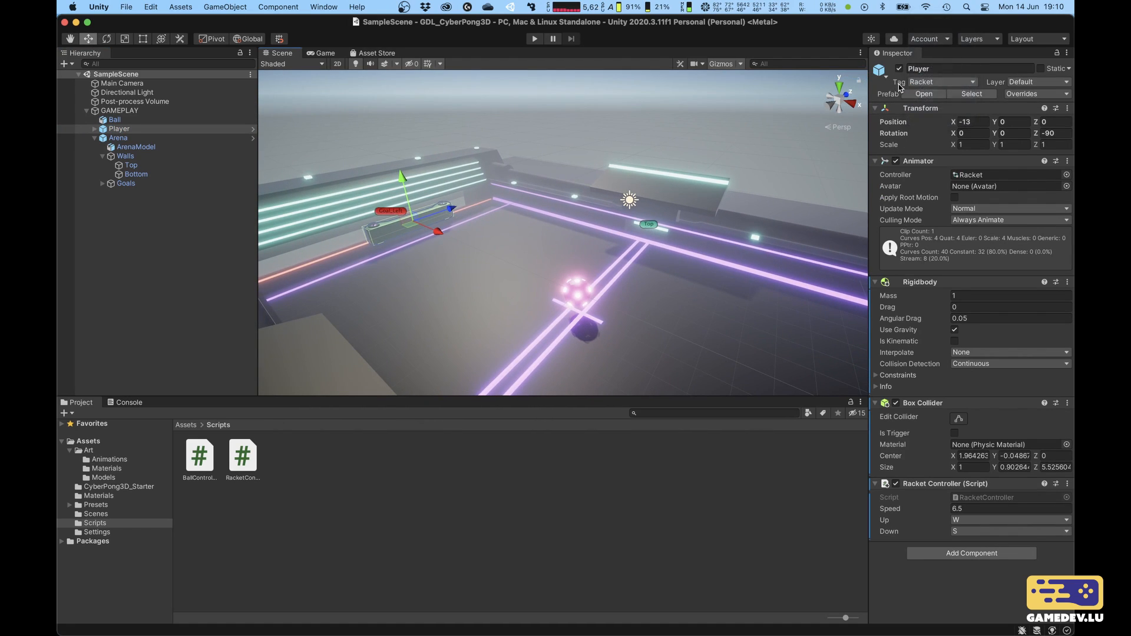
left_click(937, 84)
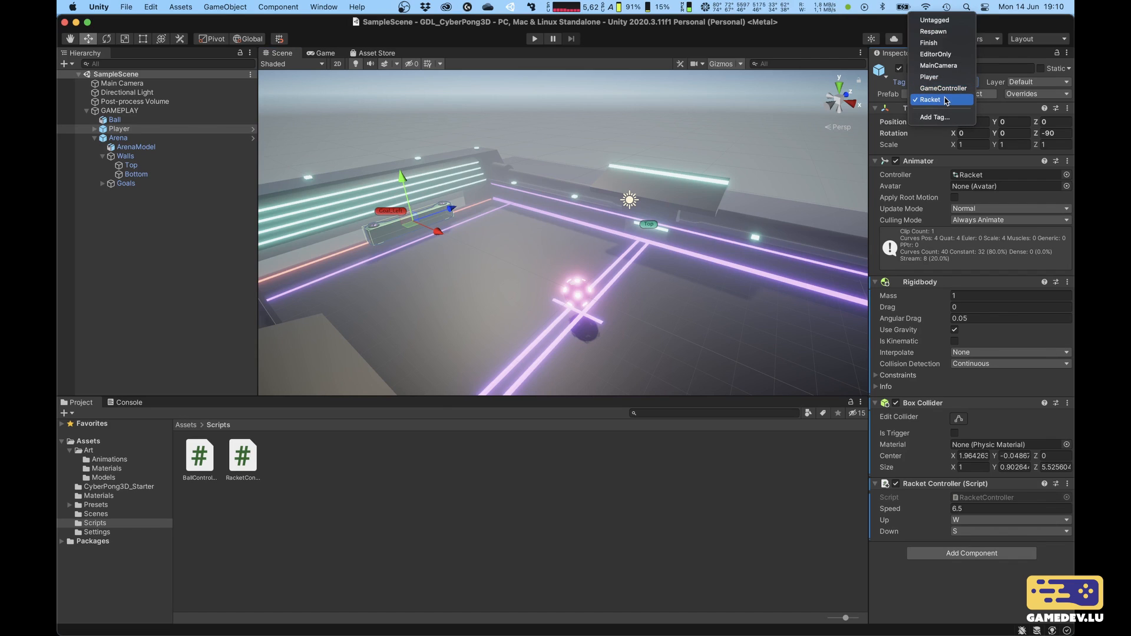
left_click(934, 20)
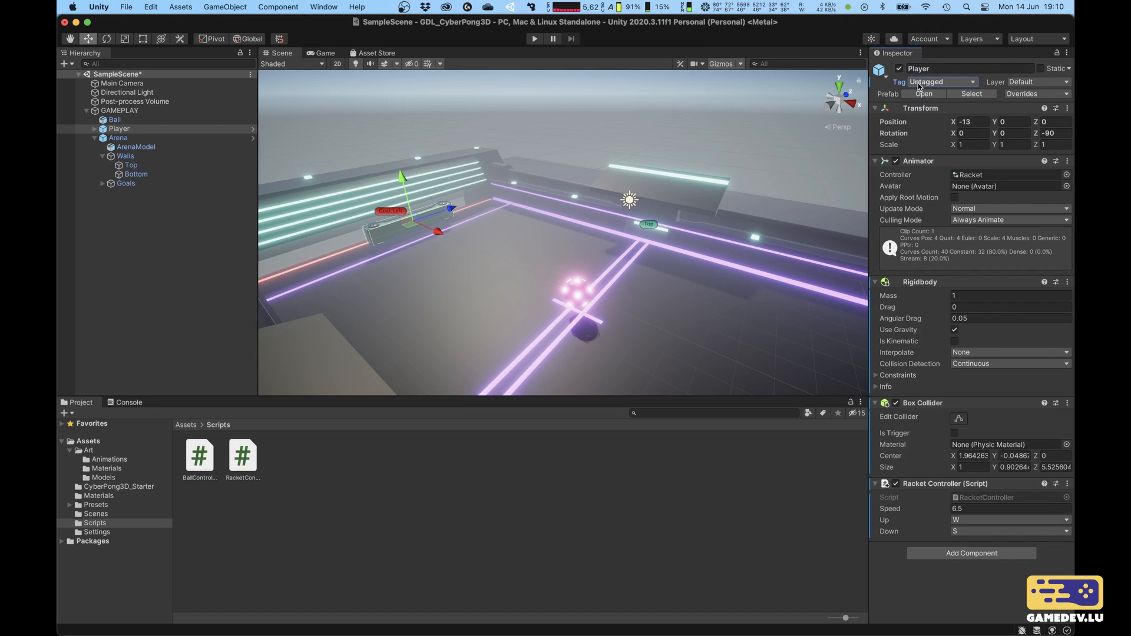
Step: Create two new project tags named Wall and Ball
left_click(933, 84)
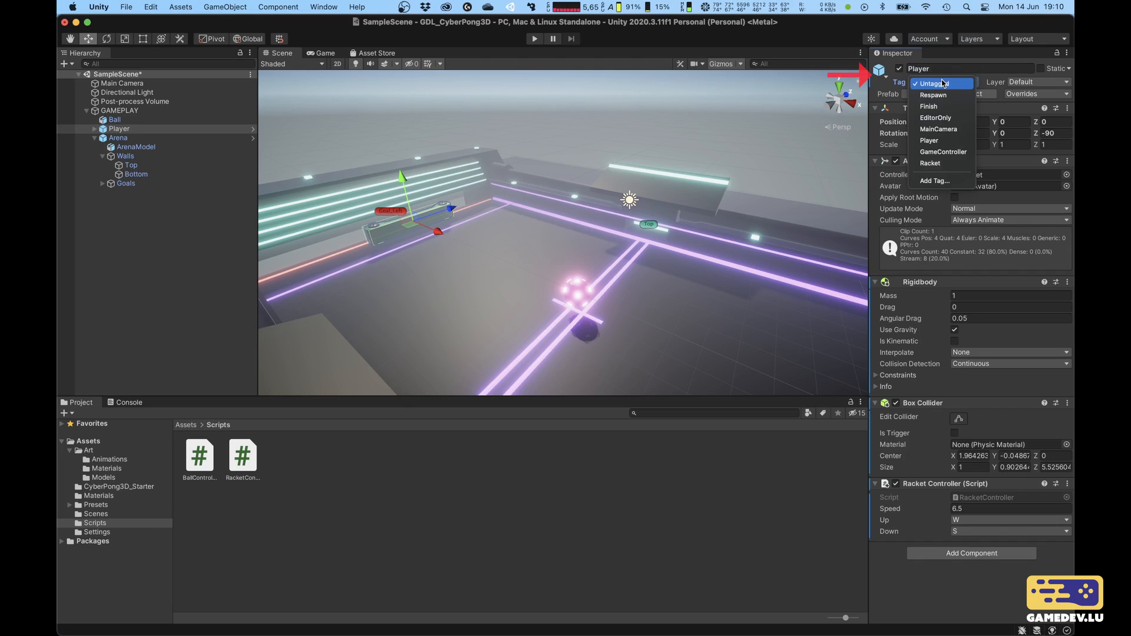
left_click(927, 180)
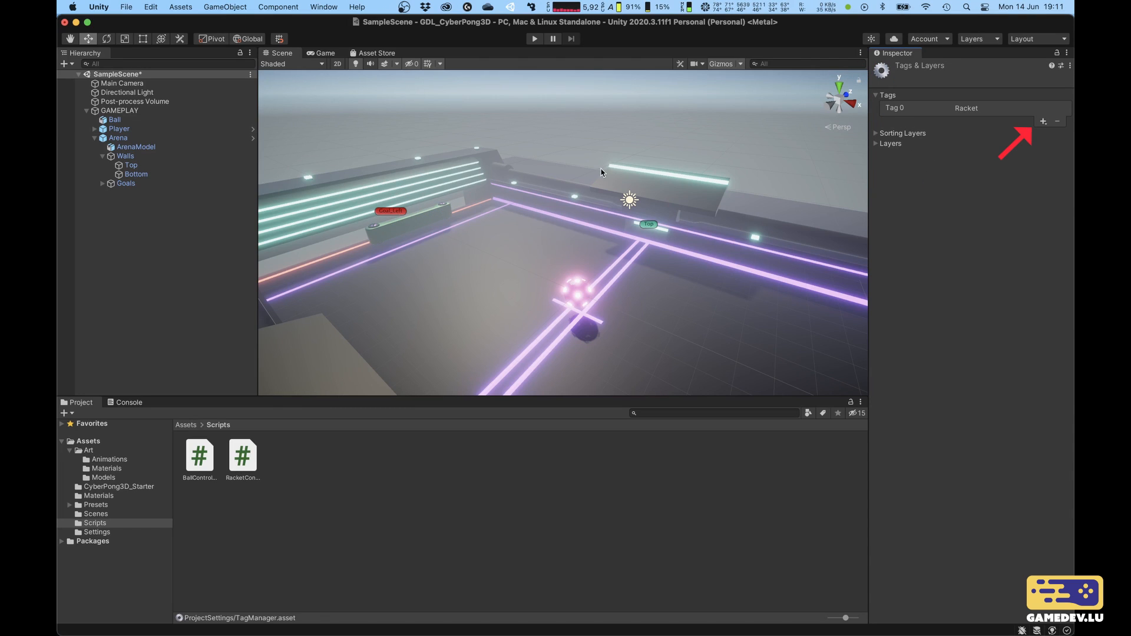
left_click(1044, 122)
type("Wall")
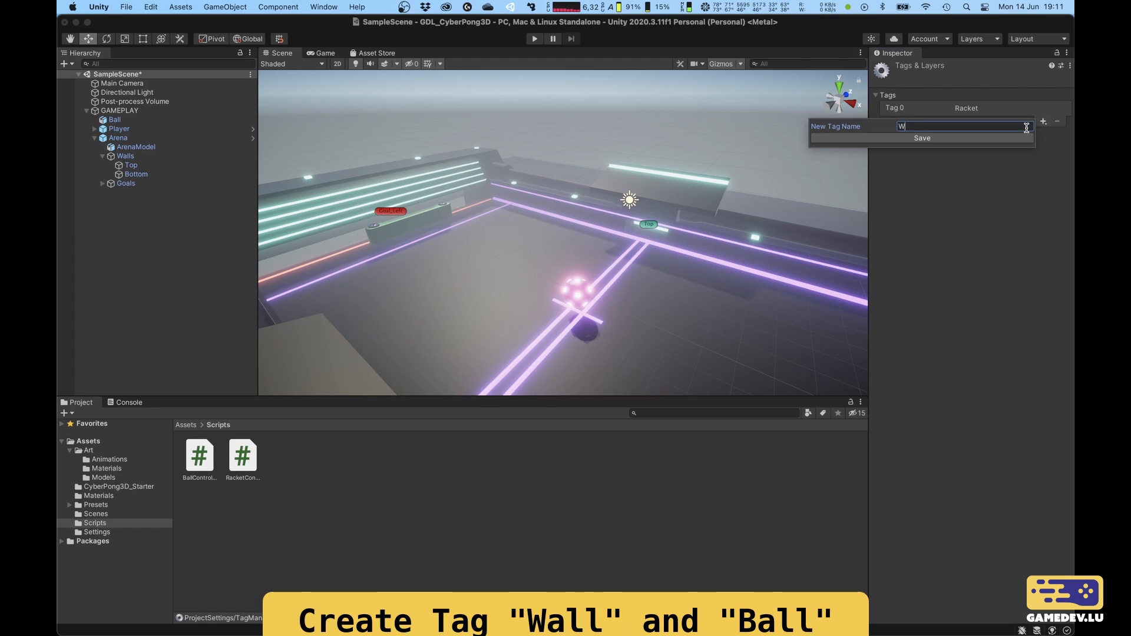
key("Return")
left_click(1043, 135)
type("Ball")
key("Return")
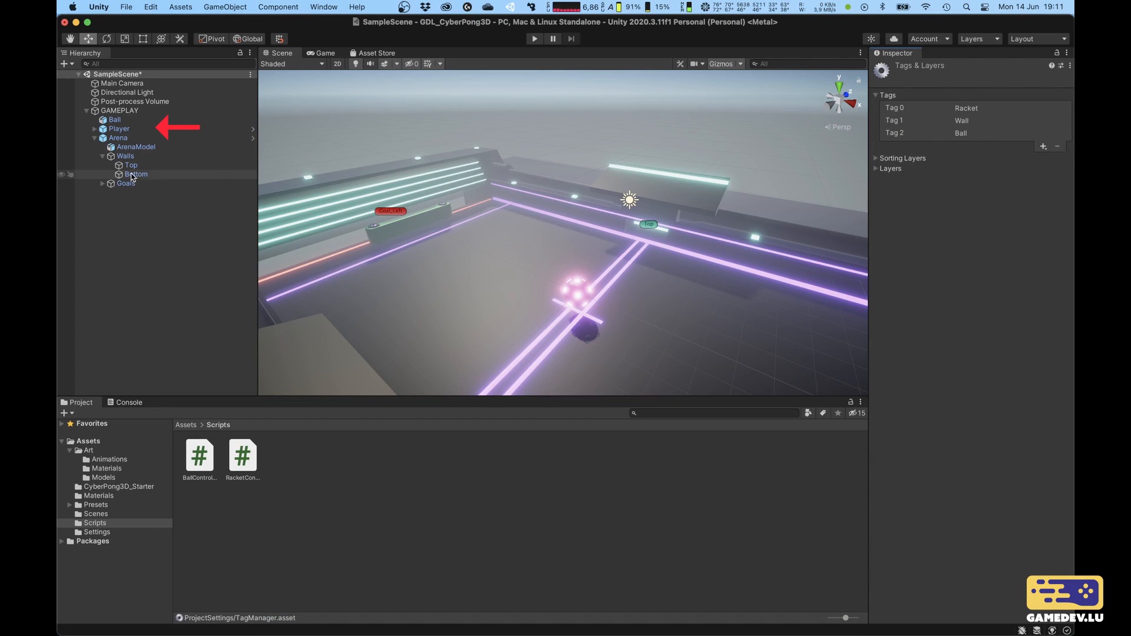
Step: Assign the Racket tag to the Player object
left_click(137, 129)
left_click(941, 82)
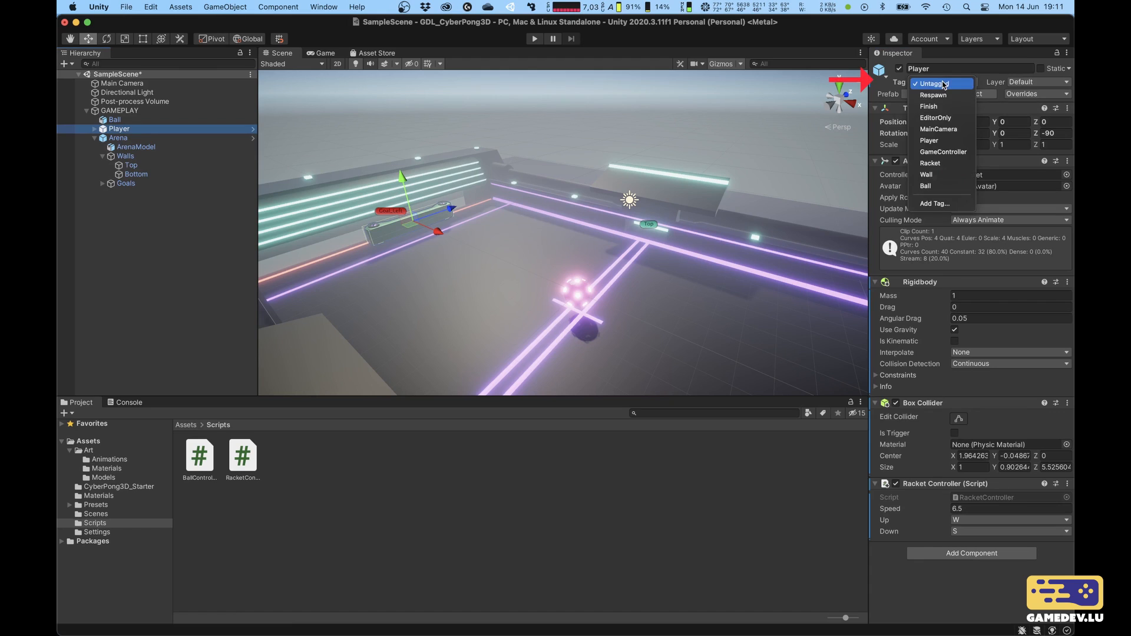
left_click(933, 164)
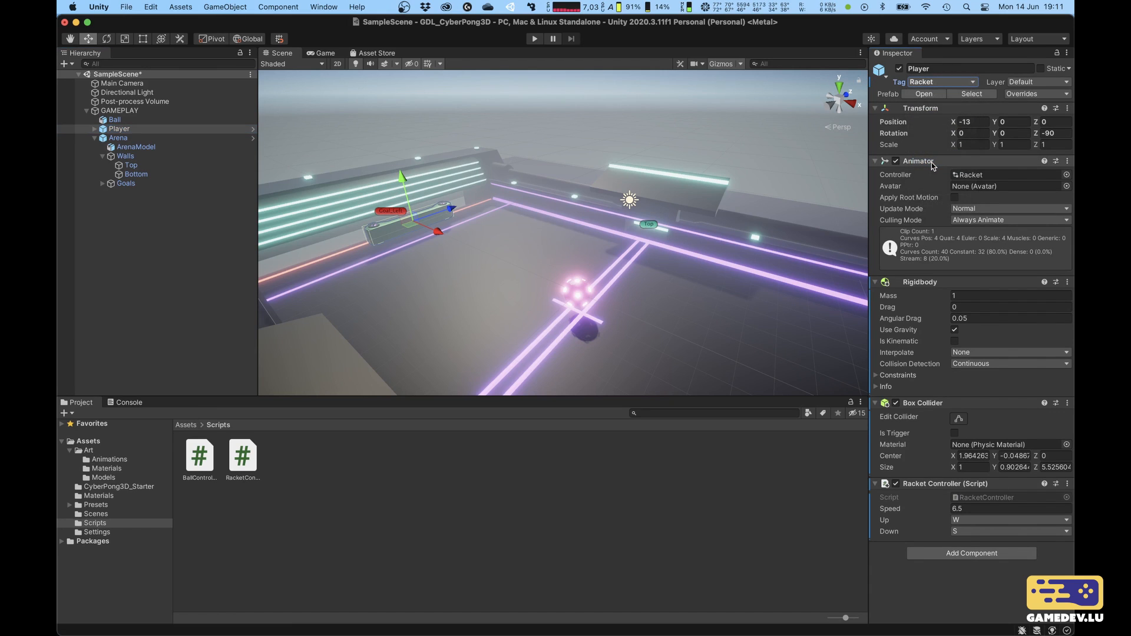
Step: Assign the Ball tag to the Ball object and the Wall tag to both the Top and Bottom walls
left_click(115, 120)
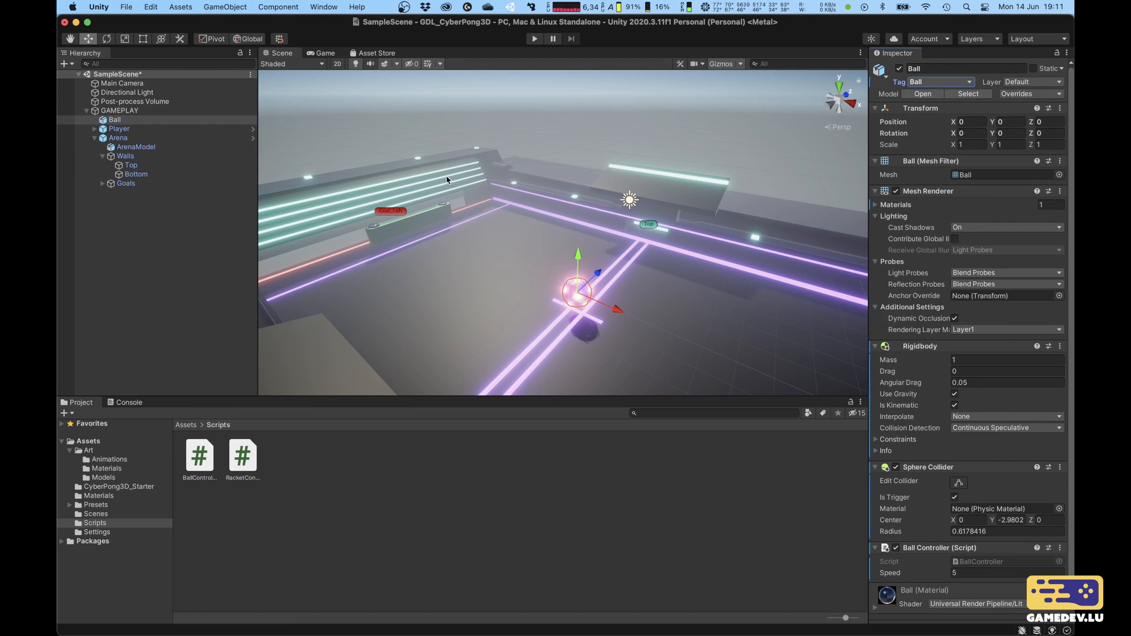
left_click(131, 166)
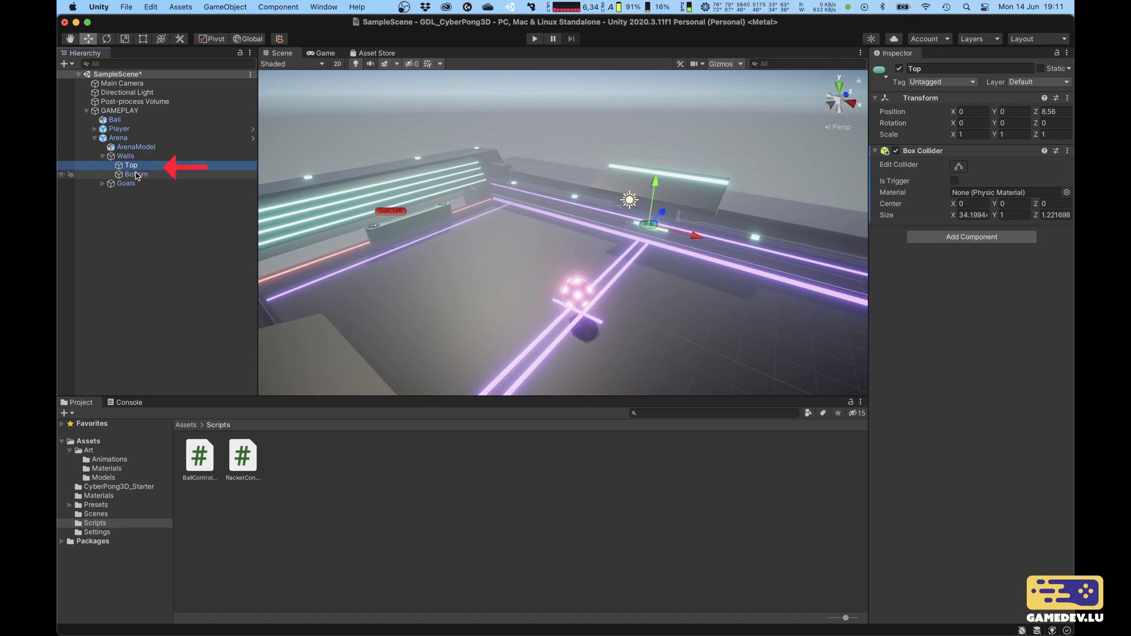
left_click(136, 174, "shift")
left_click(940, 82)
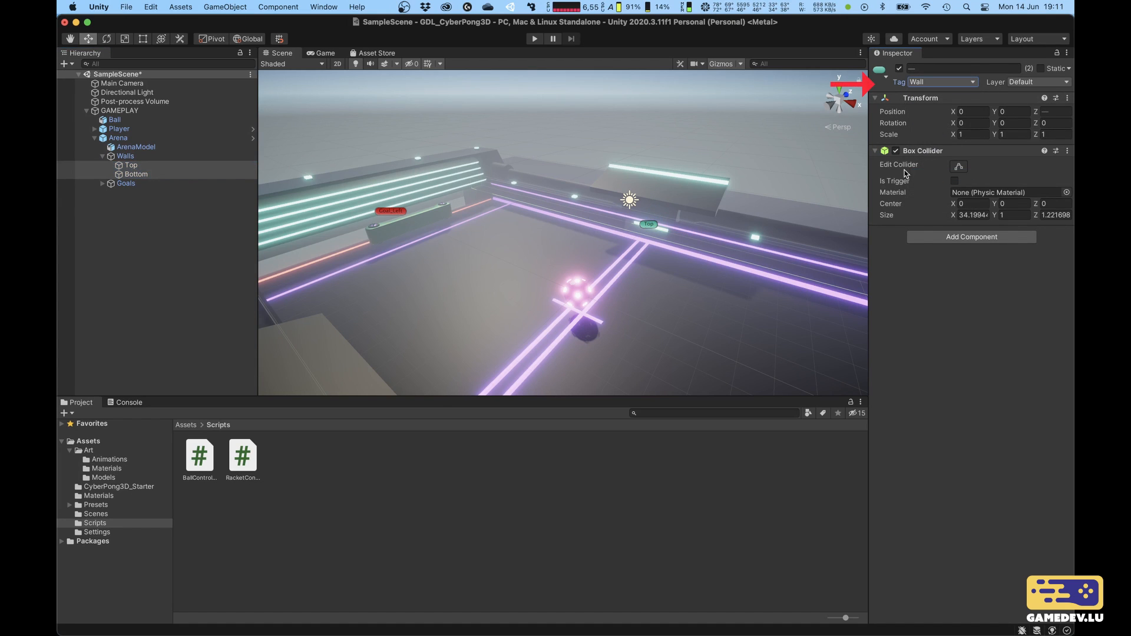
left_click(127, 183)
left_click(136, 174)
left_click(131, 165)
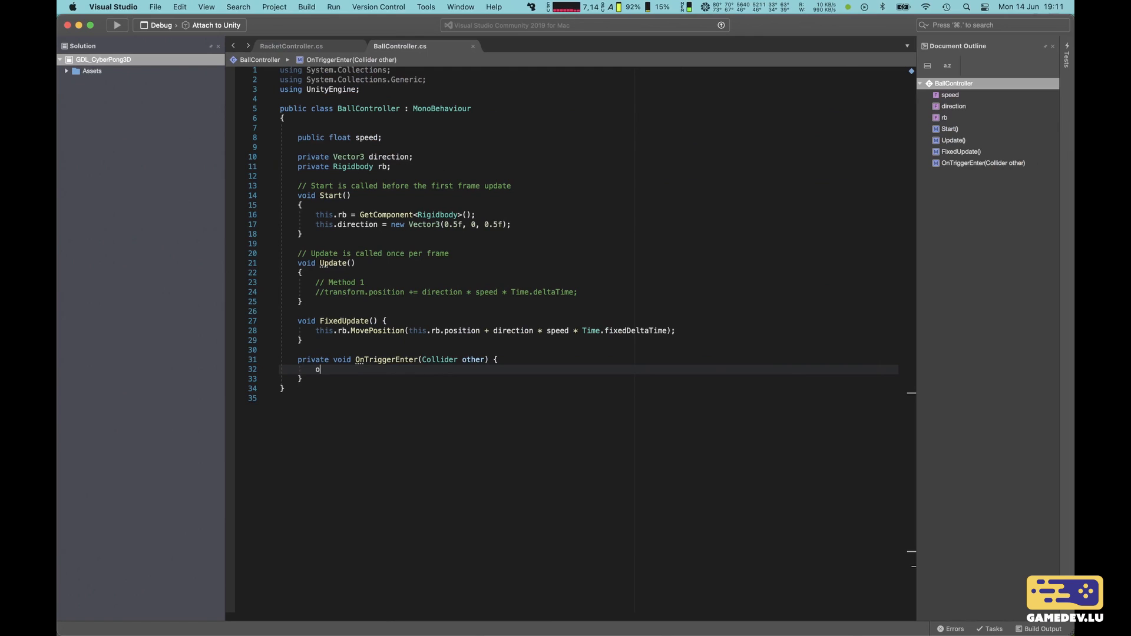
type("ther.ta")
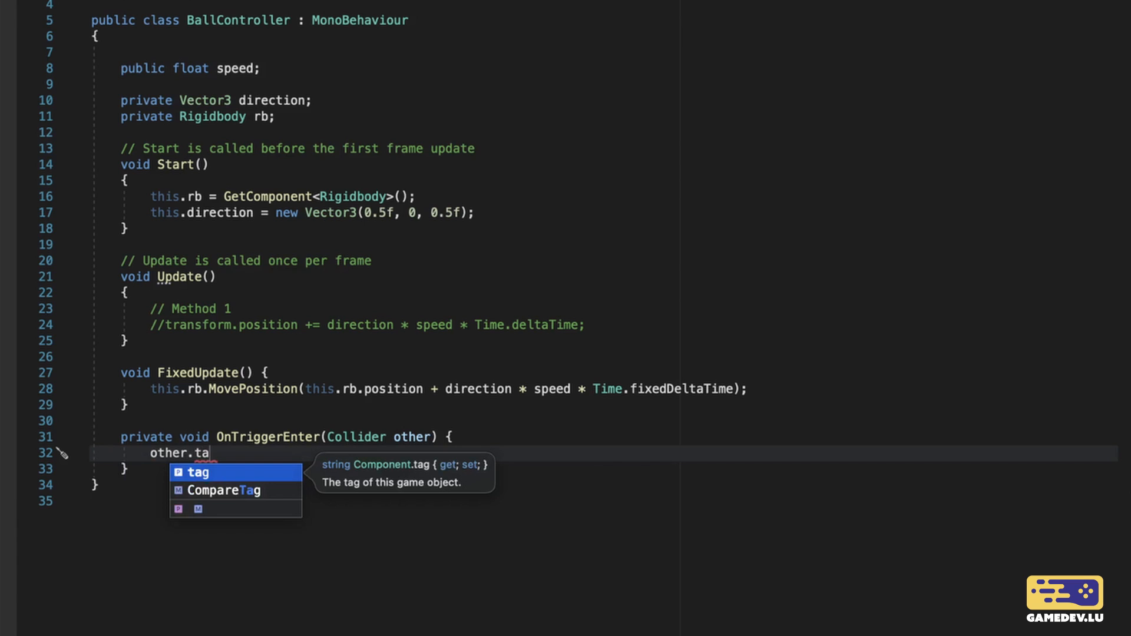
key("Down")
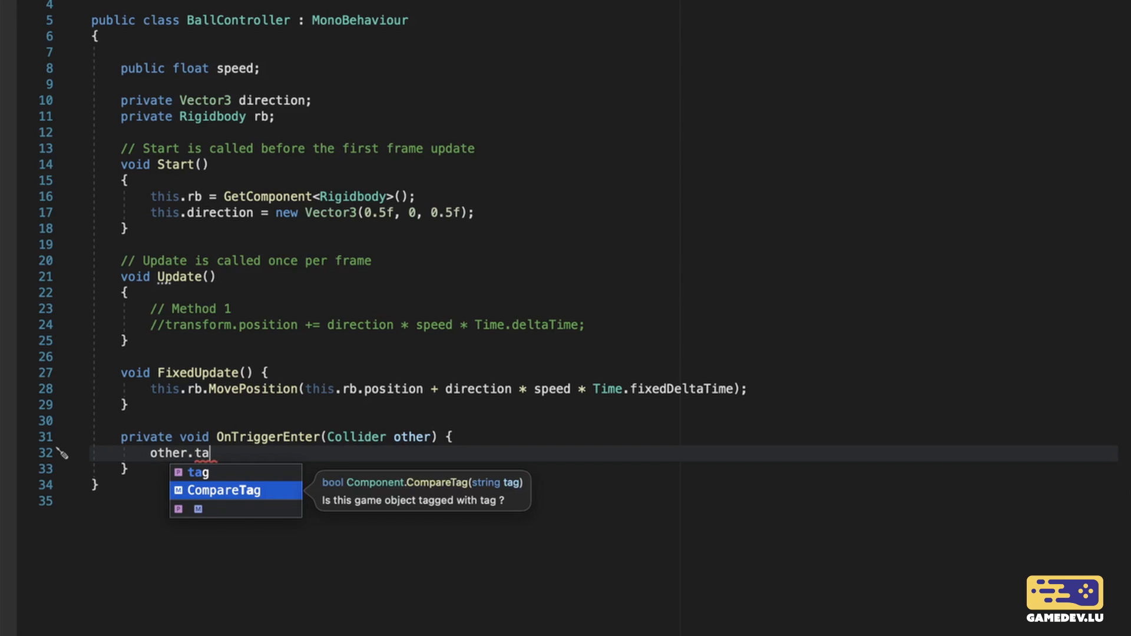
key("shift+super+Left")
Step: Add an if block to OnTriggerEnter in the BallController script that checks other.CompareTag("Wall")
type("if (other.Com")
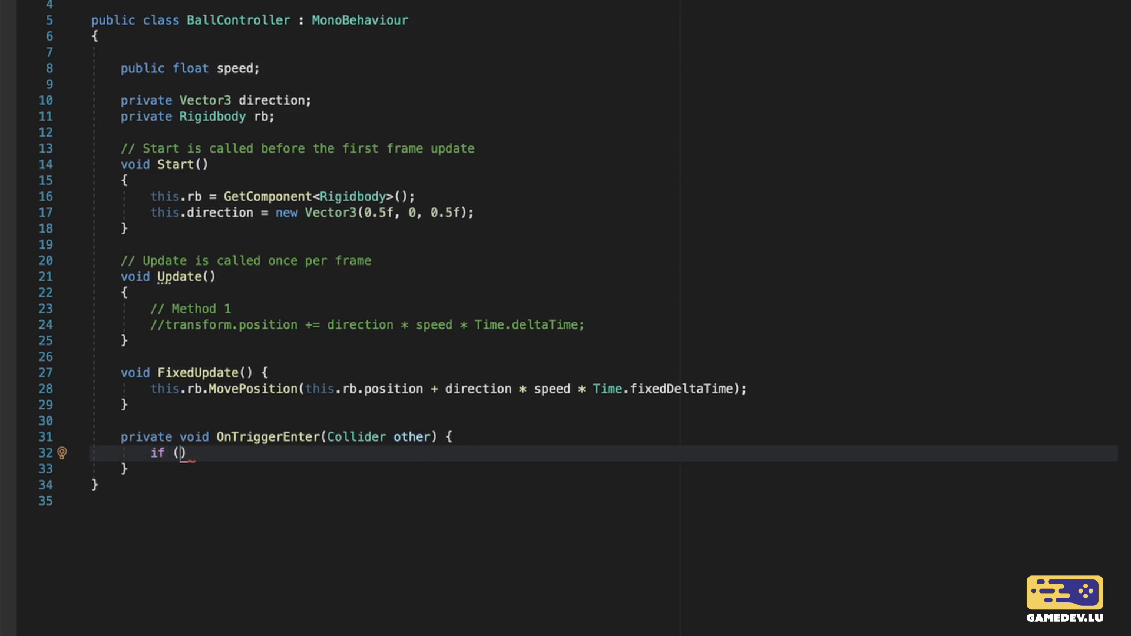
type("pareTag(\"Wall\")) ")
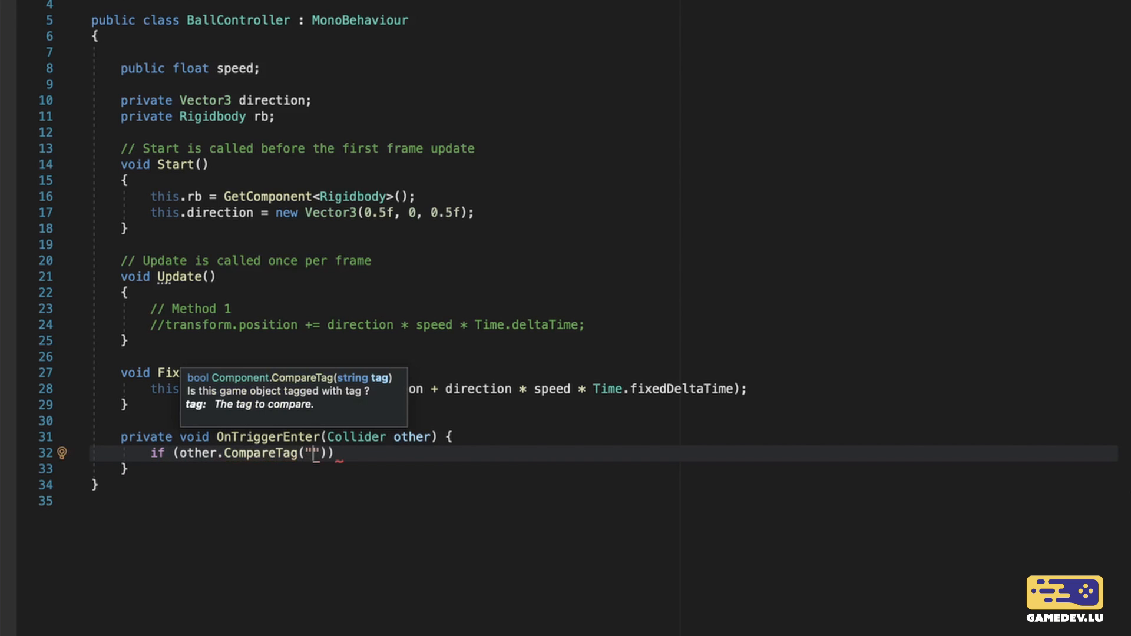
type("{")
key("Return")
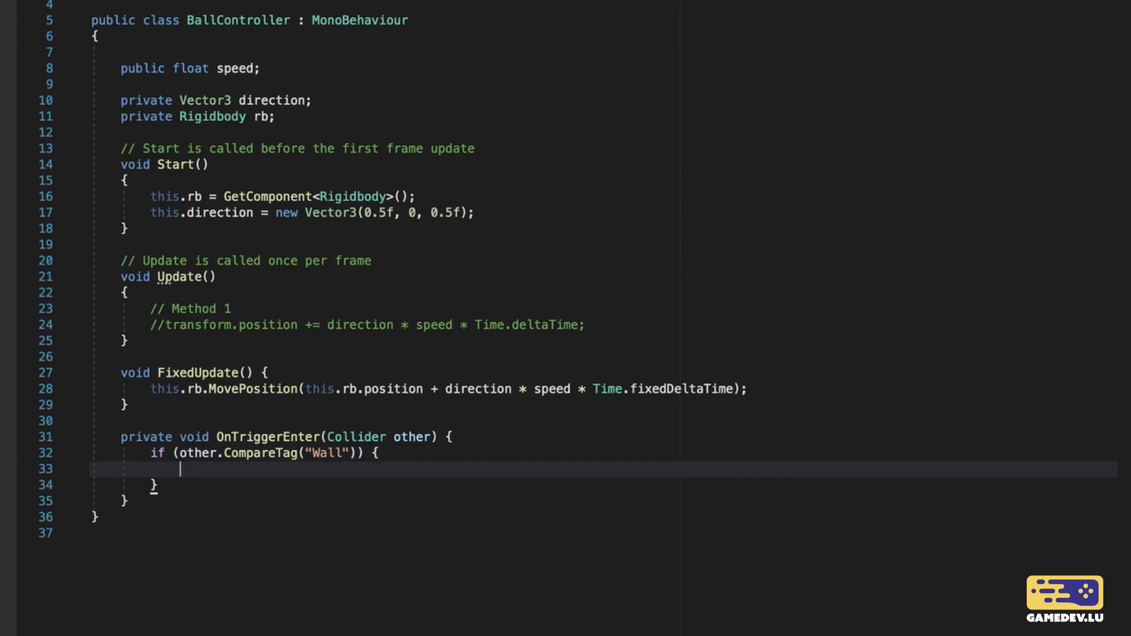
Step: Add a second if block below the Wall check that tests other.CompareTag("Racket")
key("Down")
key("End")
key("Return")
key("Return")
type("if (other.CO")
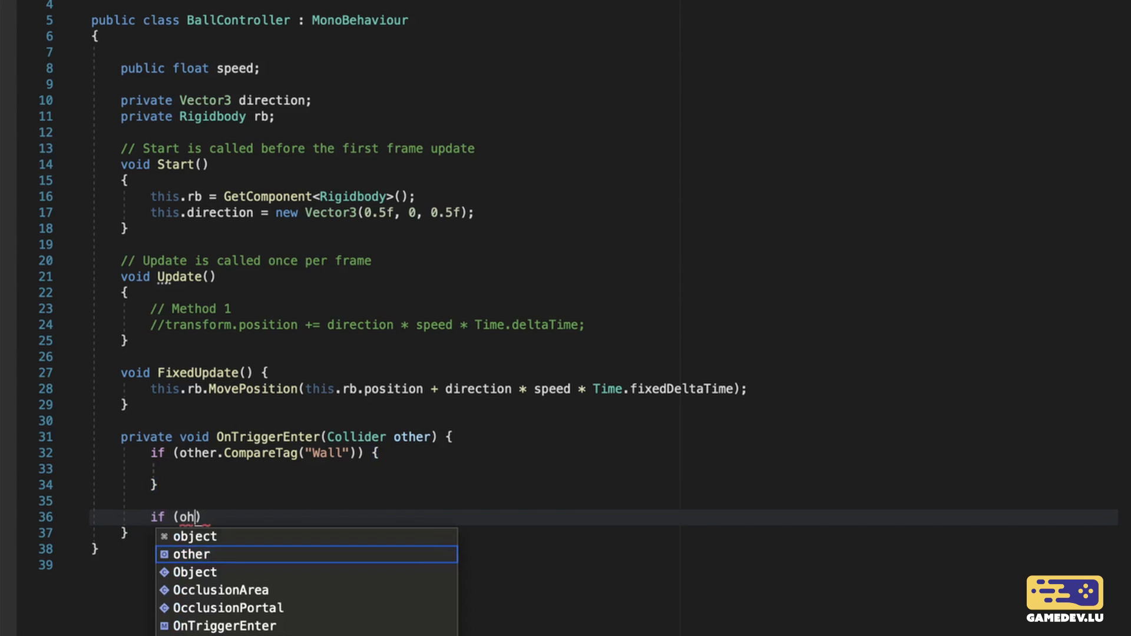
type("mpareTag(\"Racke")
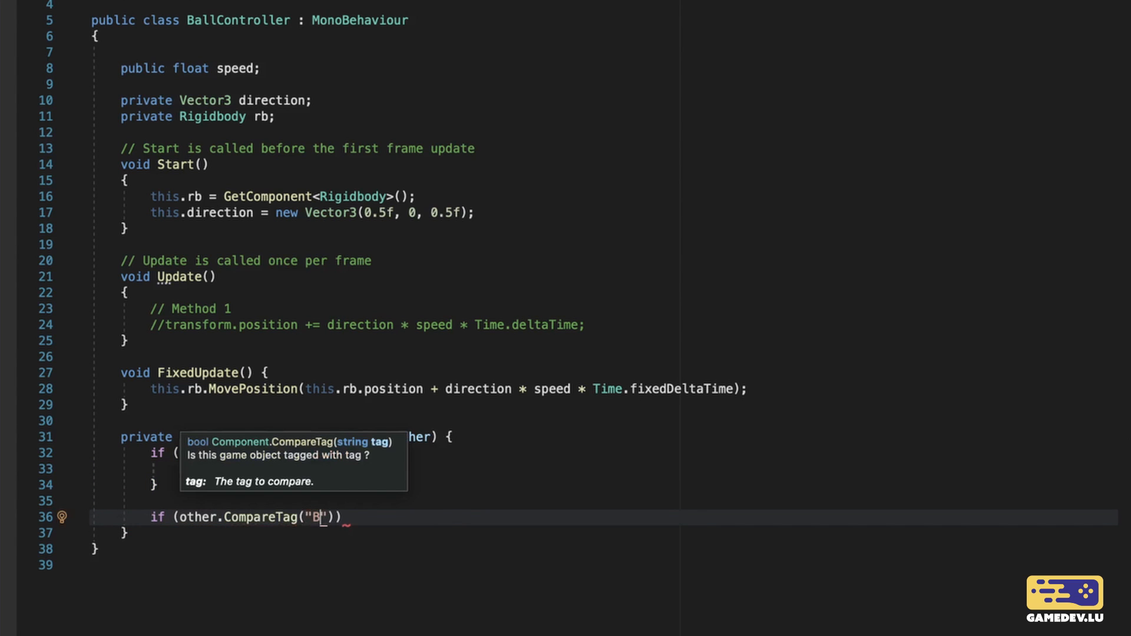
type("t")
key("End")
type("{")
key("Return")
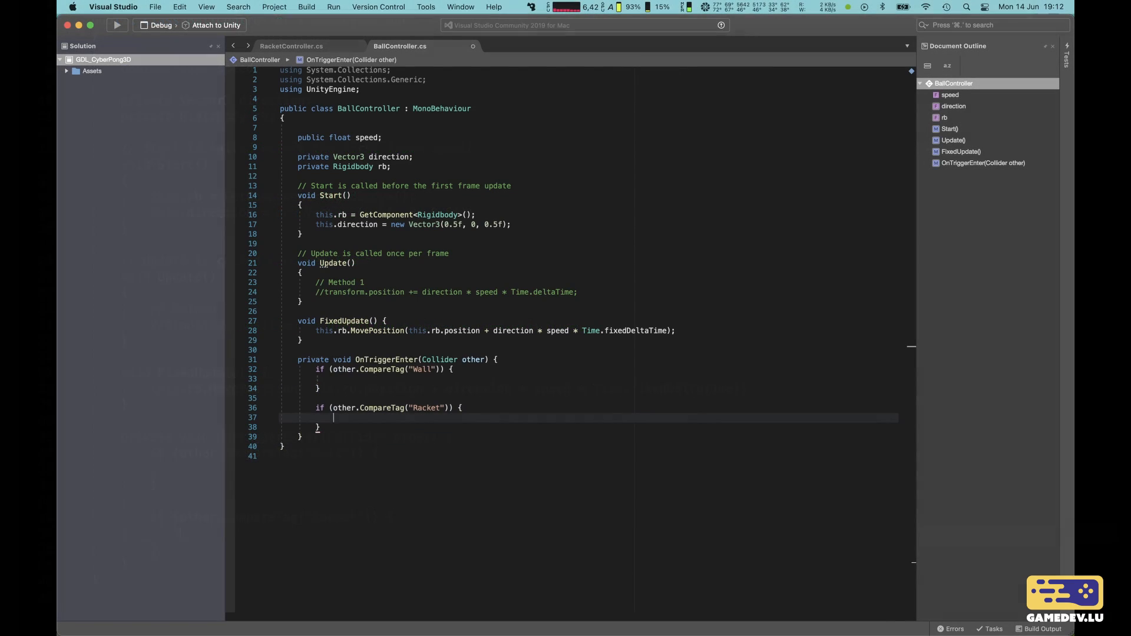
Step: Inside the Wall block, invert the ball's vertical travel with direction.z = -direction.z;
left_click(359, 380)
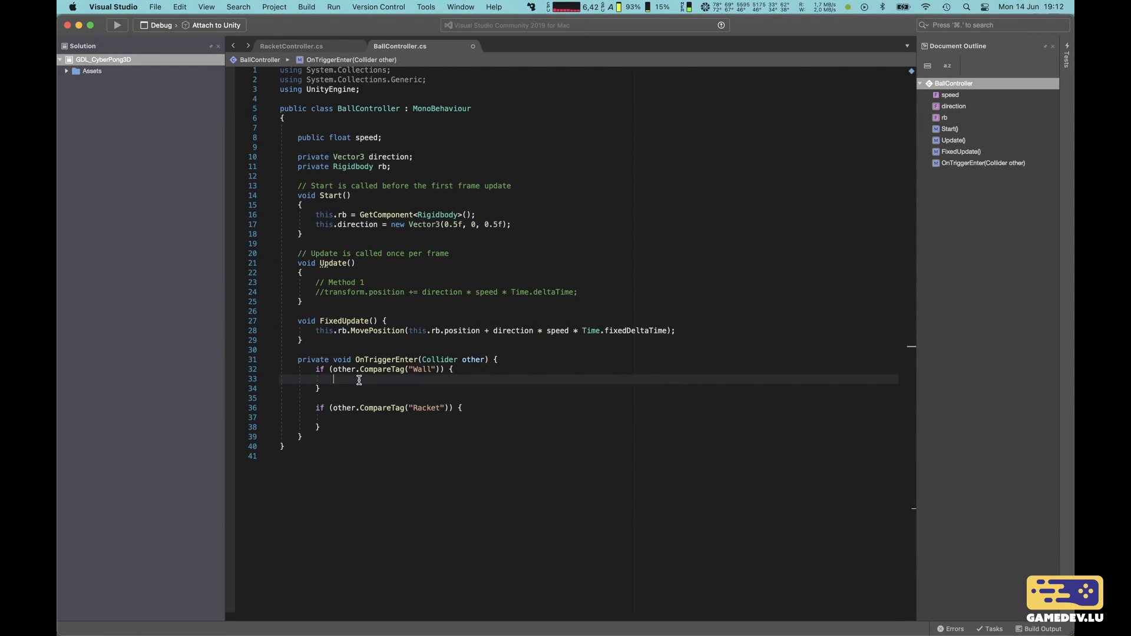
key("ctrl+Left")
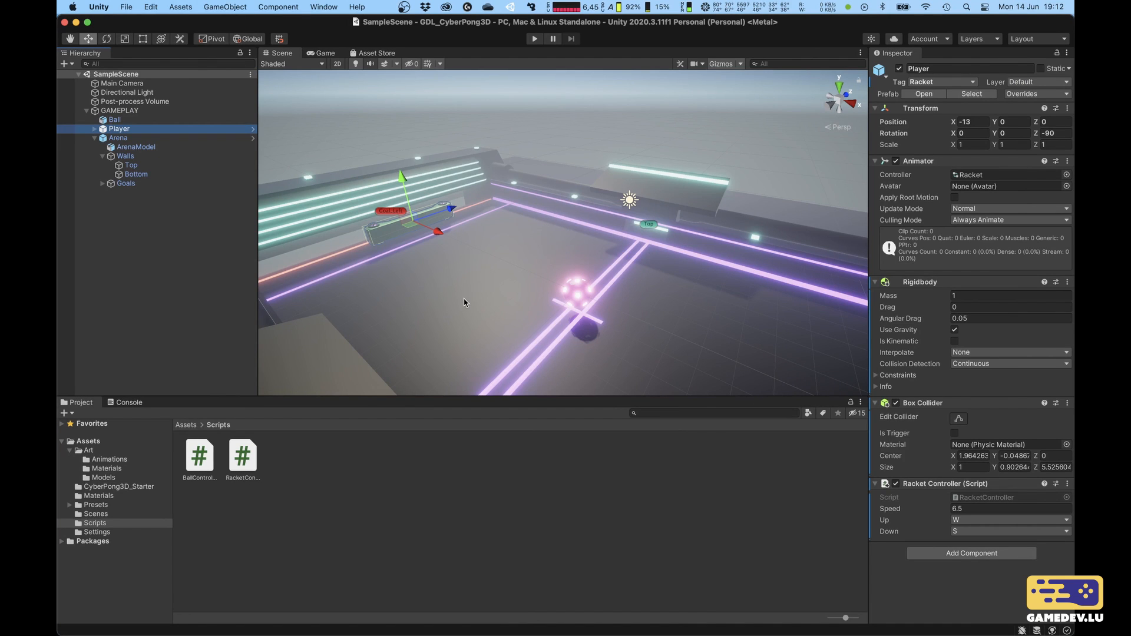
key("ctrl+Right")
type("dire")
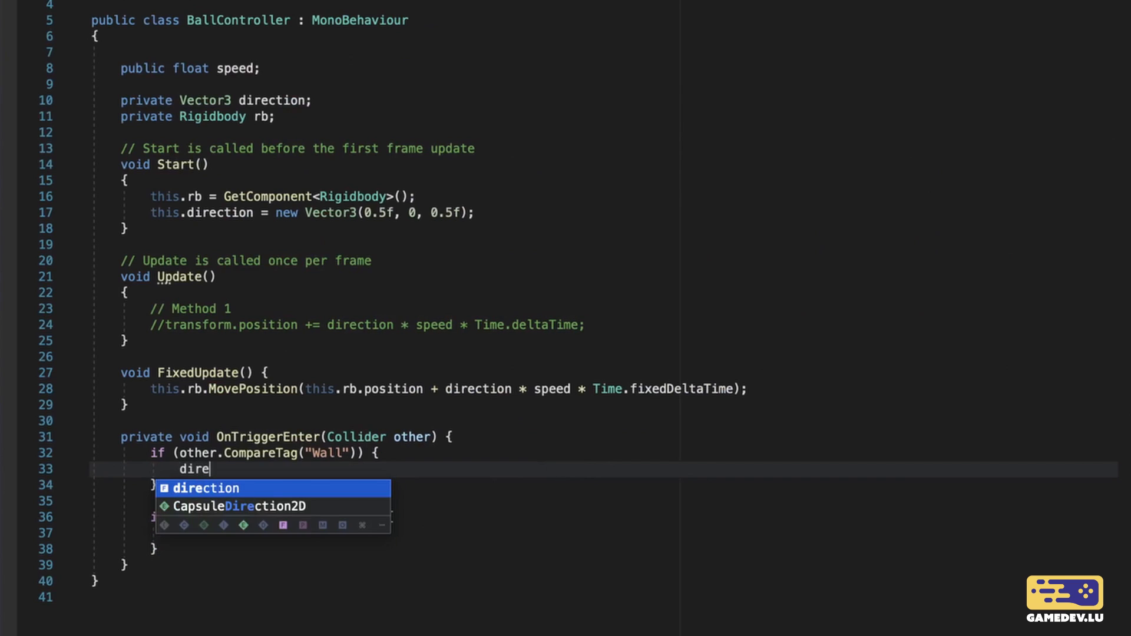
type("ction.z ")
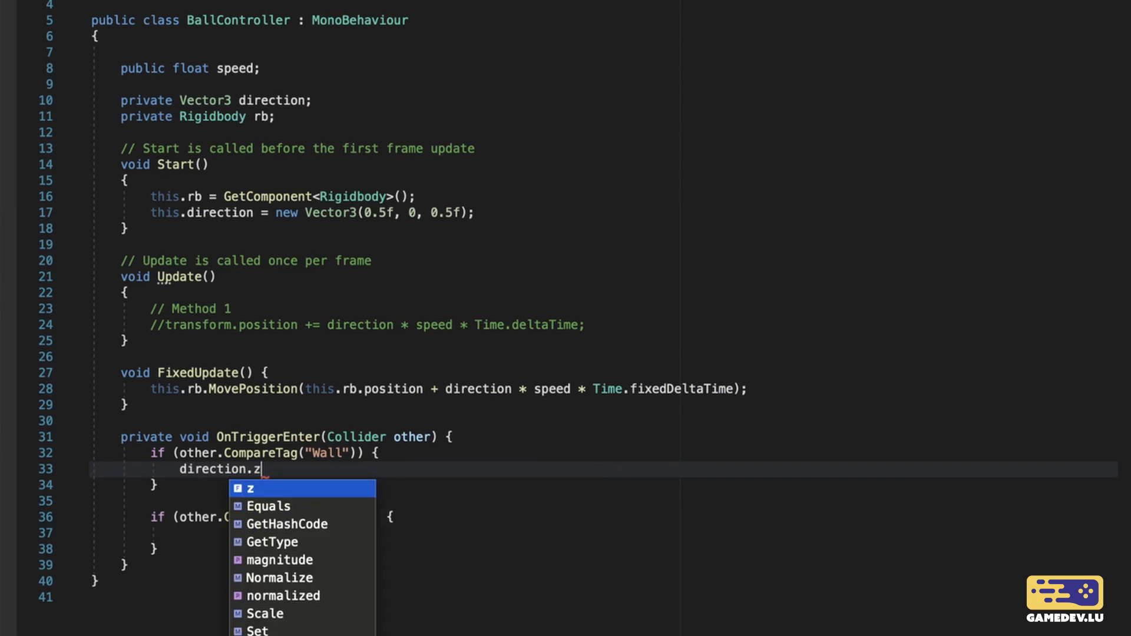
type("= -")
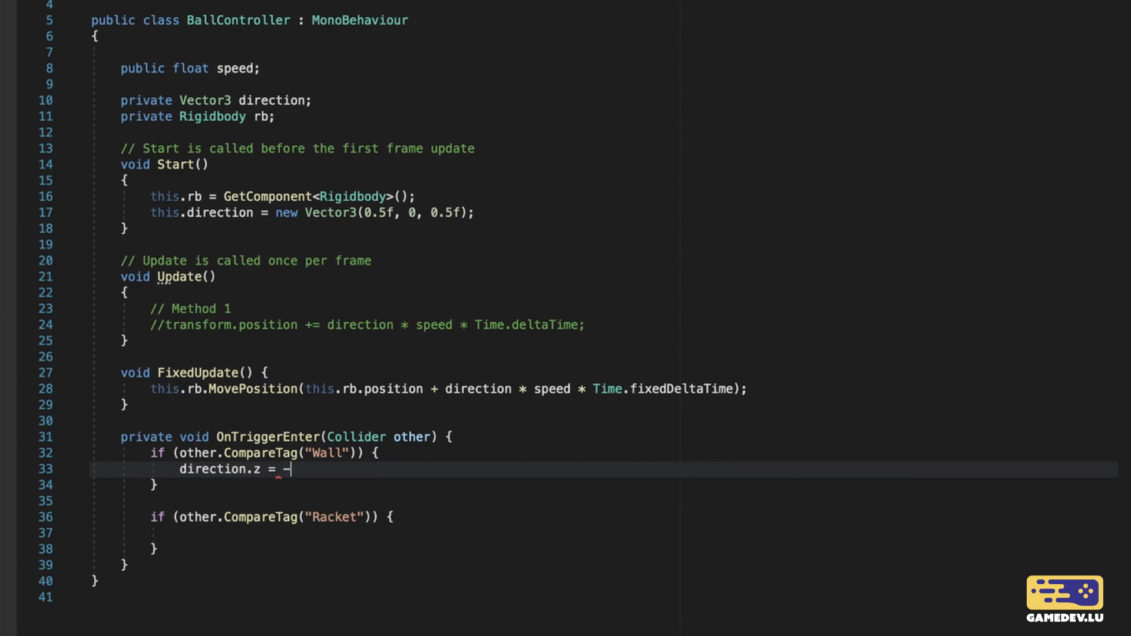
type("direction.z;")
Step: Inside the Racket block, invert the ball's horizontal travel with direction.x = -direction.x;
key("Down")
key("Down")
key("Down")
key("Down")
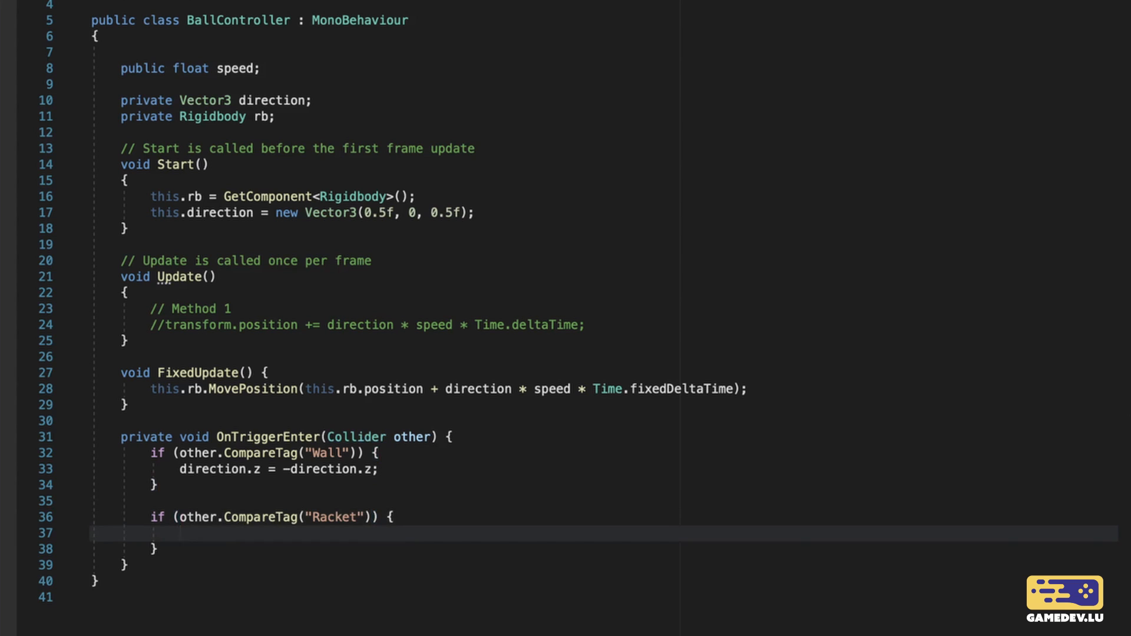
key("super+Tab")
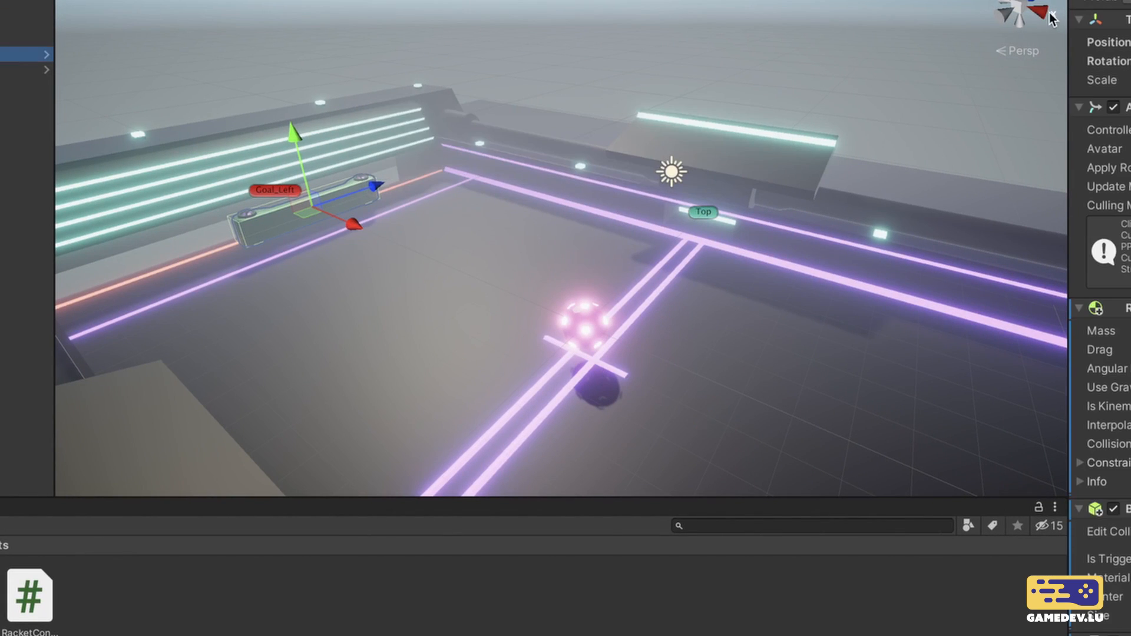
key("super+Tab")
type("direction.x")
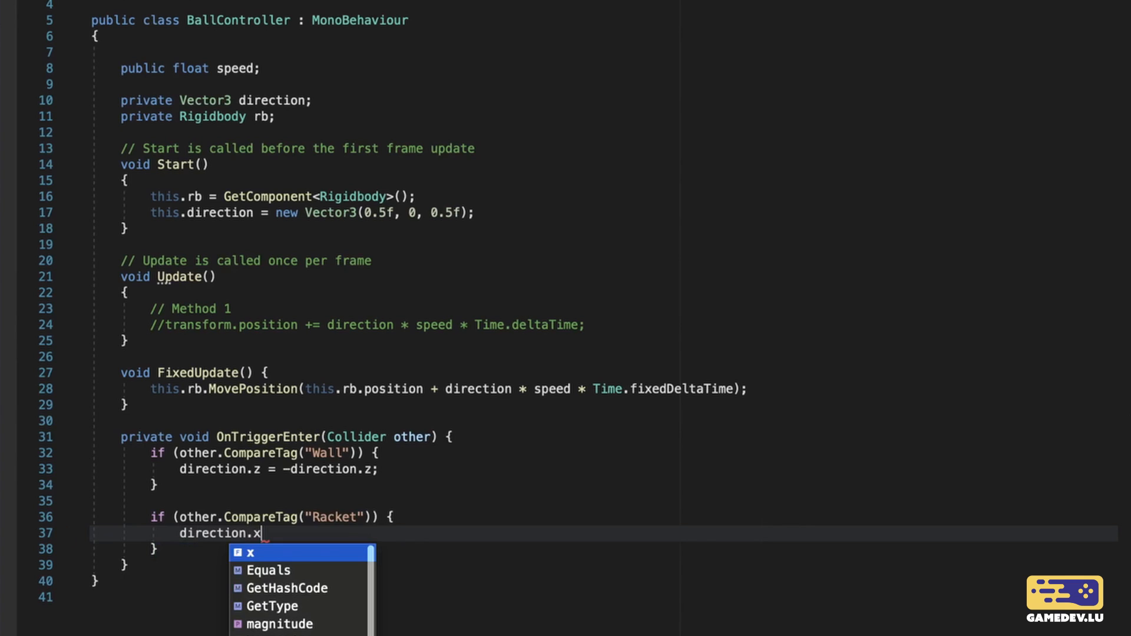
type(" = -direction.x;")
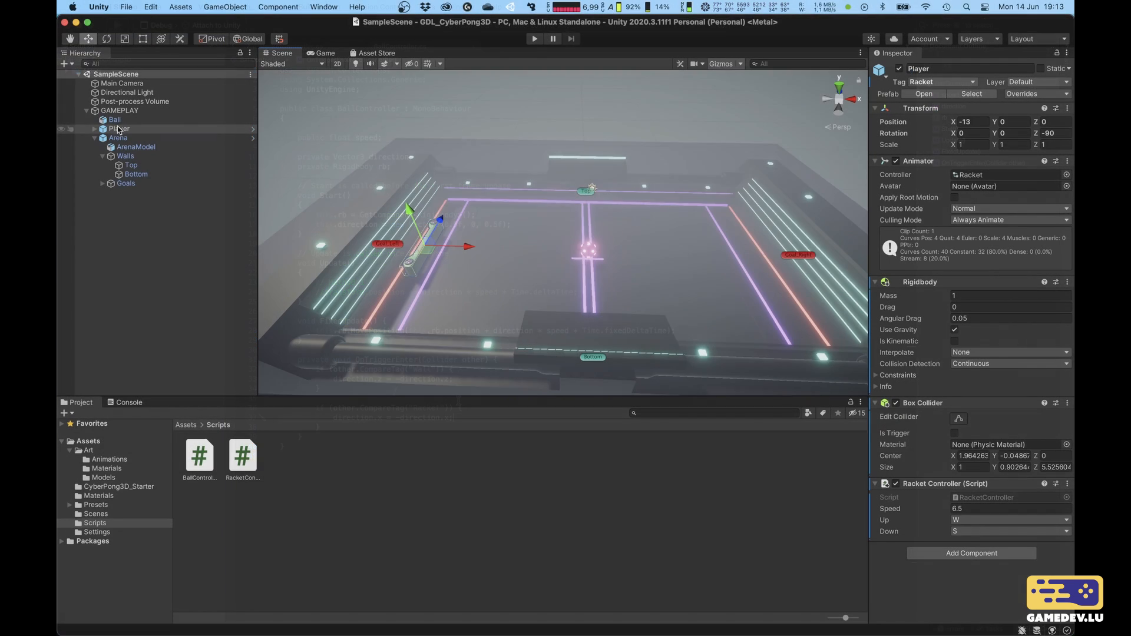
Step: Duplicate the Player racket in Unity and move the copy along X to the opposite side, at about X 13.2
left_click(117, 129)
key("super+d")
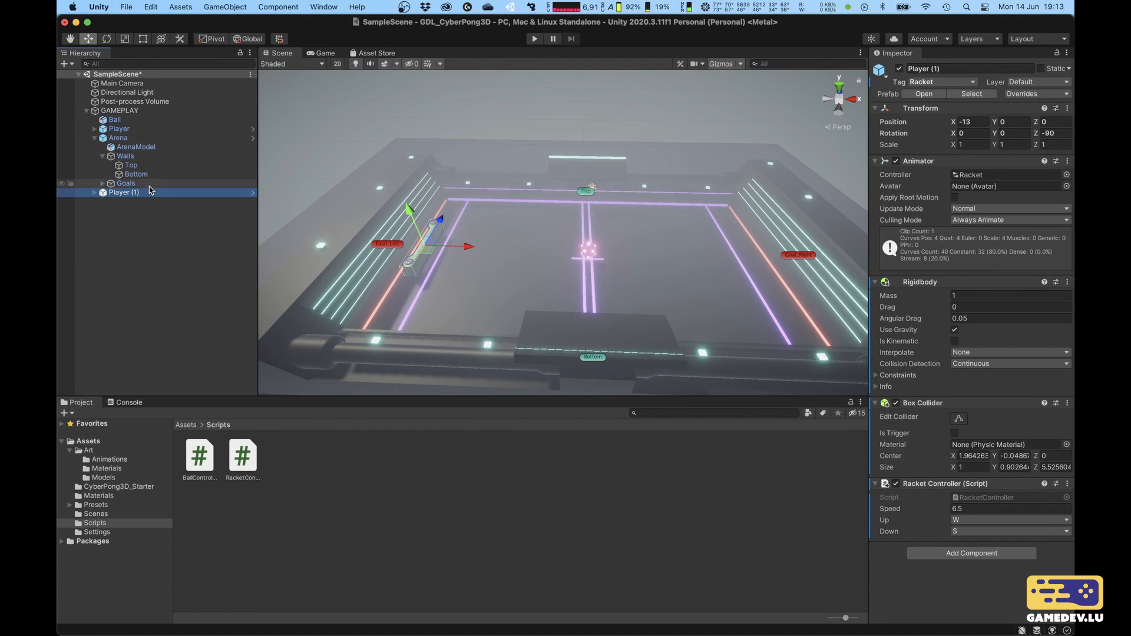
left_click_drag(461, 247, 801, 249)
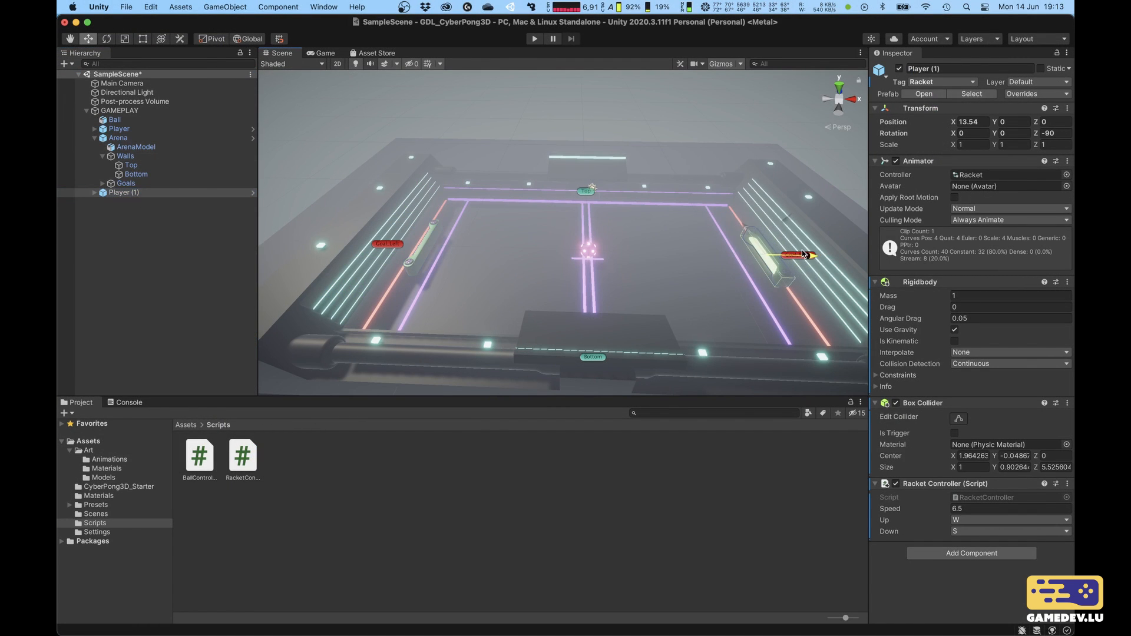
Step: Play-test the ball's bounces with the duplicate racket shifted to X 12.95, moving the rackets up to meet the ball
left_click(534, 38)
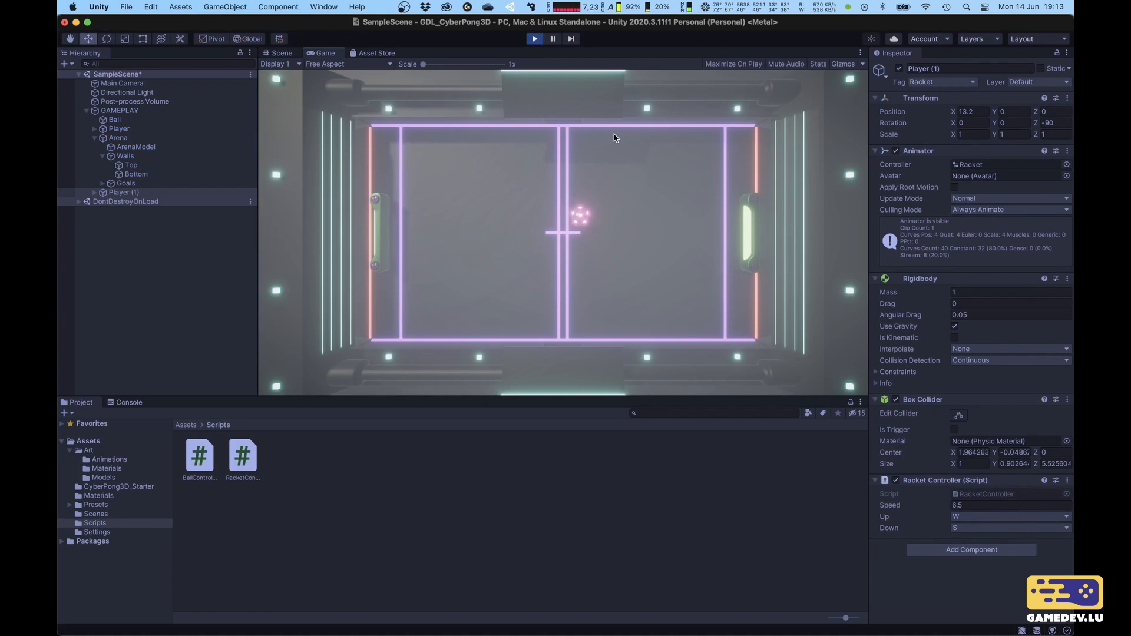
left_click(131, 194)
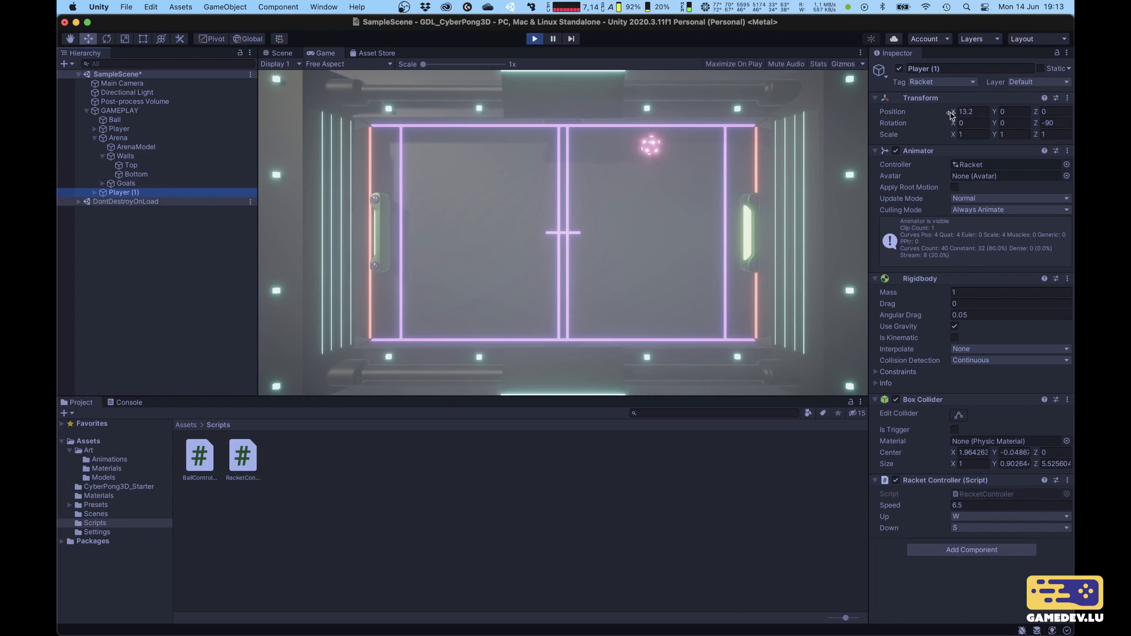
mouse_move(953, 112)
left_mouse_down()
mouse_move(962, 113)
mouse_move(948, 109)
left_mouse_up()
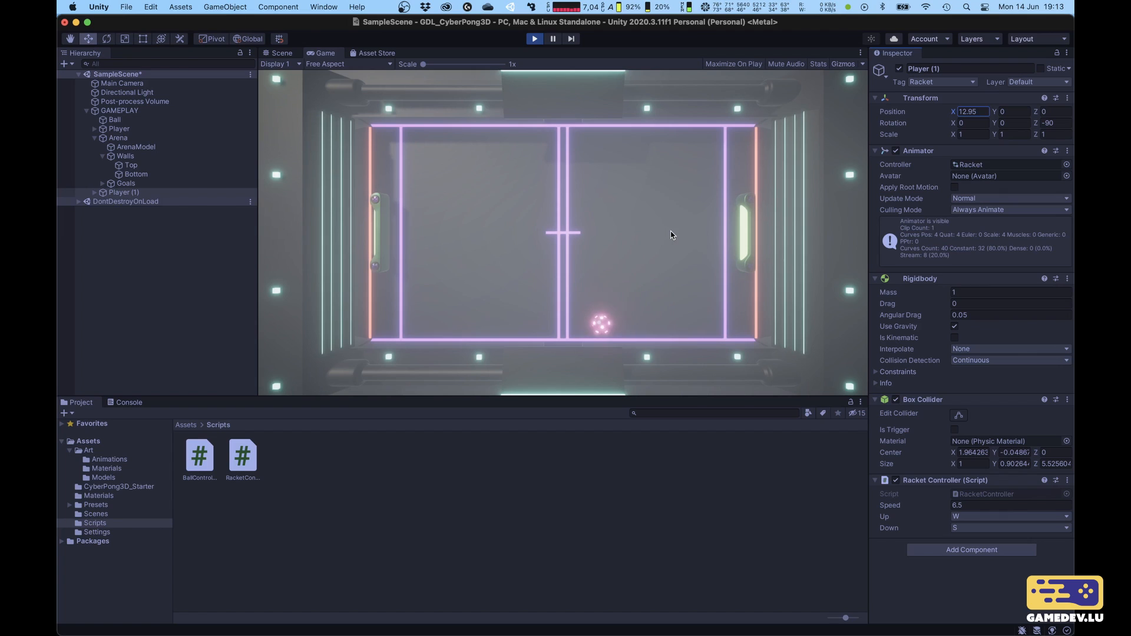
left_click(405, 226)
key("w")
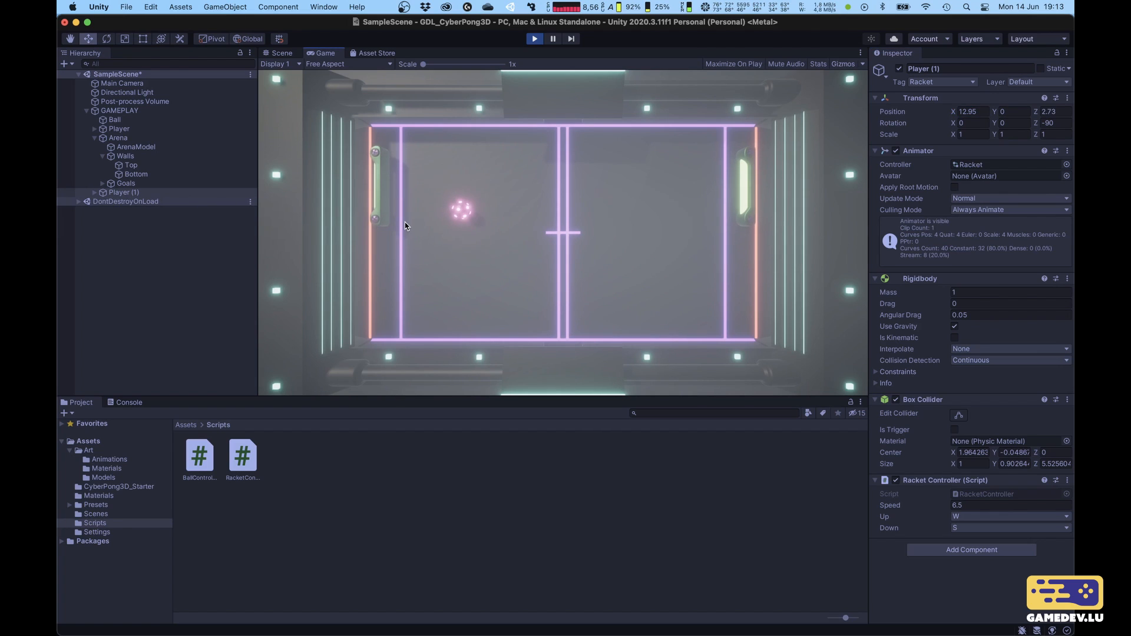
key("w")
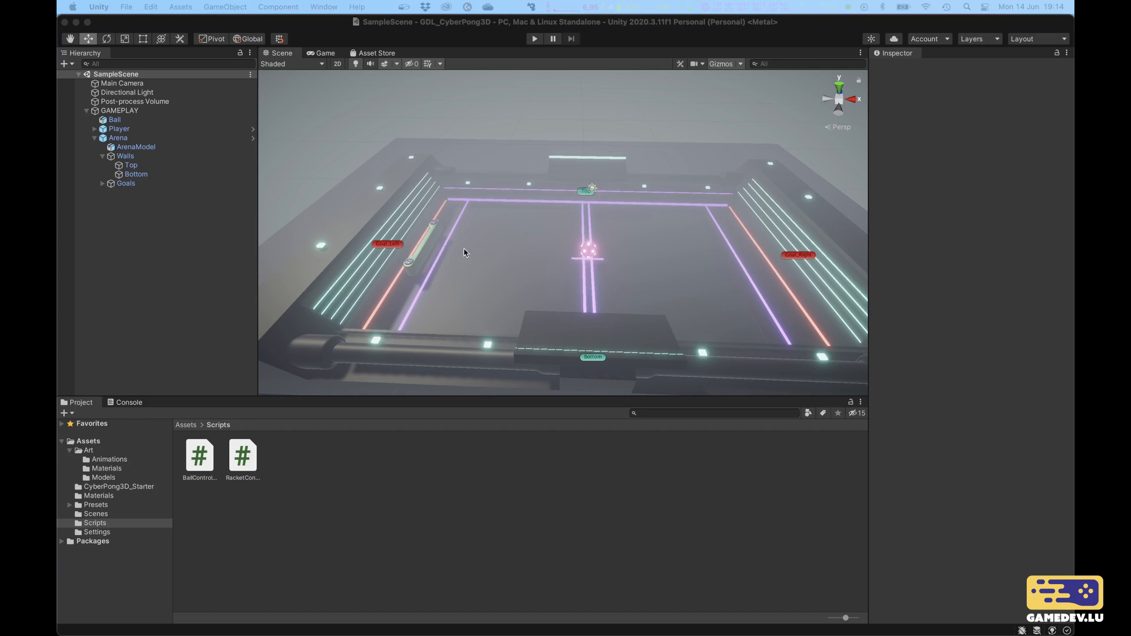
Step: Return to the BallController script in Visual Studio and delete the direction.x inversion from the Racket block
left_click(471, 246)
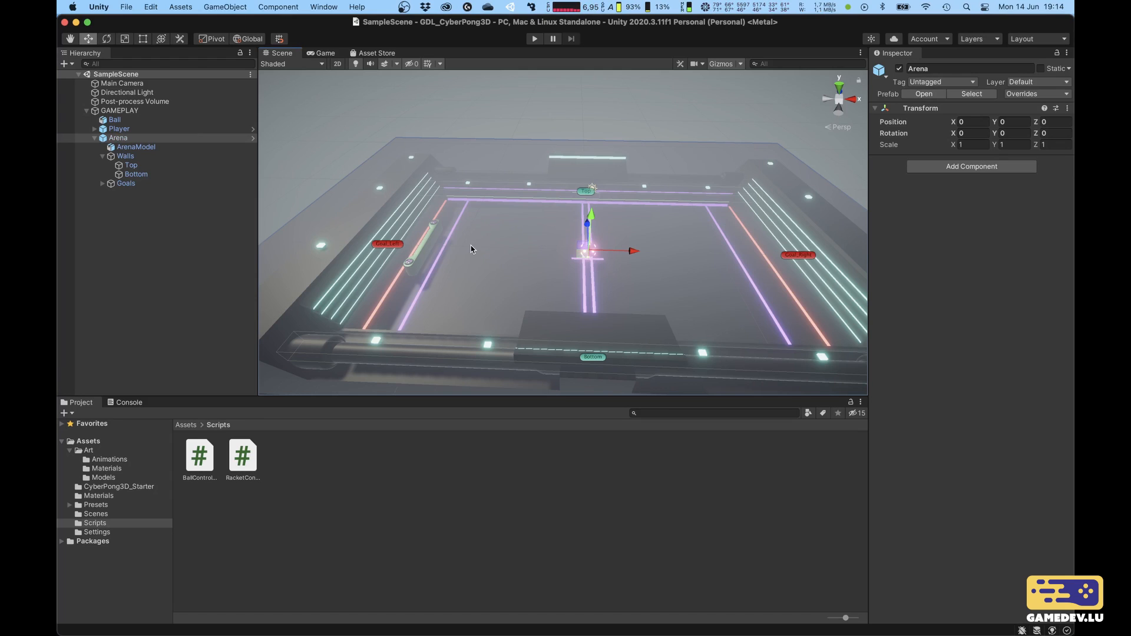
key("ctrl+Right")
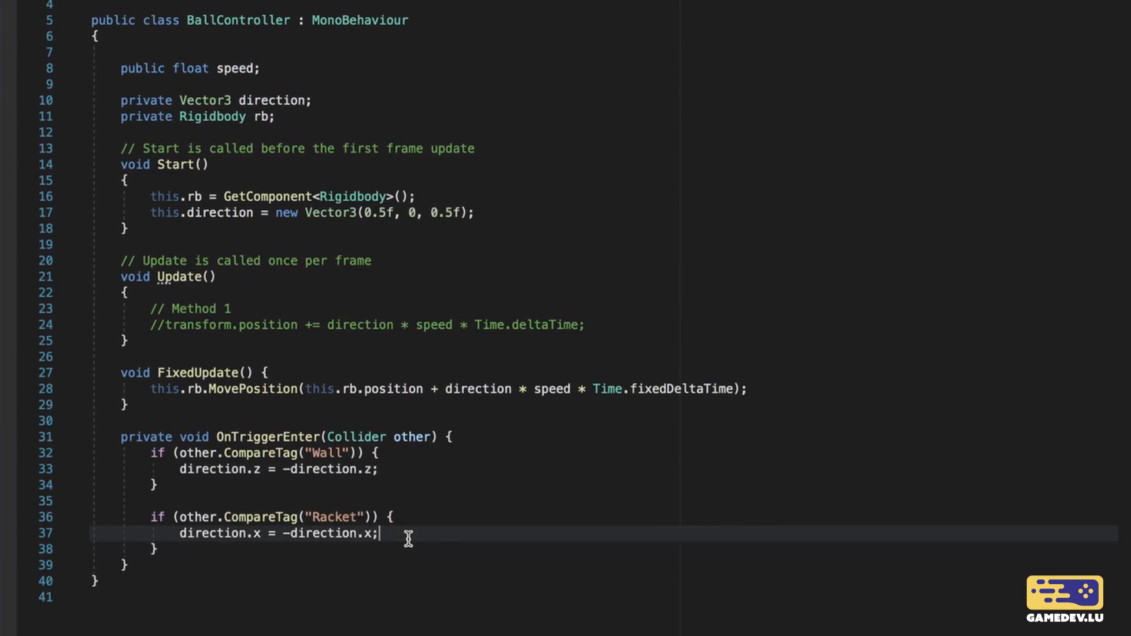
scroll(408, 539, "down", 1)
key("shift+Home")
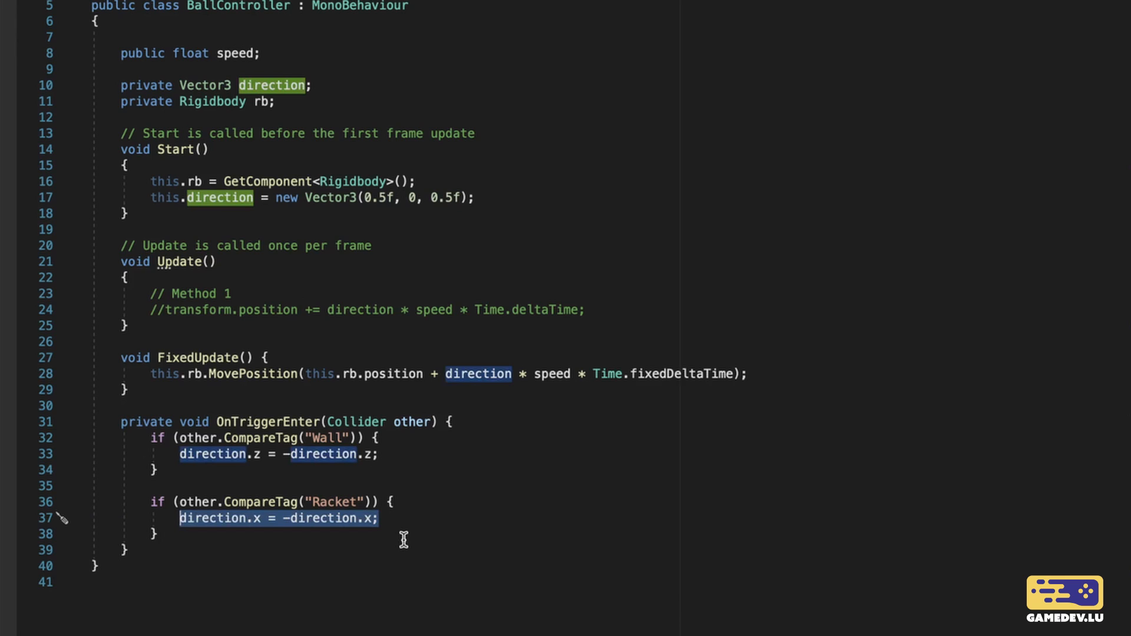
key("BackSpace")
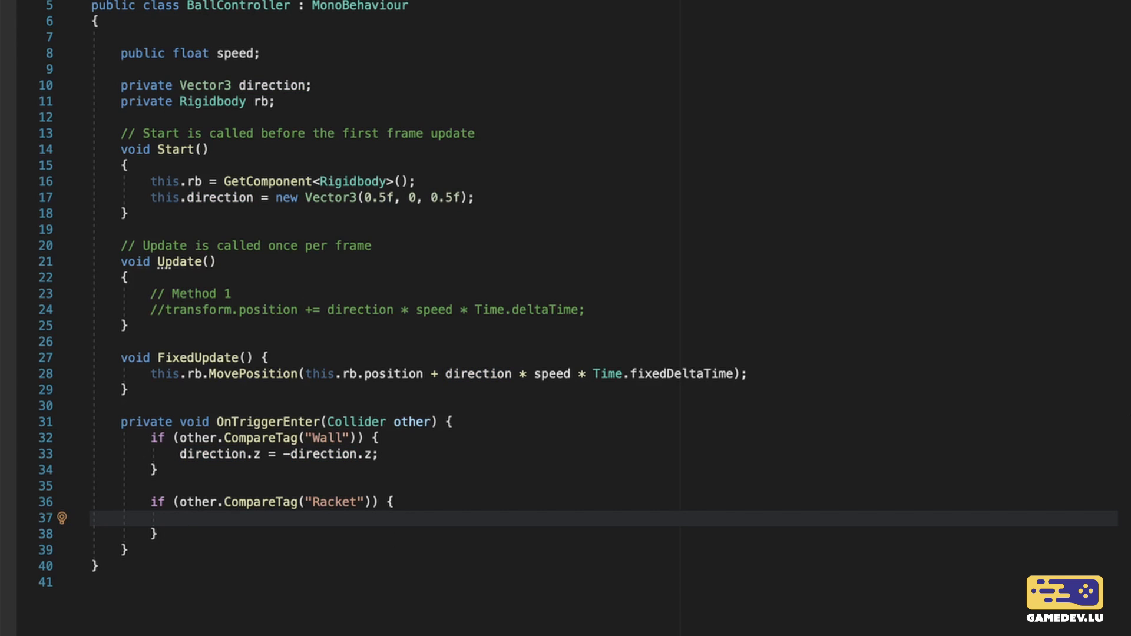
Step: In the Racket block, declare Vector3 newDirection = transform.position - other.transform.position
type("Vector3")
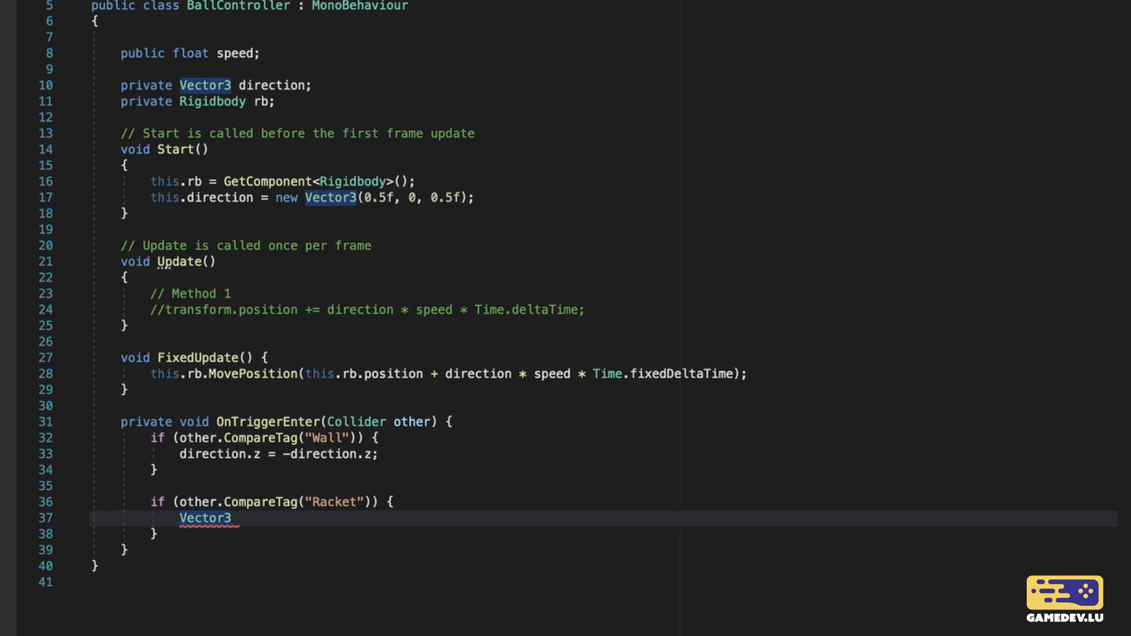
type(" newDirection =")
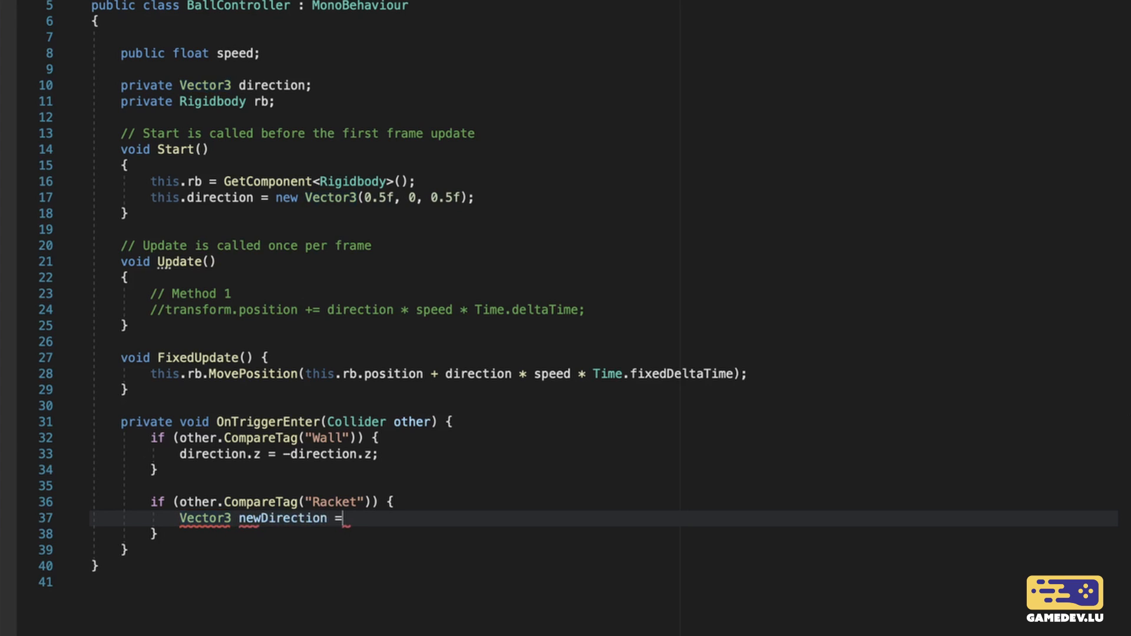
type(" TrackedReference")
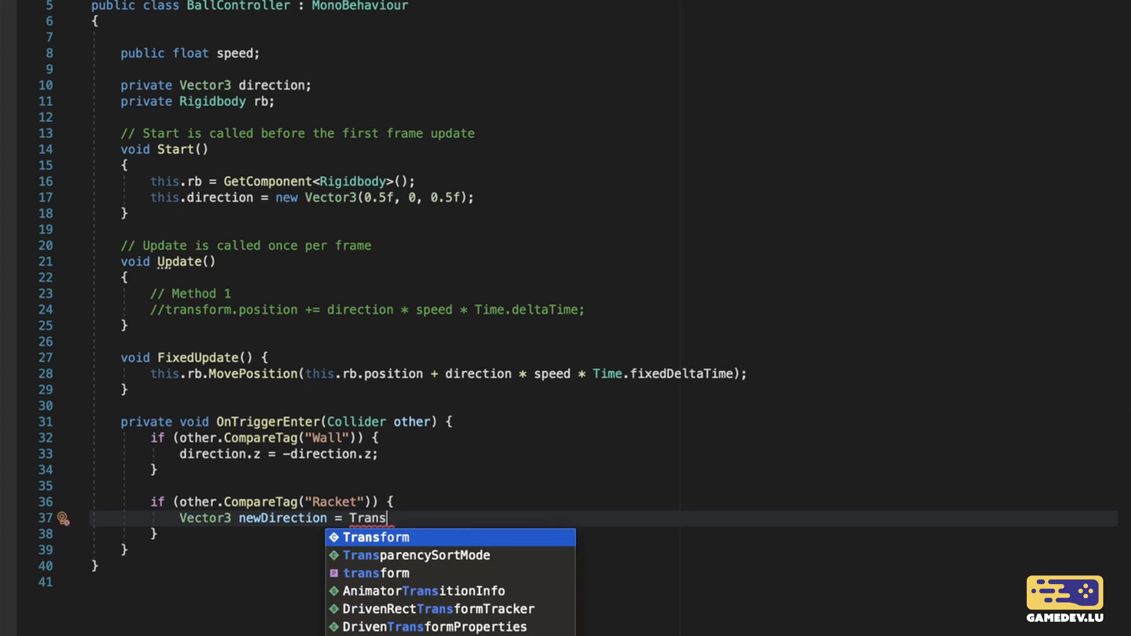
key("ctrl+shift+Left")
type("transform.")
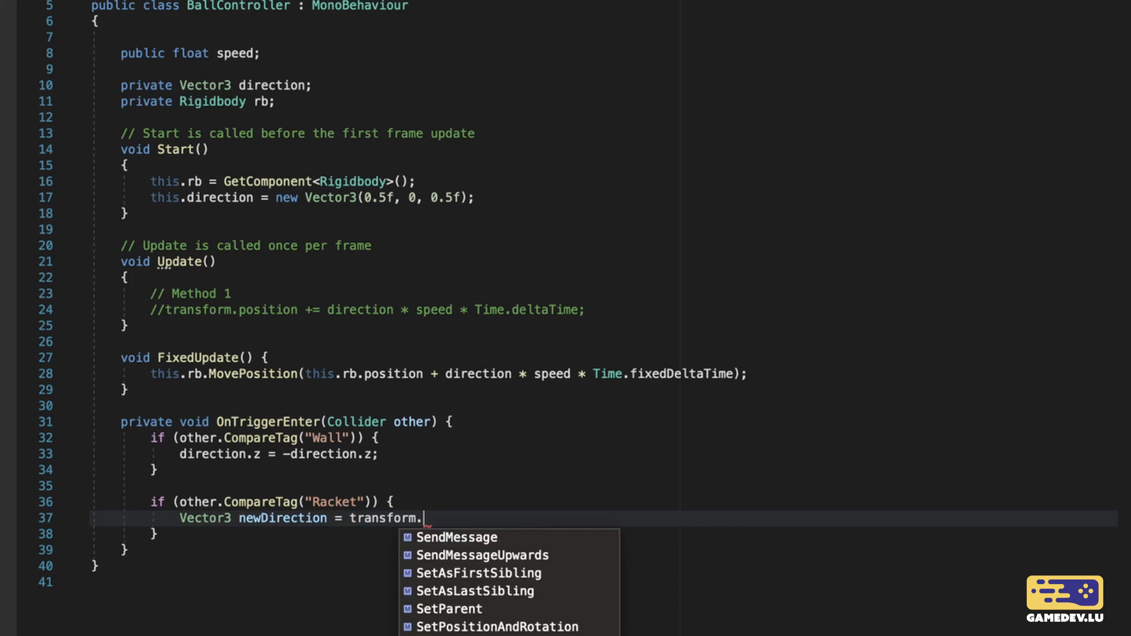
type("position - ")
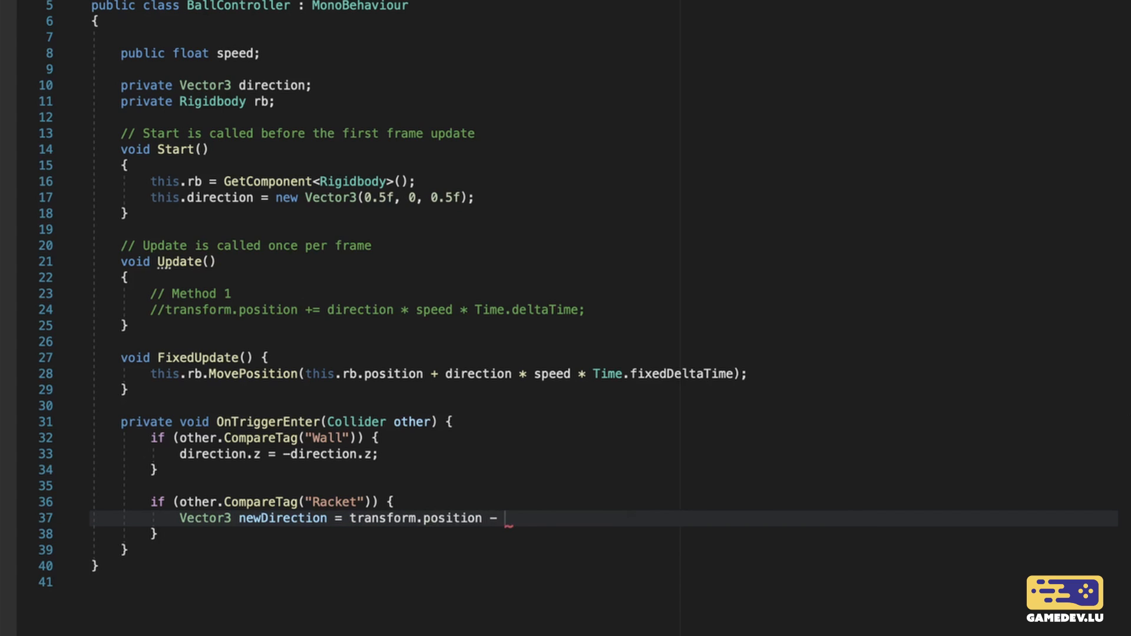
type("other.transform.po")
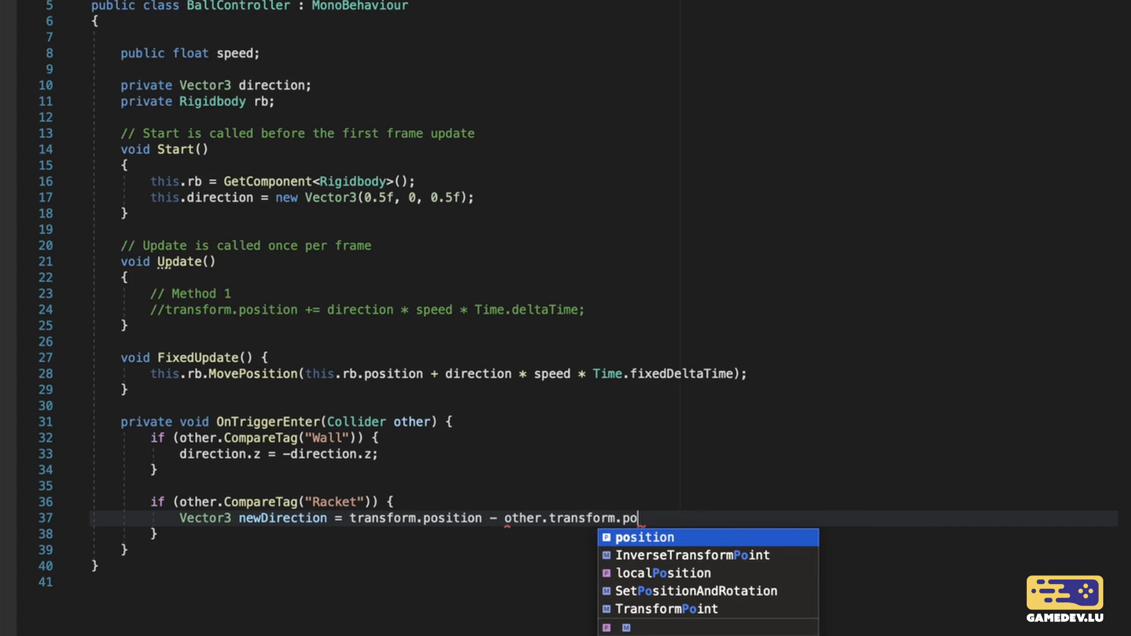
key("Return")
Step: Wrap the position subtraction in parentheses and append .normalized; to complete the newDirection declaration
left_click(350, 518, "shift")
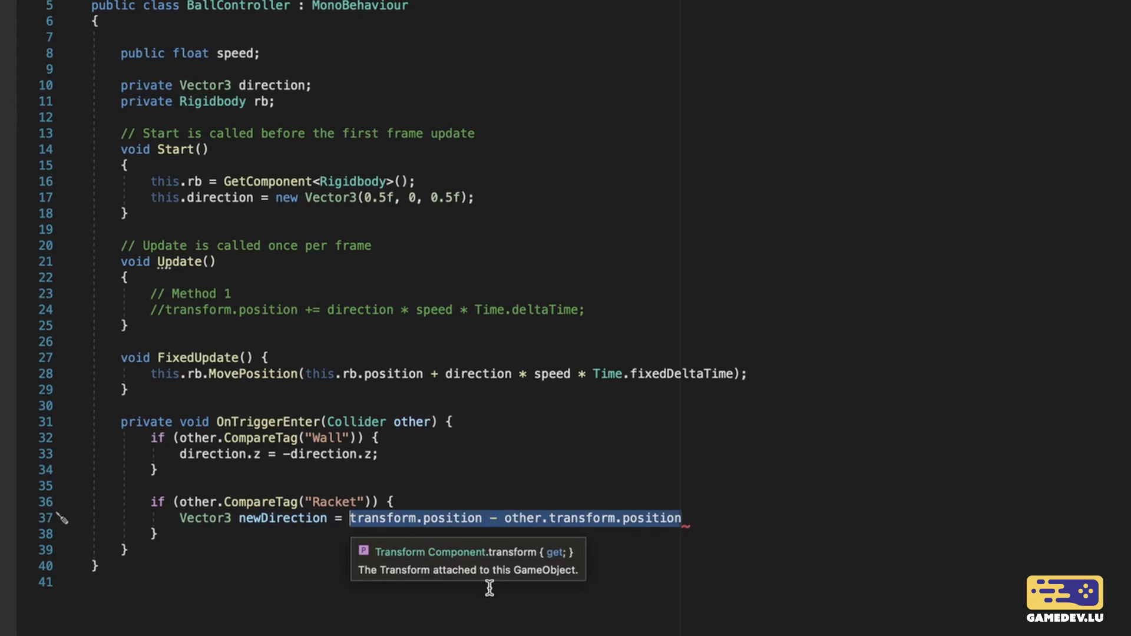
type("(")
key("ctrl+z")
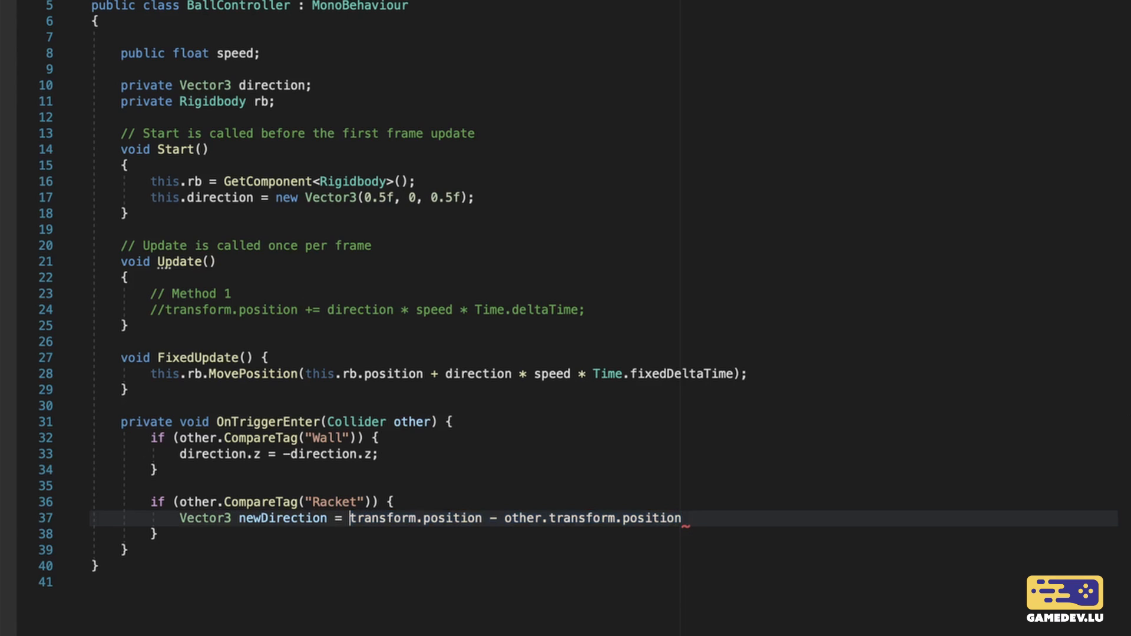
type("(")
key("End")
type(")")
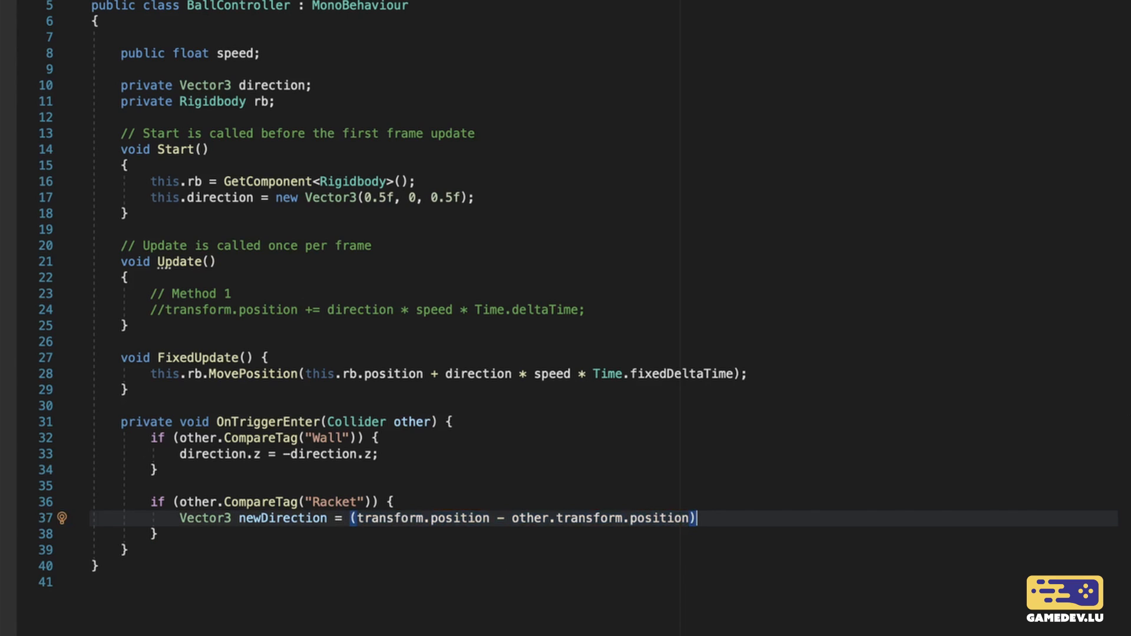
type(".nor")
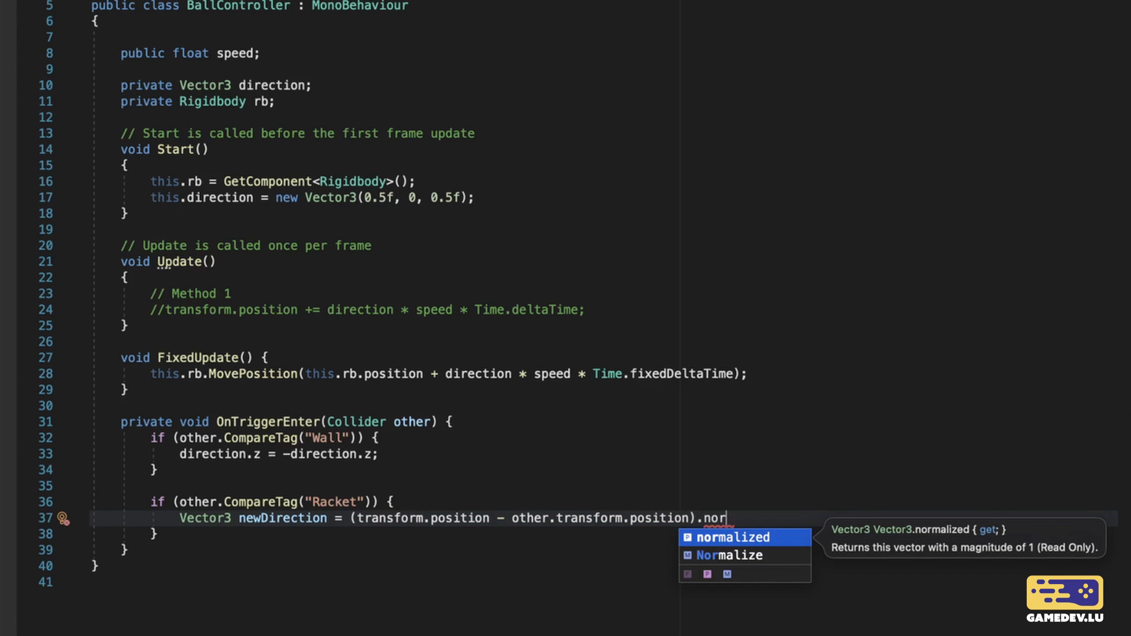
key("Tab")
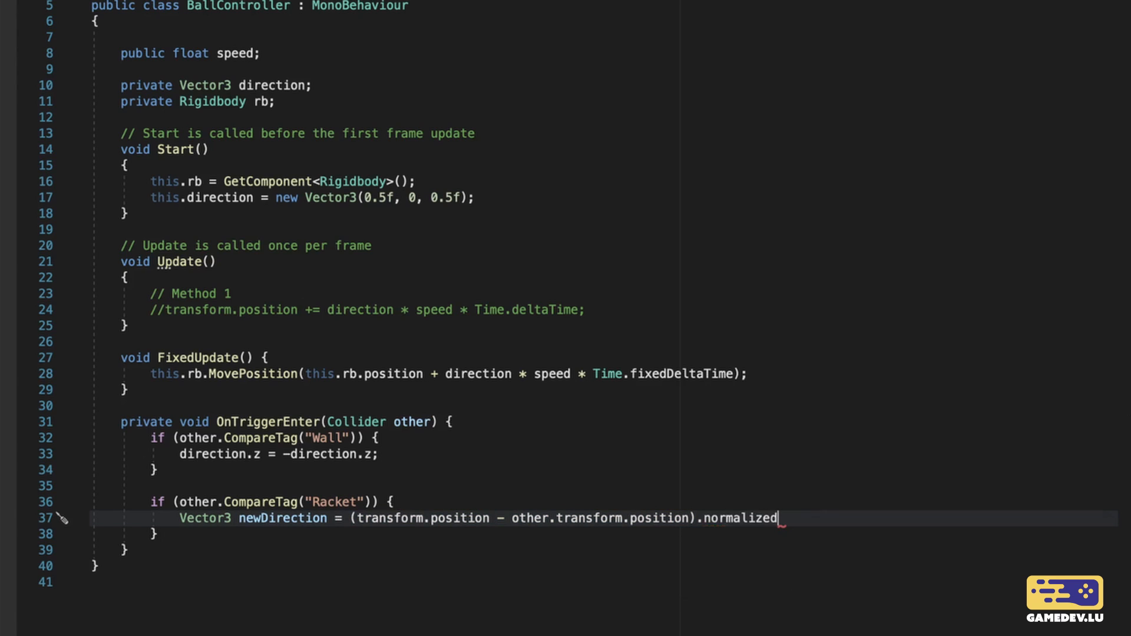
type(";")
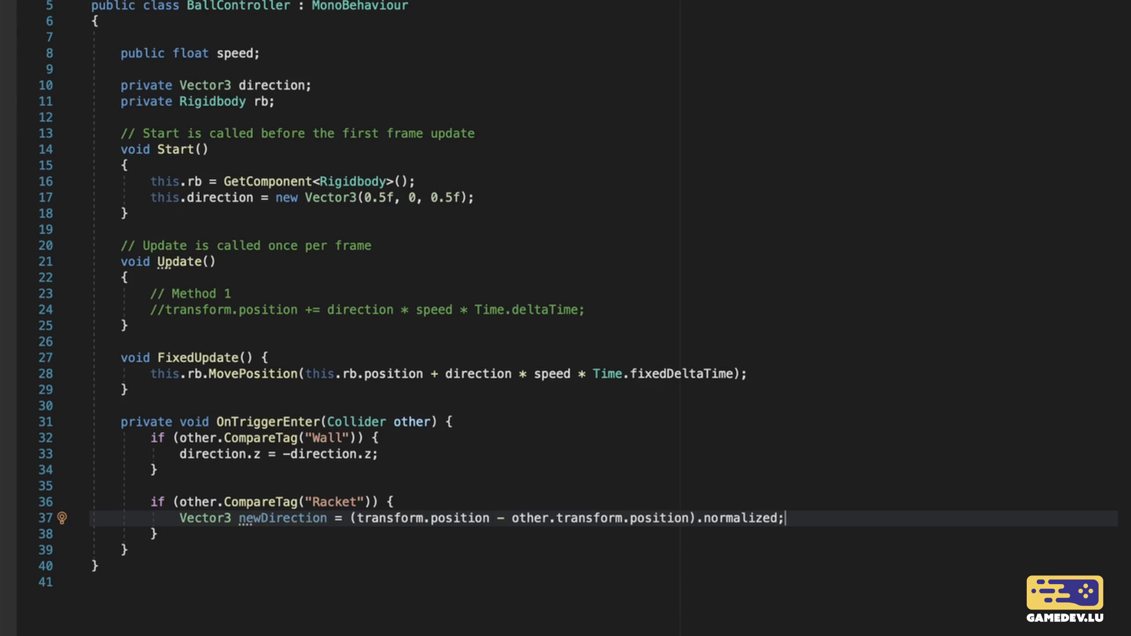
Step: Below the newDirection declaration, leave blank lines and add the assignment direction = newDirection; in the Racket block
key("Return")
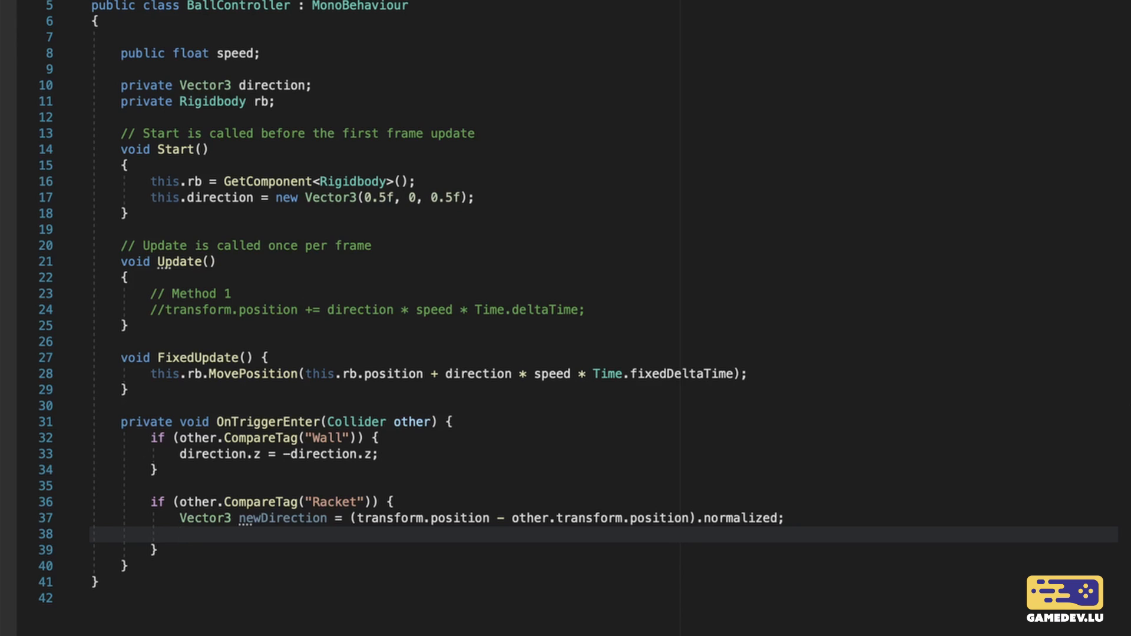
key("Return")
key("Return")
type("dire")
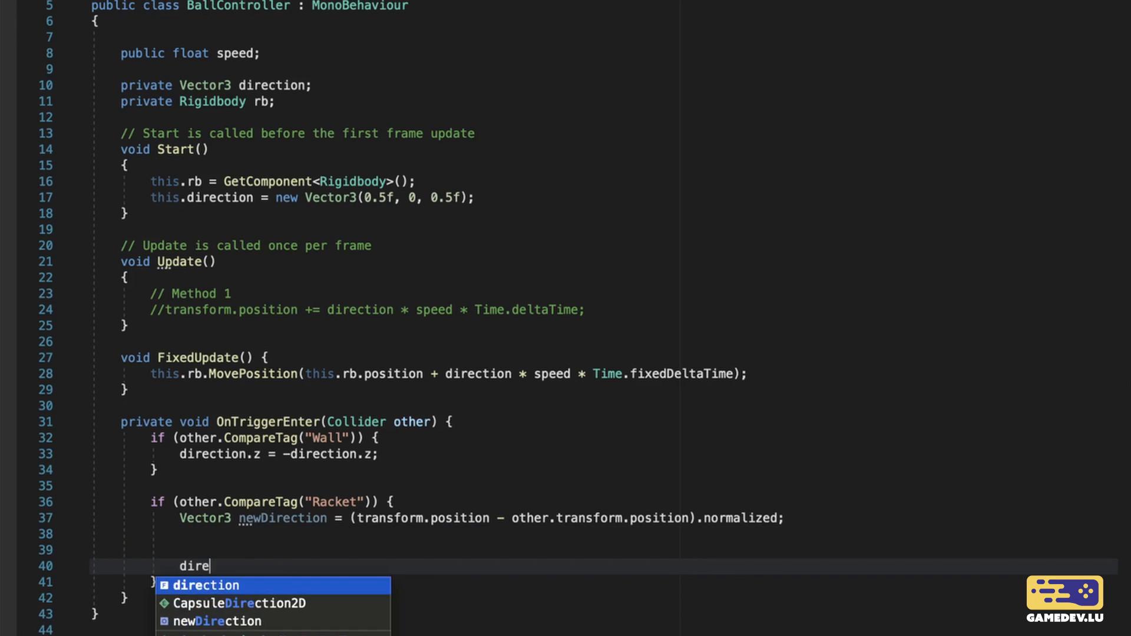
type("ction = newDirection")
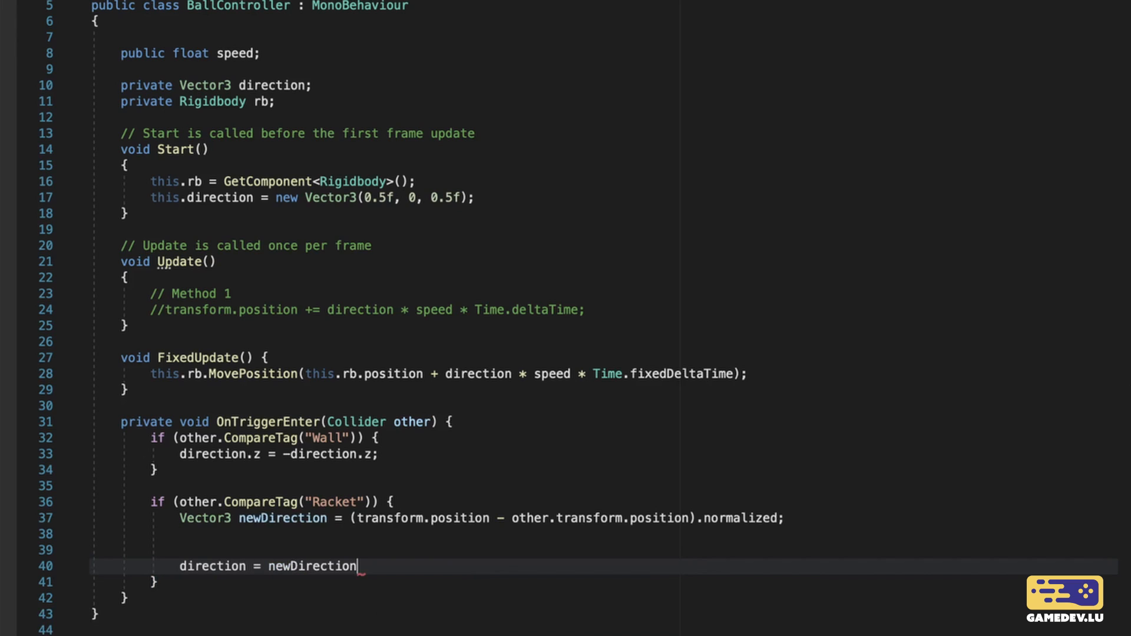
Step: Between the newDirection declaration and the direction assignment, begin a new statement with newDirection.x =
key("Up")
key("Up")
key("Return")
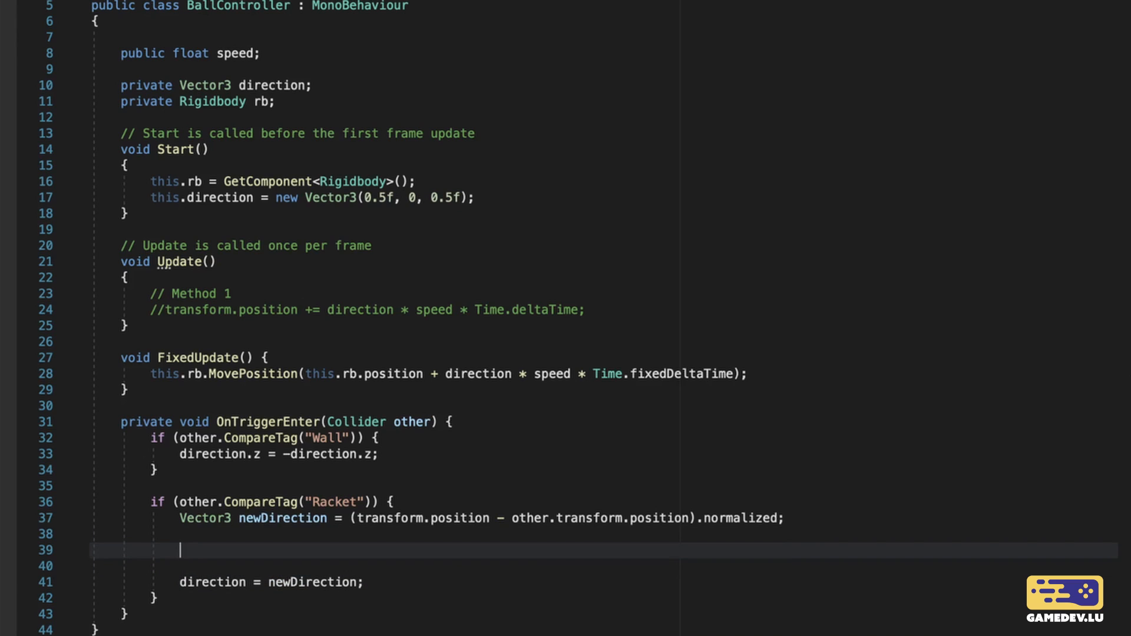
type("newDirection.")
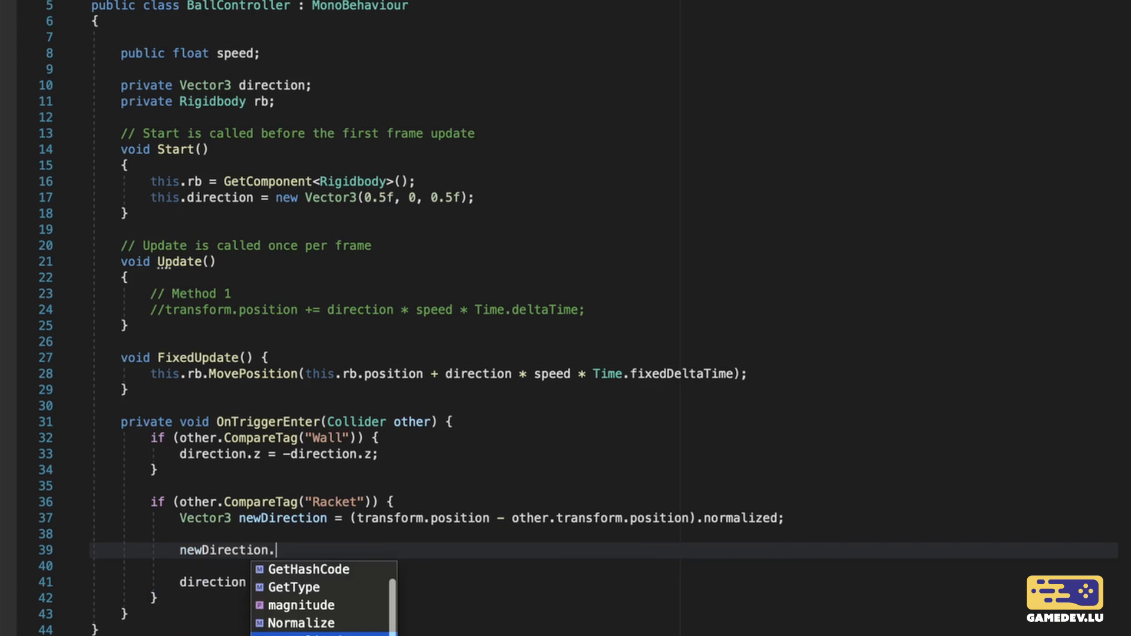
type("x ")
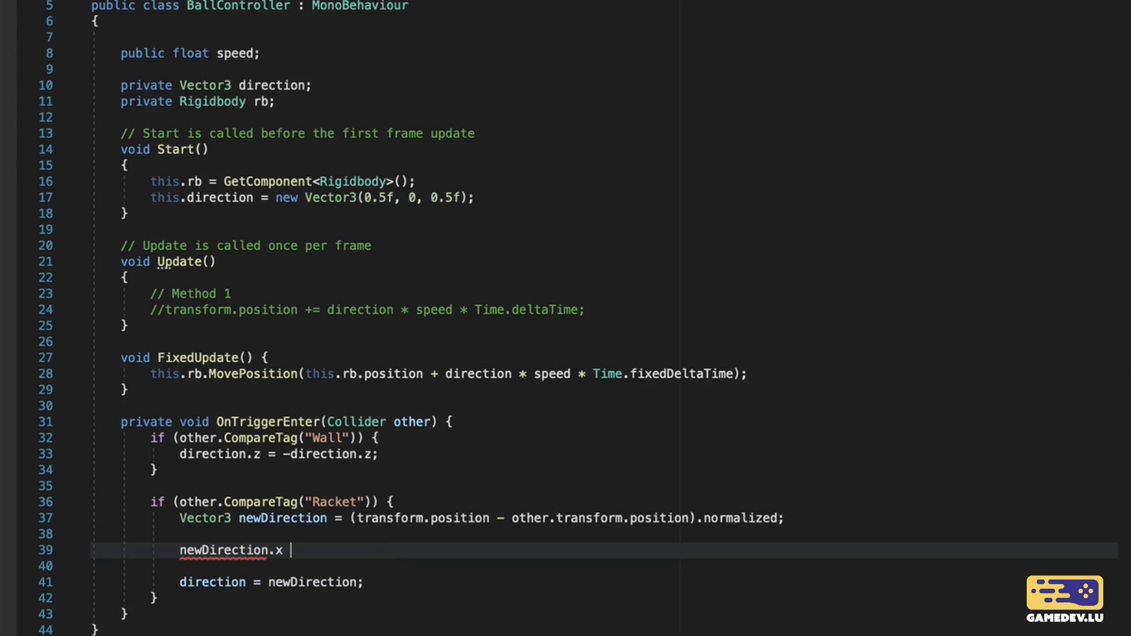
type("=")
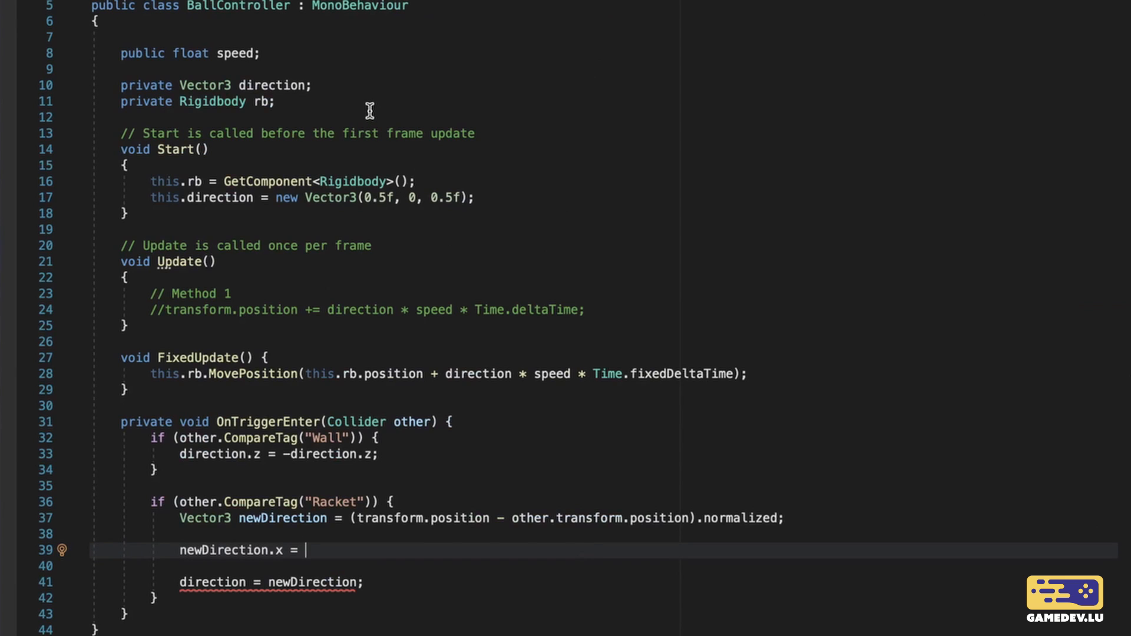
Step: Declare the field public float minDirection = 0.5f; between the speed field and the private fields
left_click(379, 75)
key("Return")
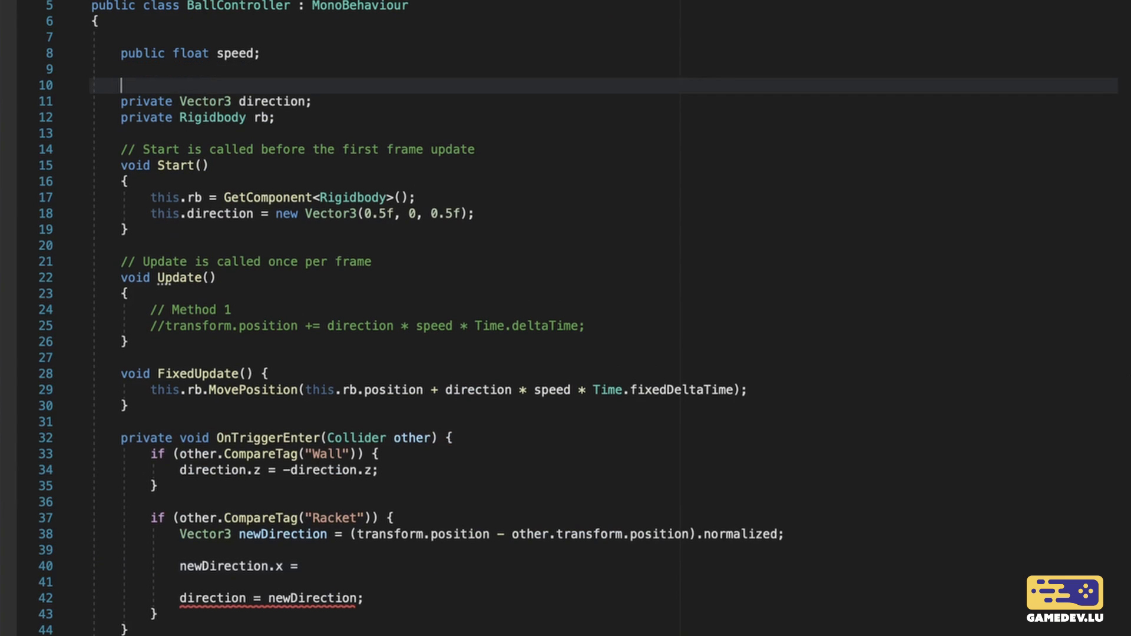
type("public fl")
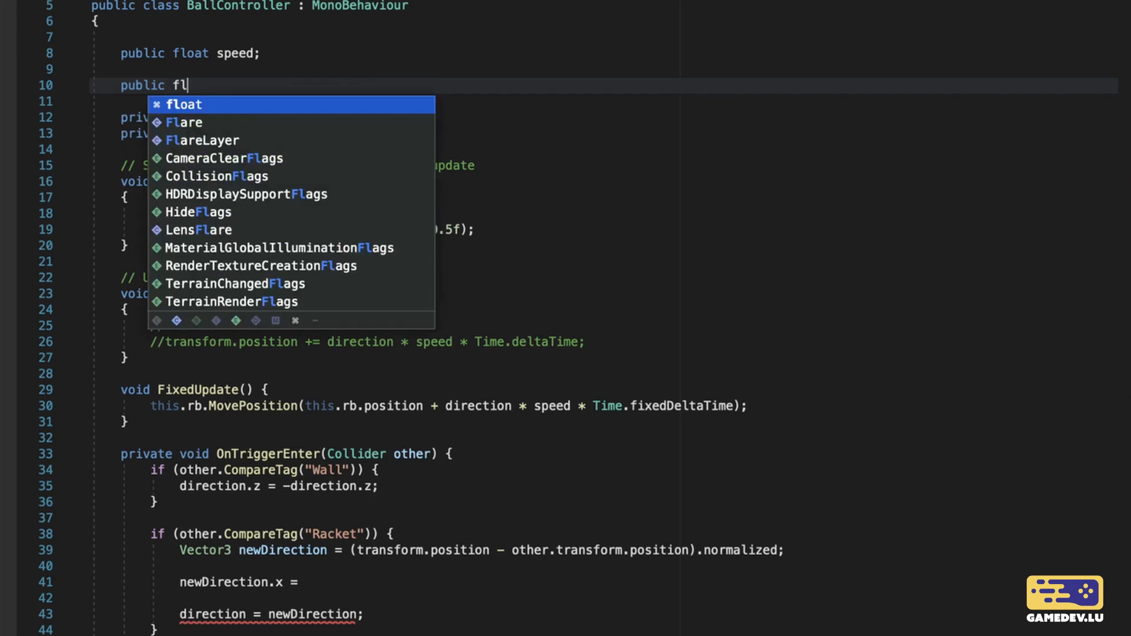
type("oat mindirectio")
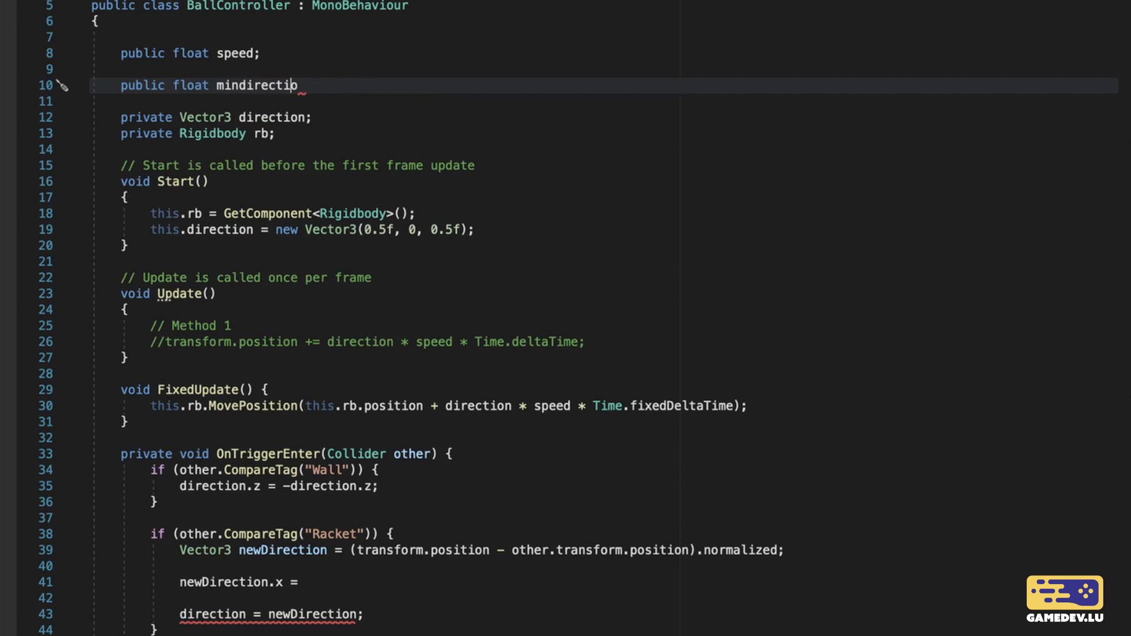
key("BackSpace")
type("D")
key("End")
type("n = 0.5f;")
Step: Complete the newDirection.x assignment with Mathf.Max(newDirection.x, this.minDirection)
left_click(417, 583)
type("Mathf.Max(")
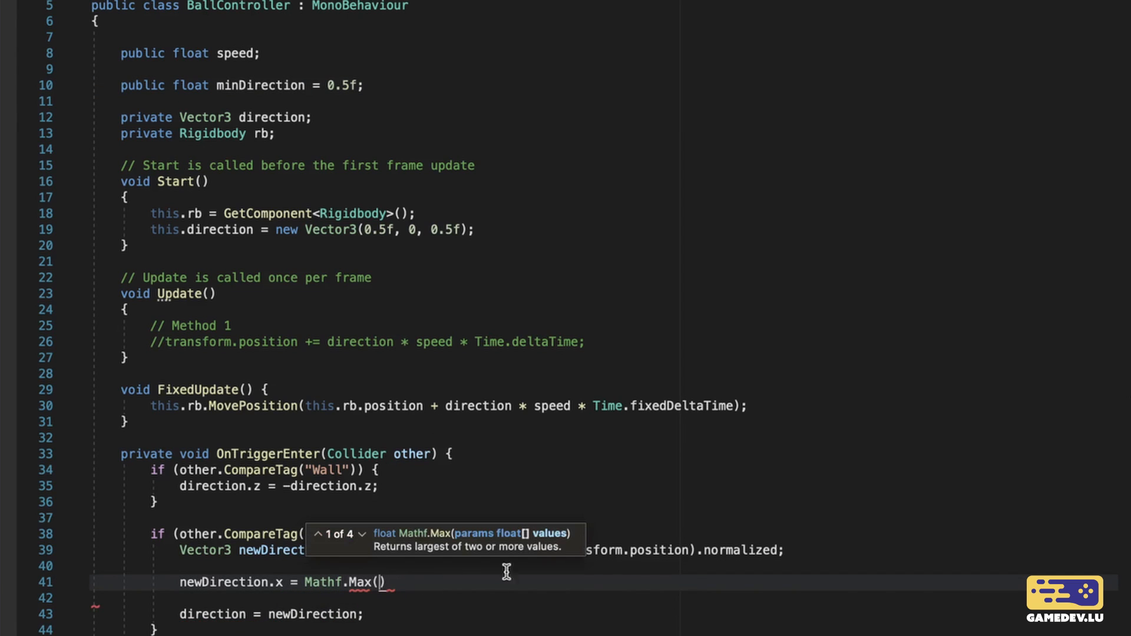
type("newDirection.x, ")
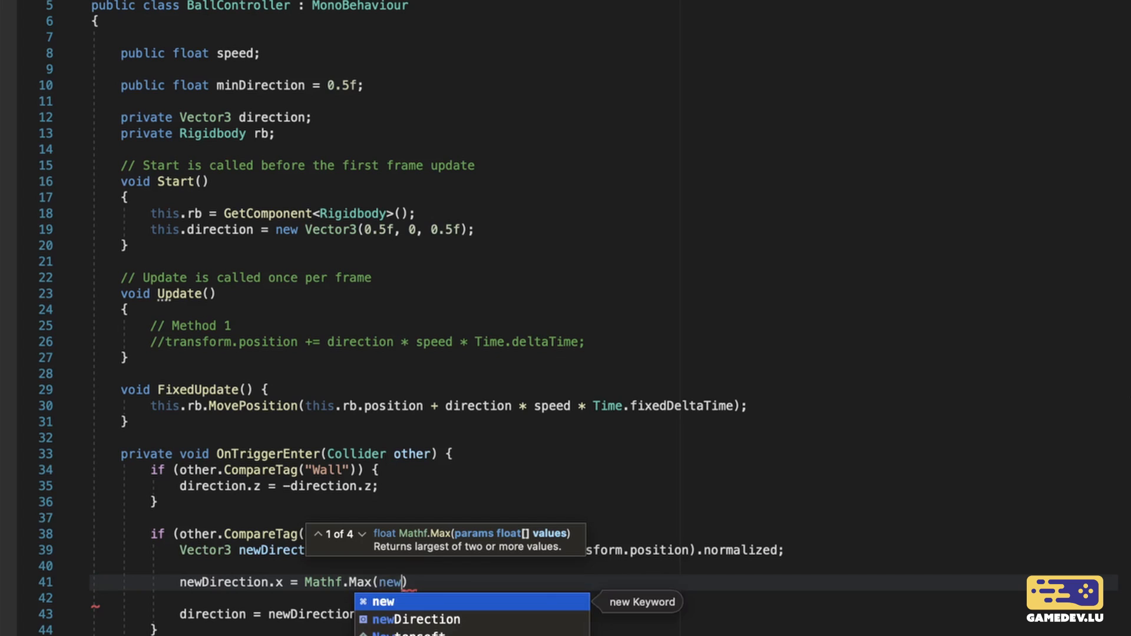
type("this.minDirection")
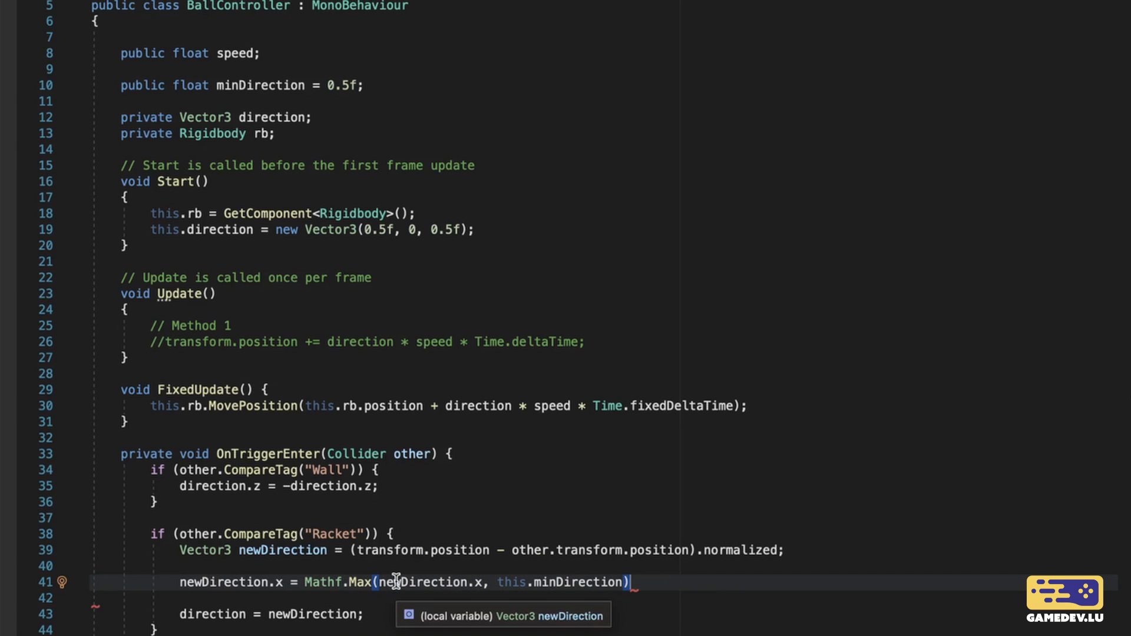
Step: Wrap the newDirection.x argument of Mathf.Max in Mathf.Abs() and end the statement with a semicolon
left_click_drag(482, 582, 380, 582)
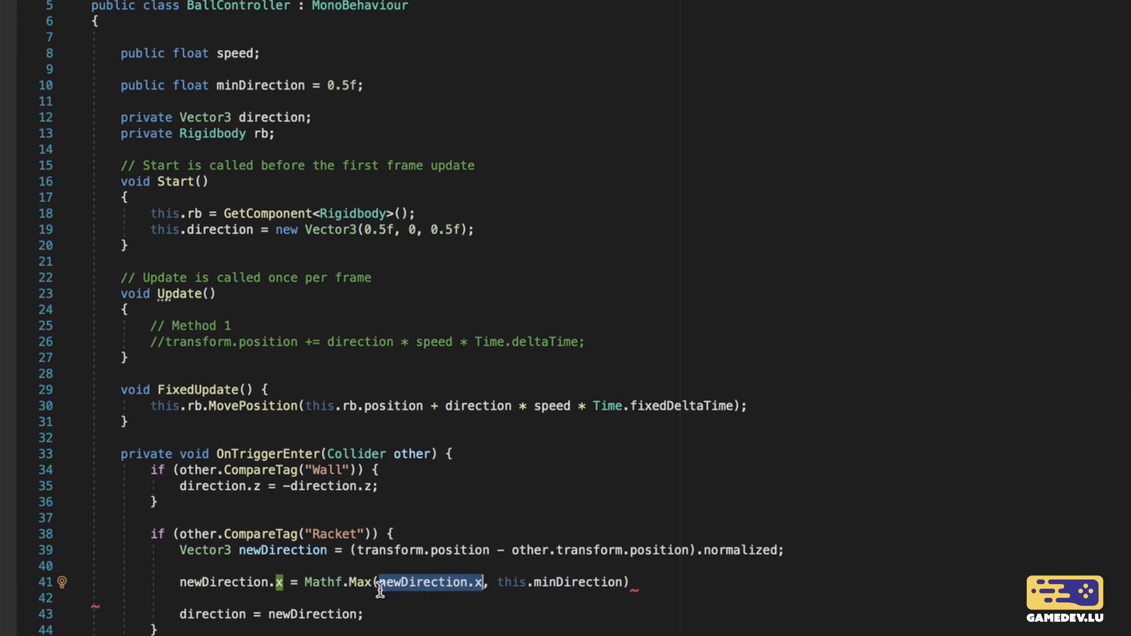
key("Left")
type("Mathf.Abs(")
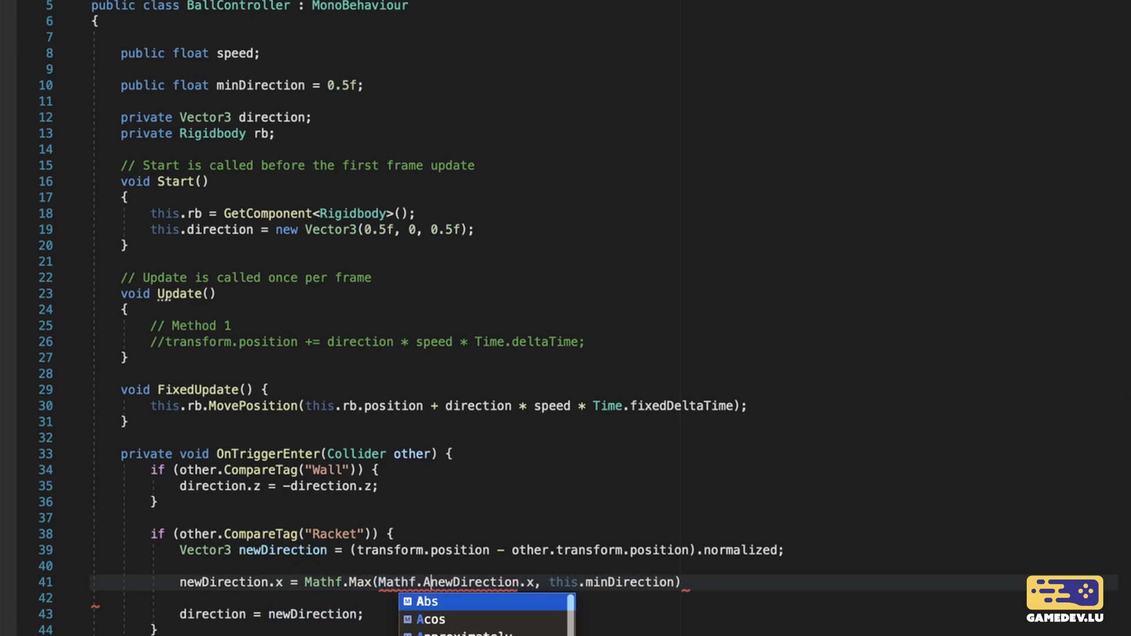
left_click(549, 582)
type(")")
left_click(720, 581)
type(";")
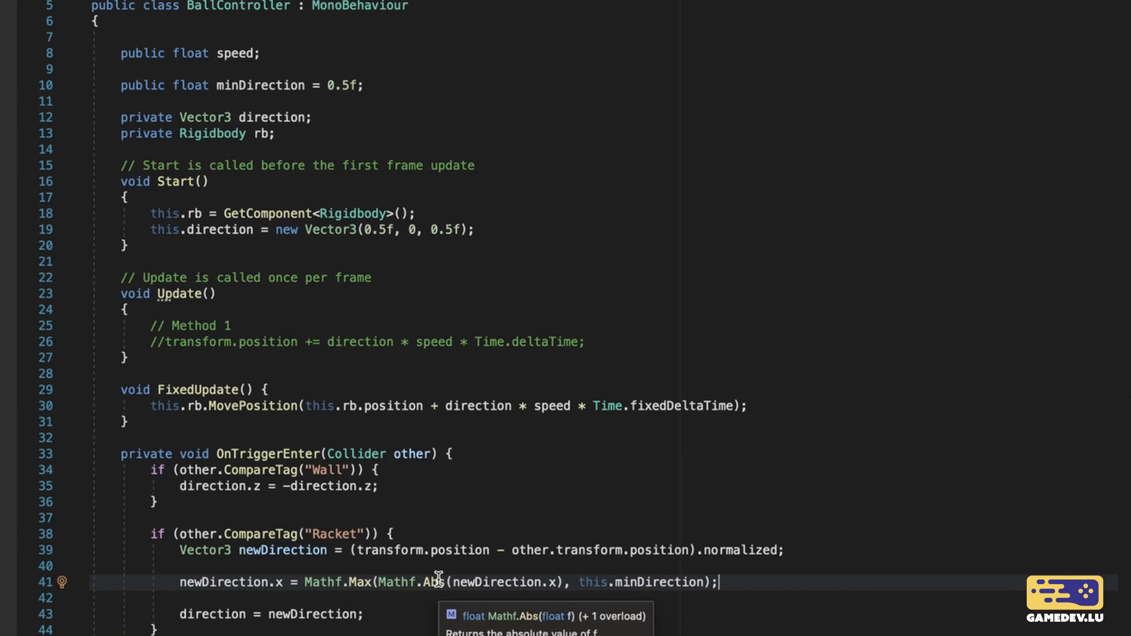
Step: Multiply the Mathf.Max expression by the original sign by inserting Mathf.Sign(newDirection.x) * in front of it
left_click(300, 582)
type("Mathf.Sign")
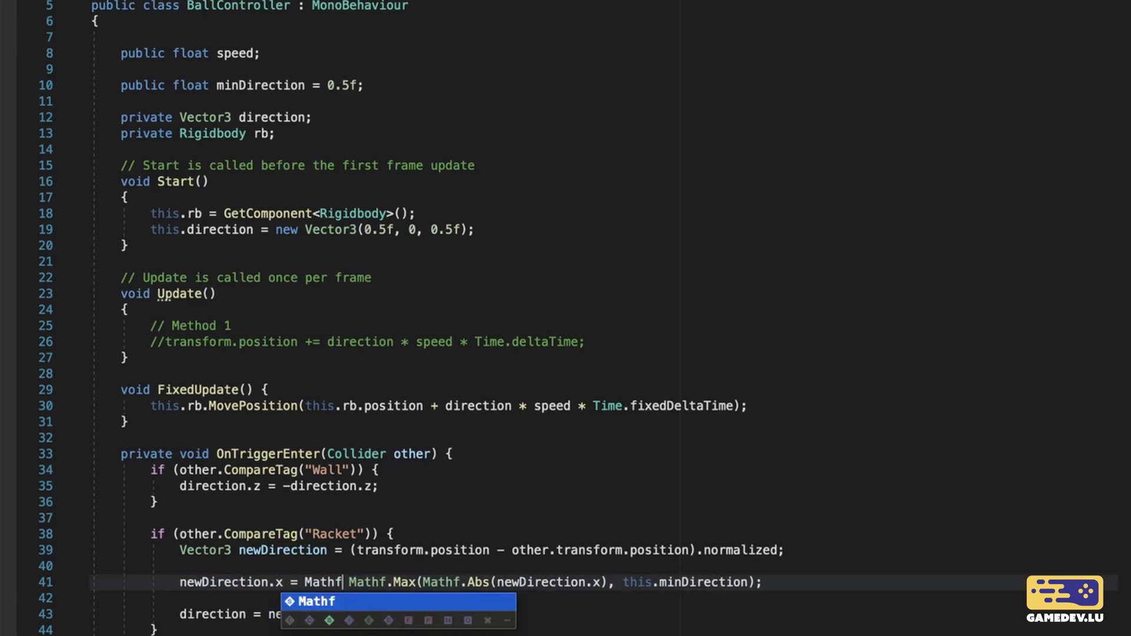
type("(newDirection.x) *")
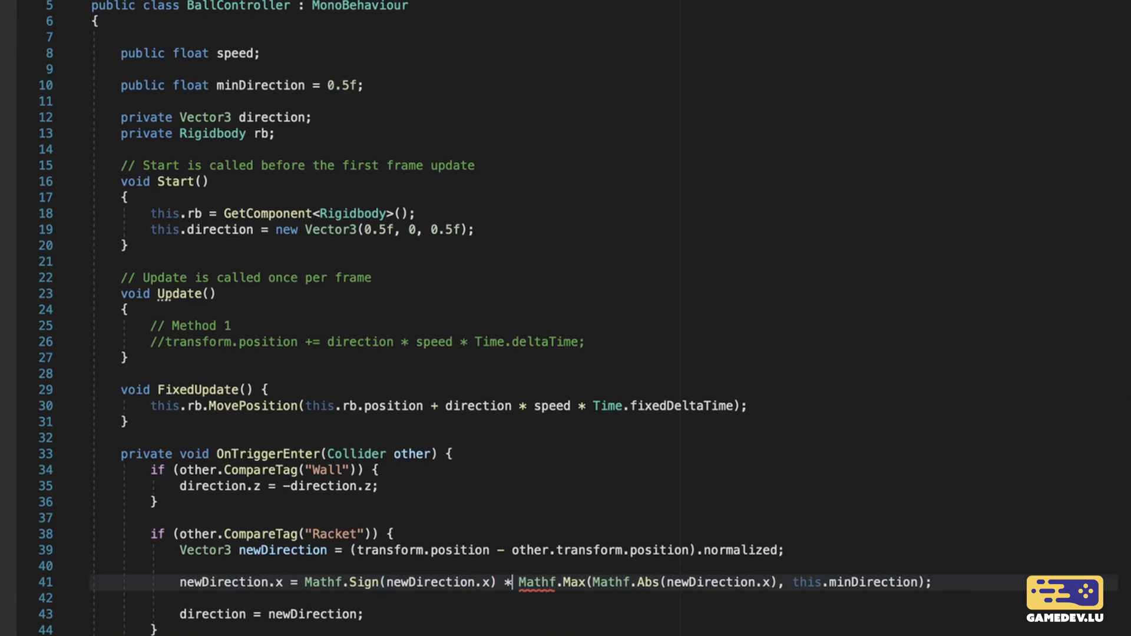
Step: Duplicate the whole newDirection.x statement onto the line directly below it
key("super+Right")
key("shift+super+Left")
key("super+c")
key("super+Right")
key("Return")
key("super+v")
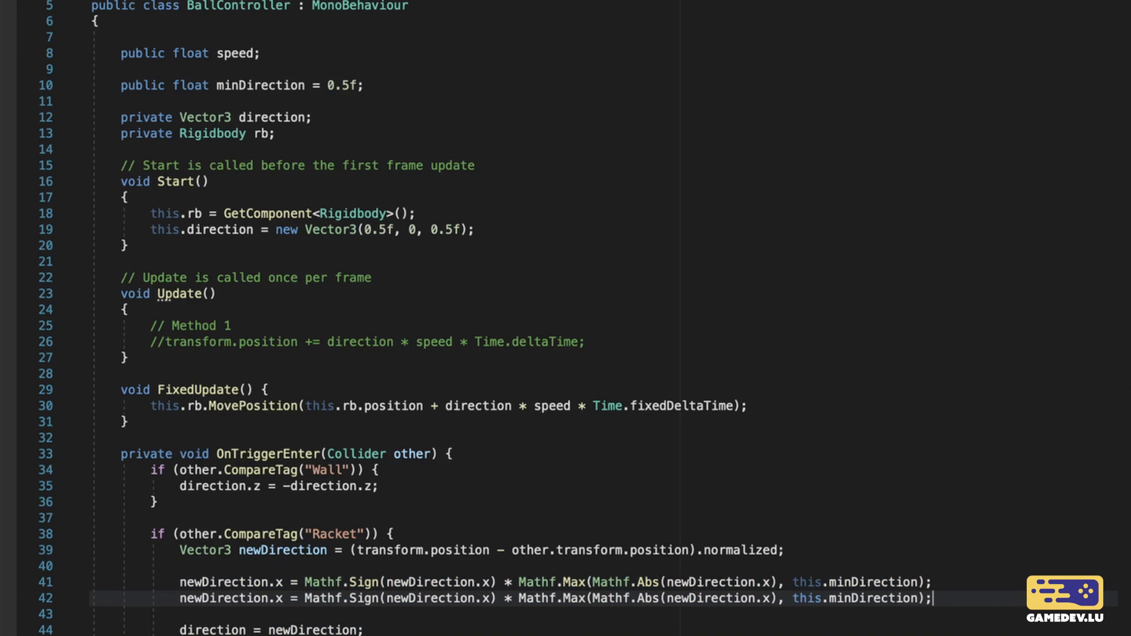
Step: In the duplicated line, change all three newDirection.x references to newDirection.z
left_click(285, 600)
key("BackSpace")
type("y")
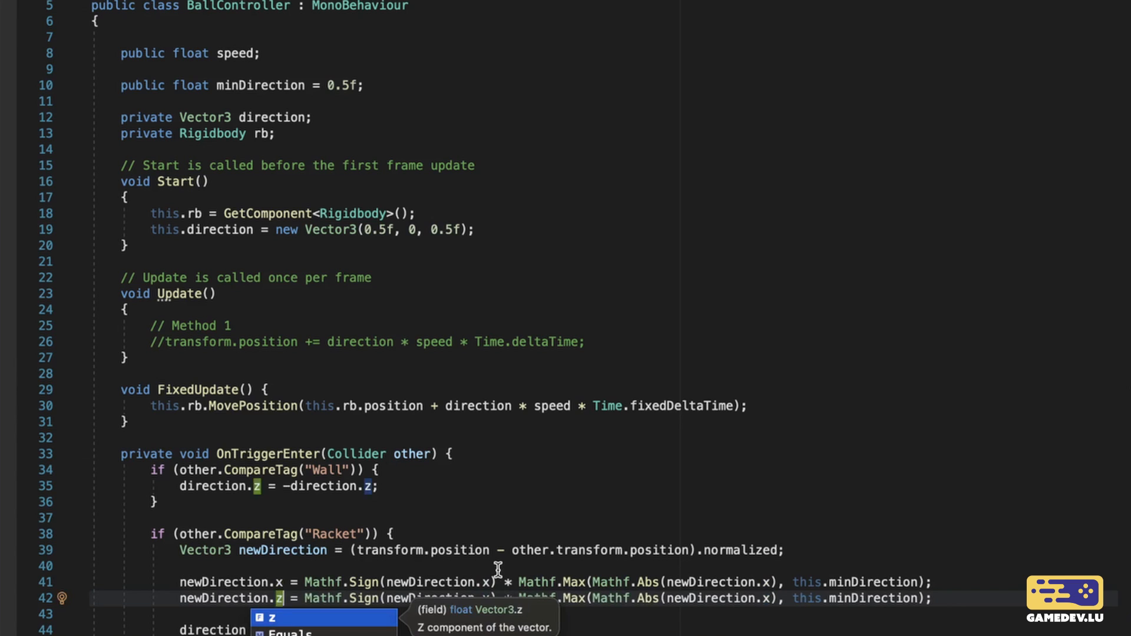
left_click(494, 598)
key("BackSpace")
type("z")
left_click(769, 598)
key("BackSpace")
type("z")
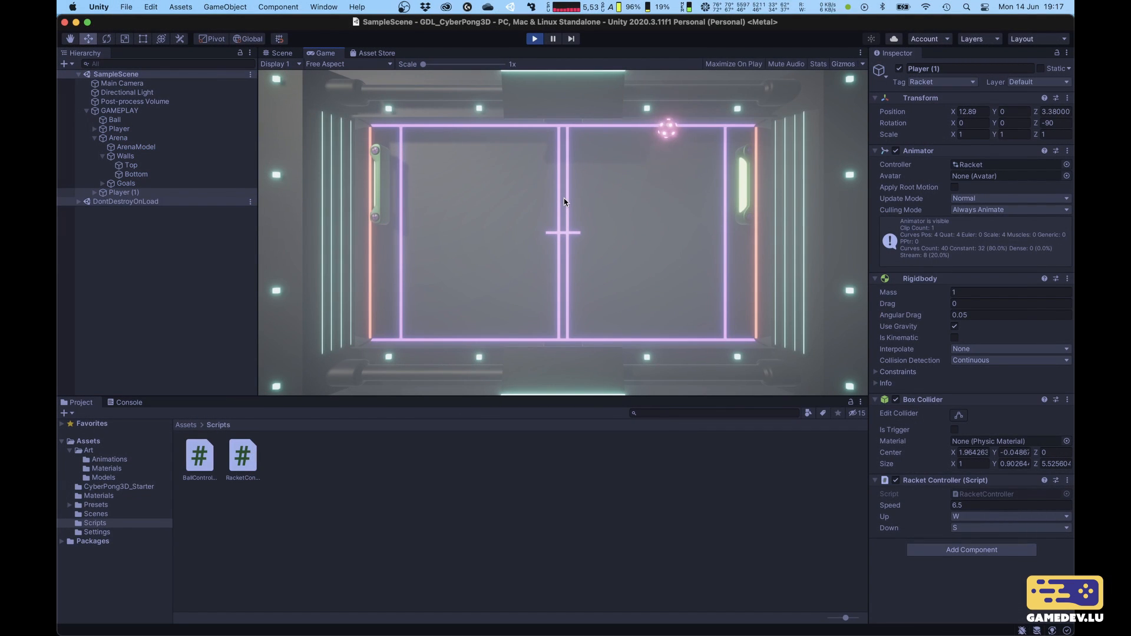
Step: Play-test the ball's bounces by moving both rackets down and up, and stop play mode
key("s")
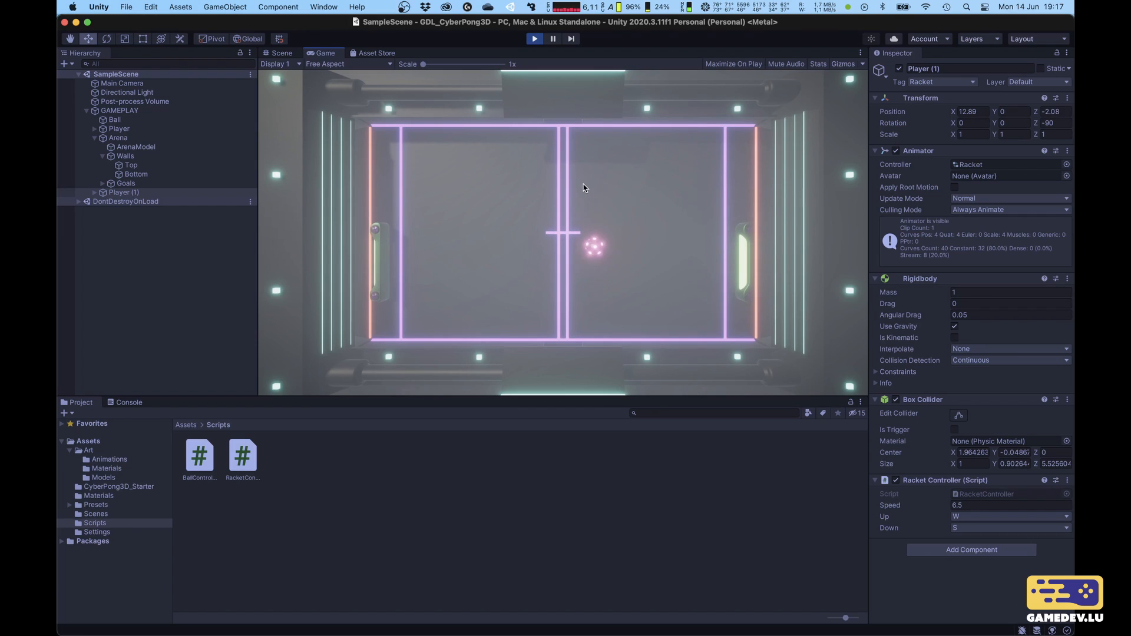
key("w")
key("w")
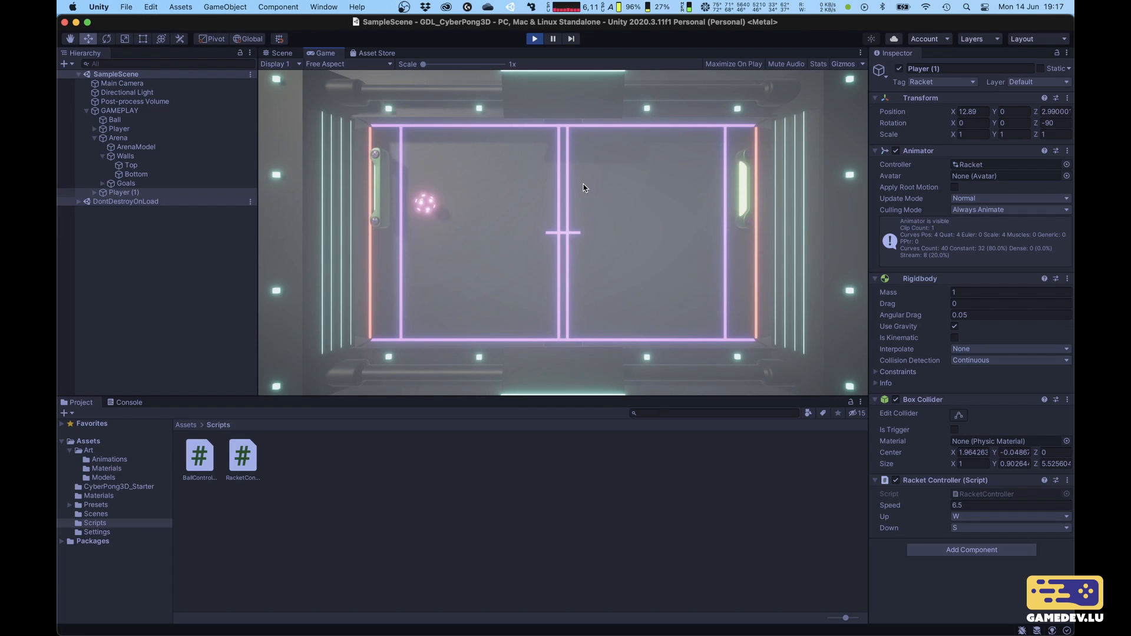
left_click(534, 39)
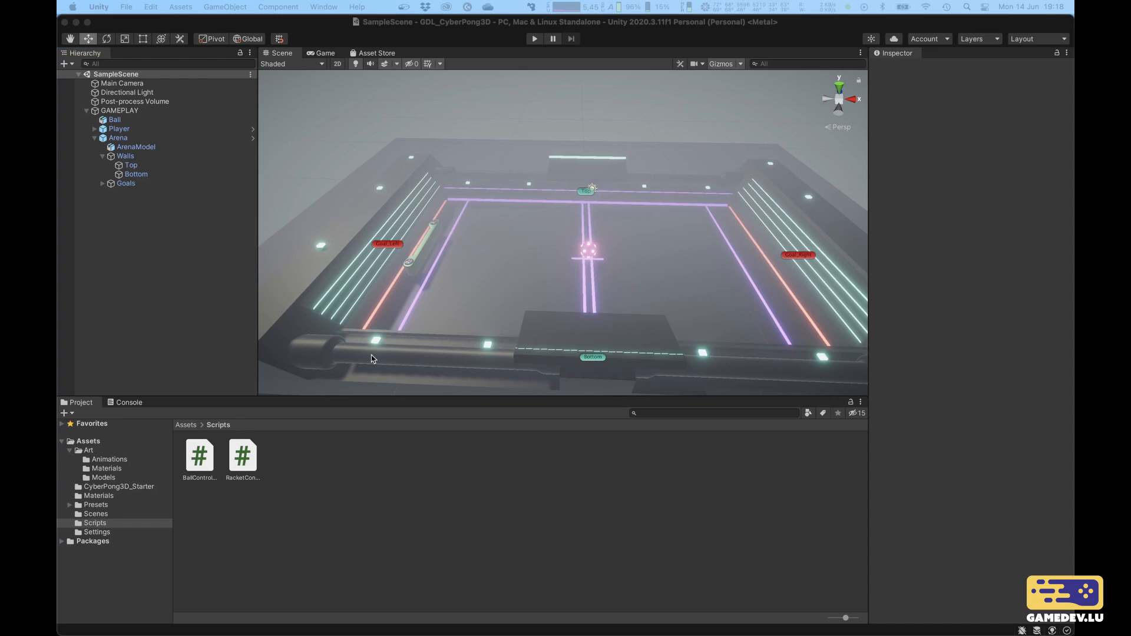
left_click(540, 118)
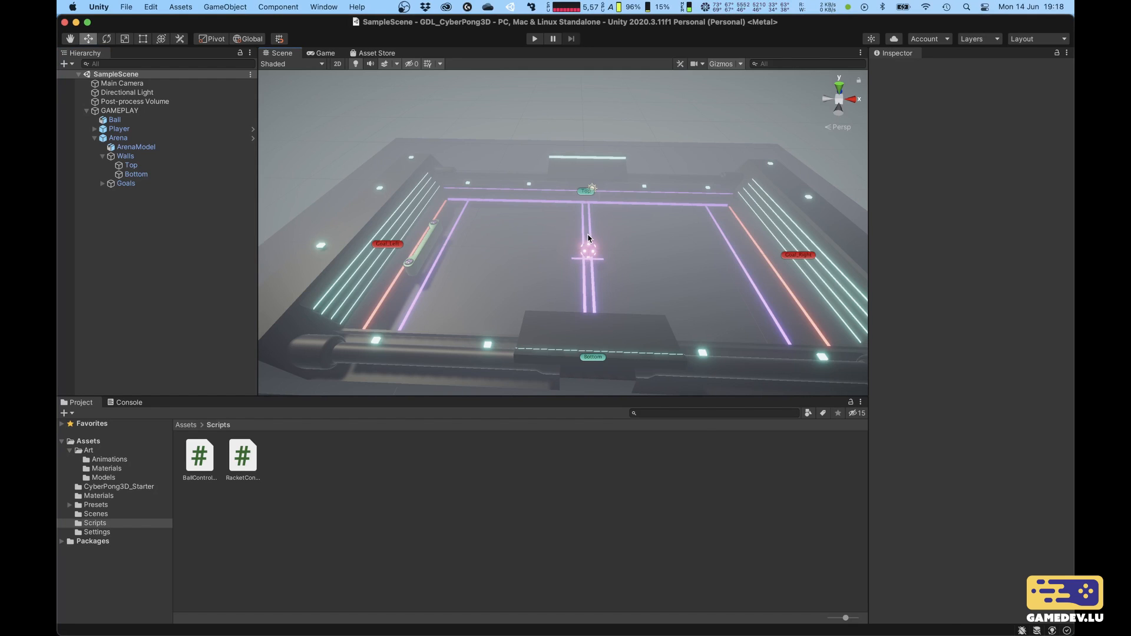
Step: Switch to Visual Studio and add an empty private void ChooseDirection() method below OnTriggerEnter in BallController.cs
key("ctrl+Right")
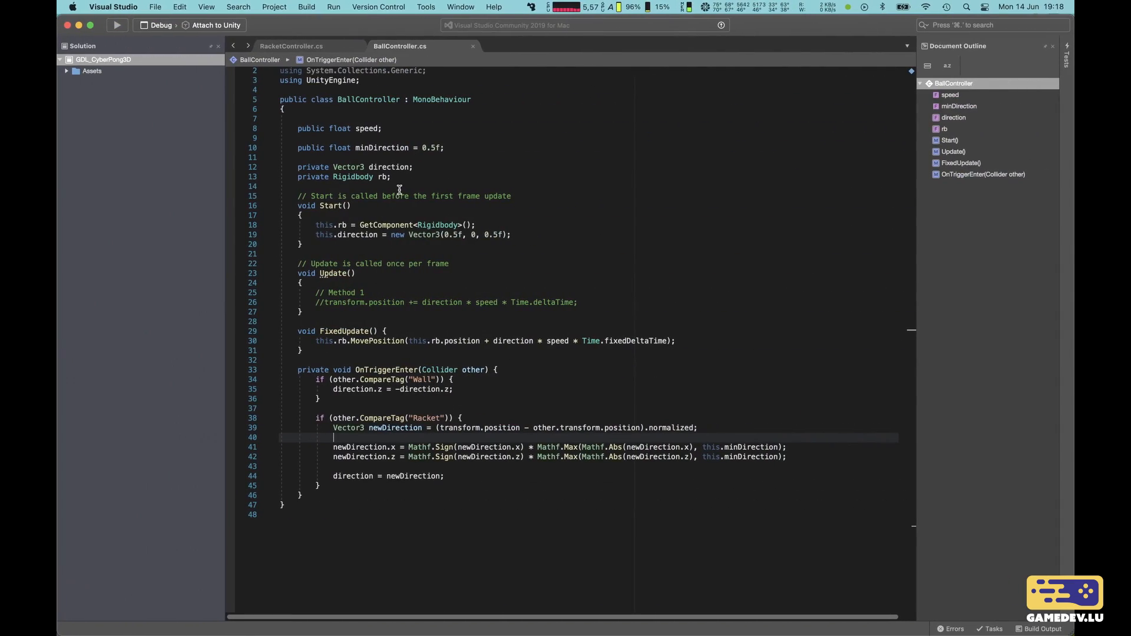
left_click(456, 146)
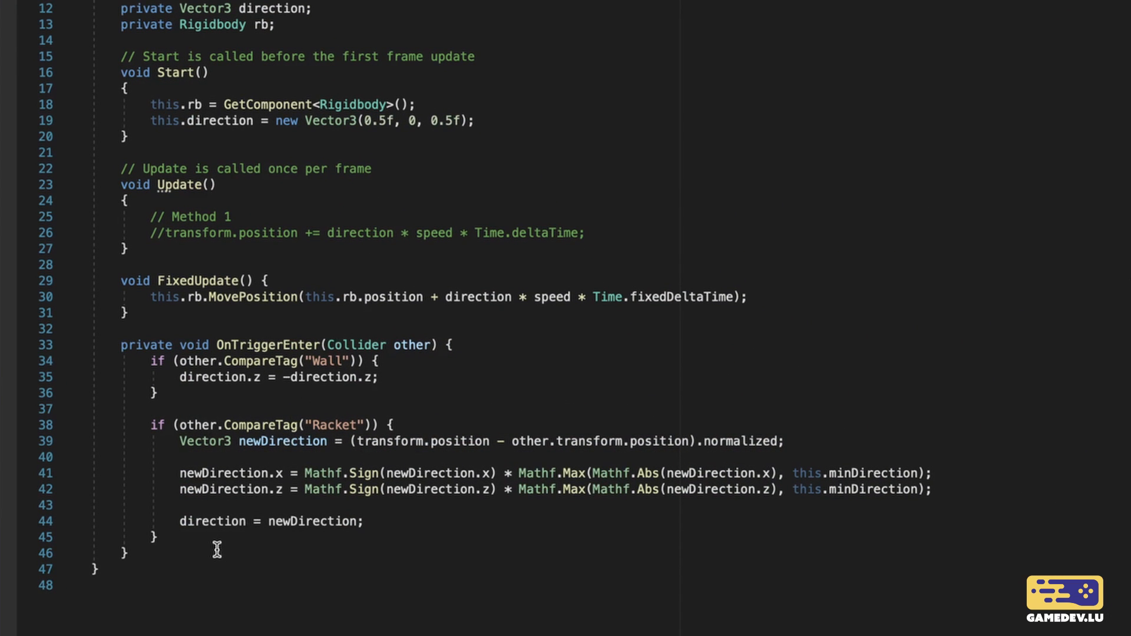
left_click(355, 494)
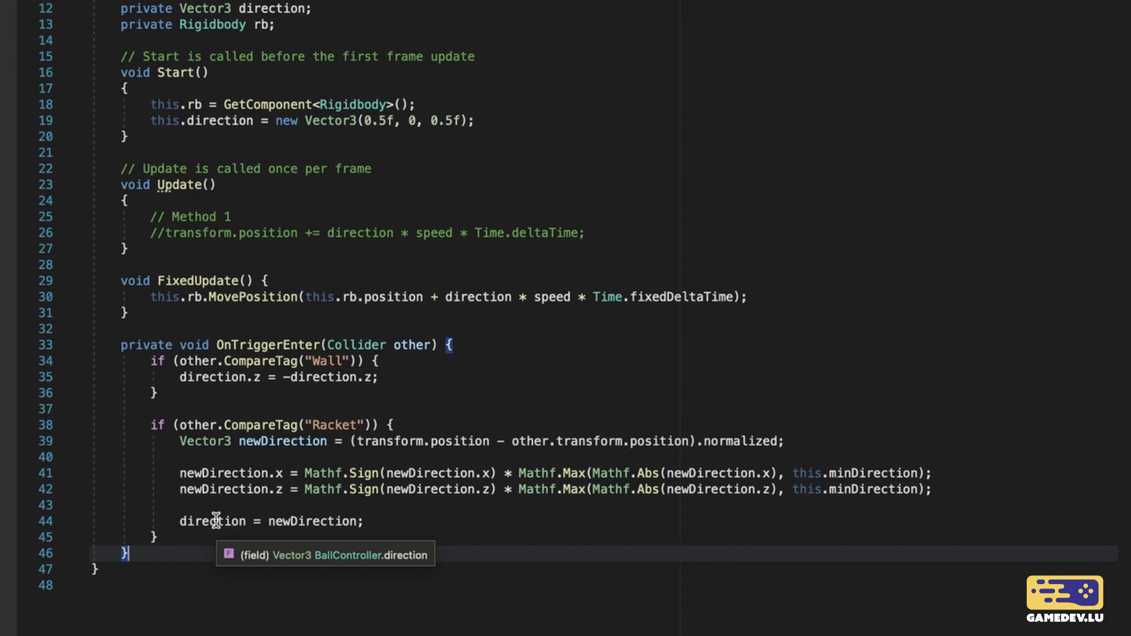
key("Return")
key("Return")
type("priva")
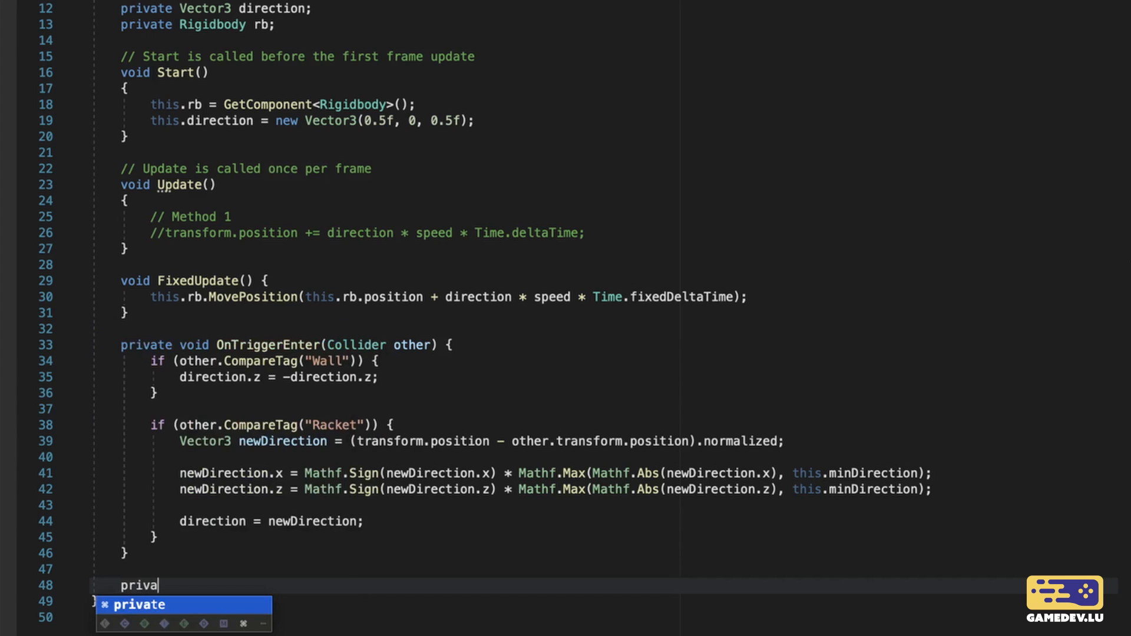
type("te void ")
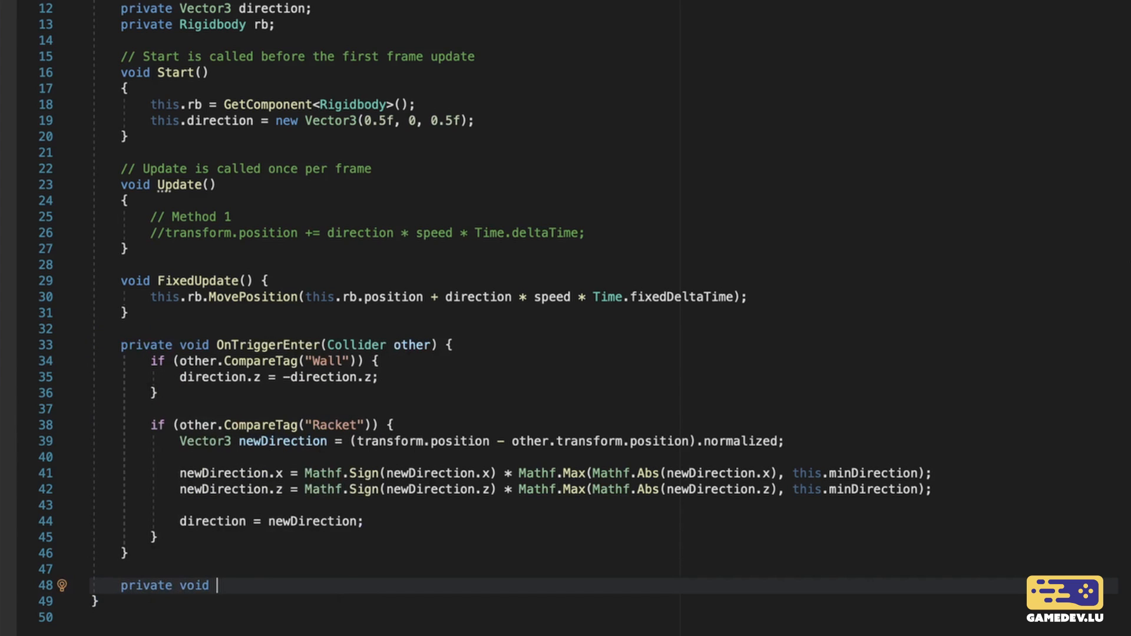
type("ChooseDire")
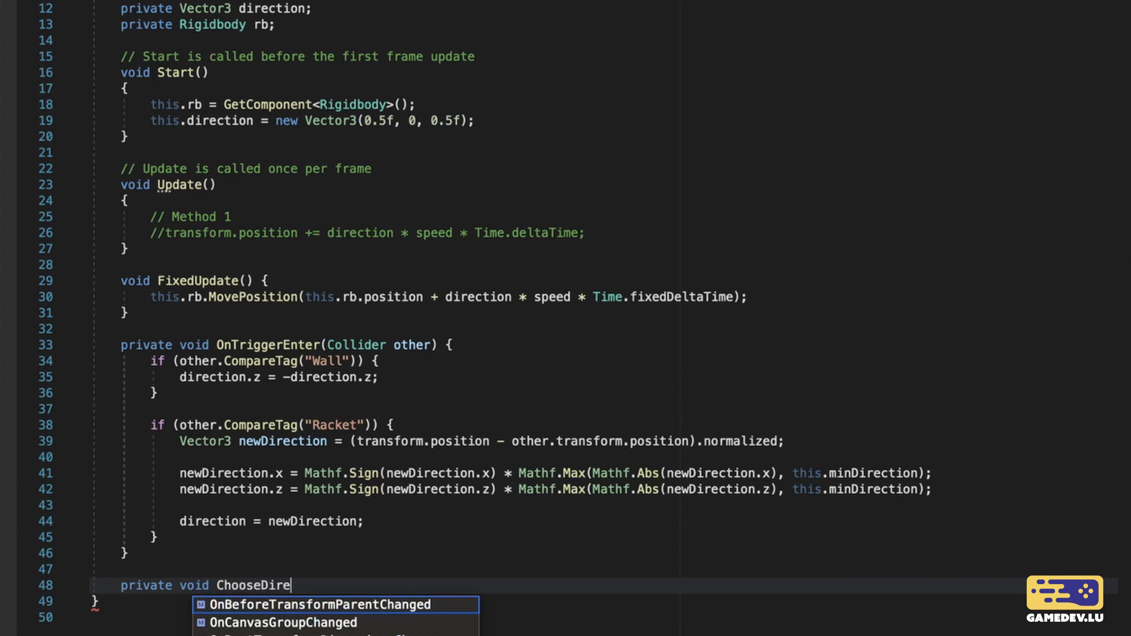
type("ction()")
scroll(565, 318, "down", 5)
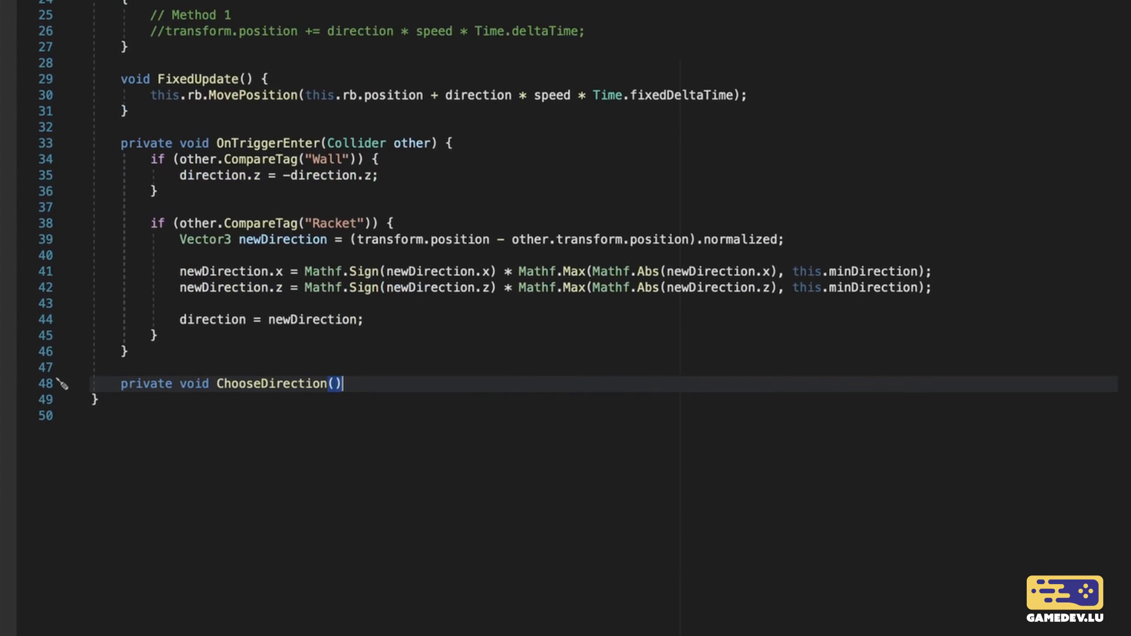
type("{")
key("Return")
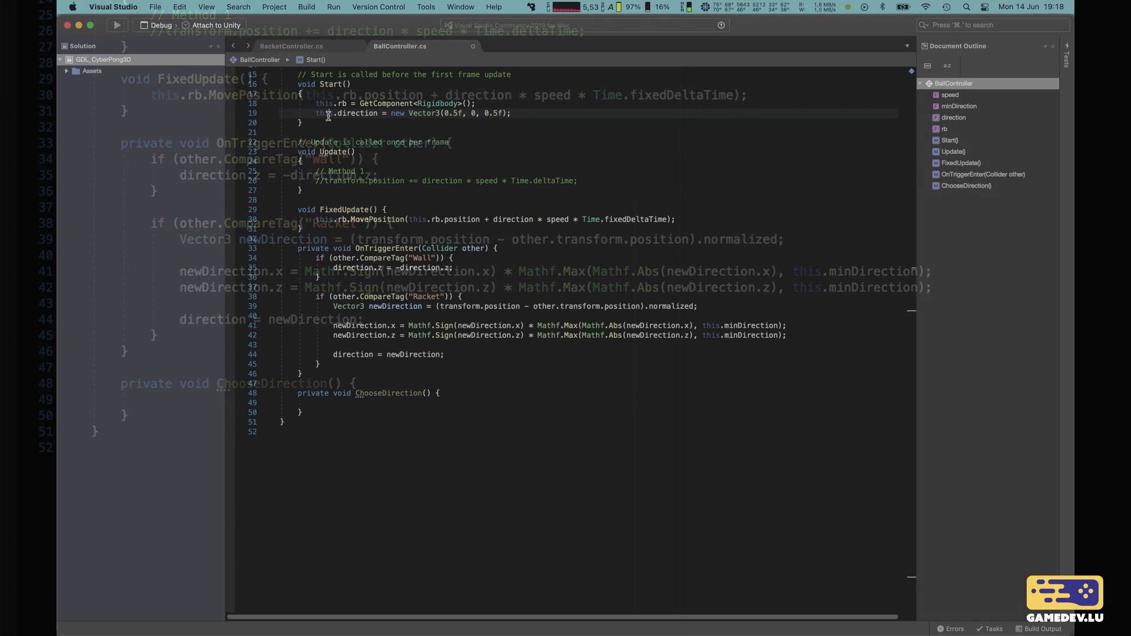
Step: Copy the this.direction = new Vector3(0.5f, 0, 0.5f); statement from Start() into the ChooseDirection() body, leaving blank lines above it
left_click_drag(316, 113, 512, 113)
key("super+c")
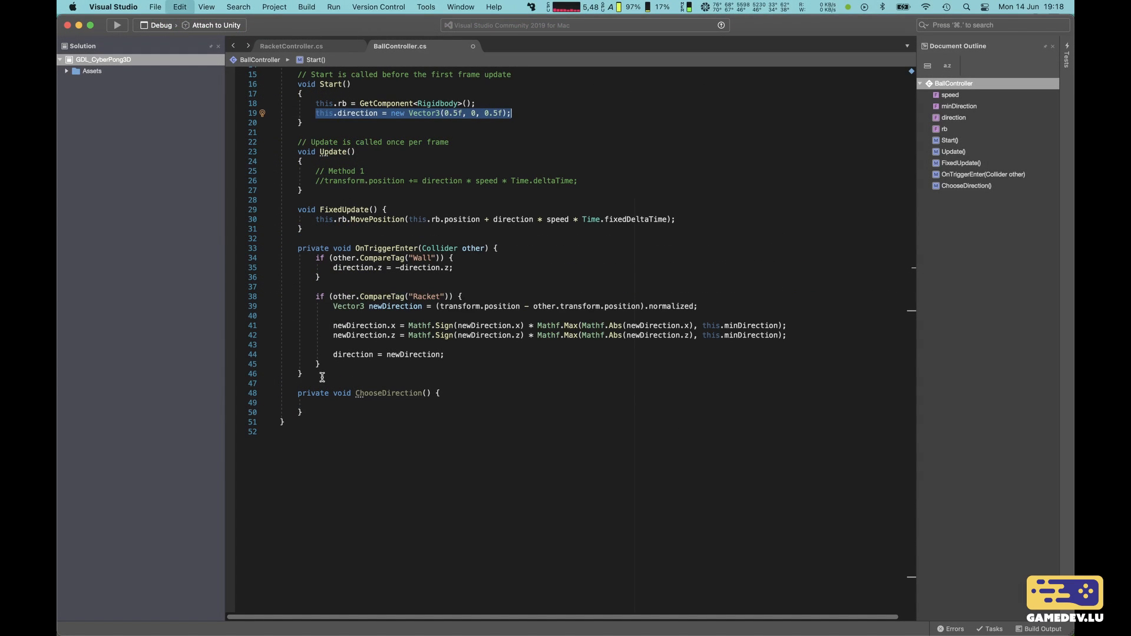
left_click(324, 404)
key("Return")
key("Return")
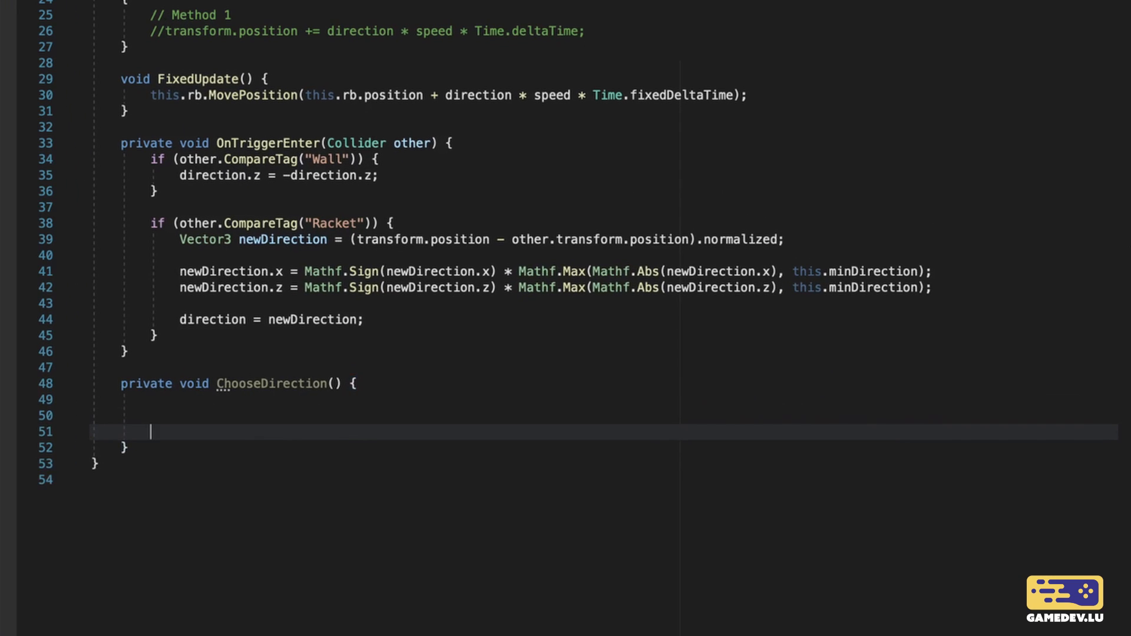
key("super+v")
left_click(393, 432)
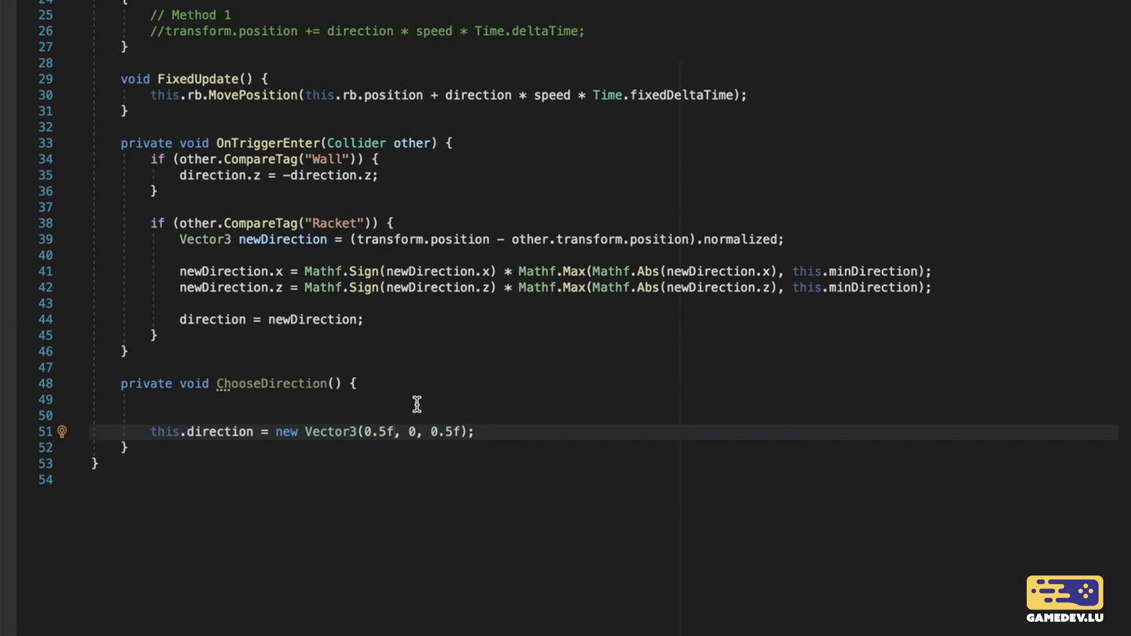
type("* 1")
key("BackSpace")
type("-1")
key("shift+Left")
key("shift+Left")
key("shift+Left")
key("shift+Left")
key("shift+Left")
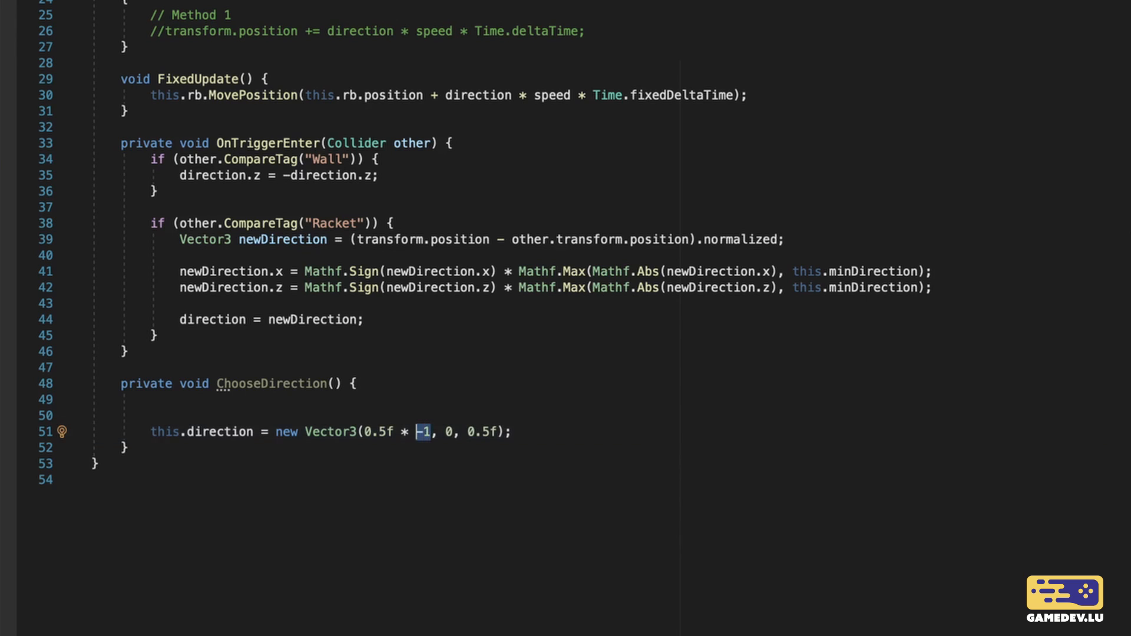
key("BackSpace")
Step: Above the direction assignment in ChooseDirection(), declare float signX = Mathf.Sign(Random.Range(-1f, 1f));
key("Up")
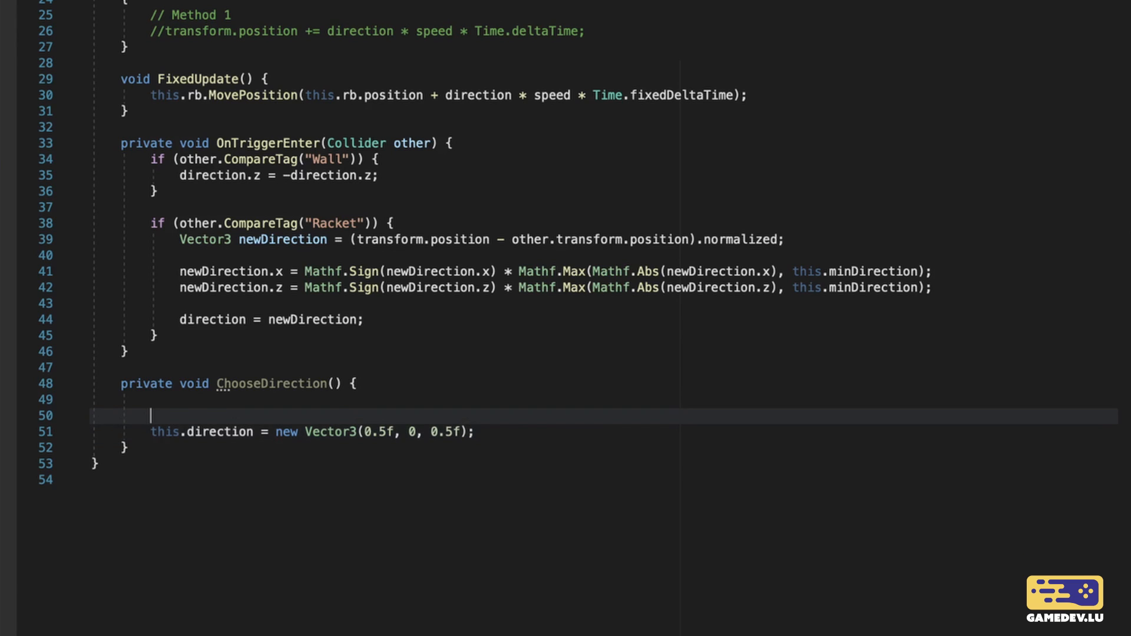
key("Up")
key("Return")
type("float signX")
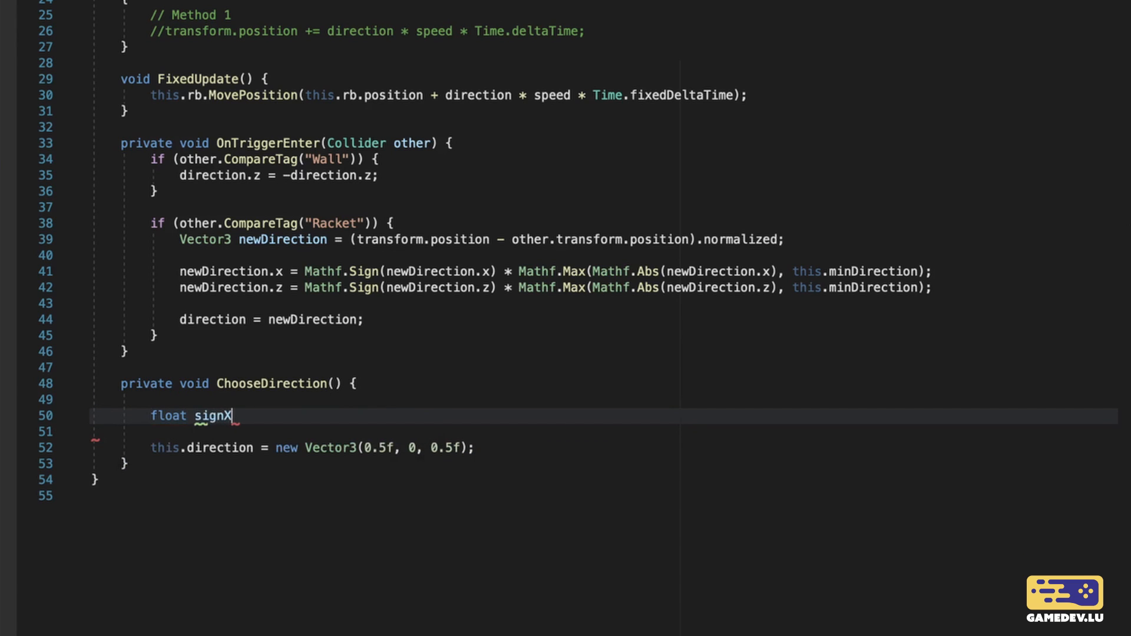
type(" = Mathf.Sign(")
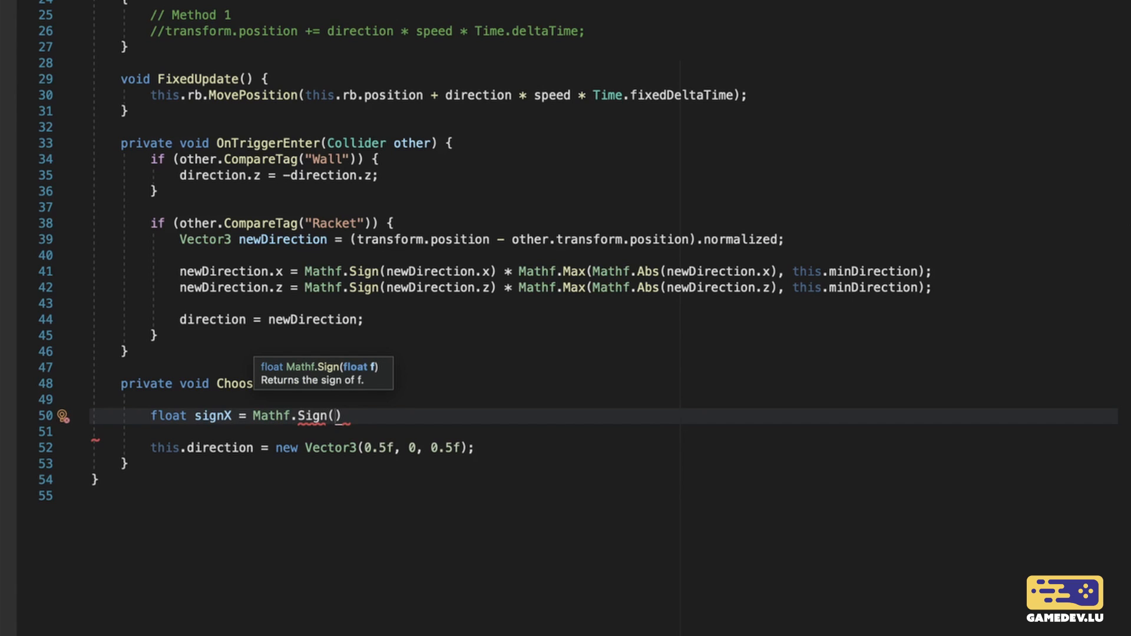
type("Random.Range")
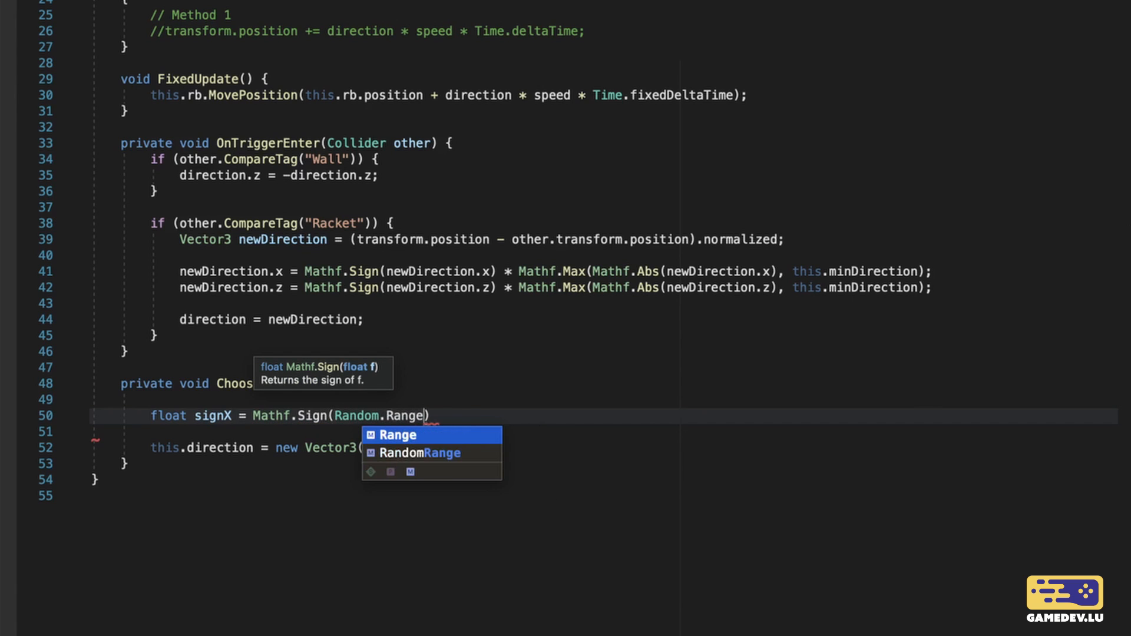
type("(")
type("-1f, 1f));")
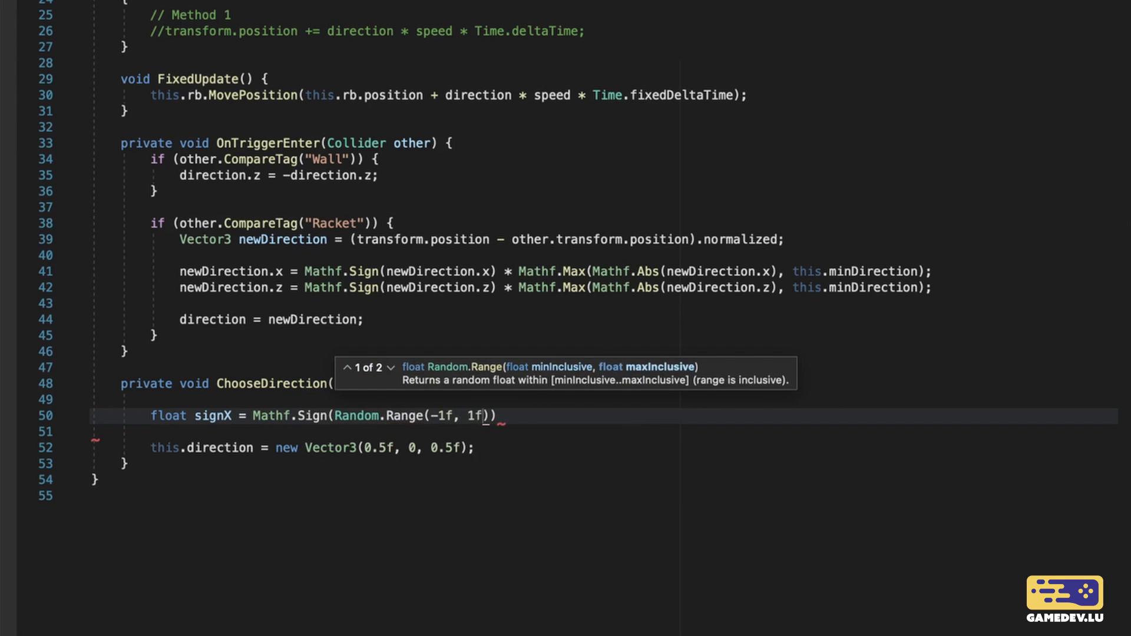
Step: Duplicate the signX declaration onto the line below and rename the copied variable signZ
key("super+d")
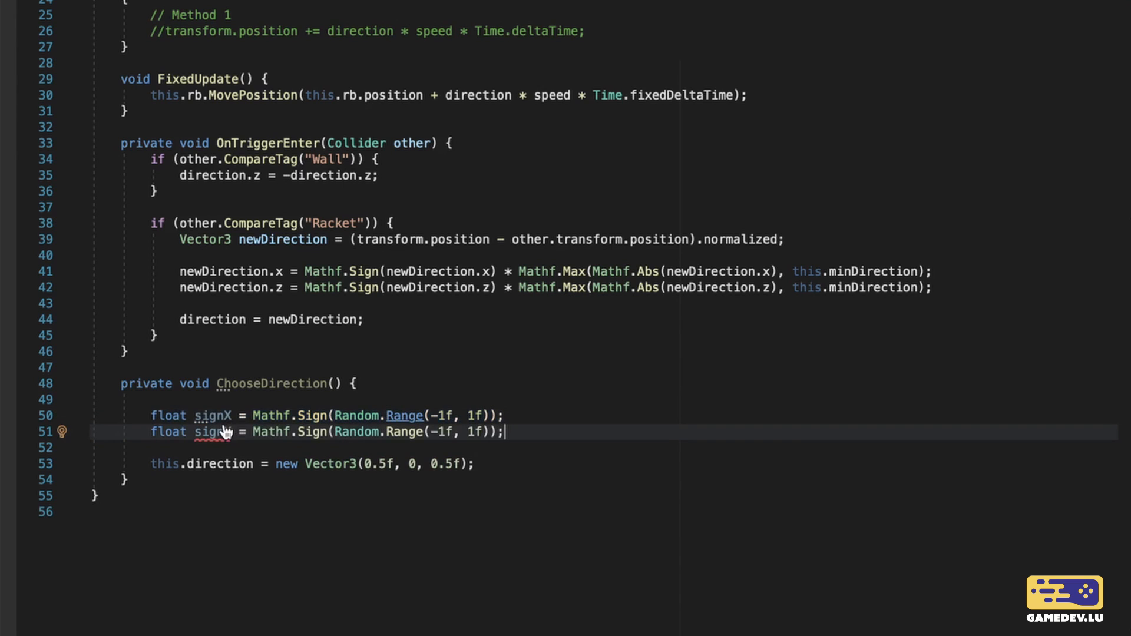
double_click(212, 432)
type("signZ")
Step: In ChooseDirection()'s new Vector3, multiply the first 0.5f by signX and the last 0.5f by signZ
left_click(390, 465)
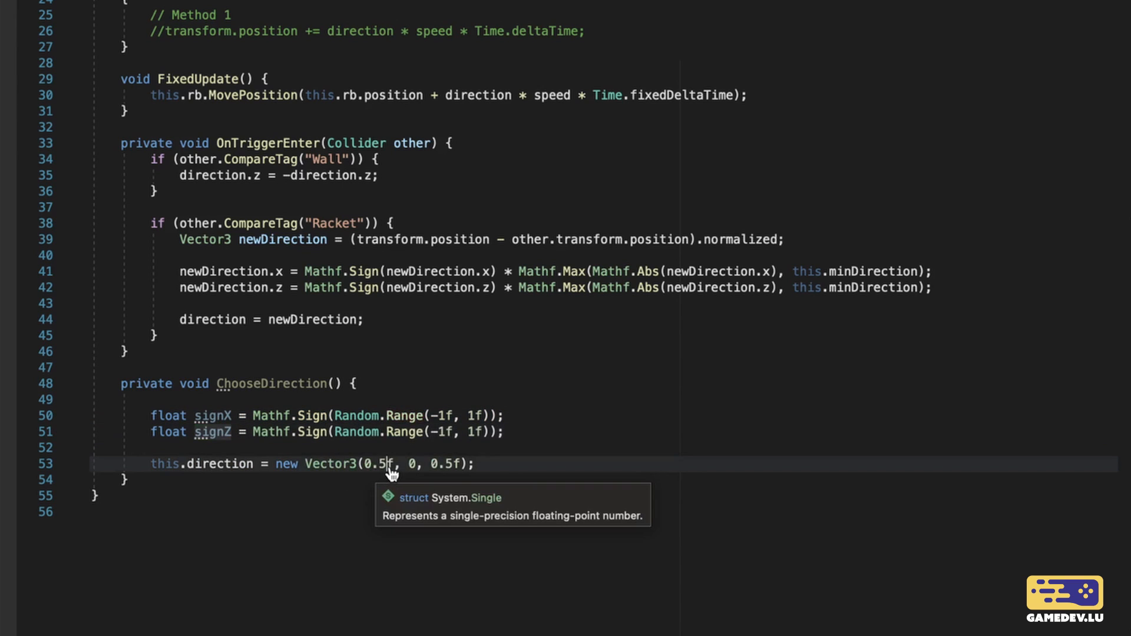
type("* signX")
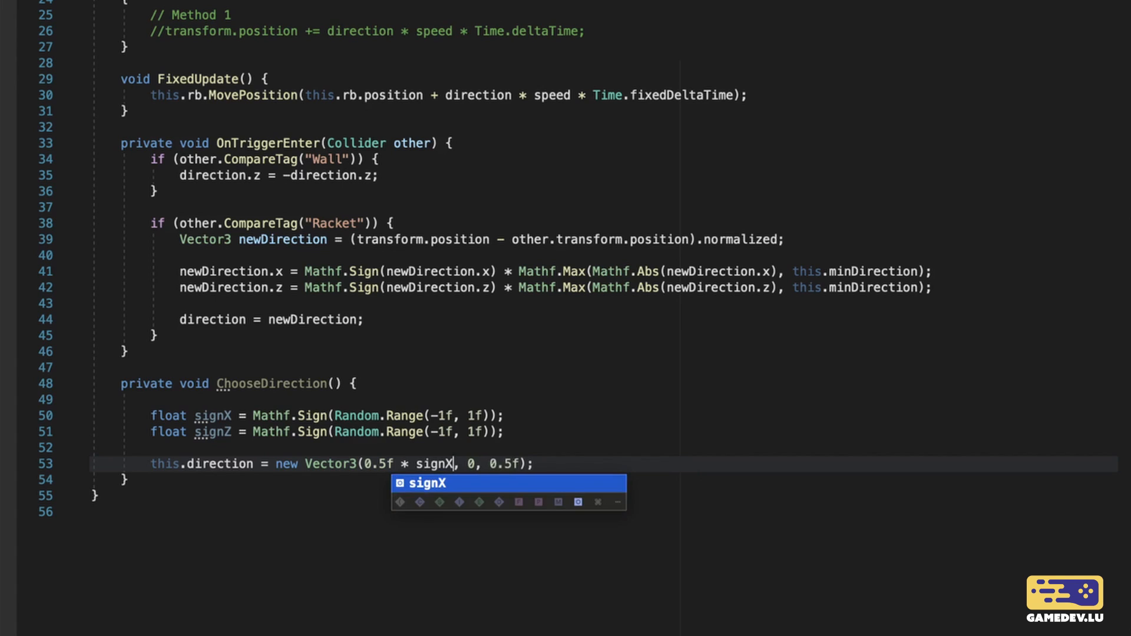
left_click(519, 465)
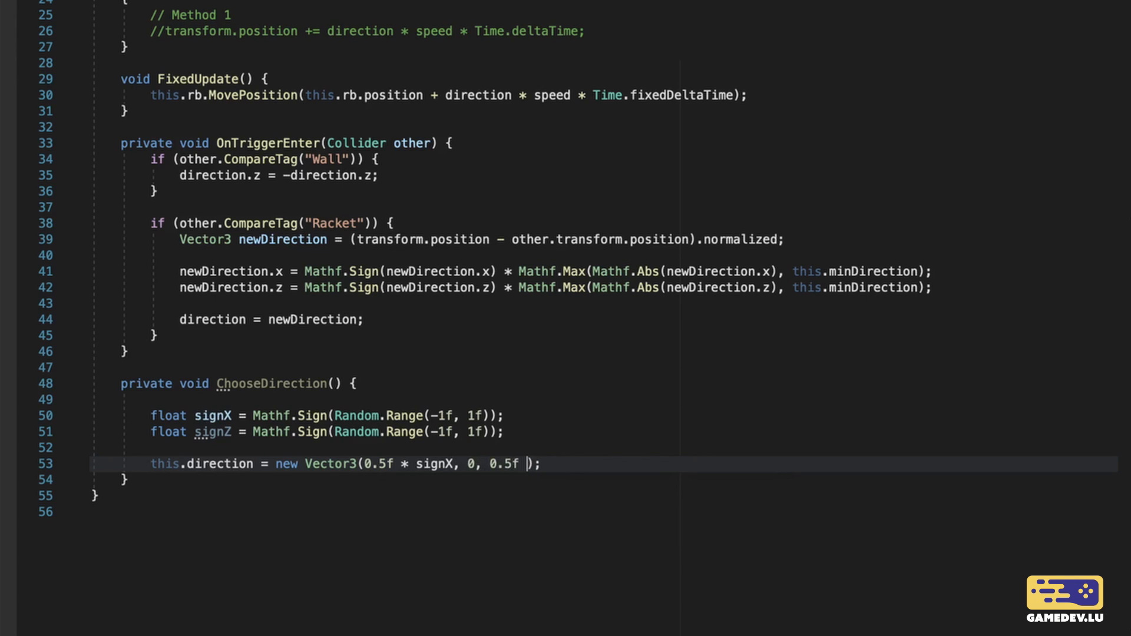
type("* signZ")
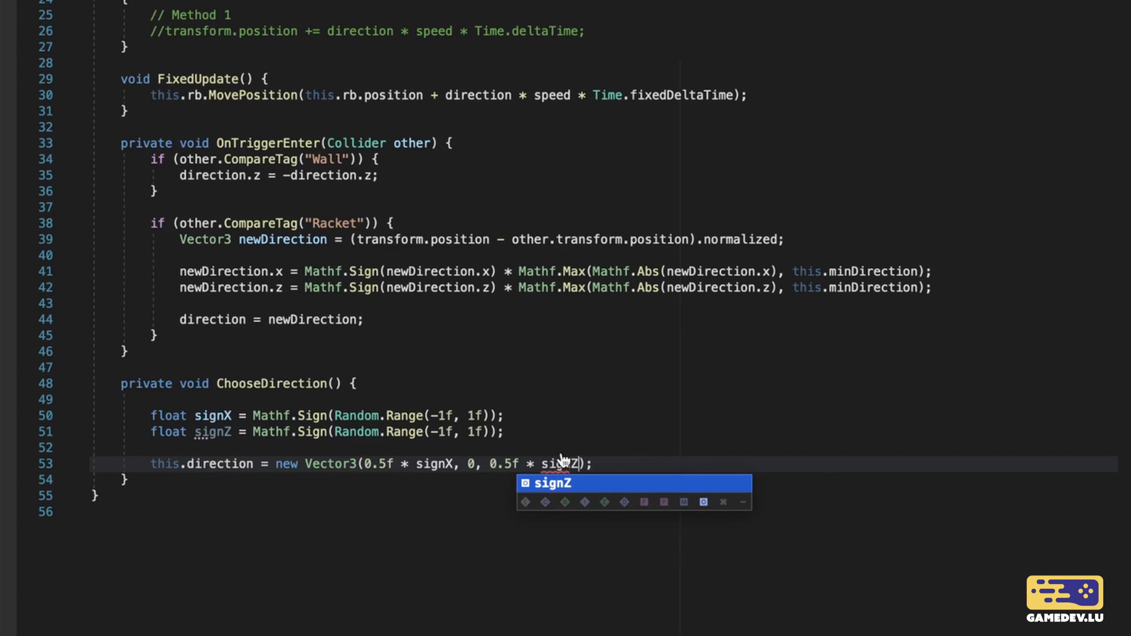
Step: Remove the blank lines above the direction assignment and above the signX declaration in ChooseDirection()
left_click(575, 449)
key("super+shift+Left")
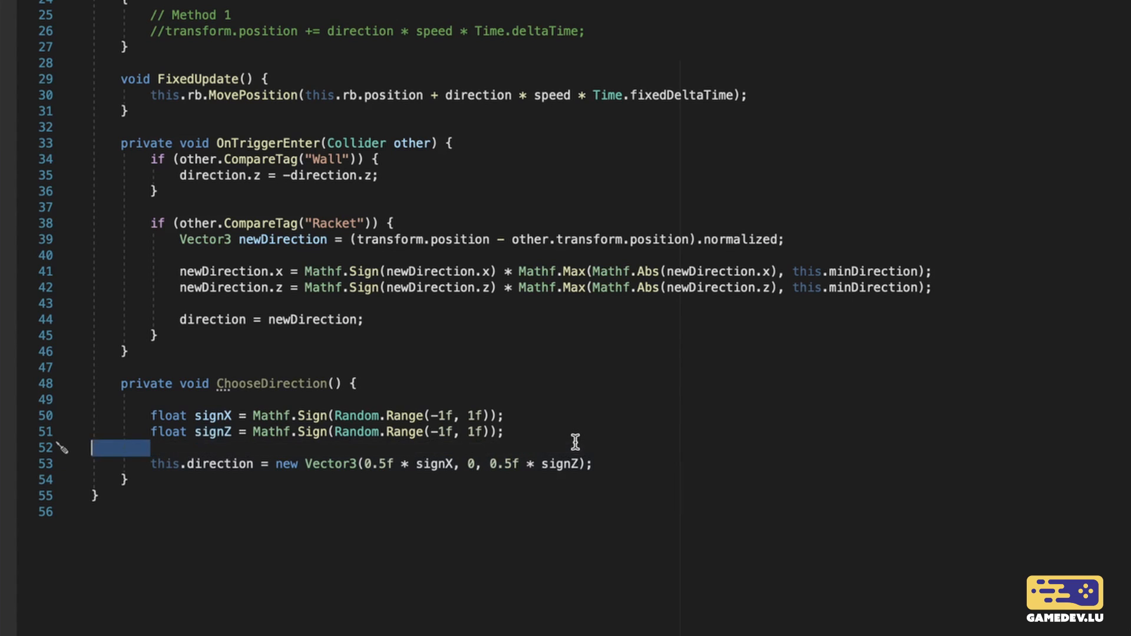
key("BackSpace")
key("BackSpace")
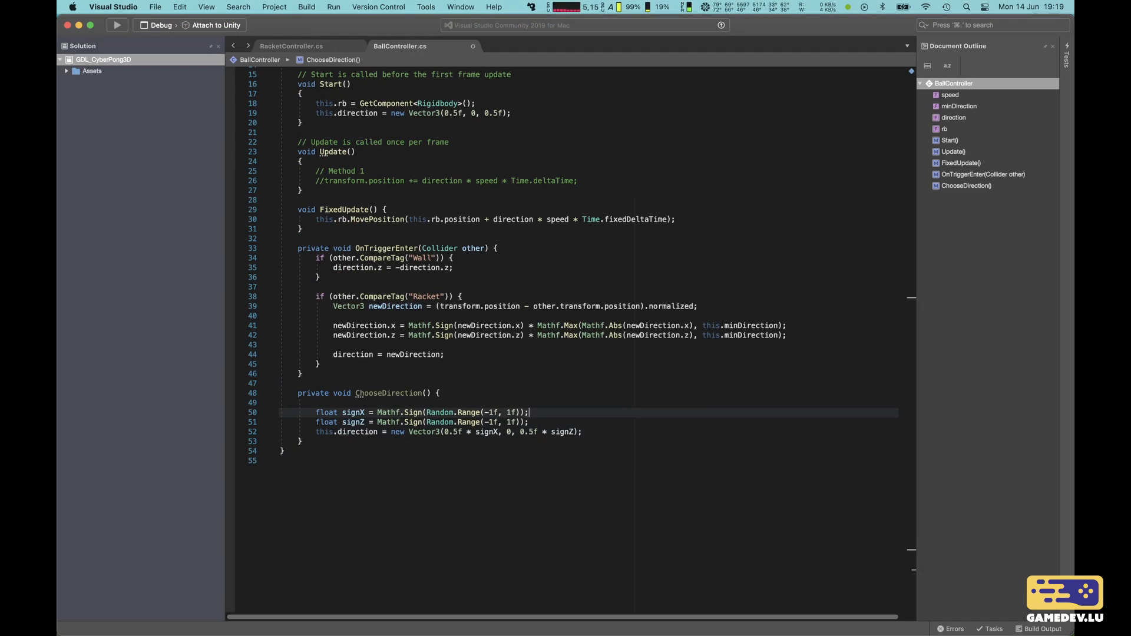
key("Up")
key("super+shift+Left")
key("BackSpace")
key("BackSpace")
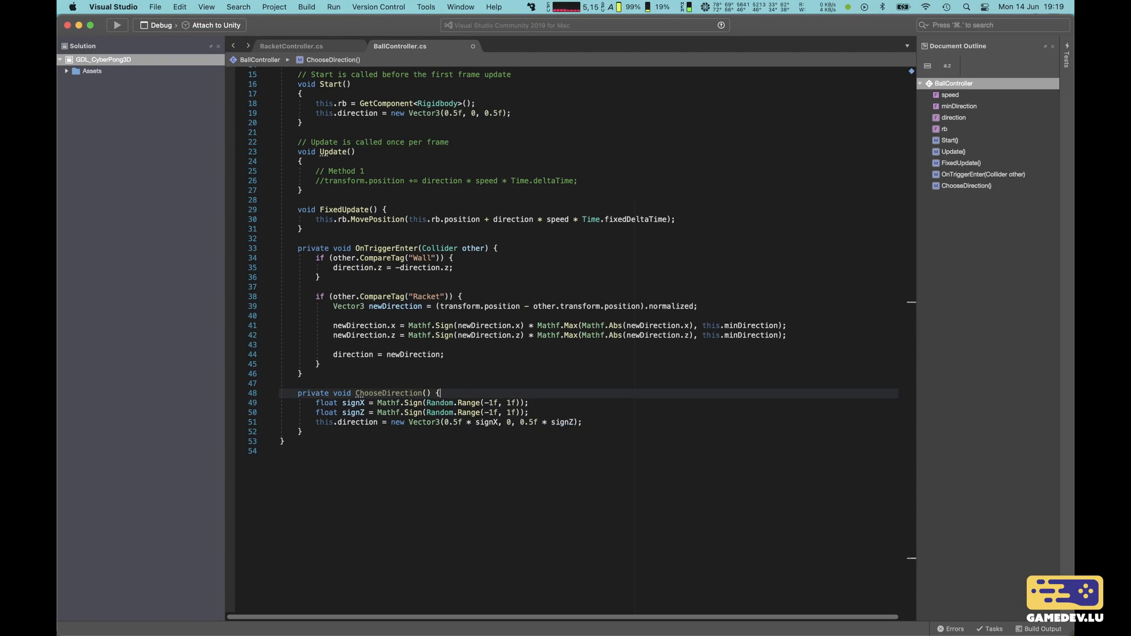
Step: Replace the direction assignment in Start() with this.ChooseDirection(); and save the script
left_click(530, 160)
key("super+shift+Left")
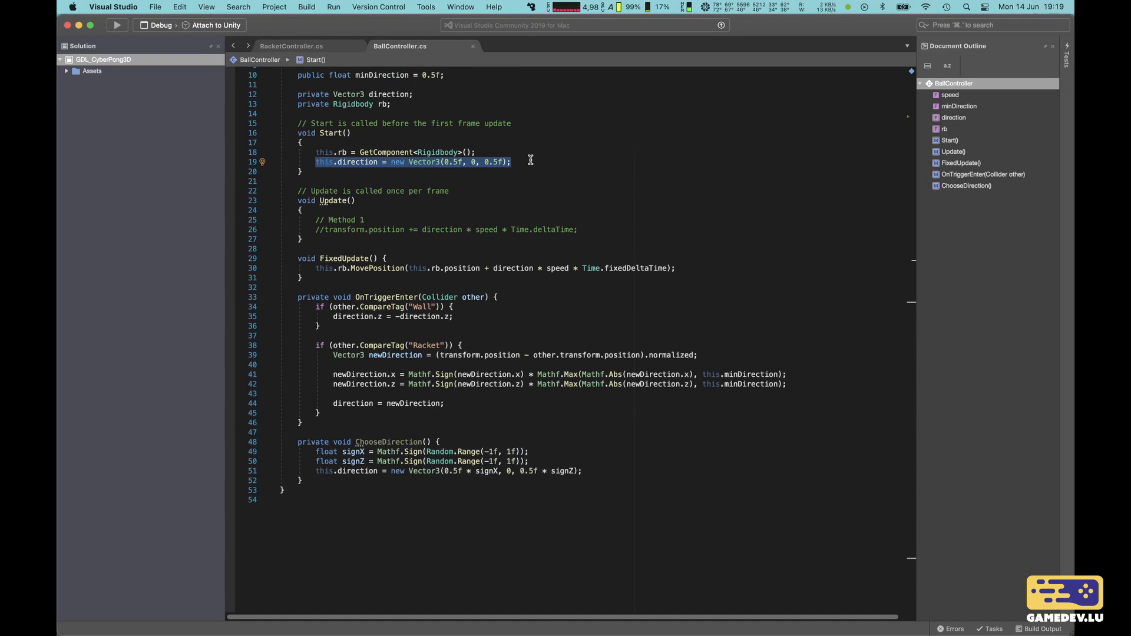
key("BackSpace")
type("Cho")
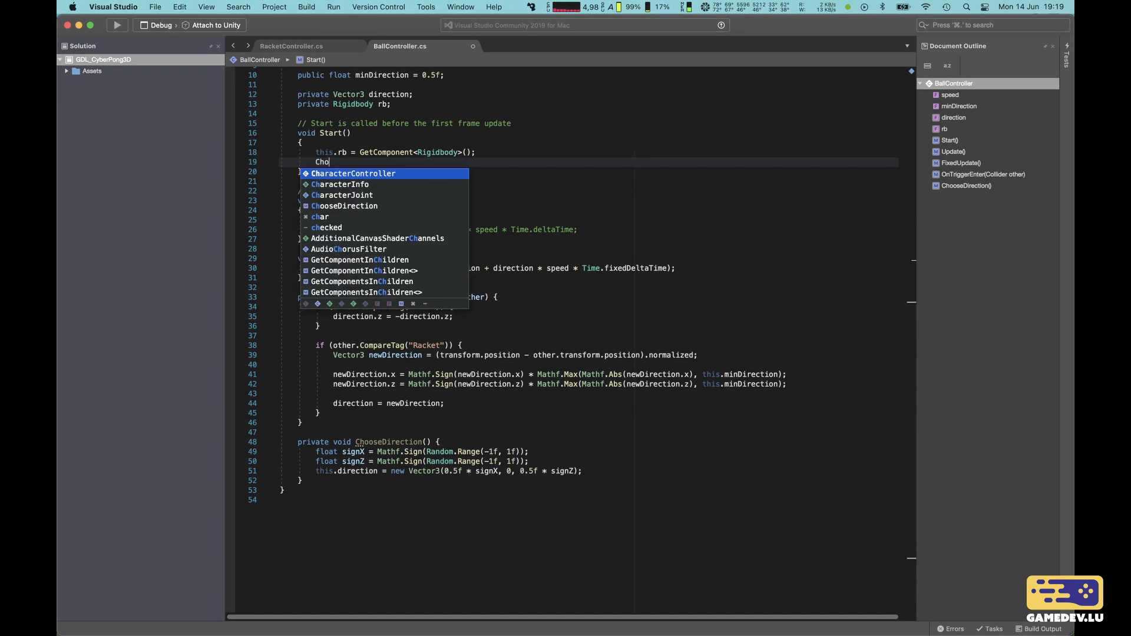
type("oseDirection();")
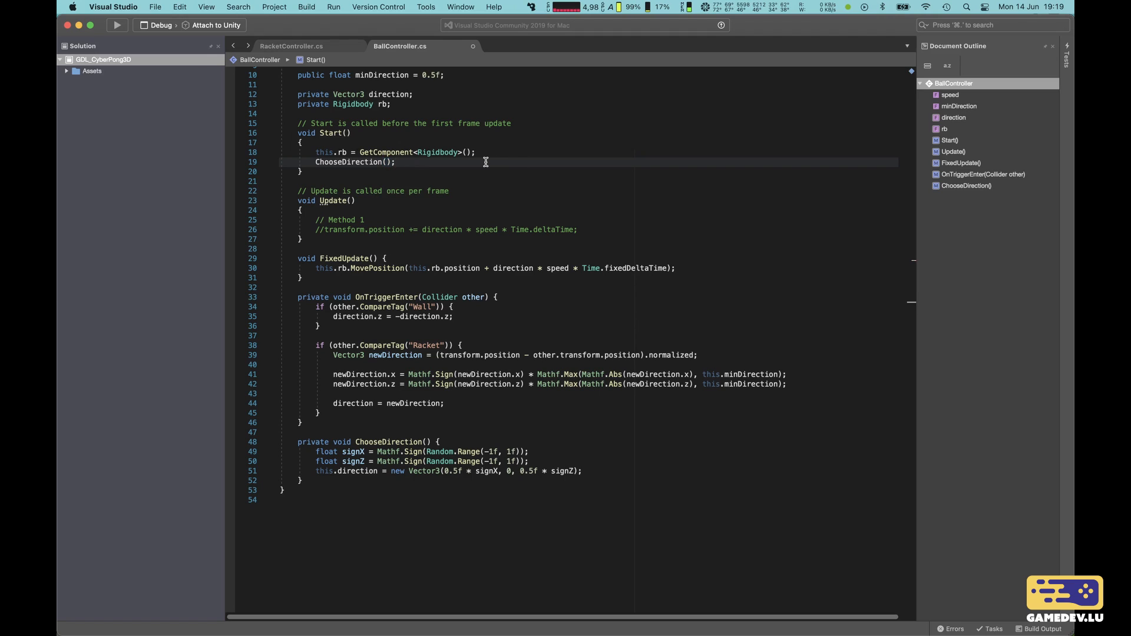
key("super+Left")
type("this.")
key("super+s")
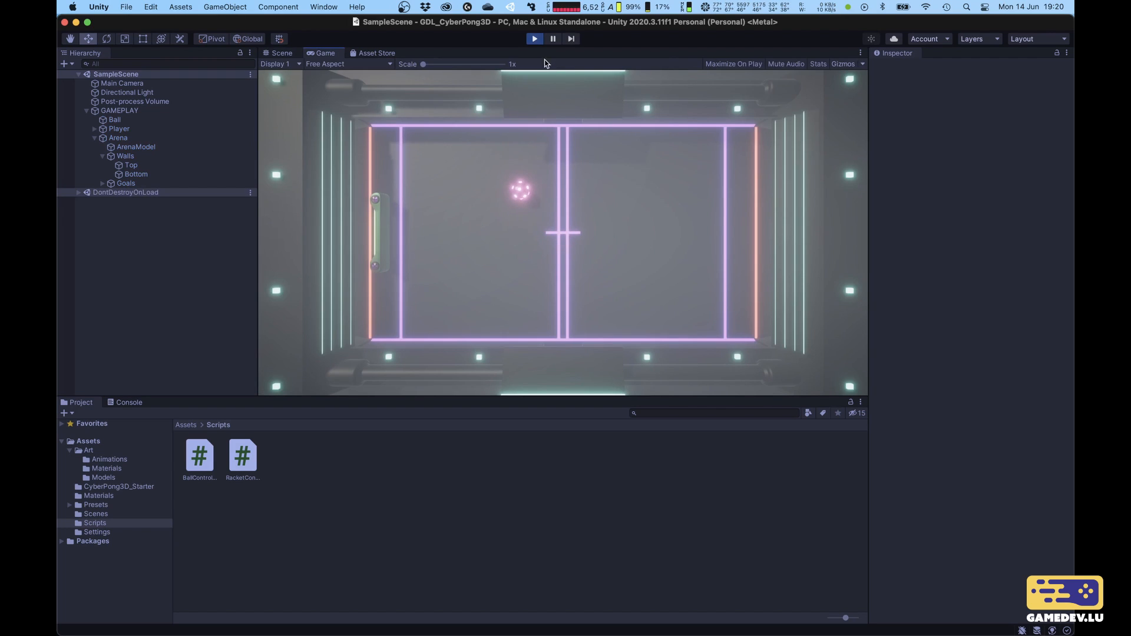
Step: Rerun the game in Unity to check the ball's random starting direction
left_click(535, 39)
left_click(535, 40)
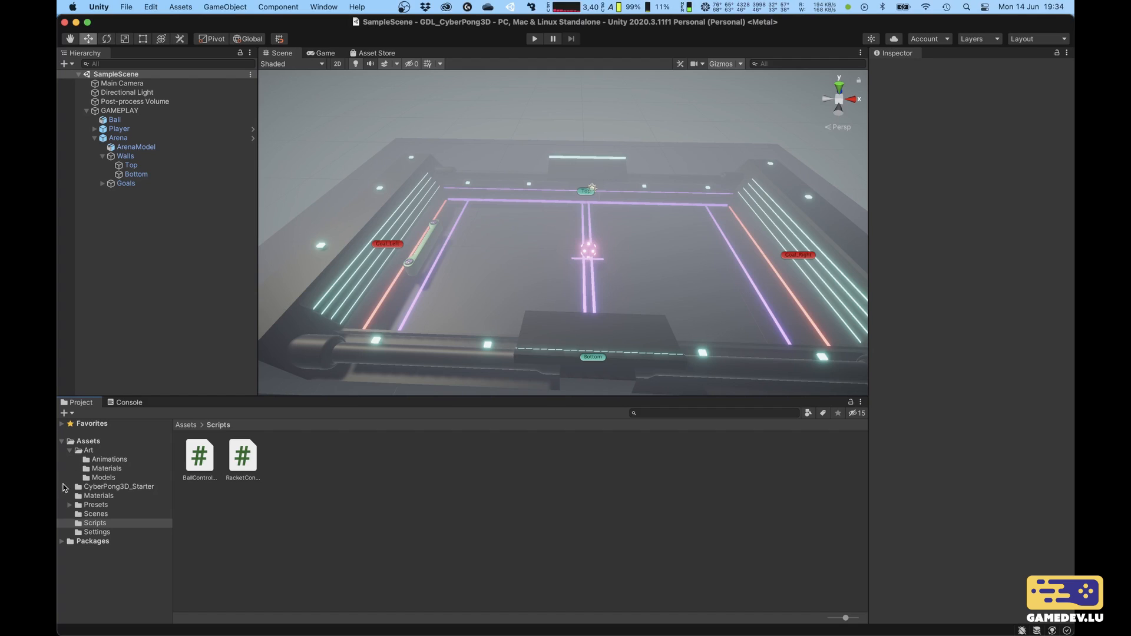
Step: Place the PlayerTwo prefab from the CyberPong3D_Starter folder in the scene near the arena's right goal
left_click(66, 486)
left_click(363, 454)
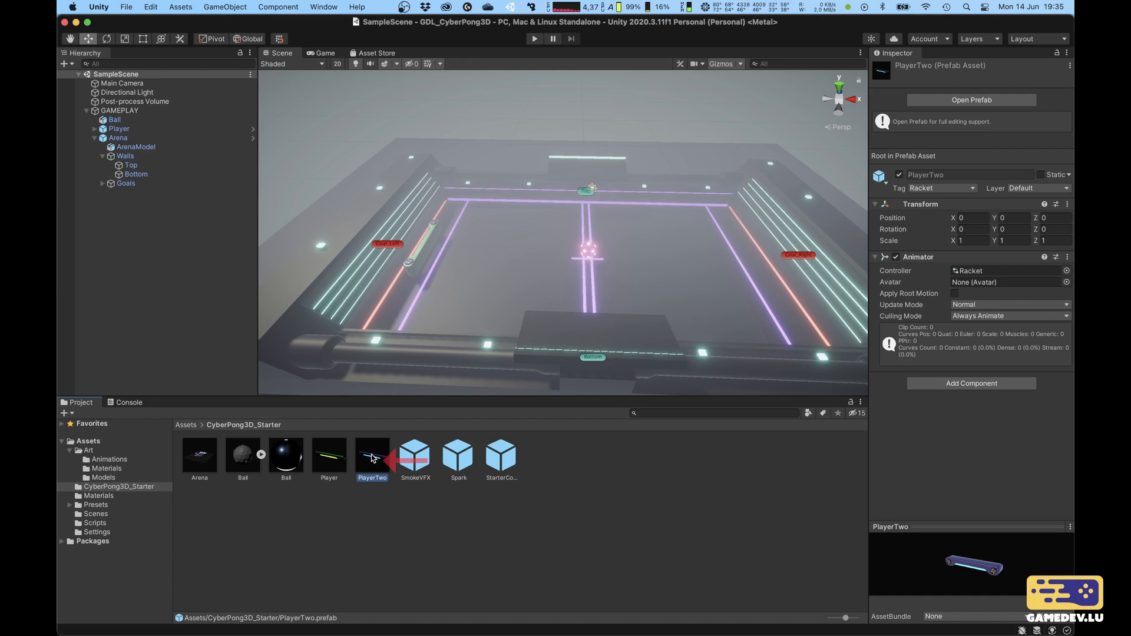
left_click_drag(371, 458, 724, 243)
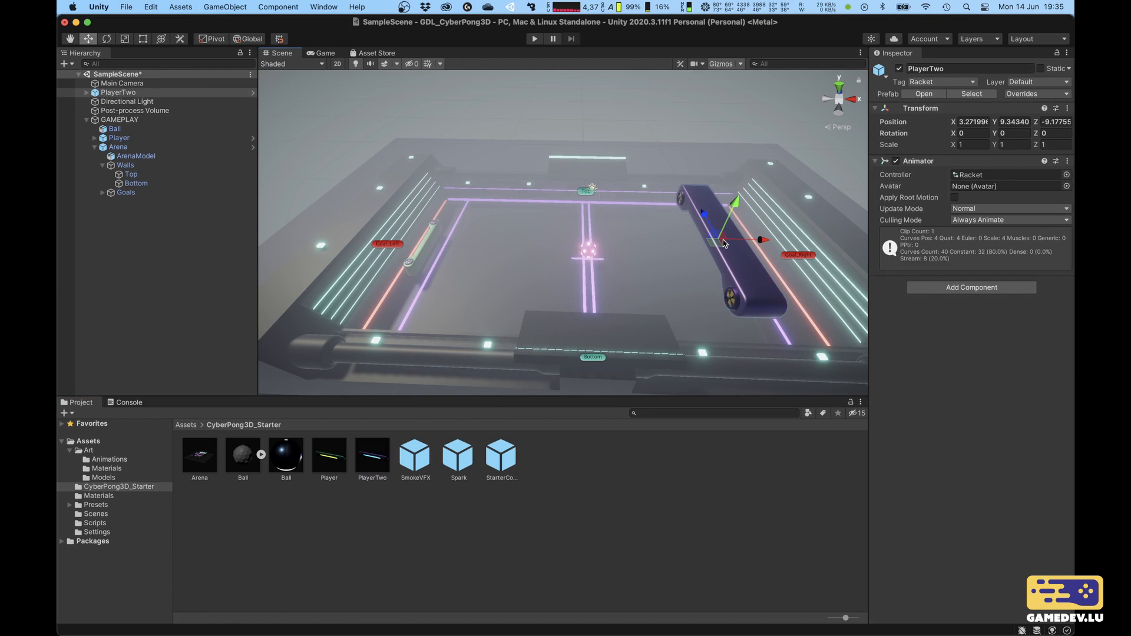
Step: Copy the Player's Transform component and paste its values onto PlayerTwo's Transform
left_click(418, 264)
left_click(1067, 110)
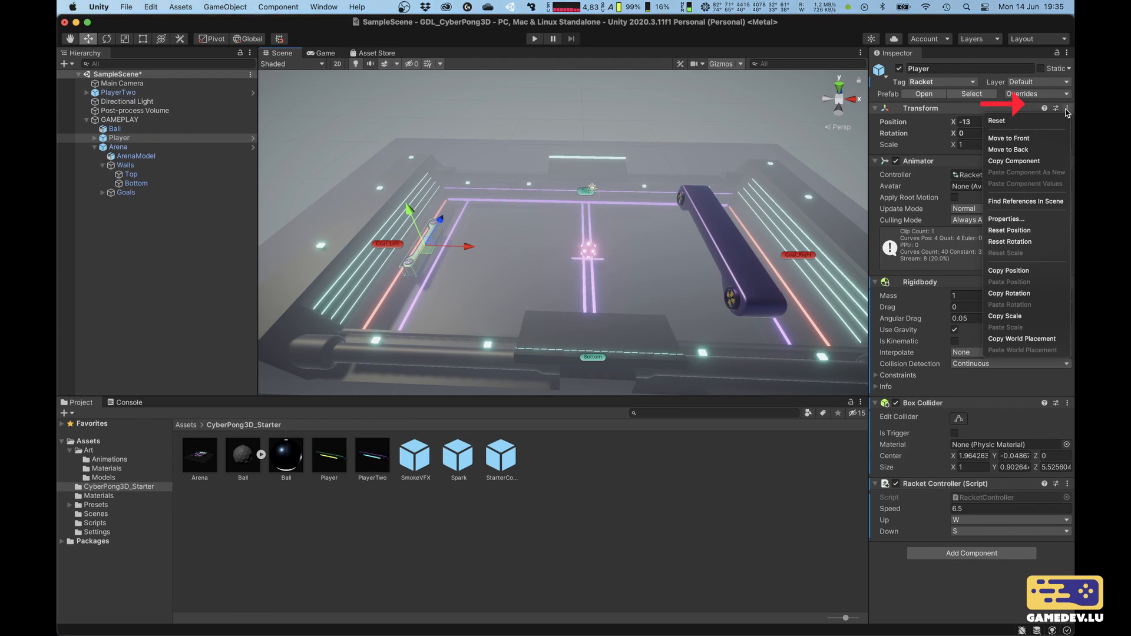
left_click(1023, 163)
left_click(692, 214)
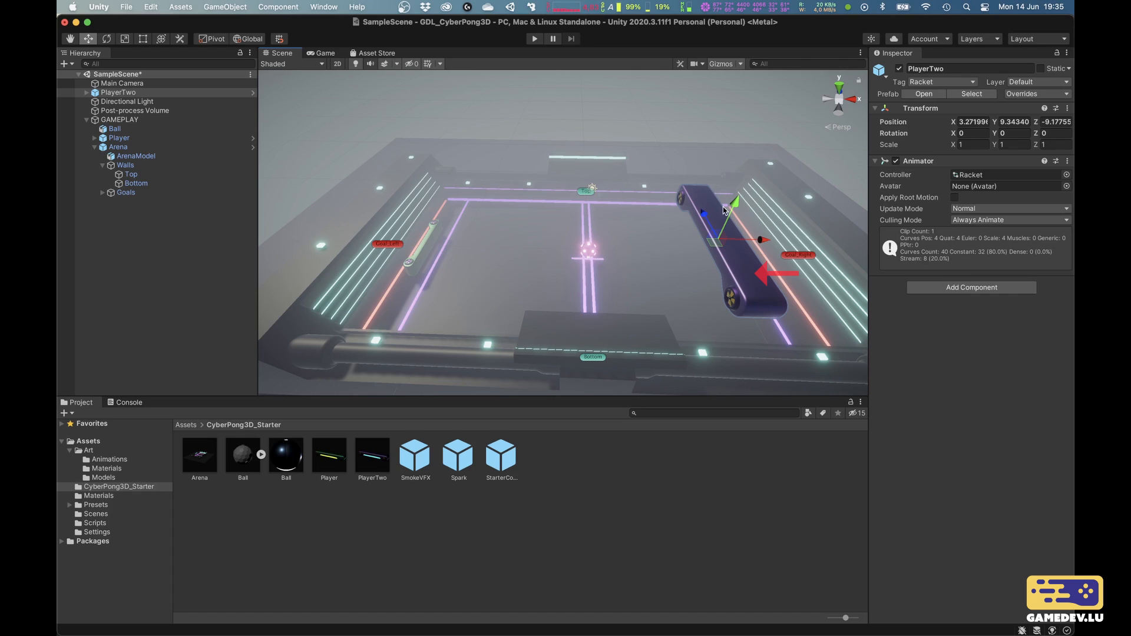
left_click(1068, 109)
left_click(1023, 180)
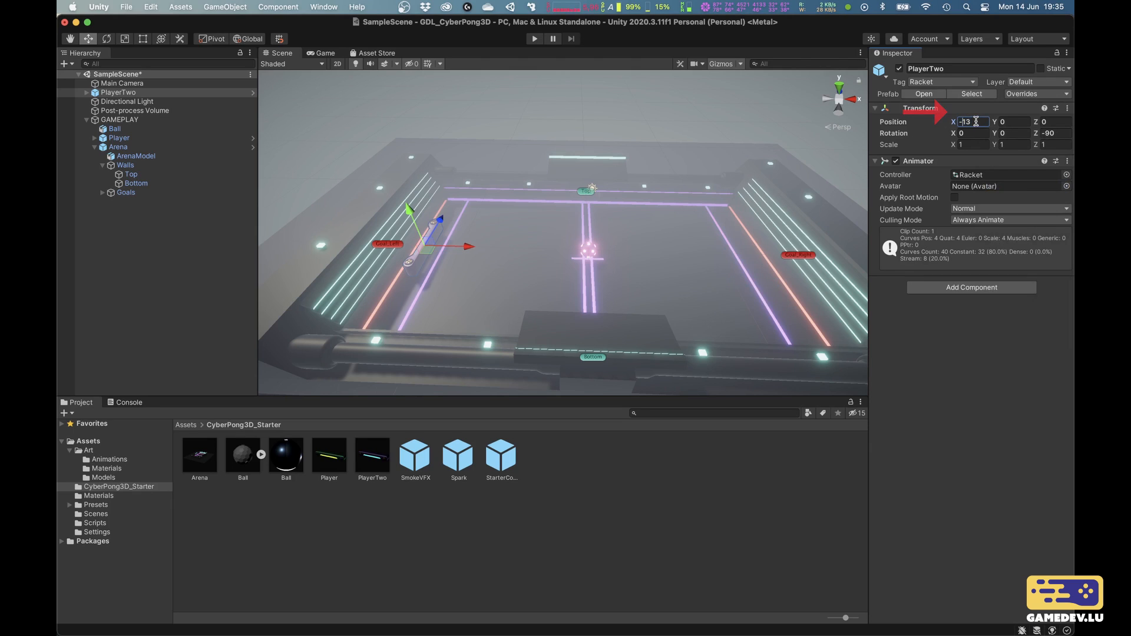
Step: Set PlayerTwo's X position to 13 and Z rotation to 90, and move it into GAMEPLAY below Player
key("BackSpace")
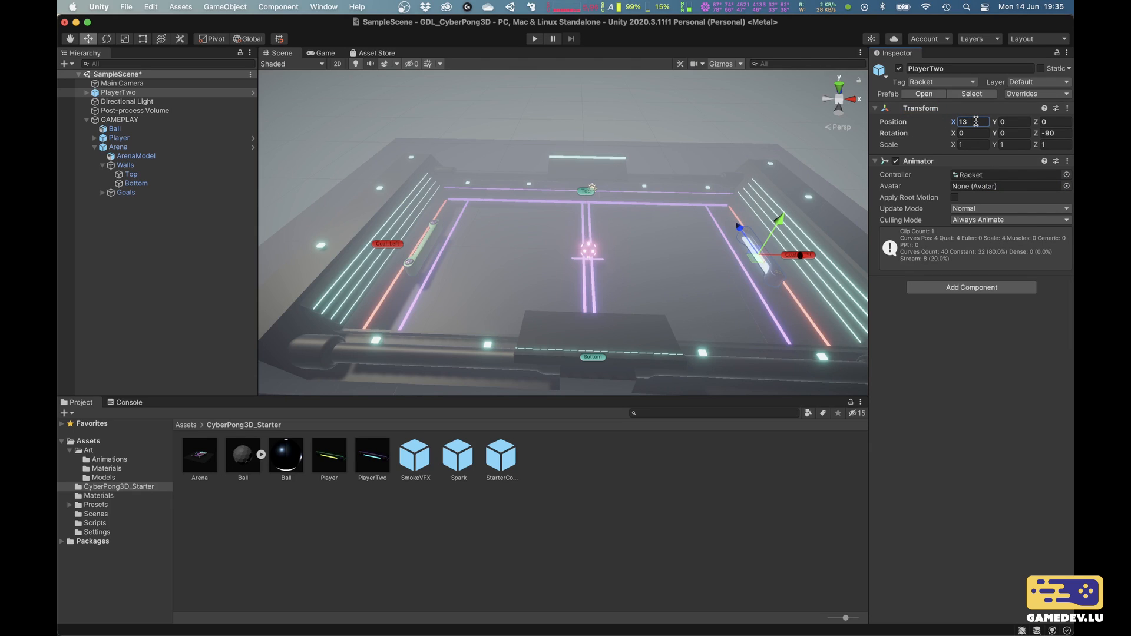
left_click(1048, 133)
key("BackSpace")
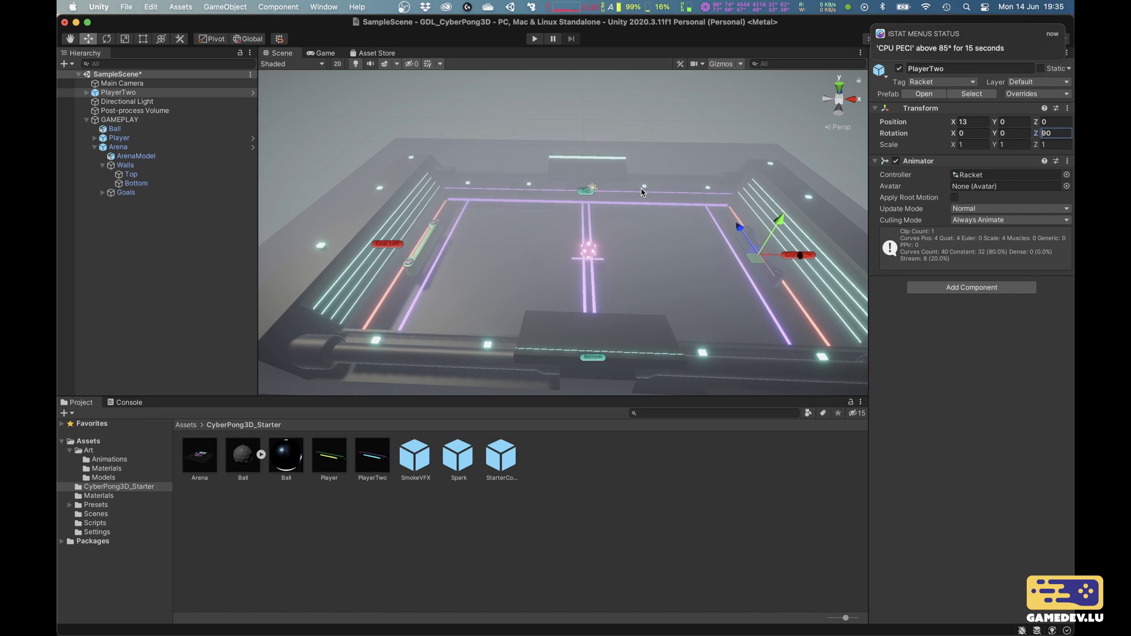
left_click_drag(127, 95, 124, 145)
Step: Copy the Player's Rigidbody component and paste it as a new component on PlayerTwo
left_click(125, 130)
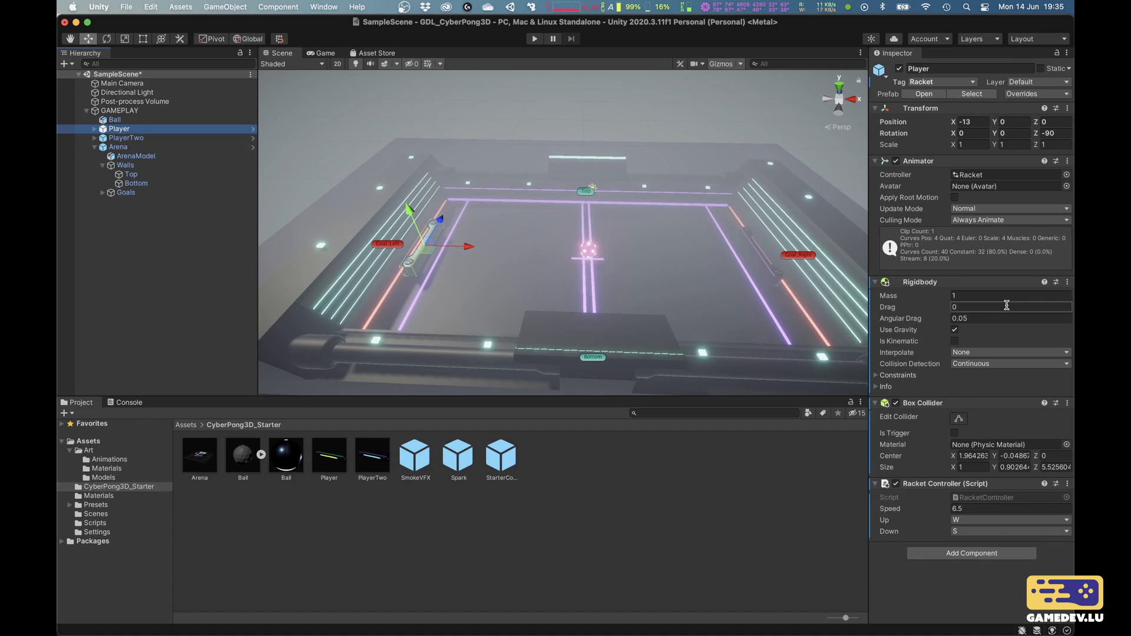
left_click(1066, 282)
left_click(1014, 382)
left_click(154, 139)
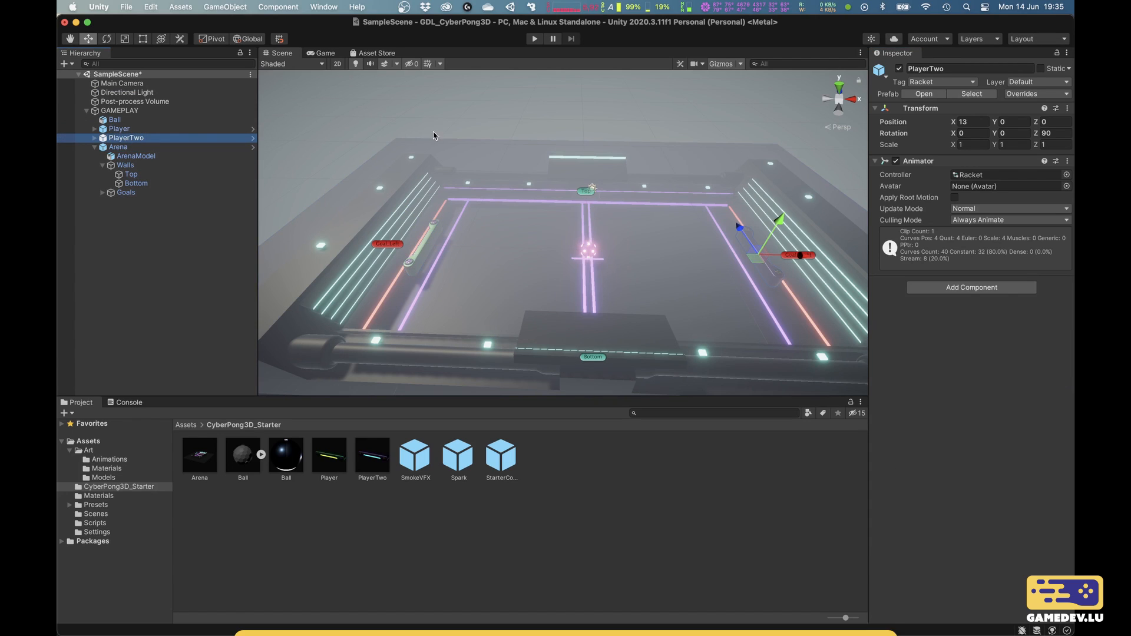
left_click(1067, 161)
left_click(1032, 264)
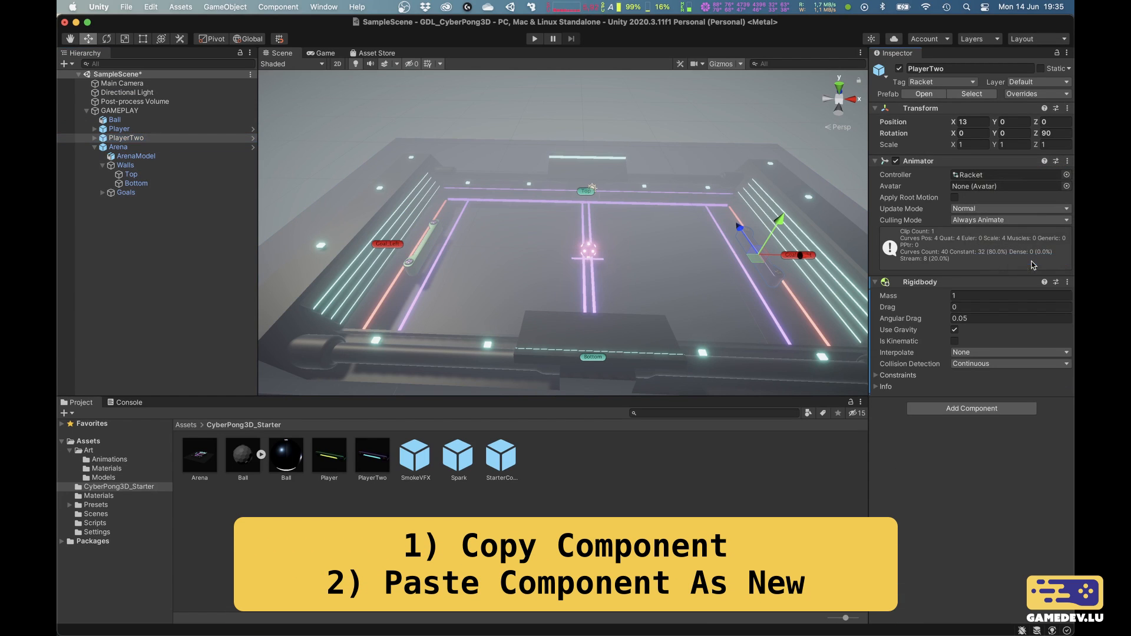
Step: Copy the Player's Box Collider component and paste it as a new component on PlayerTwo
left_click(139, 130)
left_click(1067, 403)
left_click(1009, 500)
left_click(150, 139)
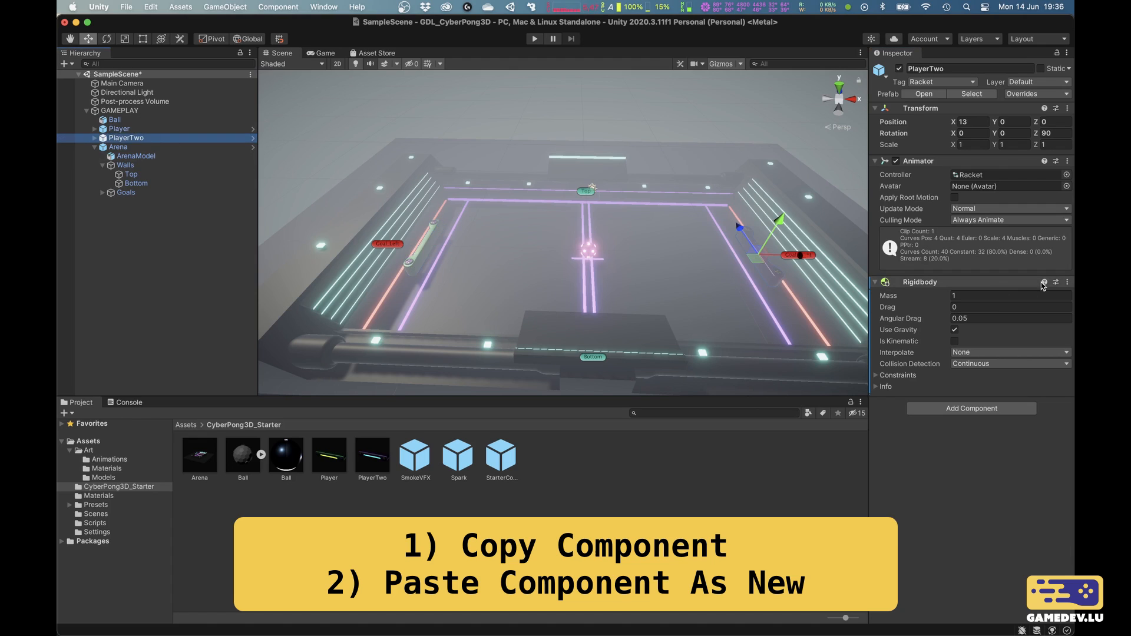
left_click(1066, 282)
left_click(1014, 391)
Step: Copy the Player's Racket Controller script component and paste it as a new component on PlayerTwo
left_click(119, 128)
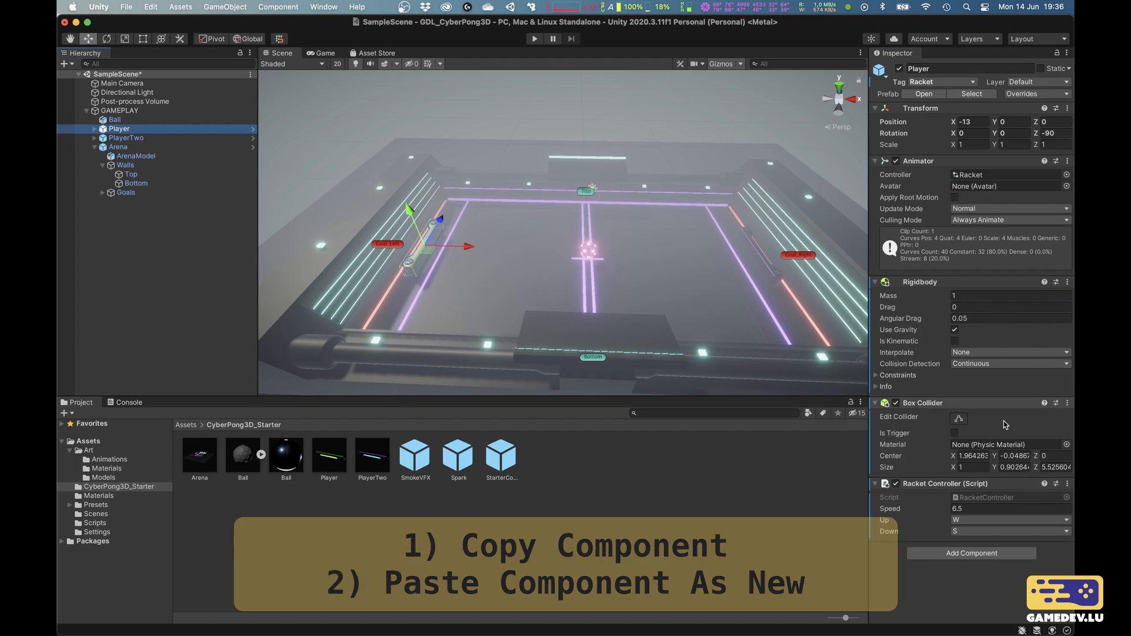
left_click(1067, 484)
left_click(1008, 581)
left_click(123, 138)
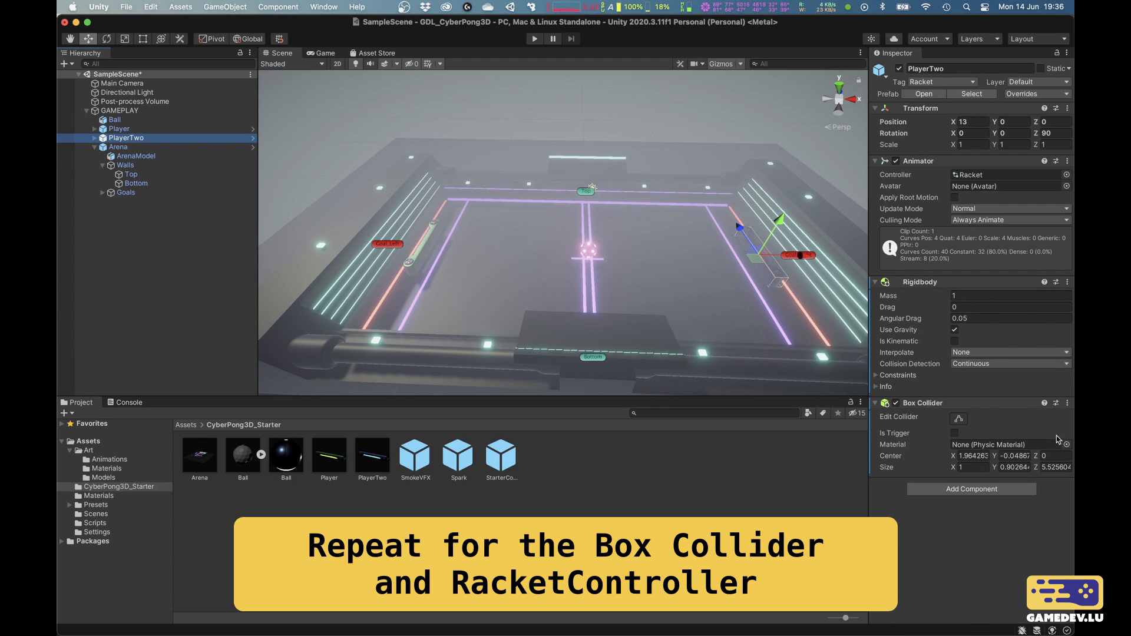
left_click(1066, 404)
left_click(1014, 513)
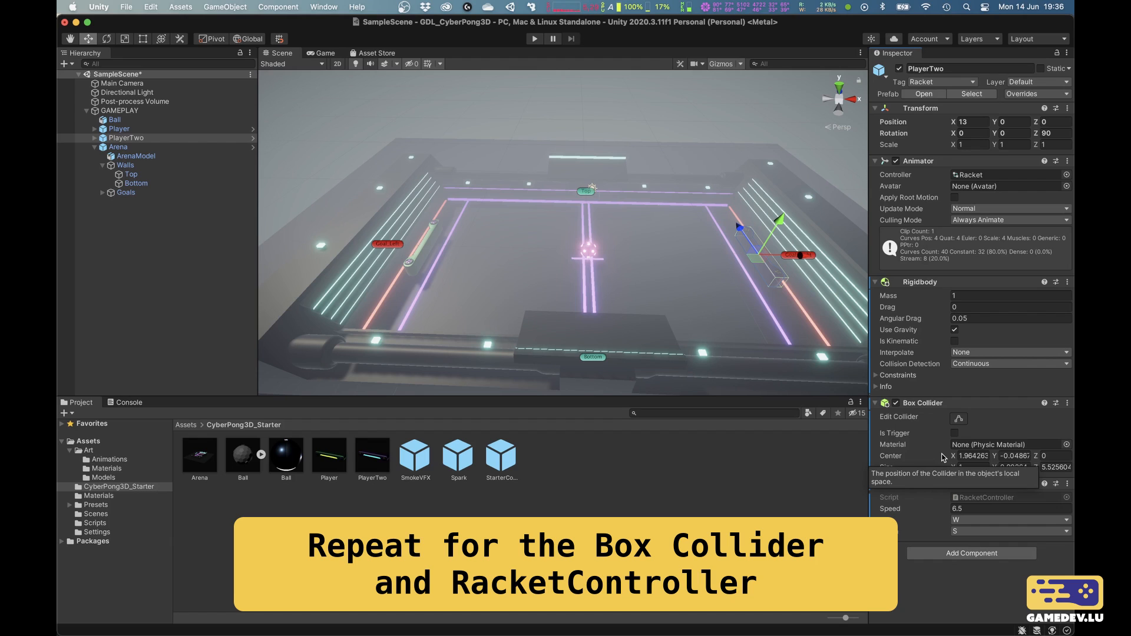
Step: Set PlayerTwo's Racket Controller keys to Up Arrow for Up and Down Arrow for Down, and save the scene
left_click(999, 521)
scroll(999, 524, "up", 4)
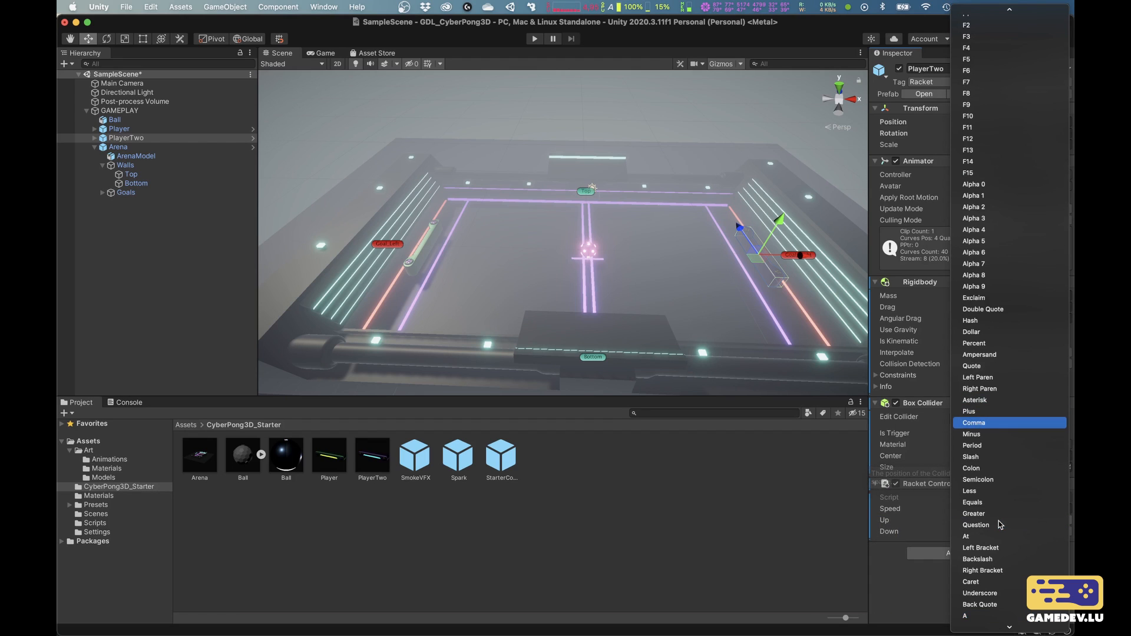
scroll(999, 524, "up", 6)
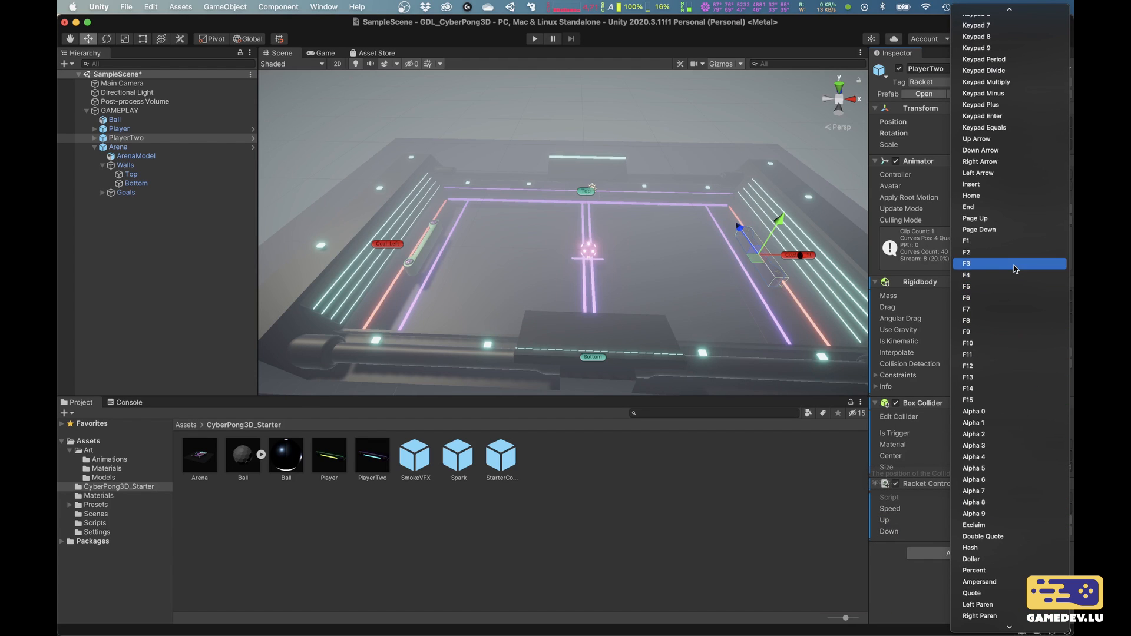
left_click(1006, 143)
left_click(979, 533)
scroll(979, 533, "up", 10)
left_click(980, 321)
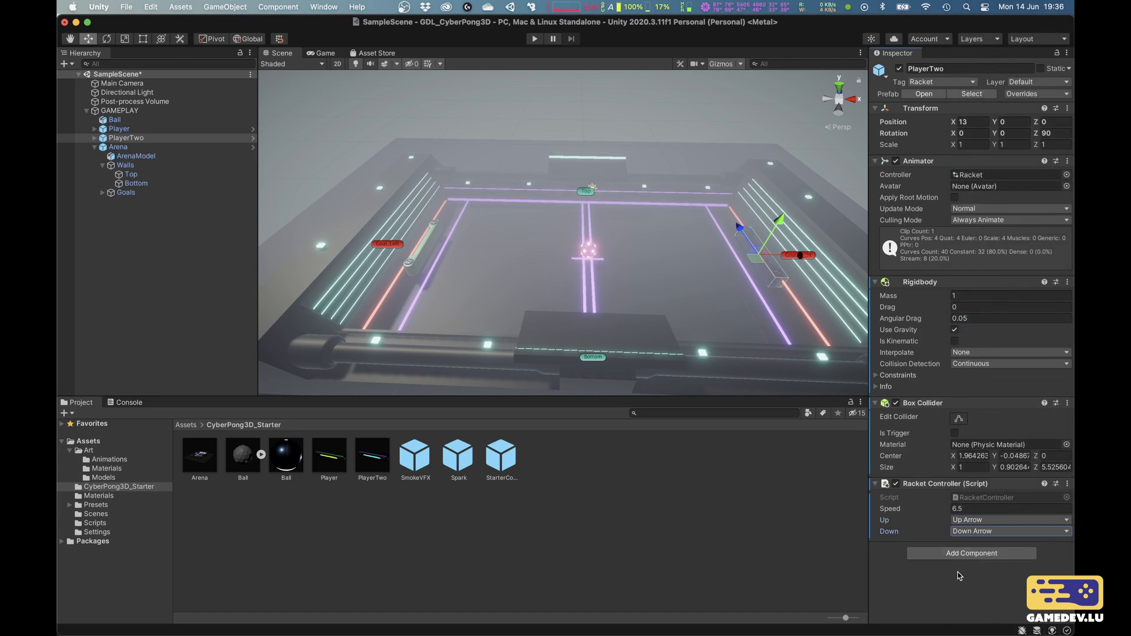
left_click(691, 501)
key("super+s")
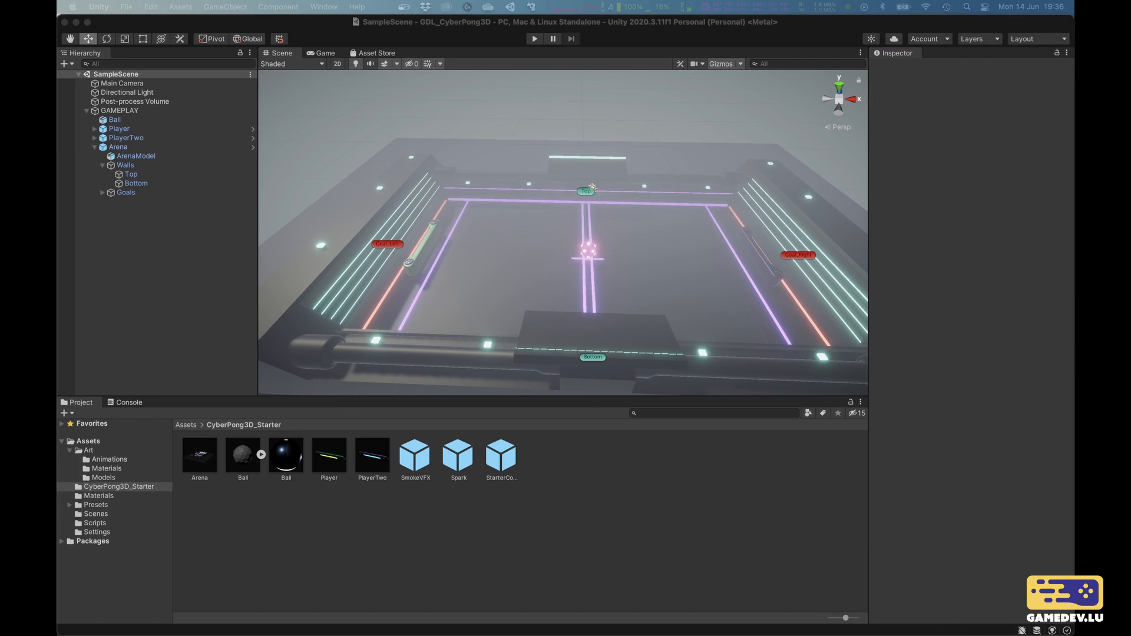
Step: Run the game and move both rackets up and down against the ball to test the two-player controls
left_click(534, 38)
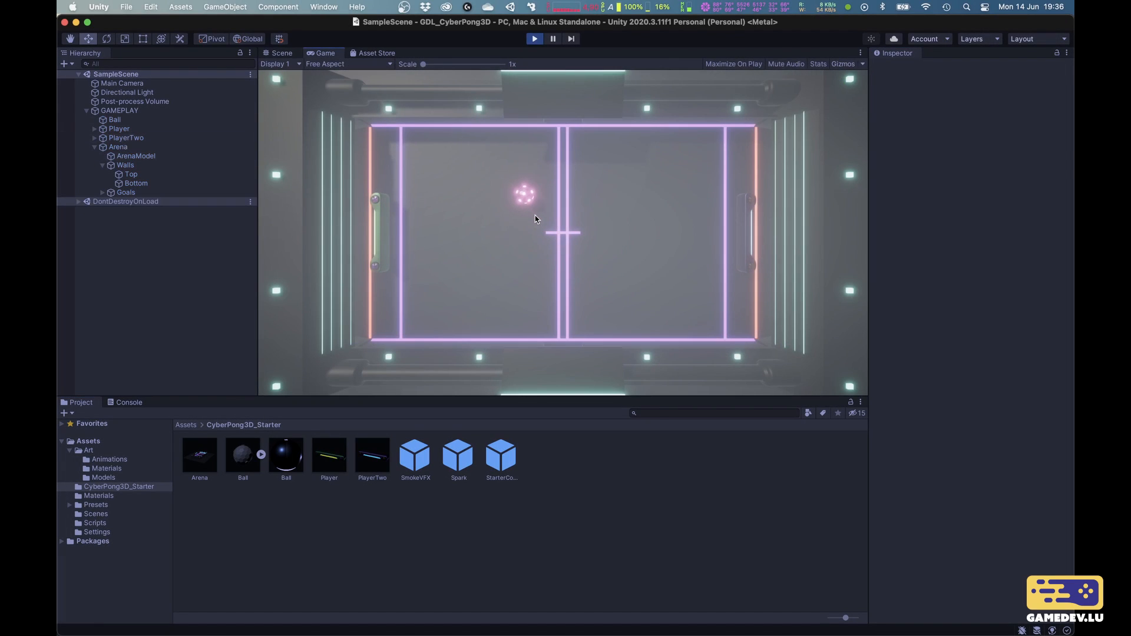
key("w")
key("w")
key("s")
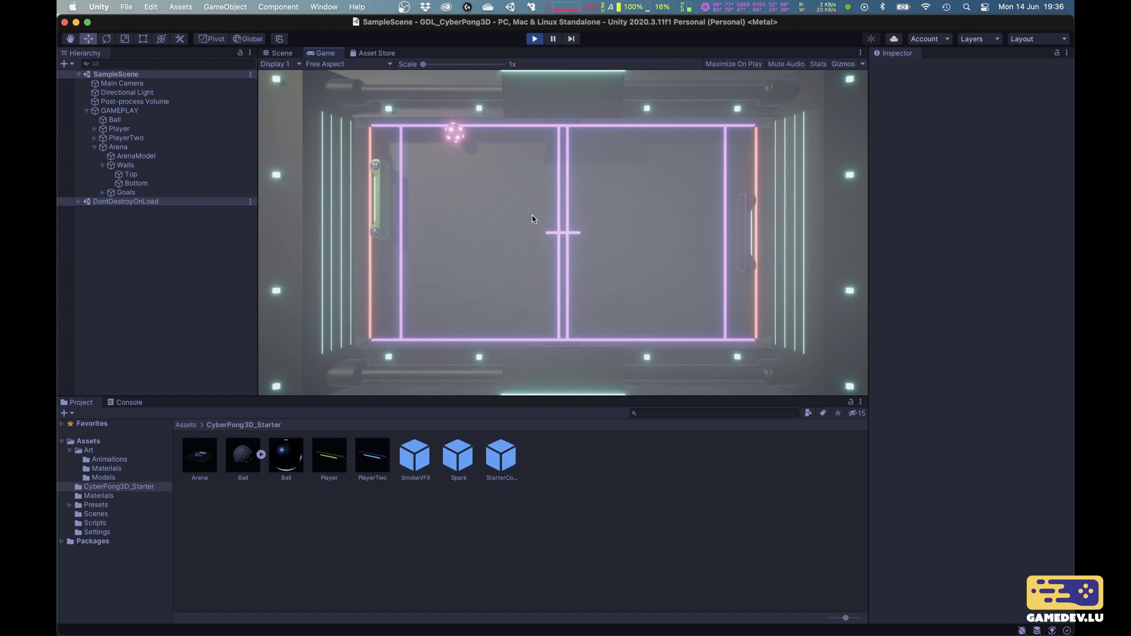
key("w")
key("s")
key("w")
key("w")
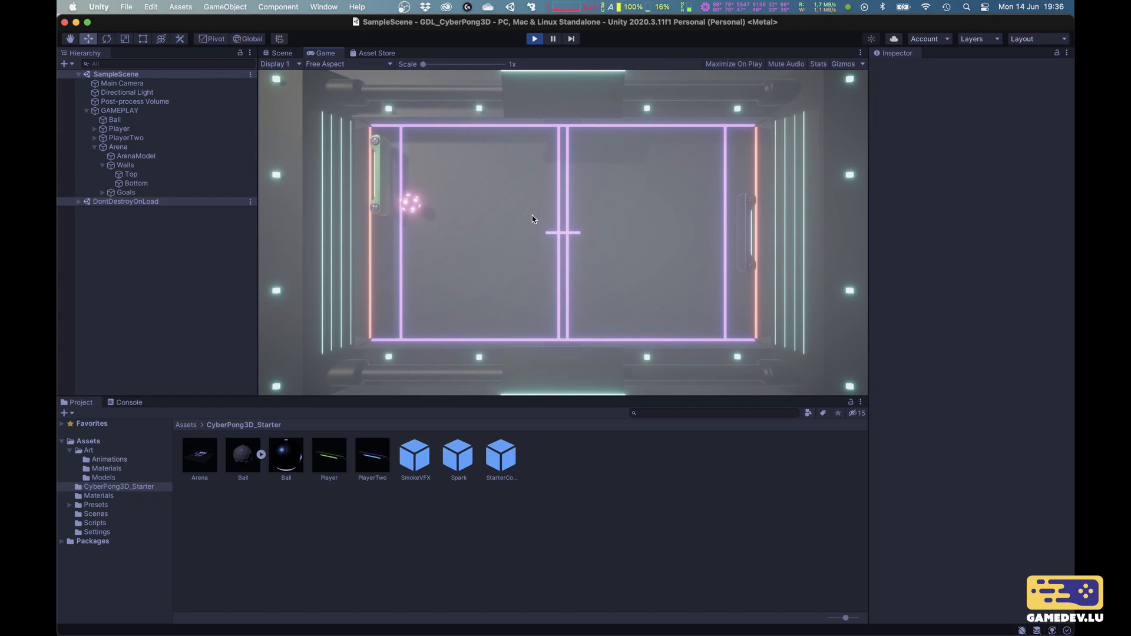
key("Down")
key("Up")
key("s")
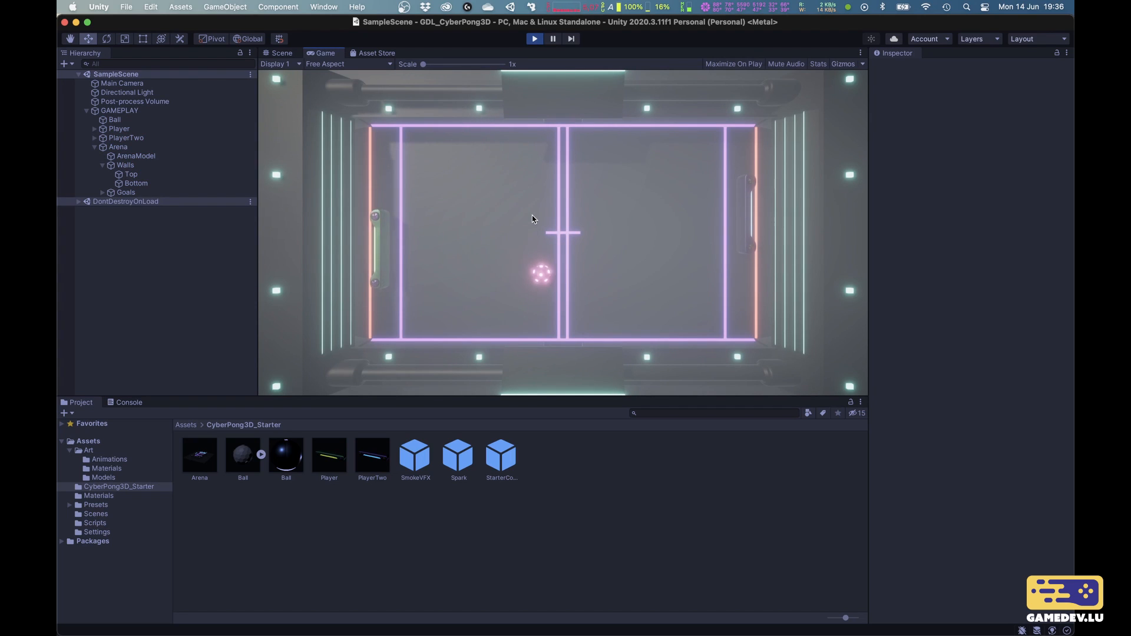
key("w")
key("w")
key("Down")
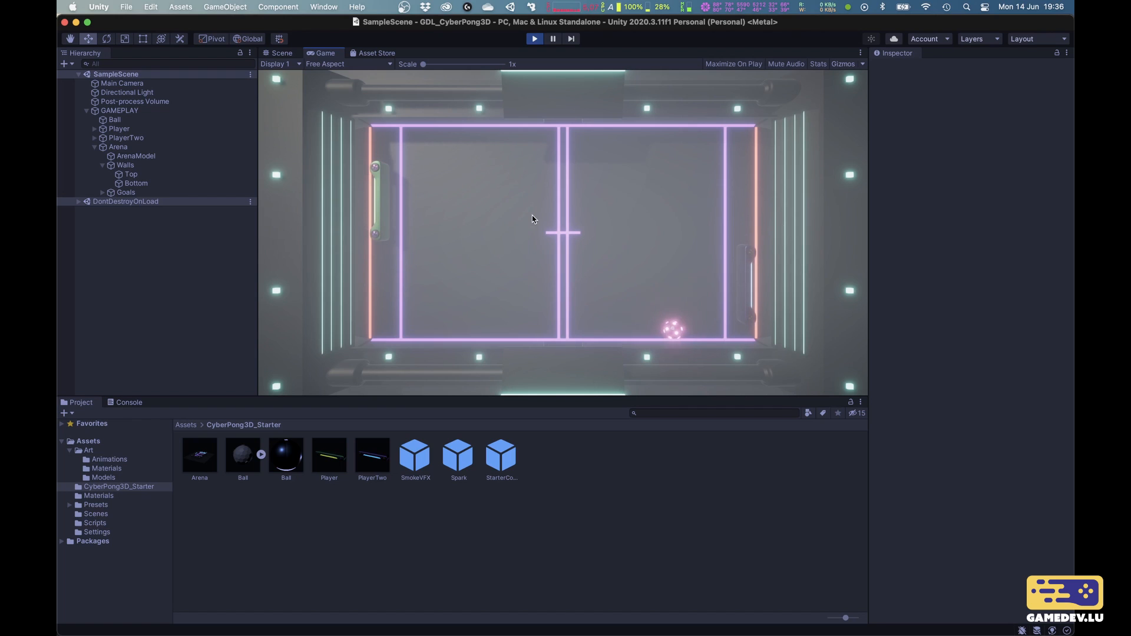
key("Down")
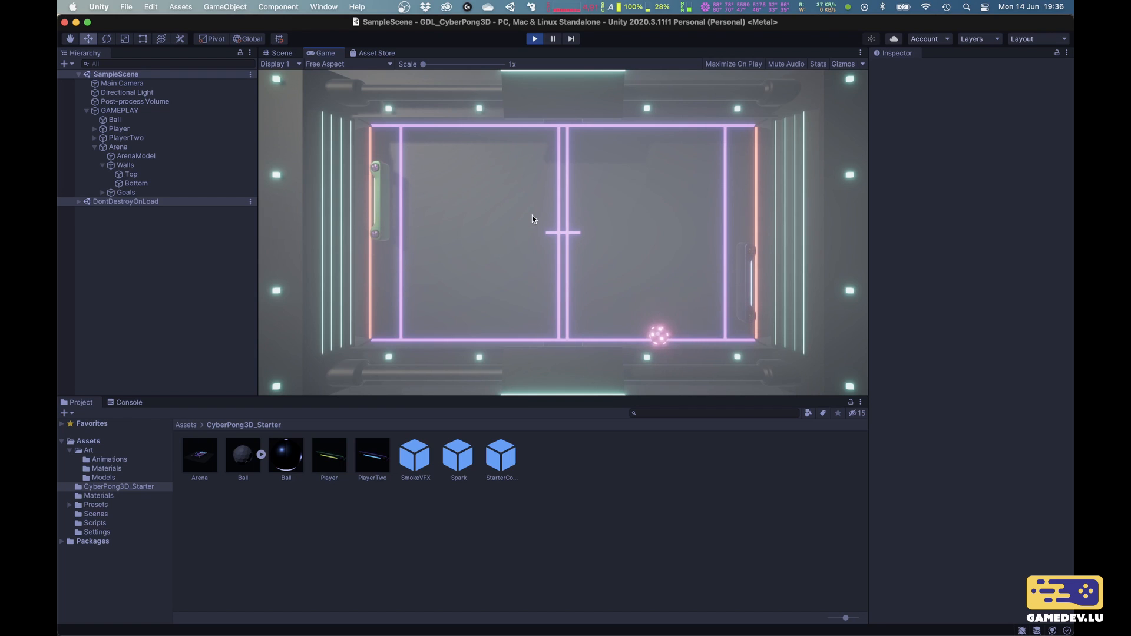